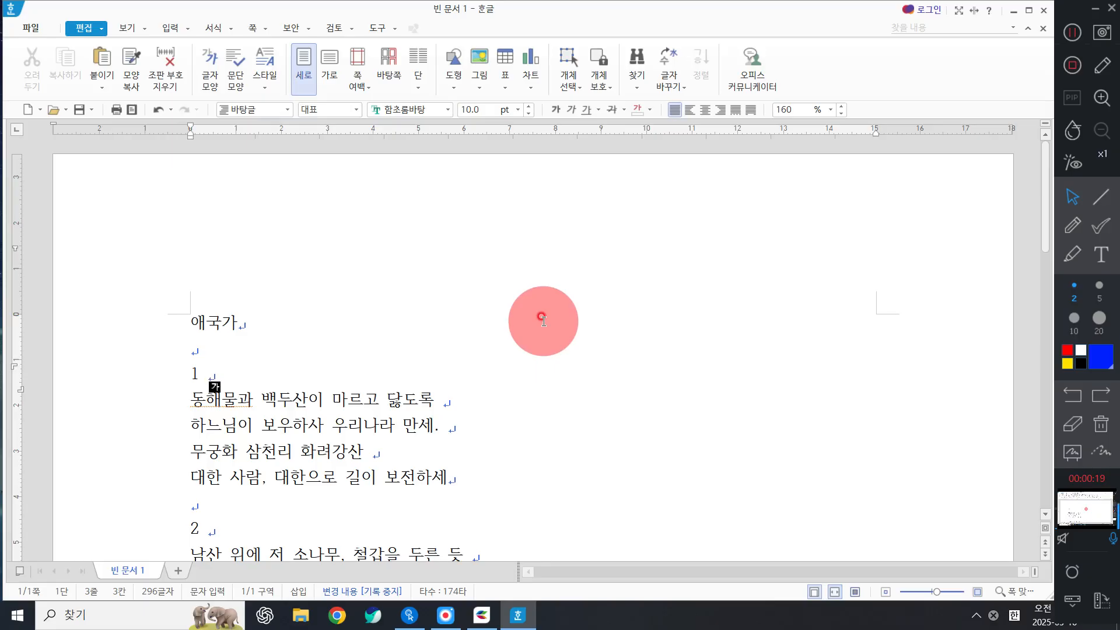
Select the whole 애국가 title line, dismissing the hanja dictionary popups that appear.
{"action": "left_click", "coordinate": [102, 348]}
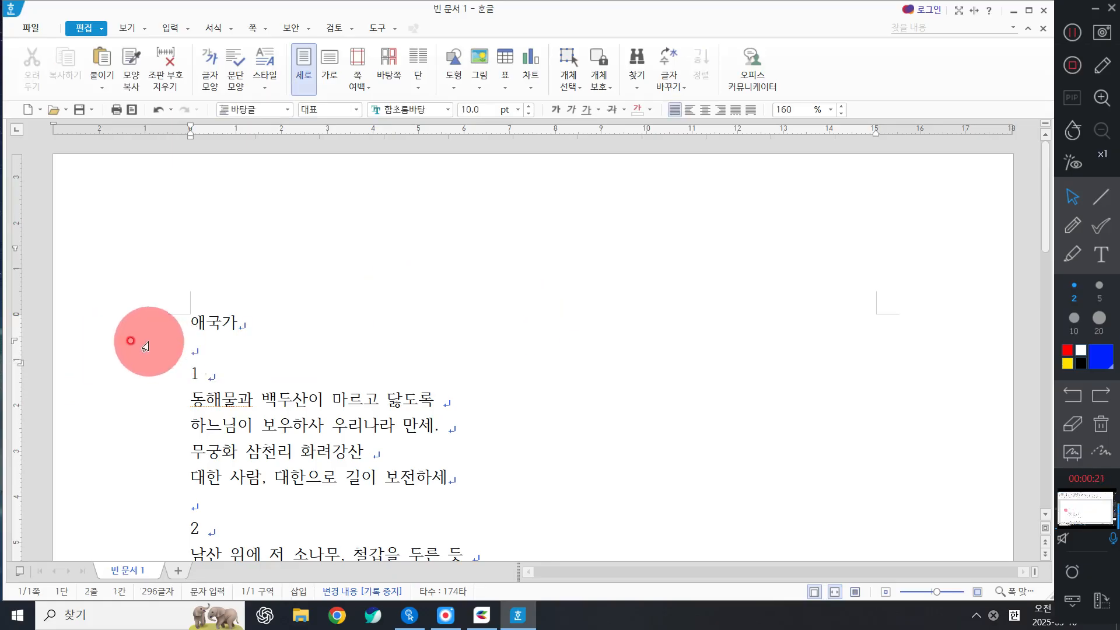
{"action": "left_click", "coordinate": [142, 337]}
{"action": "left_click", "coordinate": [378, 291]}
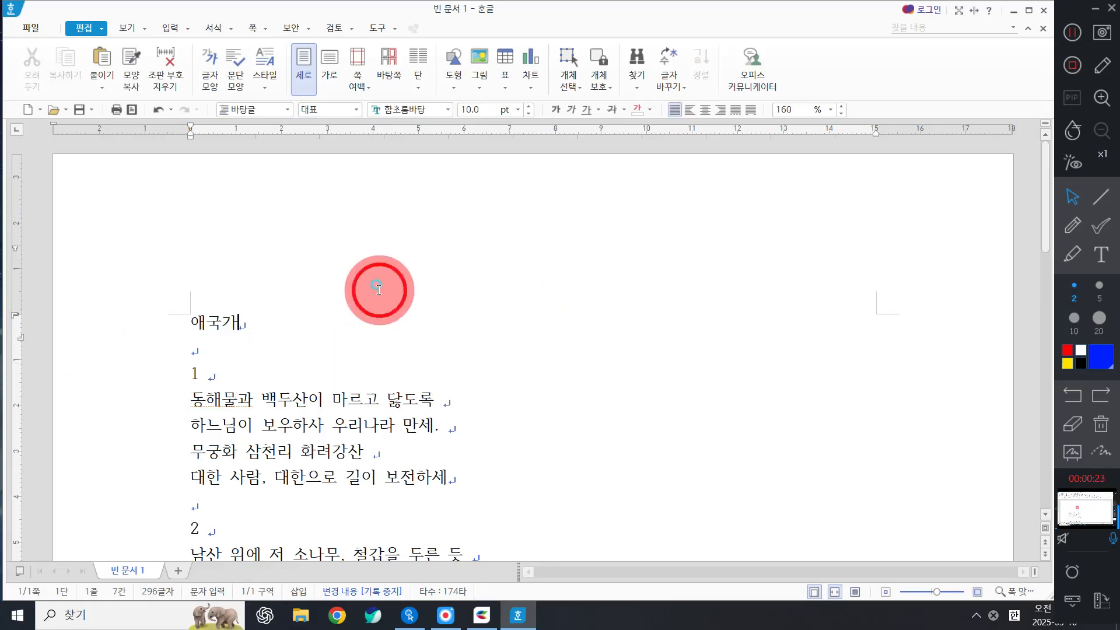
{"action": "left_click", "coordinate": [117, 332]}
{"action": "left_click", "coordinate": [777, 343]}
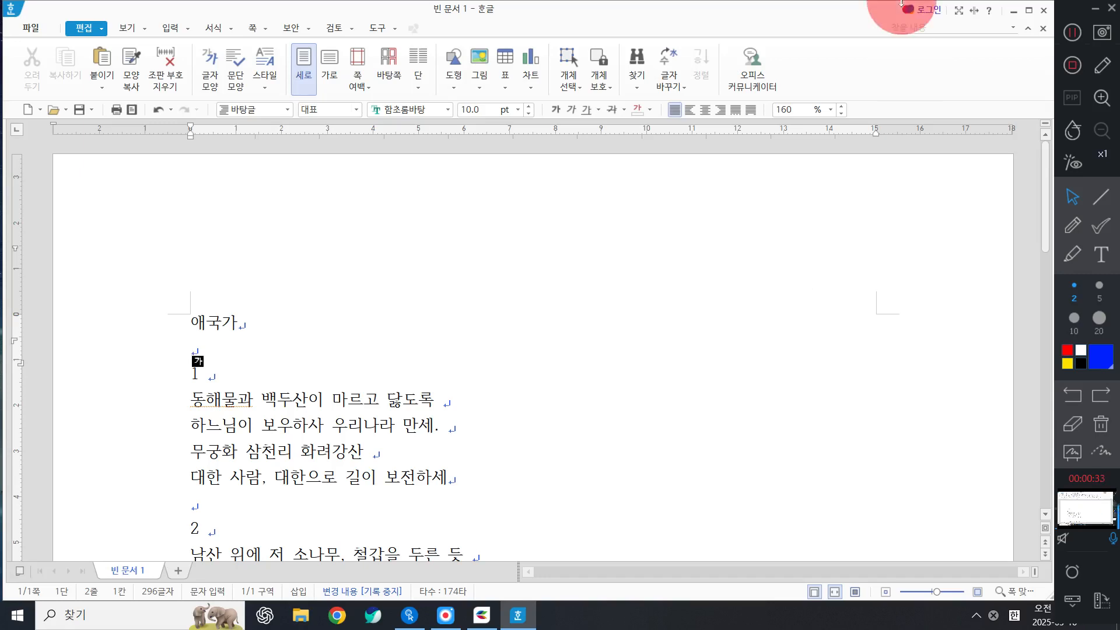
{"action": "left_click", "coordinate": [122, 336]}
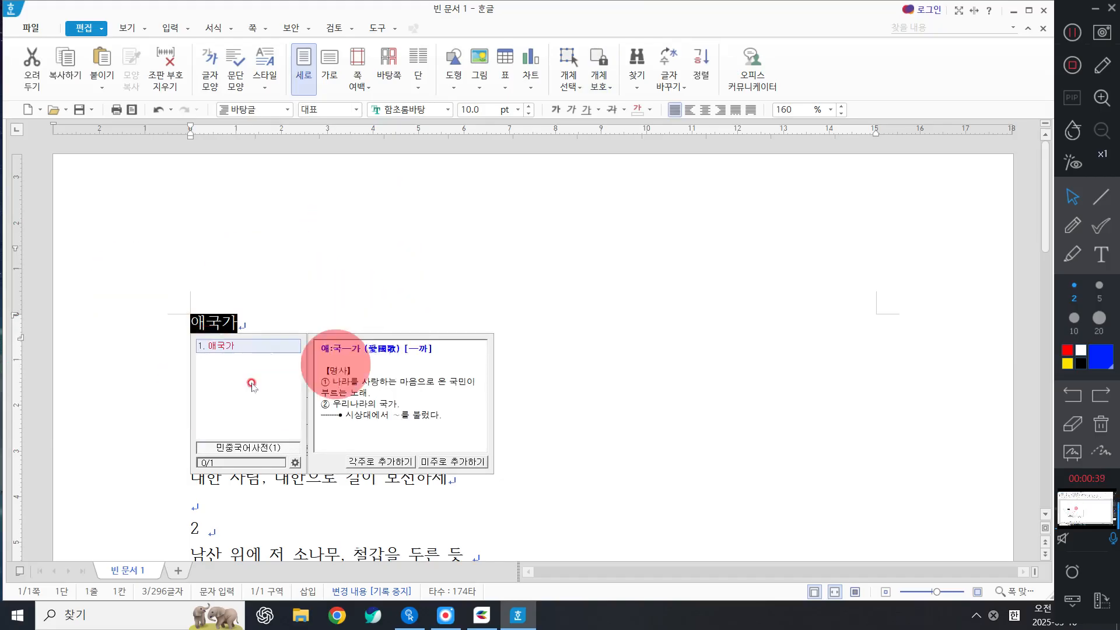
Dismiss the dictionary popup and drop down the font-name list for the title 애국가.
{"action": "left_click", "coordinate": [423, 107]}
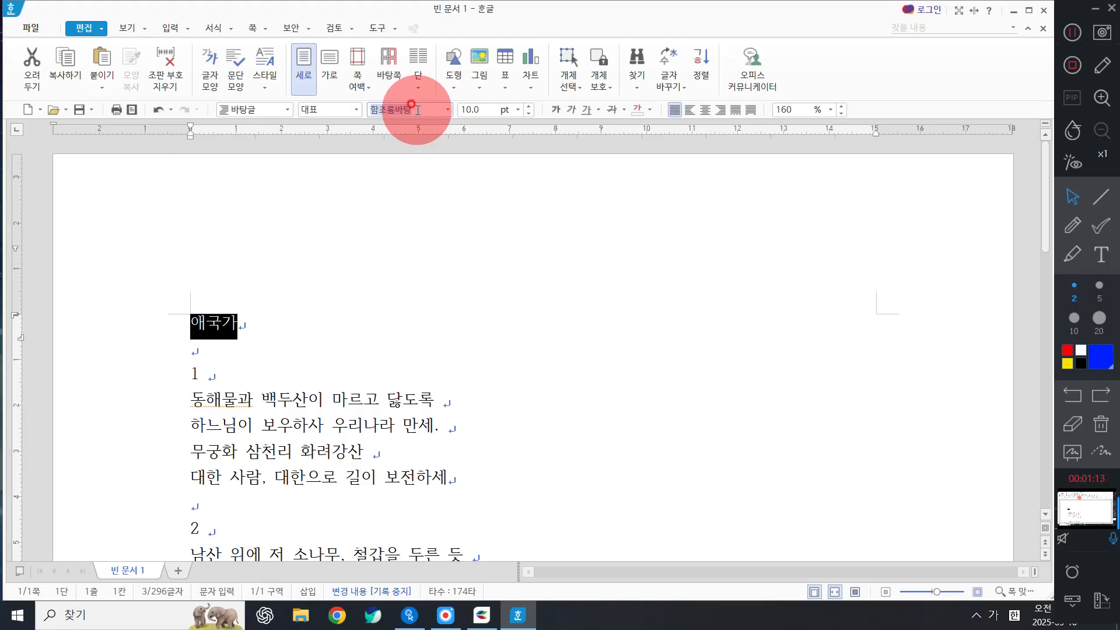
{"action": "left_click", "coordinate": [449, 111]}
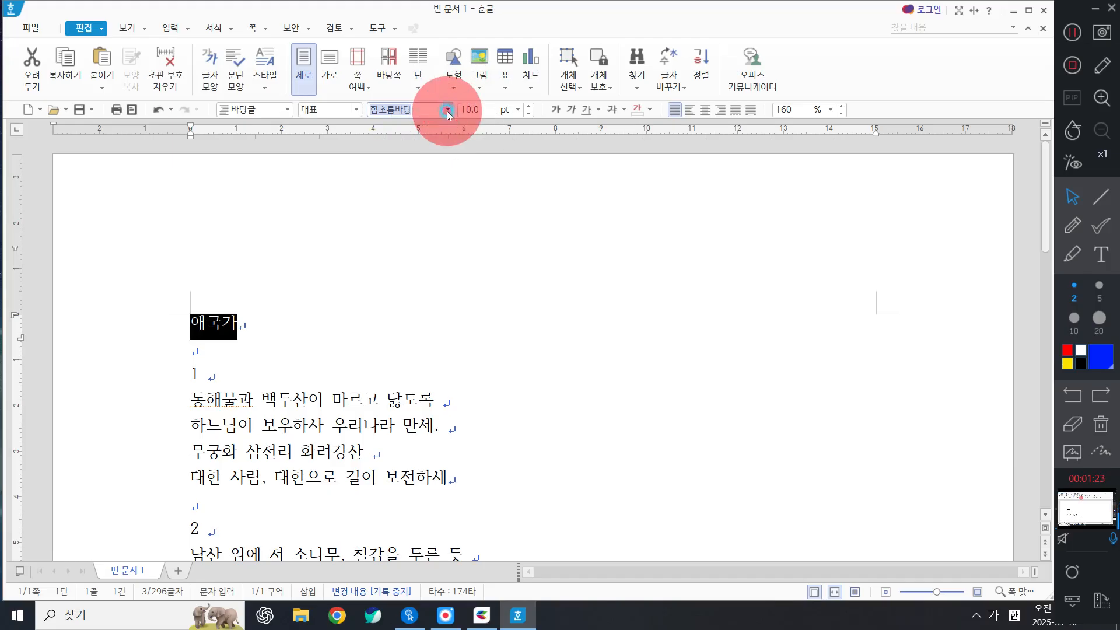
{"action": "left_click", "coordinate": [447, 112]}
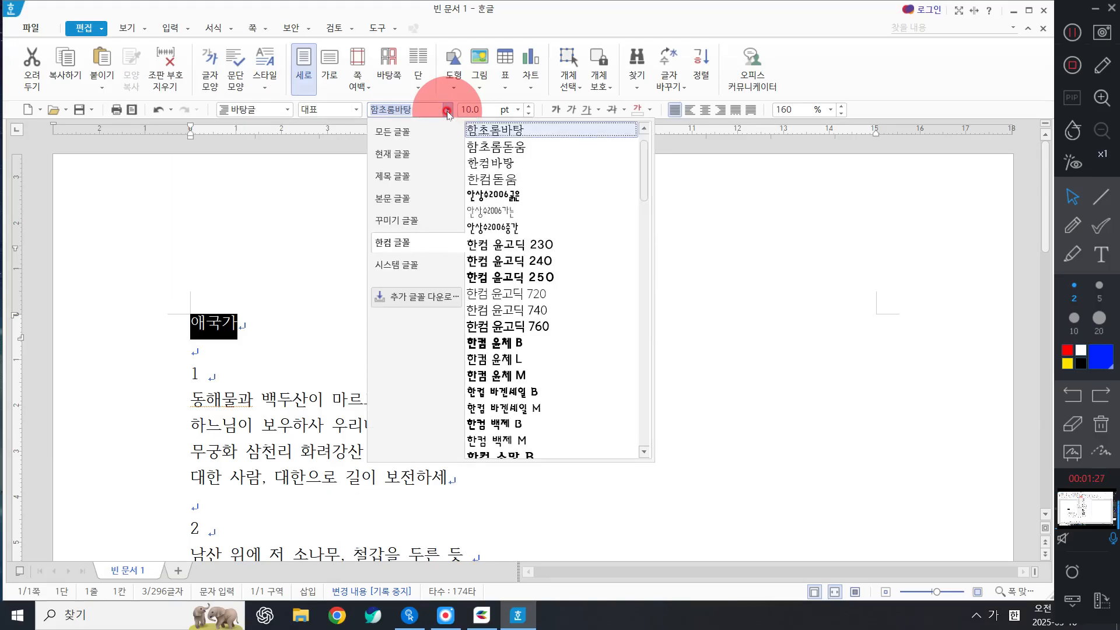
Switch the font list category from 한컴 글꼴 to 모든 글꼴 to show all installed fonts.
{"action": "left_click", "coordinate": [390, 244]}
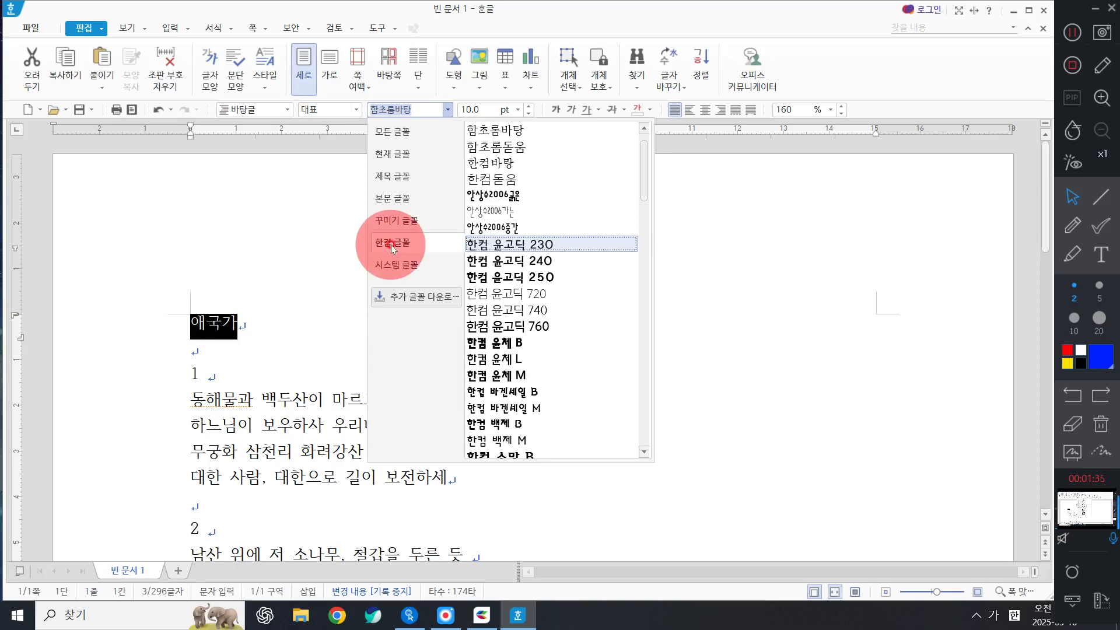
{"action": "left_click", "coordinate": [432, 244]}
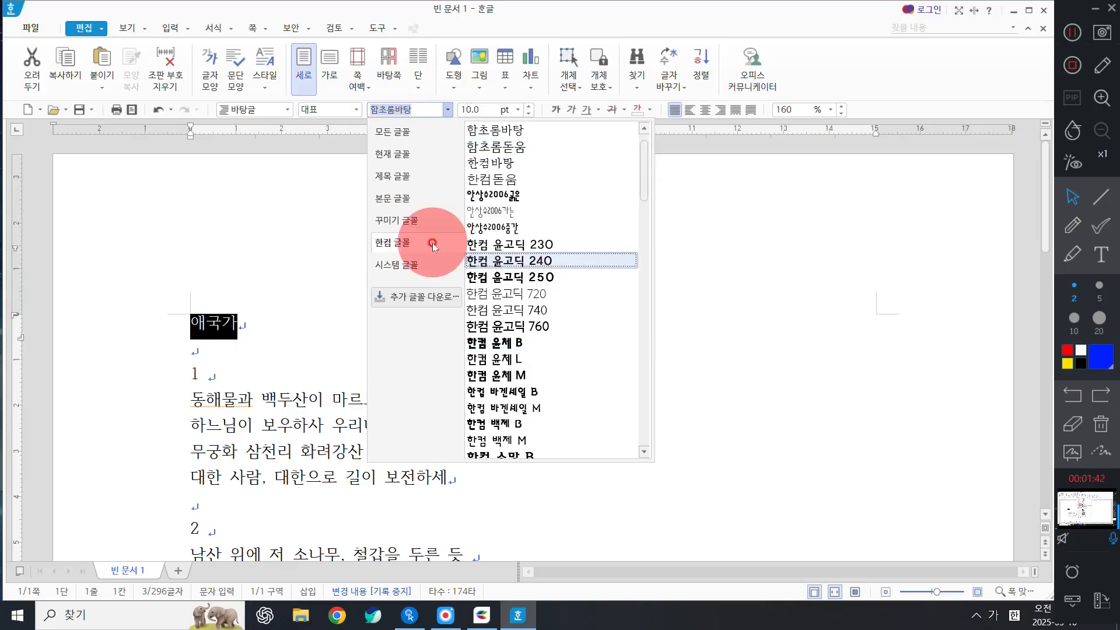
{"action": "left_click", "coordinate": [412, 133]}
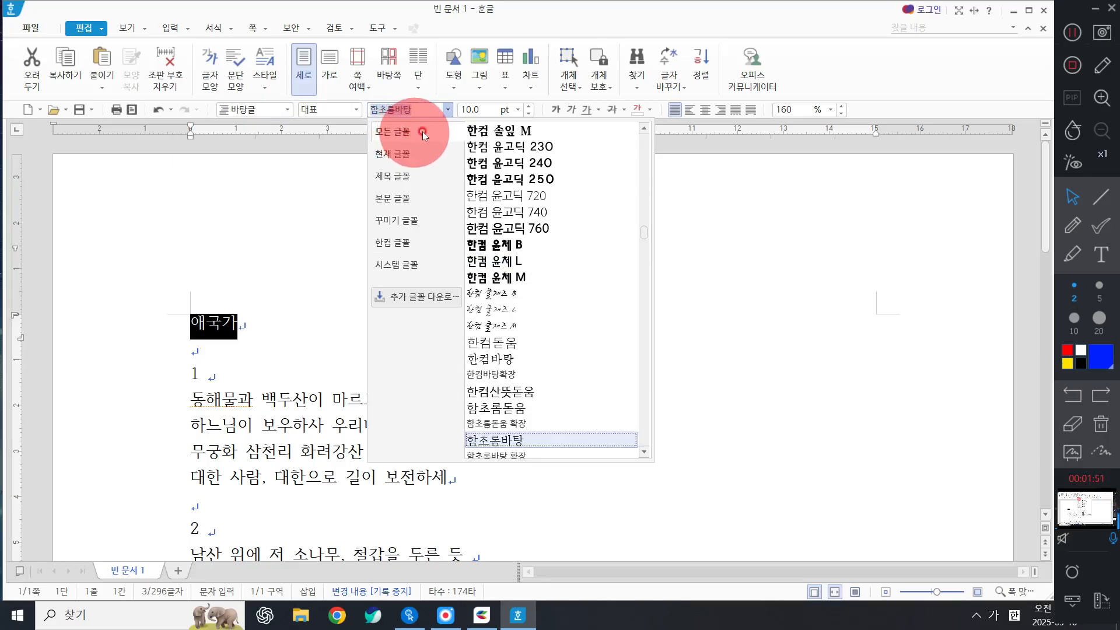
{"action": "left_click", "coordinate": [445, 136]}
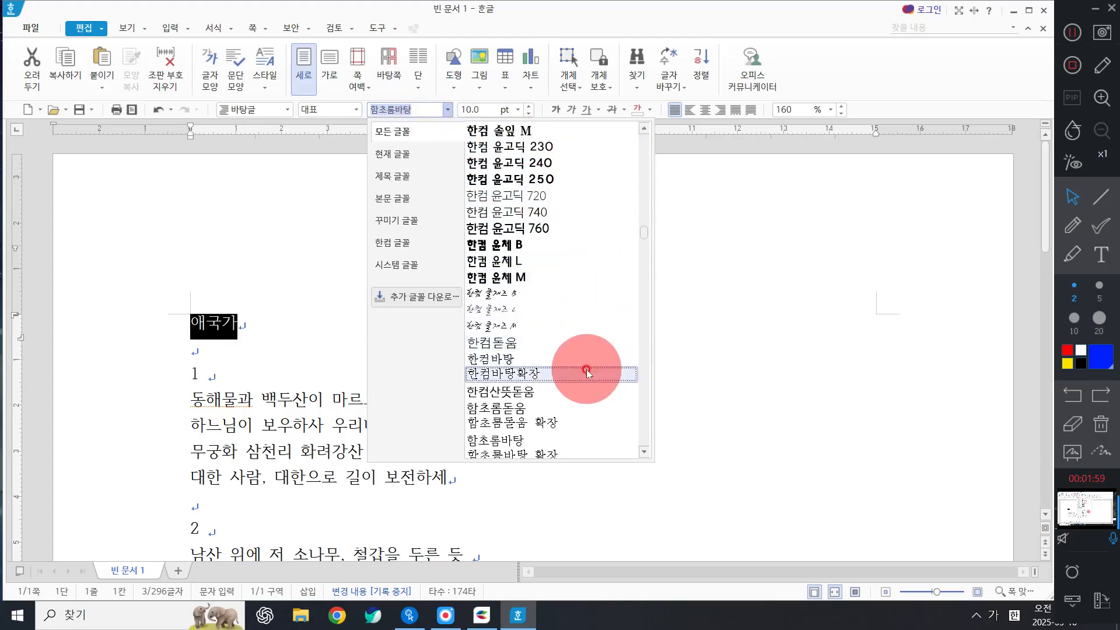
Browse the font list, trying 가는안상수체 and then 궁서체 on the title.
{"action": "scroll", "coordinate": [537, 138], "scroll_direction": "up", "scroll_amount": 1}
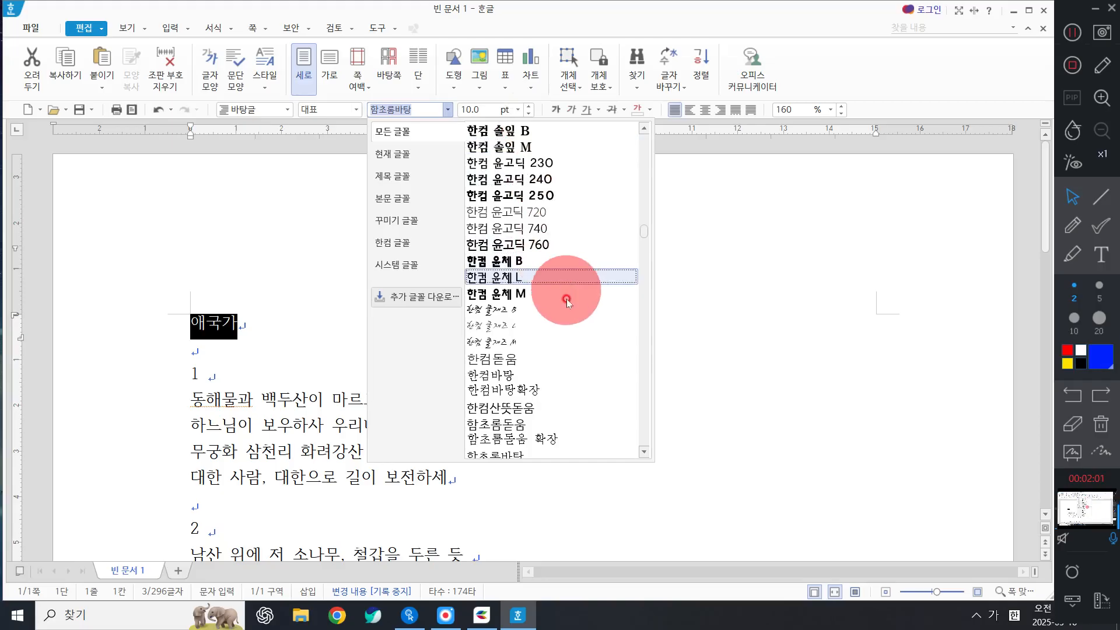
{"action": "scroll", "coordinate": [567, 315], "scroll_direction": "up", "scroll_amount": 7}
{"action": "scroll", "coordinate": [567, 328], "scroll_direction": "up", "scroll_amount": 15}
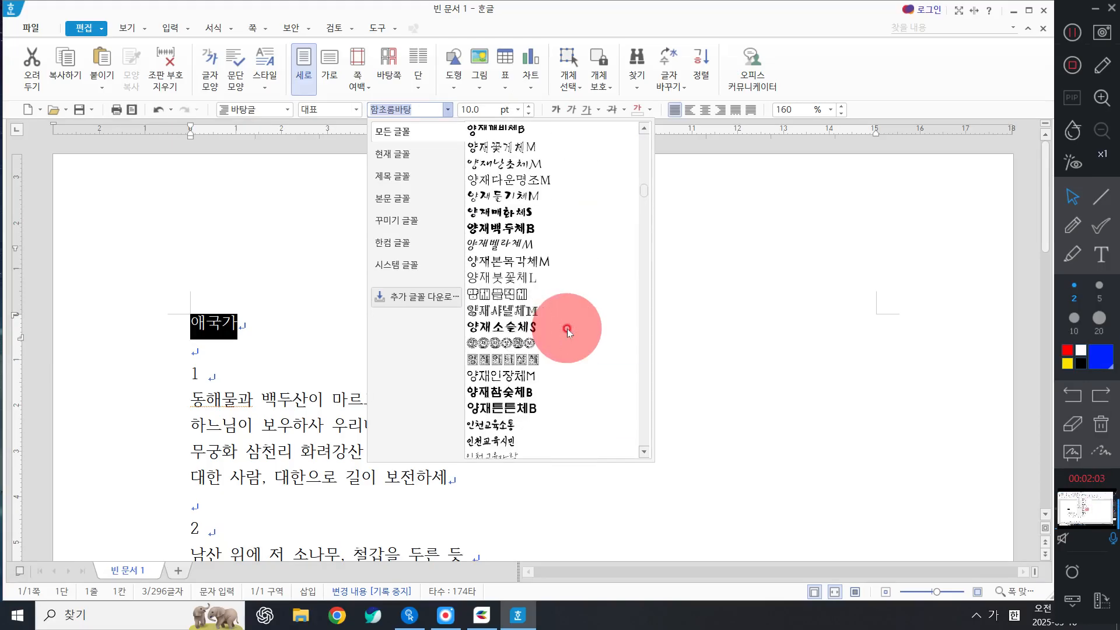
{"action": "scroll", "coordinate": [567, 328], "scroll_direction": "up", "scroll_amount": 5}
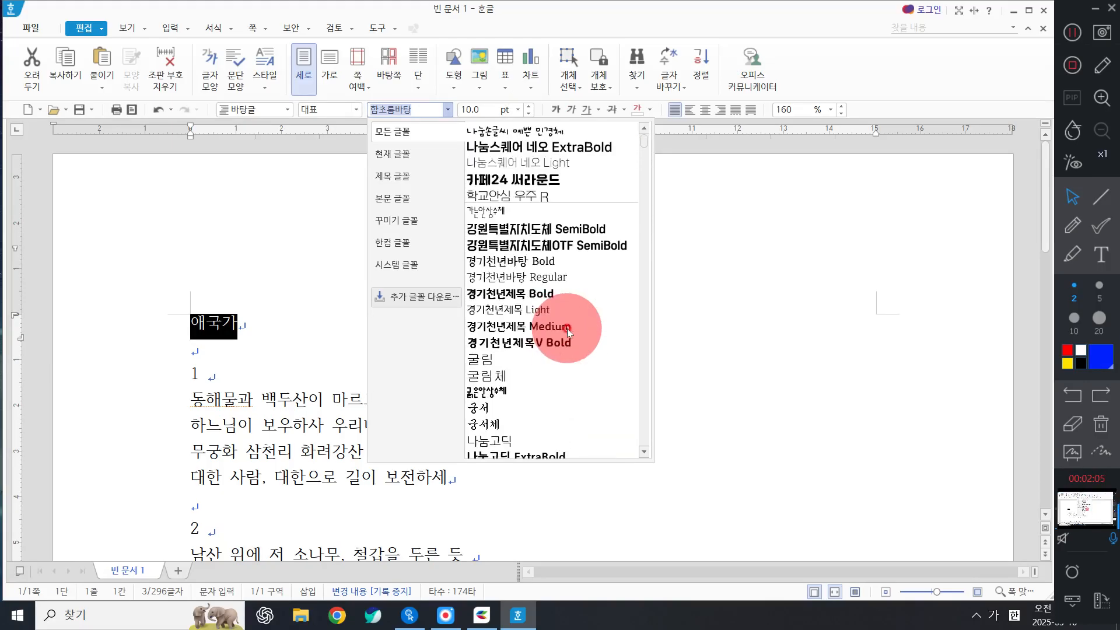
{"action": "scroll", "coordinate": [535, 251], "scroll_direction": "down", "scroll_amount": 4}
{"action": "scroll", "coordinate": [534, 252], "scroll_direction": "down", "scroll_amount": 2}
{"action": "scroll", "coordinate": [523, 238], "scroll_direction": "up", "scroll_amount": 10}
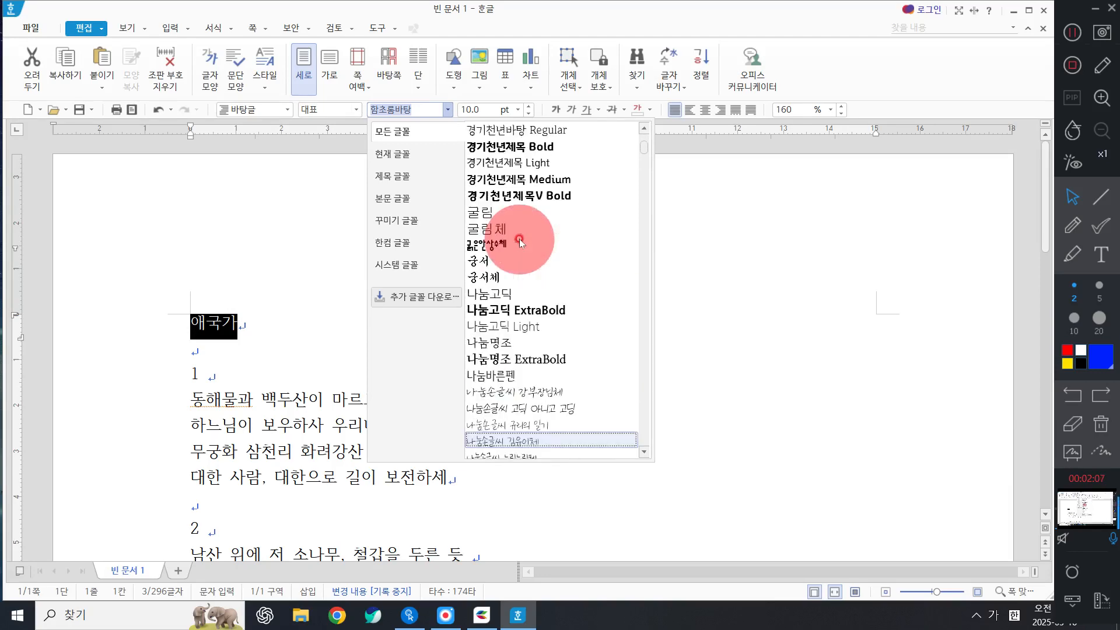
{"action": "scroll", "coordinate": [559, 216], "scroll_direction": "down", "scroll_amount": 3}
{"action": "scroll", "coordinate": [558, 217], "scroll_direction": "down", "scroll_amount": 10}
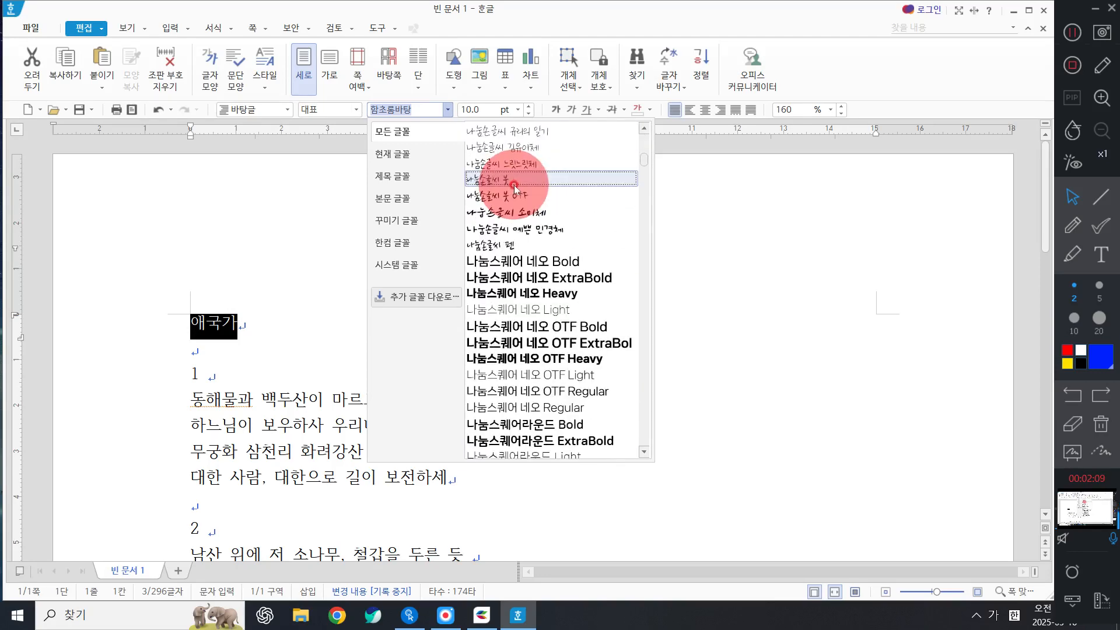
{"action": "scroll", "coordinate": [514, 201], "scroll_direction": "up", "scroll_amount": 3}
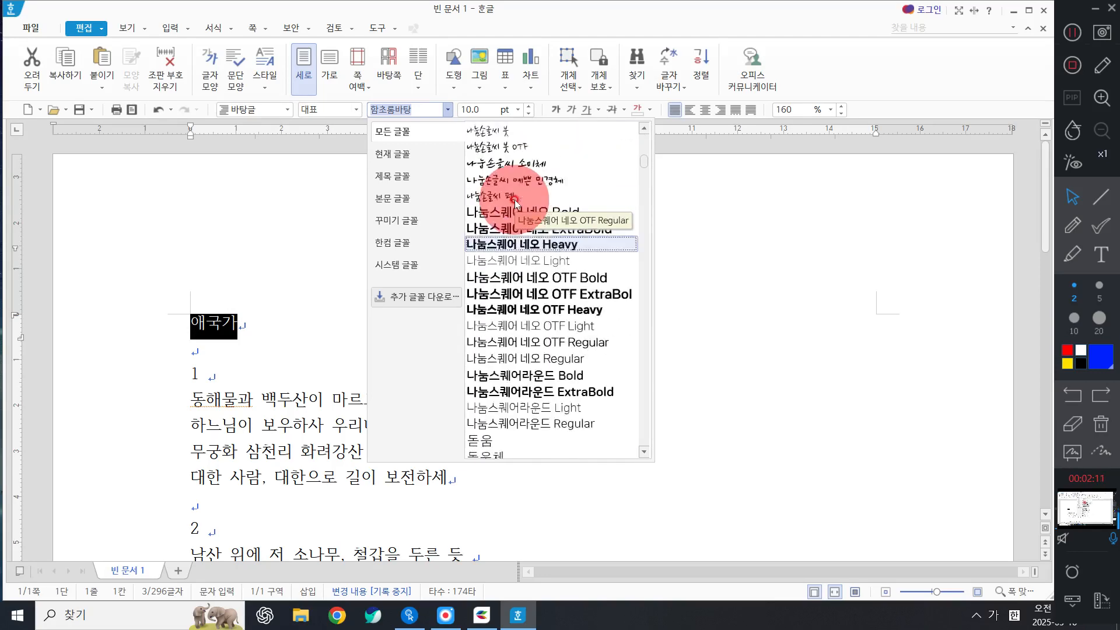
{"action": "scroll", "coordinate": [515, 201], "scroll_direction": "down", "scroll_amount": 4}
{"action": "scroll", "coordinate": [514, 201], "scroll_direction": "down", "scroll_amount": 3}
{"action": "scroll", "coordinate": [514, 201], "scroll_direction": "up", "scroll_amount": 8}
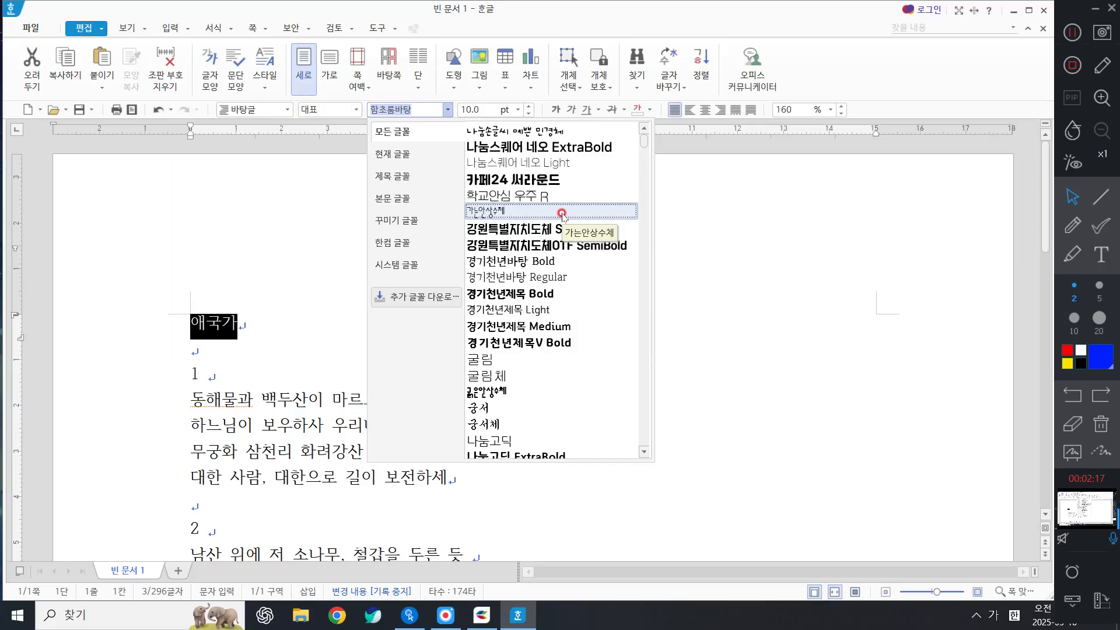
{"action": "left_click", "coordinate": [555, 217]}
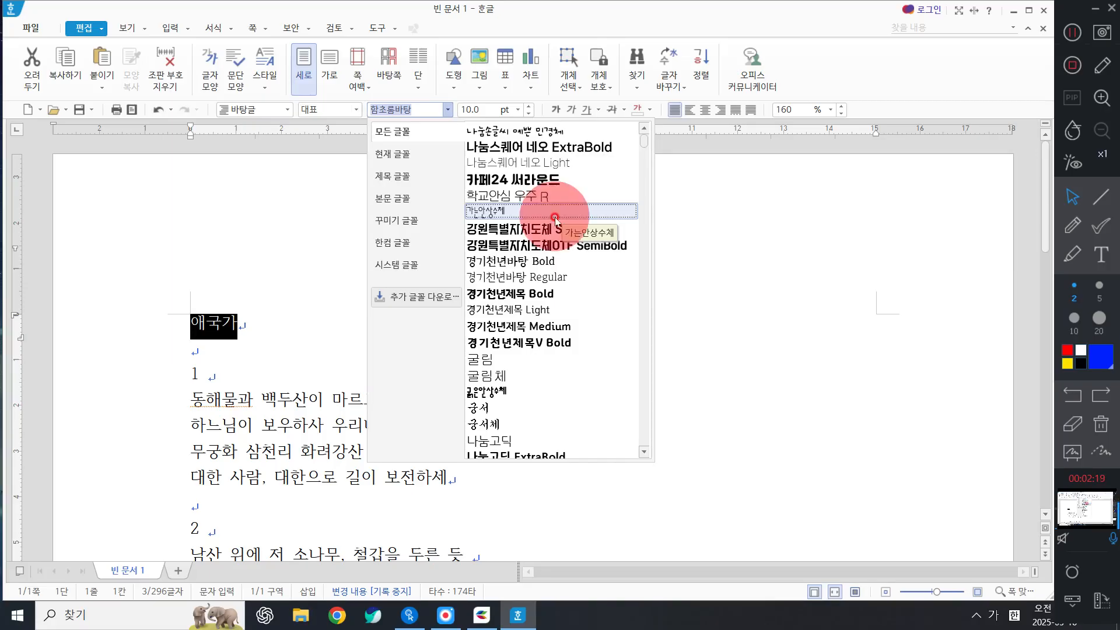
{"action": "left_click", "coordinate": [498, 427]}
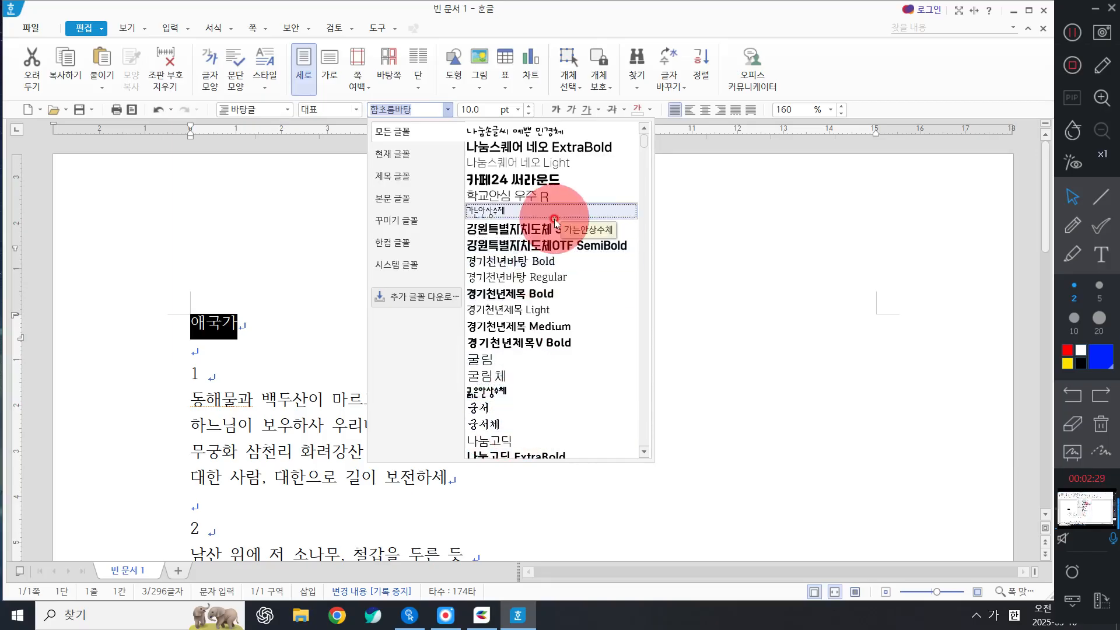
Look through the font list again and apply 궁서체 to the title 애국가.
{"action": "scroll", "coordinate": [554, 220], "scroll_direction": "down", "scroll_amount": 12}
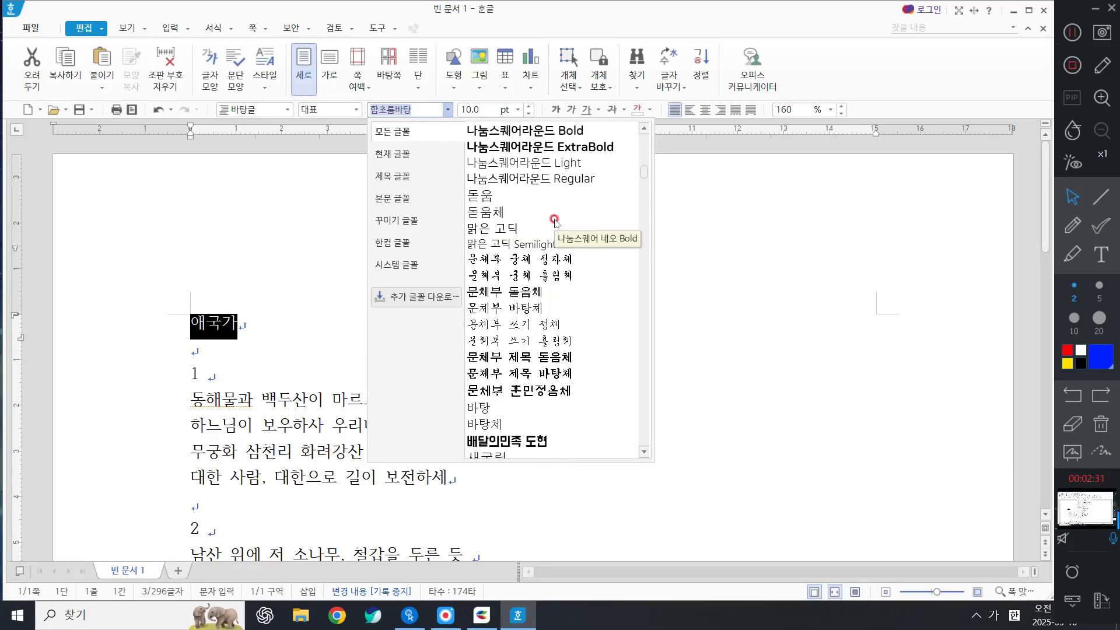
{"action": "scroll", "coordinate": [554, 221], "scroll_direction": "down", "scroll_amount": 15}
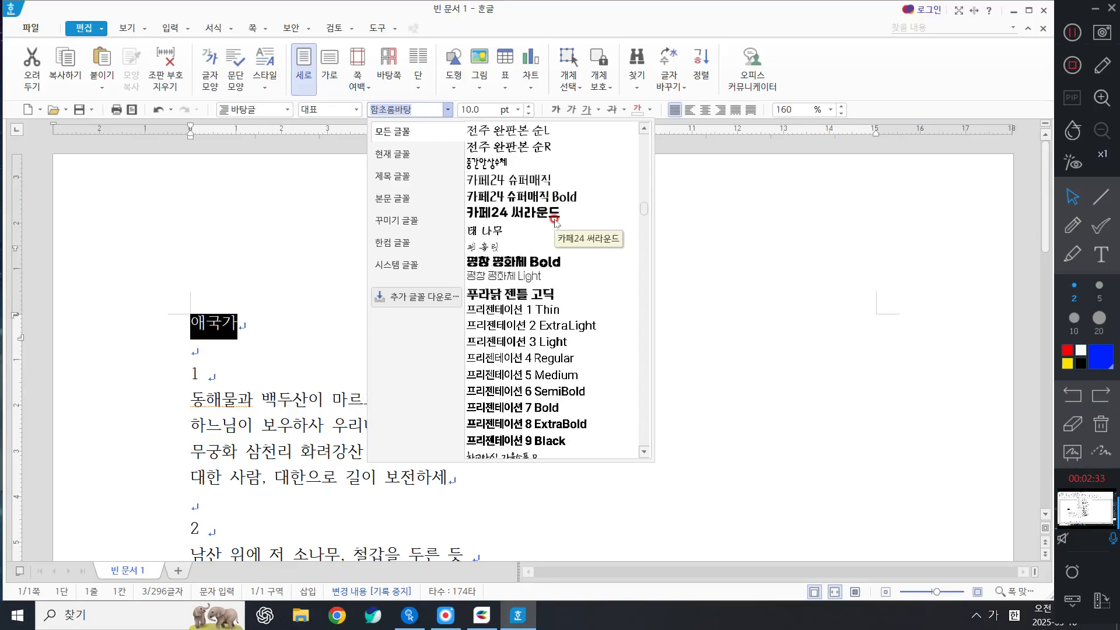
{"action": "scroll", "coordinate": [554, 221], "scroll_direction": "down", "scroll_amount": 15}
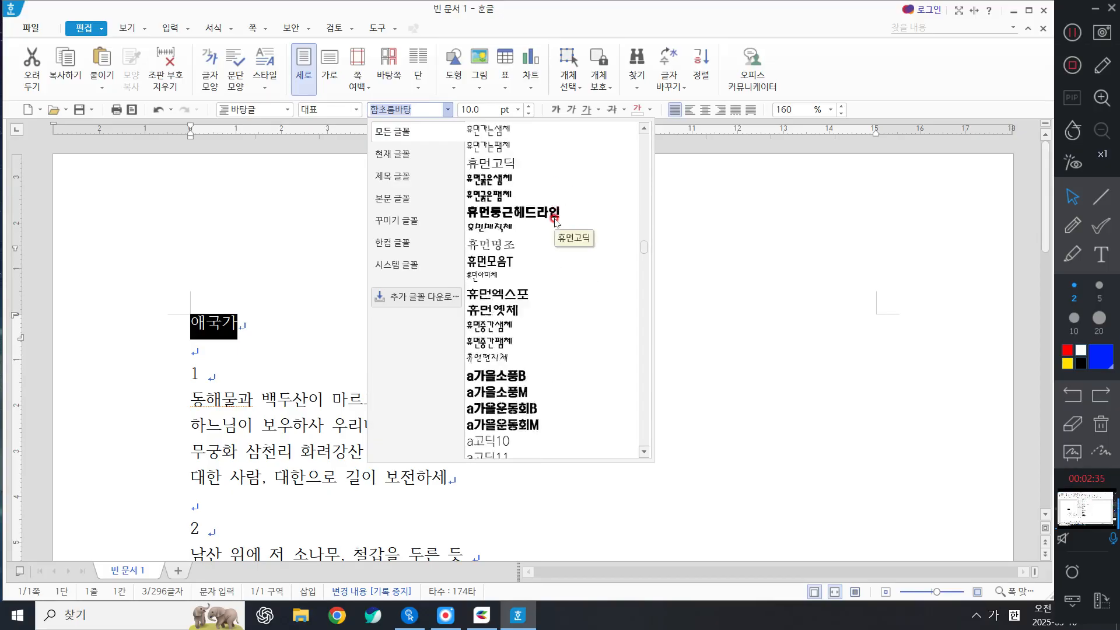
{"action": "scroll", "coordinate": [554, 221], "scroll_direction": "down", "scroll_amount": 15}
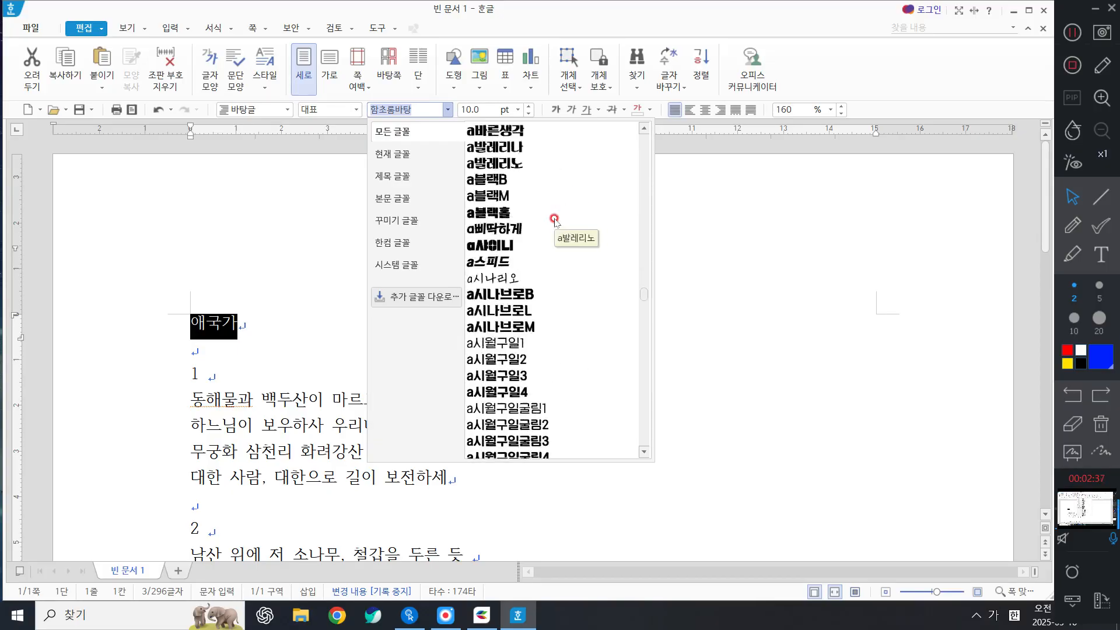
{"action": "scroll", "coordinate": [554, 221], "scroll_direction": "down", "scroll_amount": 8}
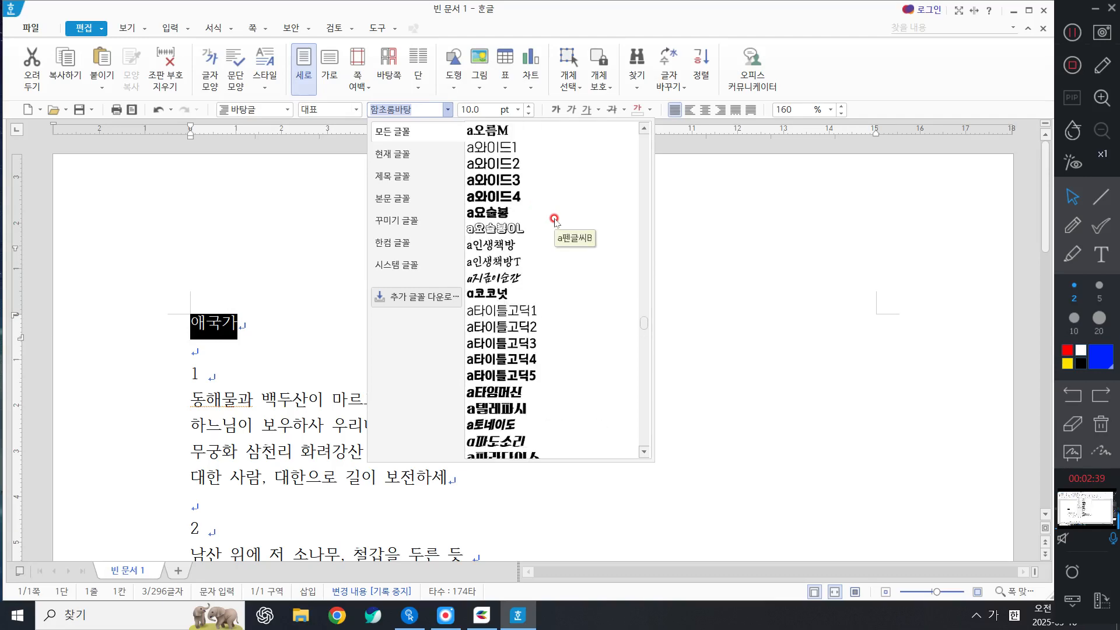
{"action": "scroll", "coordinate": [554, 220], "scroll_direction": "up", "scroll_amount": 15}
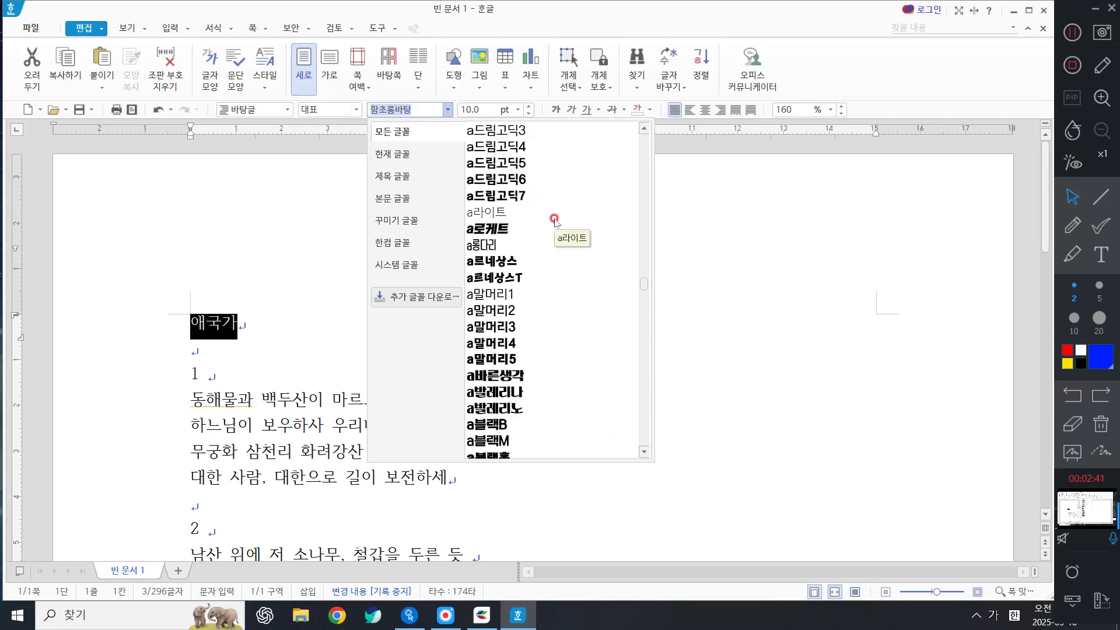
{"action": "scroll", "coordinate": [554, 221], "scroll_direction": "up", "scroll_amount": 20}
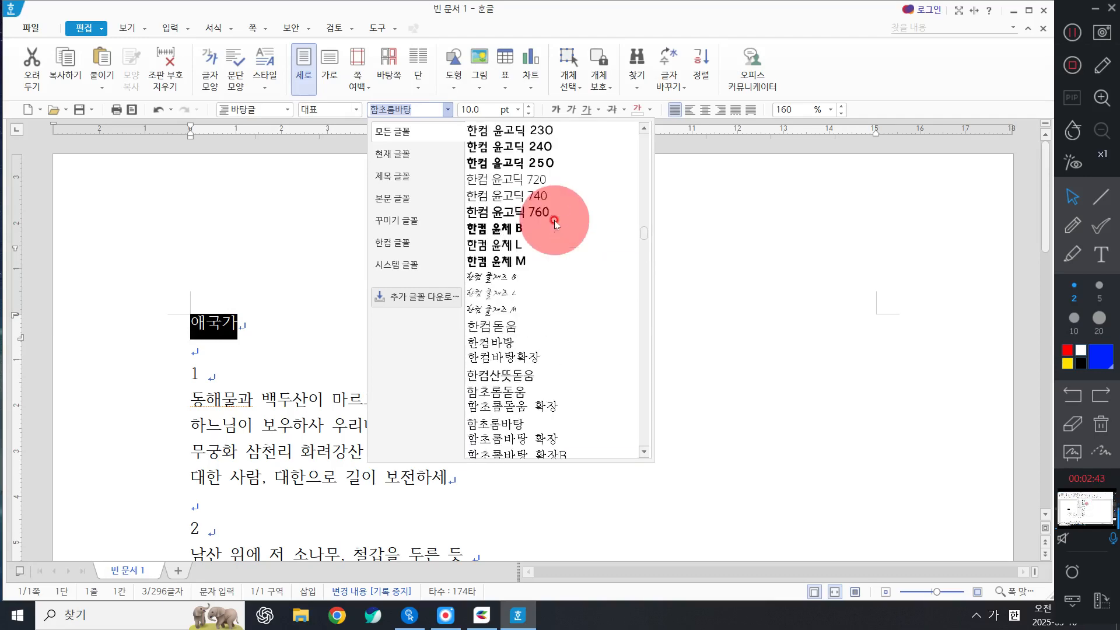
{"action": "scroll", "coordinate": [554, 221], "scroll_direction": "up", "scroll_amount": 20}
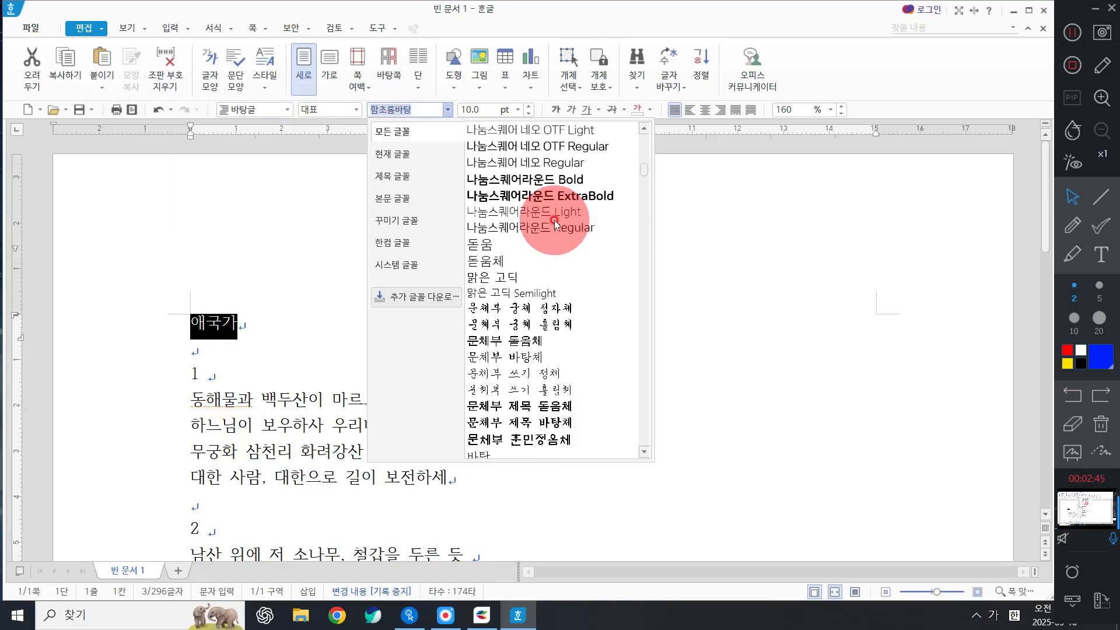
{"action": "scroll", "coordinate": [554, 221], "scroll_direction": "up", "scroll_amount": 1}
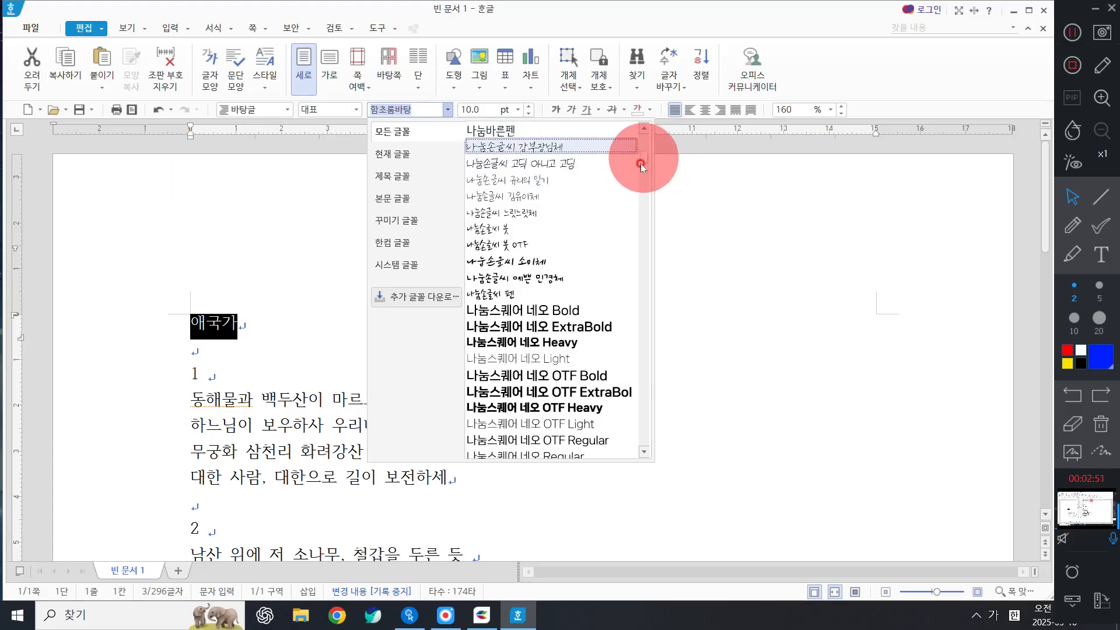
{"action": "scroll", "coordinate": [598, 233], "scroll_direction": "up", "scroll_amount": 8}
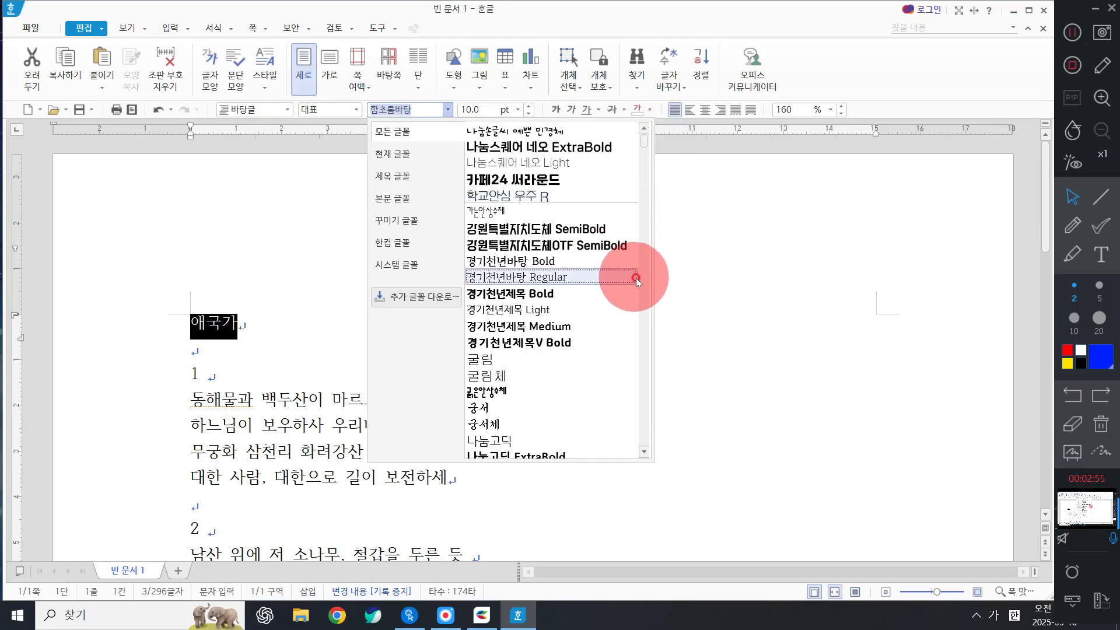
{"action": "scroll", "coordinate": [607, 257], "scroll_direction": "down", "scroll_amount": 10}
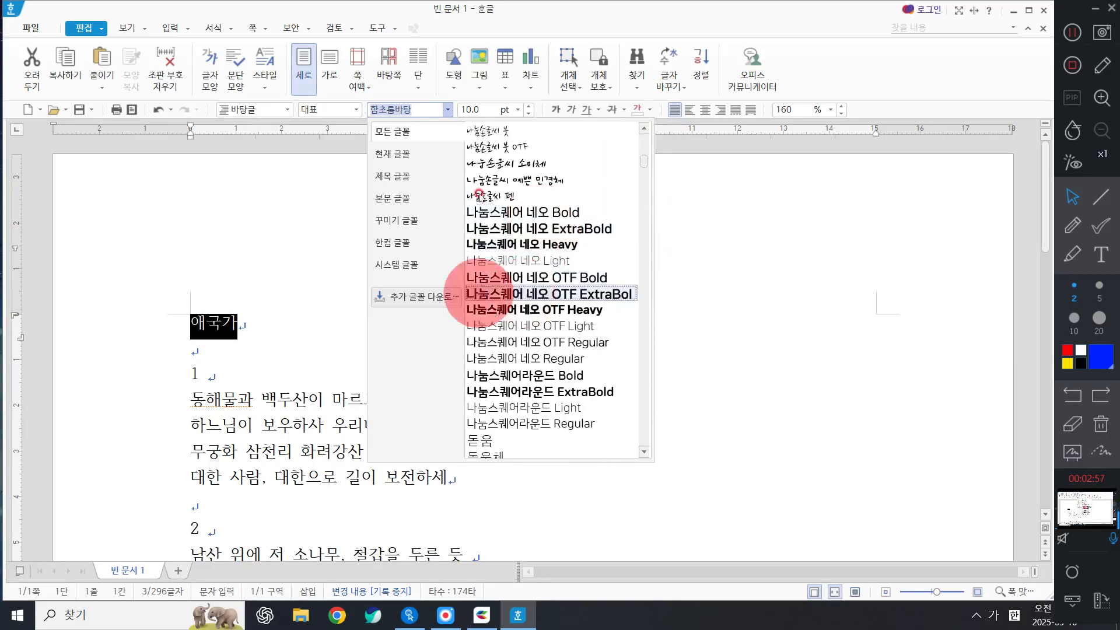
{"action": "scroll", "coordinate": [532, 306], "scroll_direction": "up", "scroll_amount": 6}
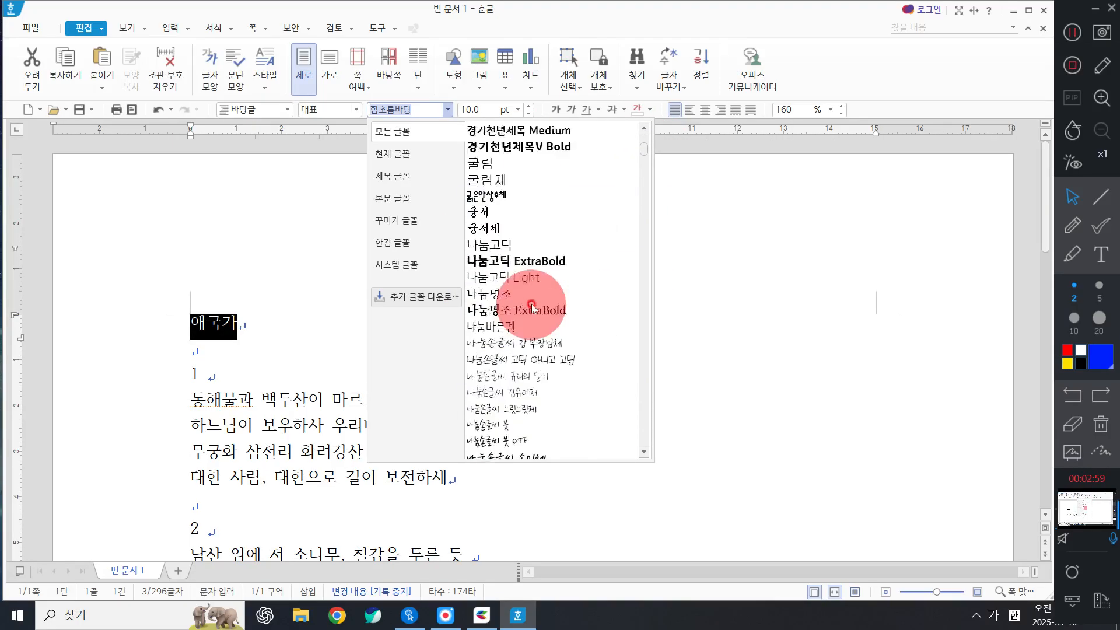
{"action": "scroll", "coordinate": [532, 307], "scroll_direction": "up", "scroll_amount": 4}
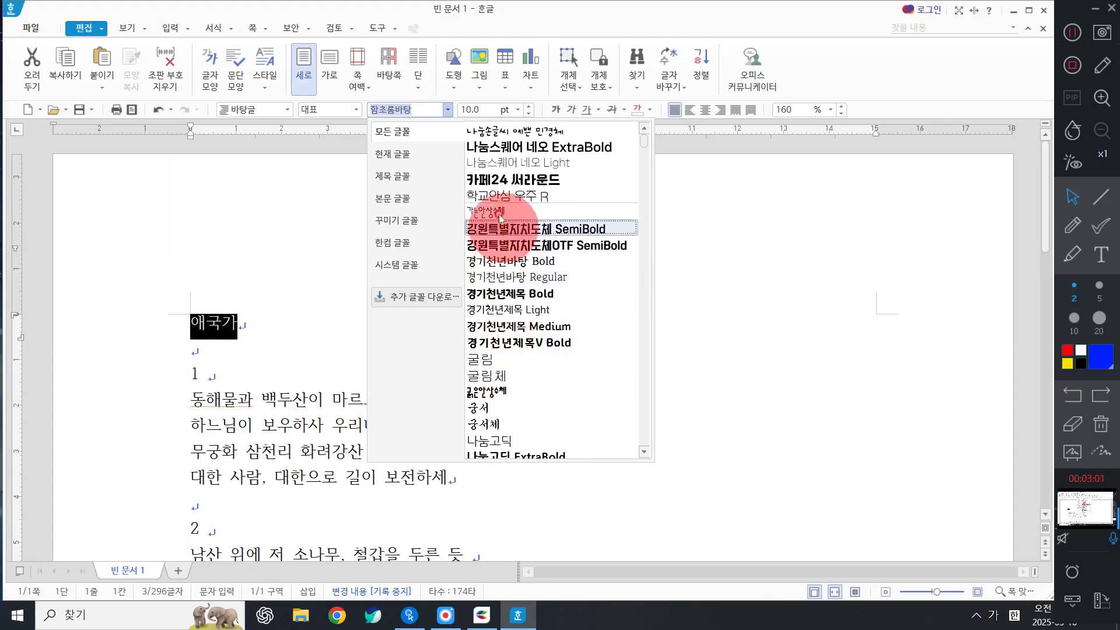
{"action": "left_click", "coordinate": [511, 424]}
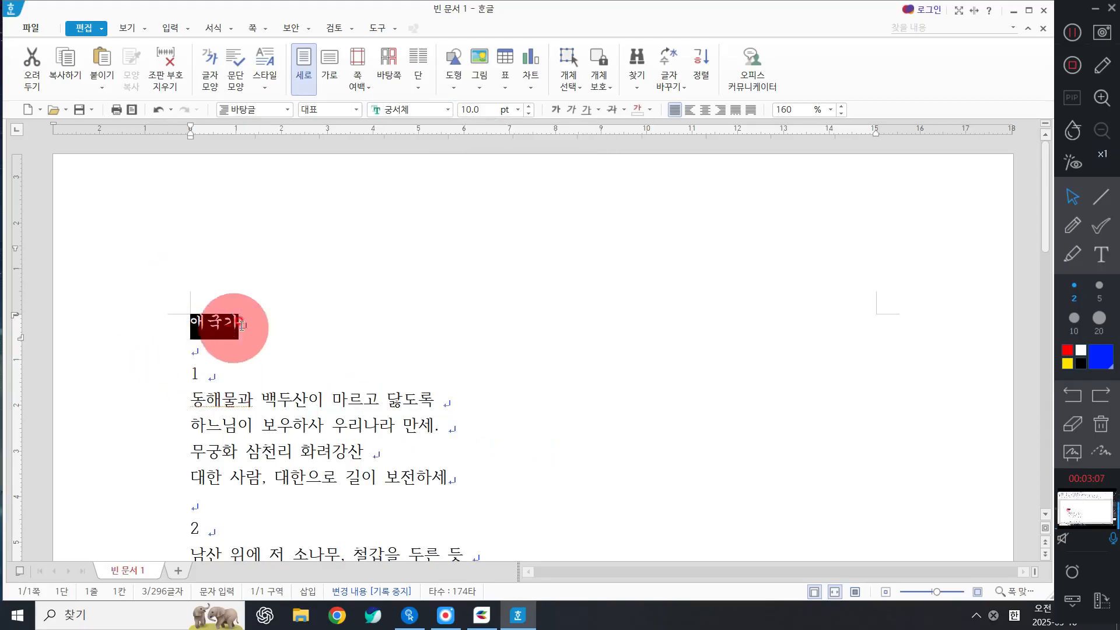
Bring up the font-size list for the title 애국가 to pick 32 pt.
{"action": "left_click", "coordinate": [480, 114]}
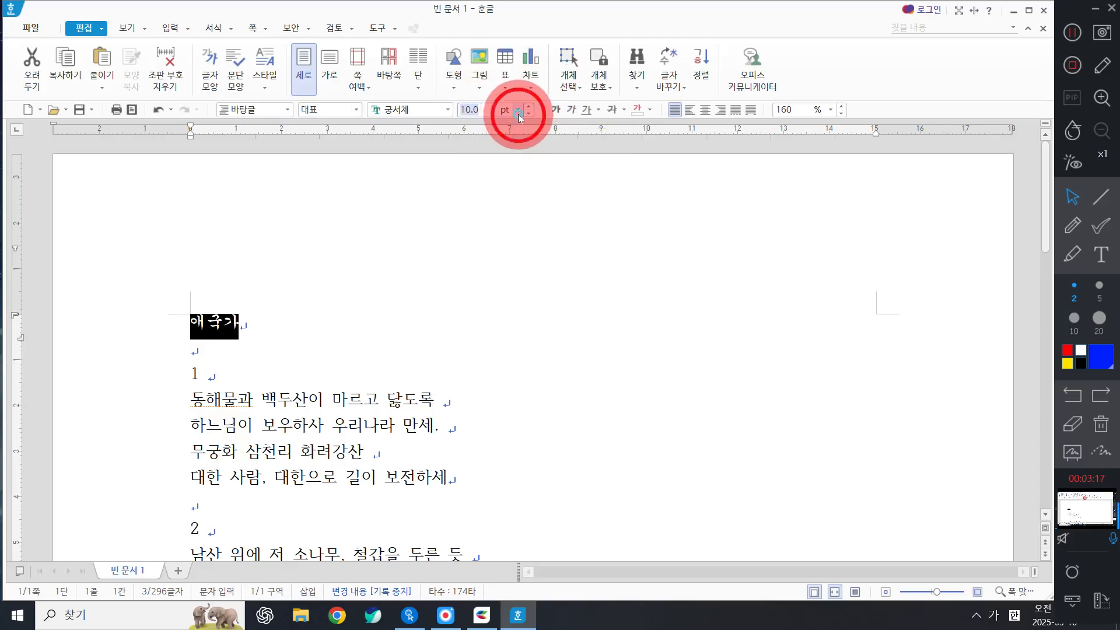
{"action": "left_click", "coordinate": [518, 112]}
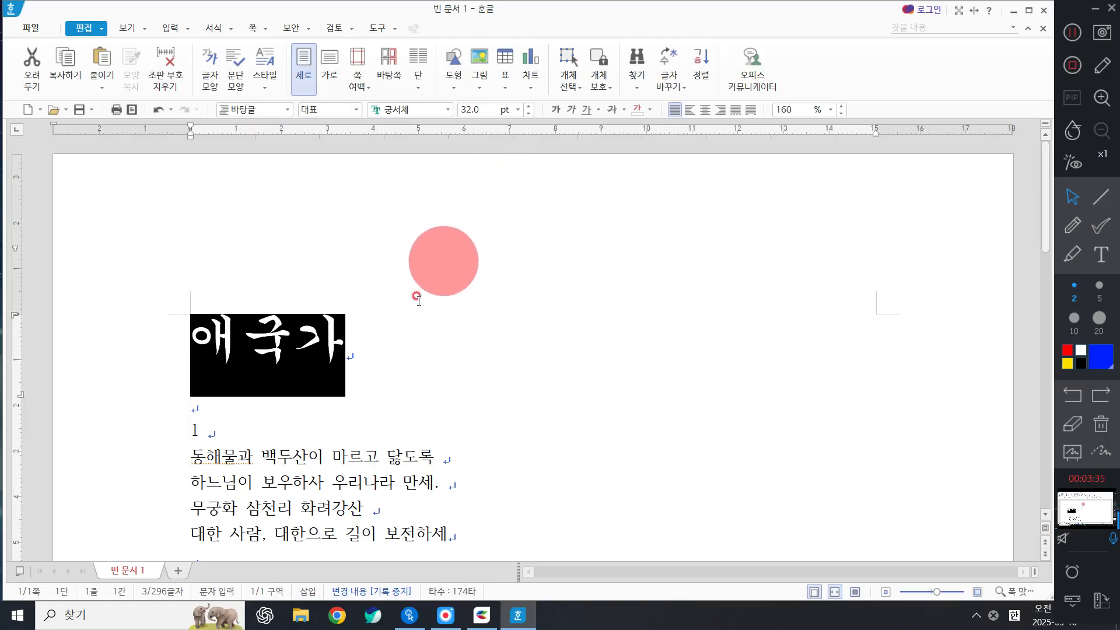
Colour the 애국가 title red from the font colour palette.
{"action": "left_click", "coordinate": [650, 113]}
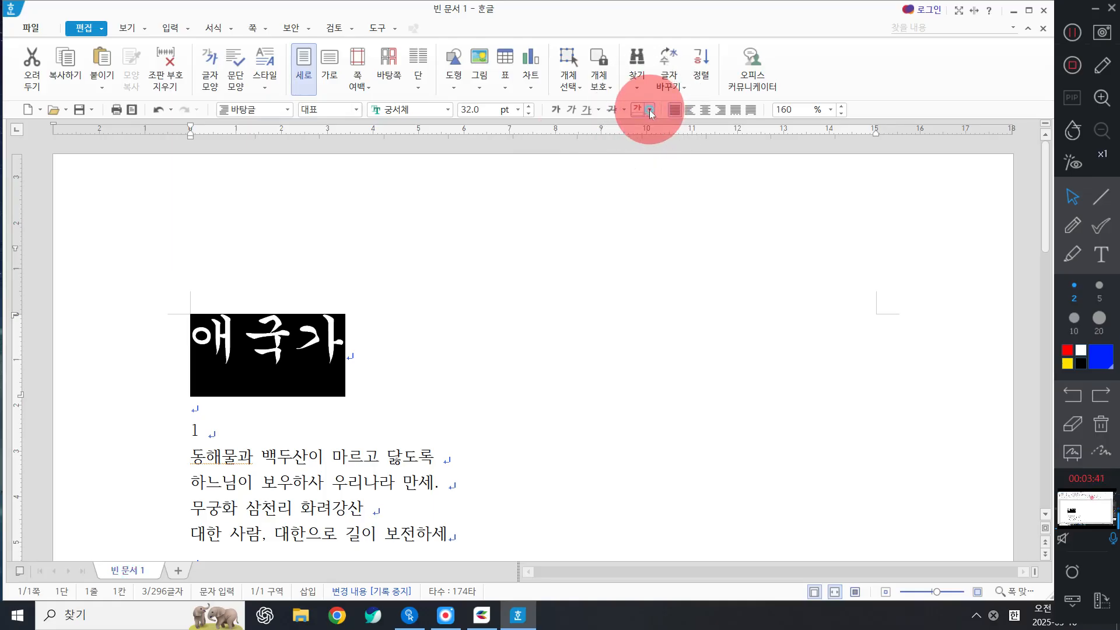
{"action": "left_click", "coordinate": [651, 112]}
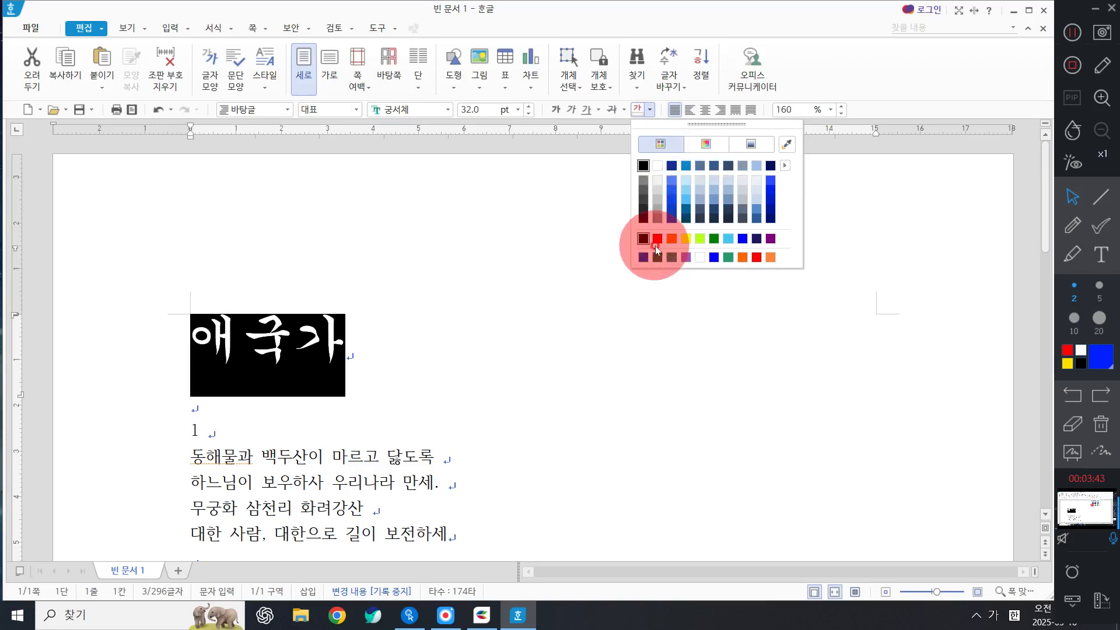
{"action": "left_click", "coordinate": [657, 240]}
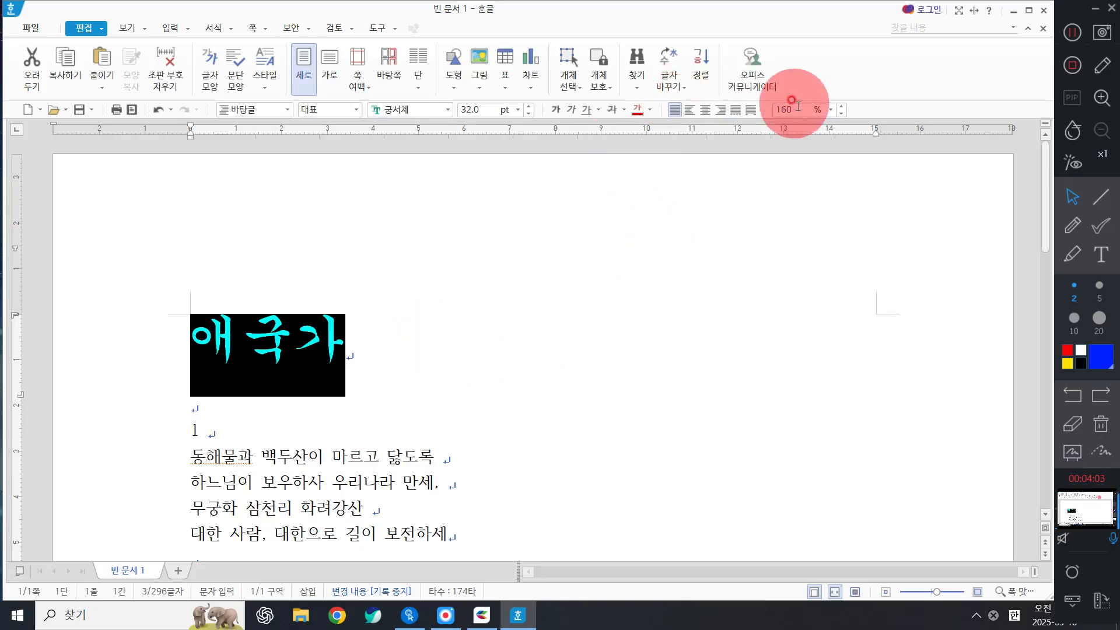
{"action": "left_click", "coordinate": [1101, 196]}
{"action": "left_click", "coordinate": [1072, 293]}
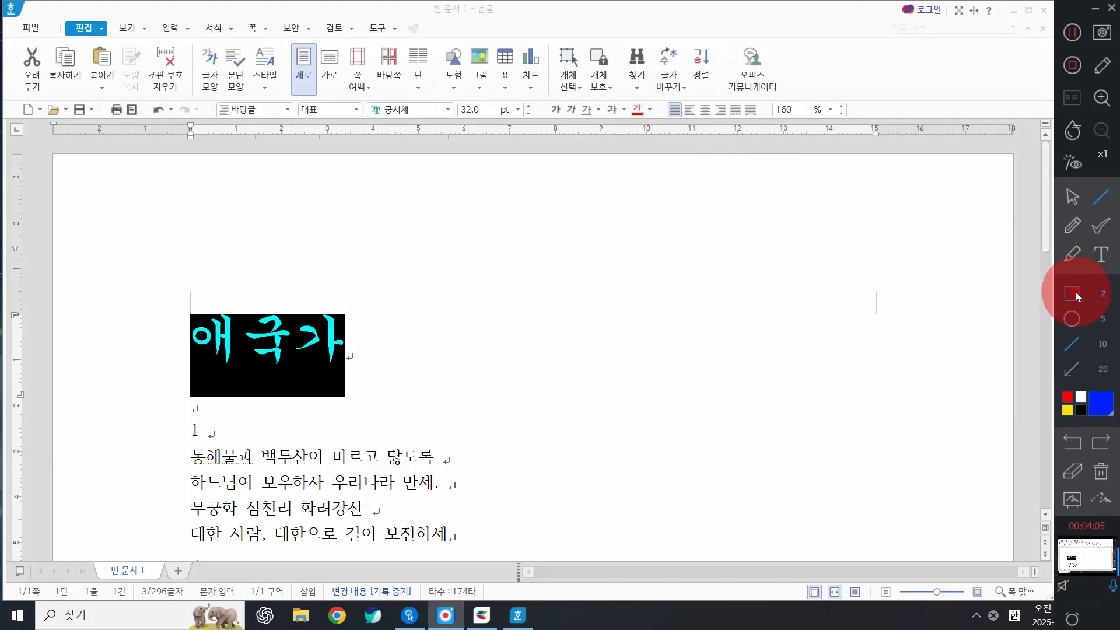
{"action": "left_click", "coordinate": [1103, 318]}
{"action": "left_click_drag", "start_coordinate": [655, 86], "coordinate": [782, 136]}
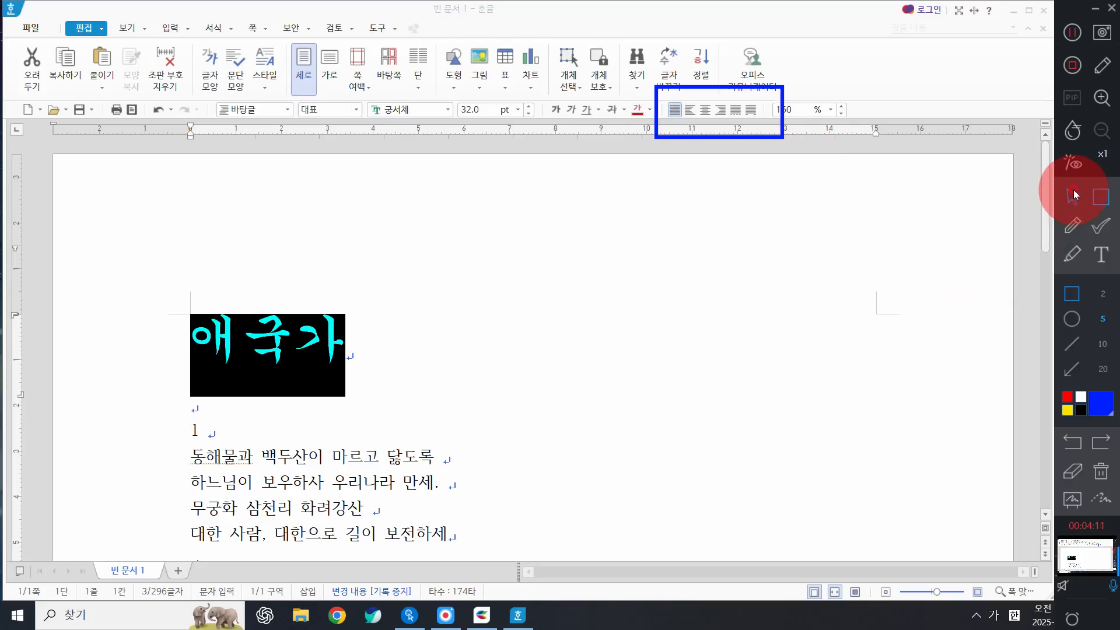
{"action": "left_click", "coordinate": [1073, 196]}
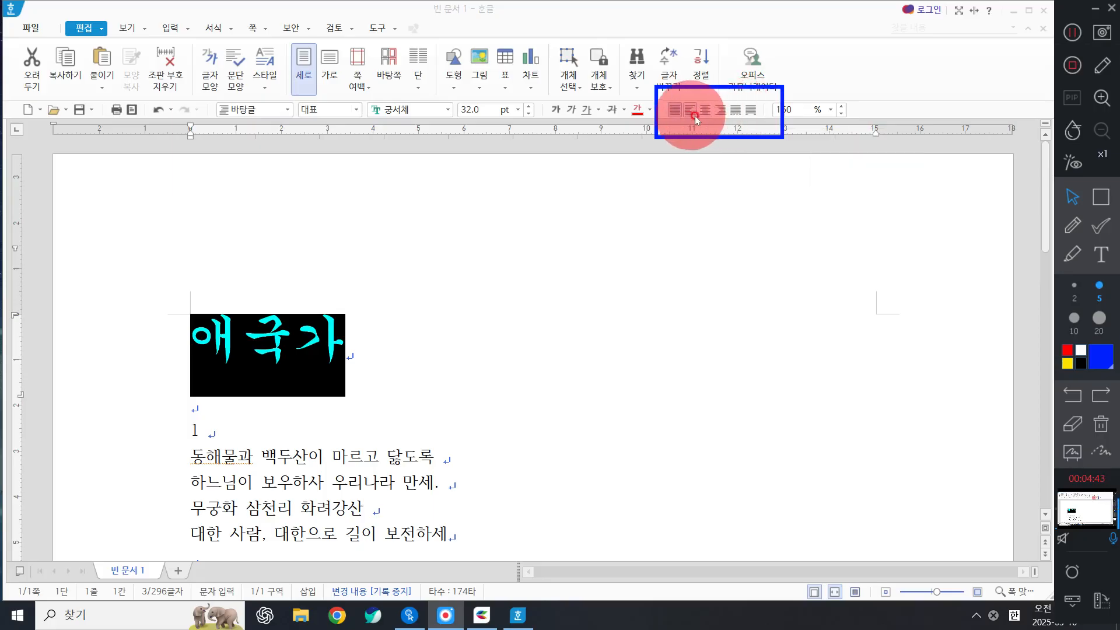
{"action": "left_click", "coordinate": [748, 113]}
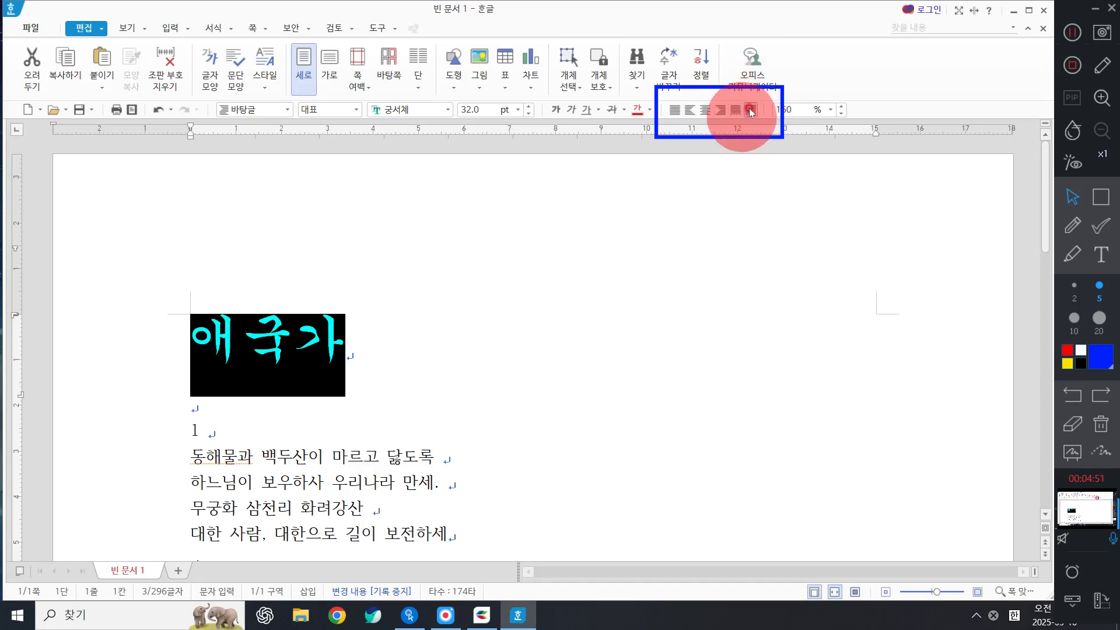
{"action": "left_click", "coordinate": [217, 432]}
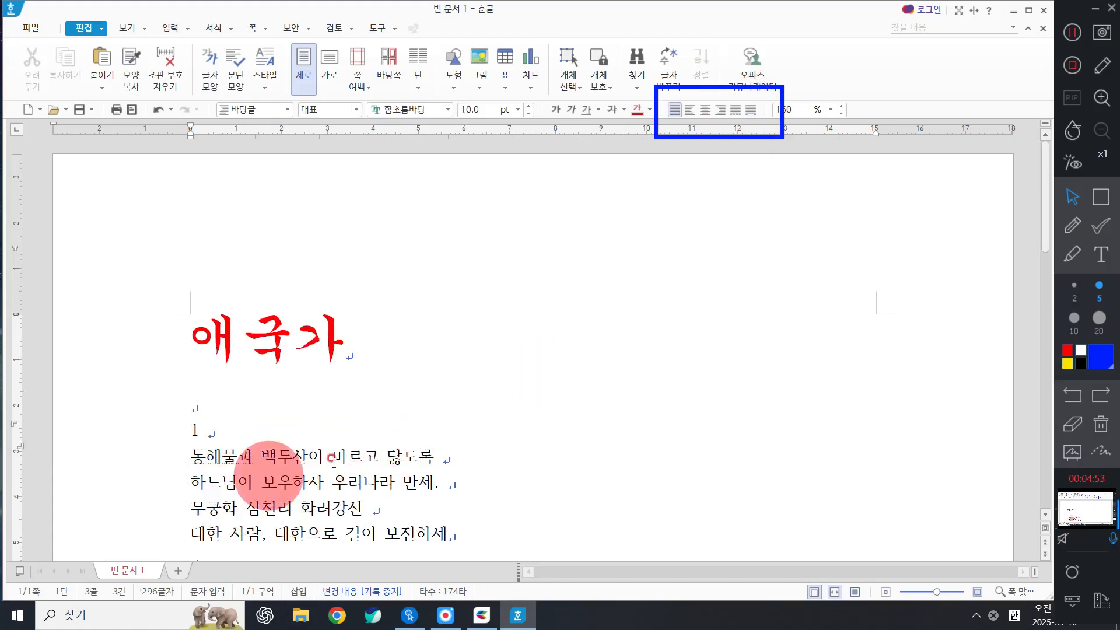
{"action": "left_click", "coordinate": [262, 456]}
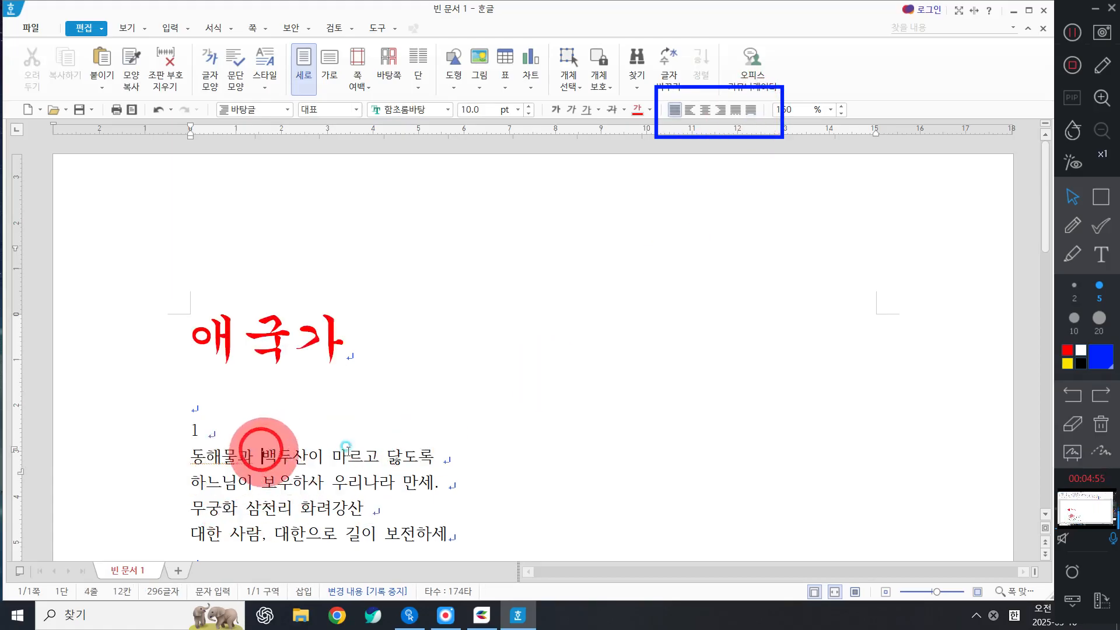
{"action": "left_click", "coordinate": [751, 109]}
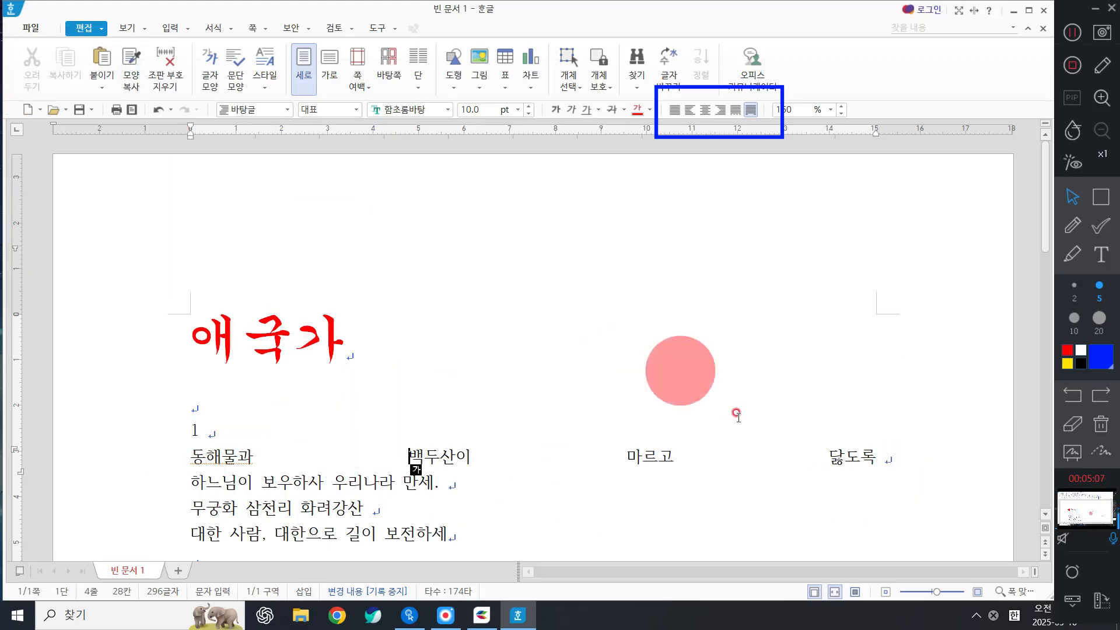
{"action": "left_click", "coordinate": [160, 109]}
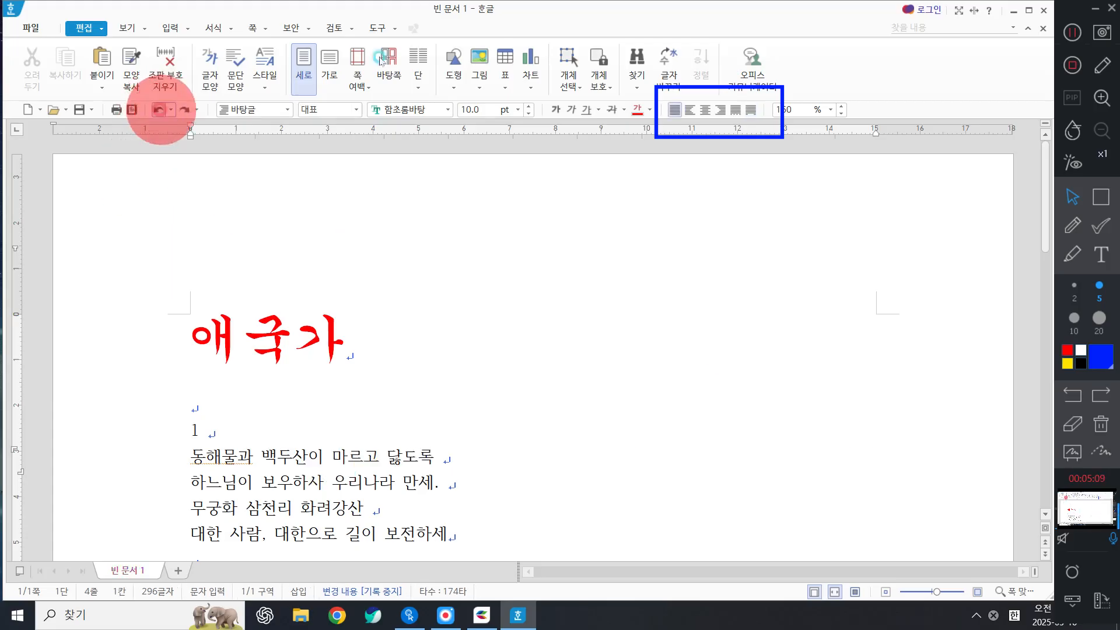
{"action": "left_click", "coordinate": [132, 350]}
{"action": "key", "text": "F9"}
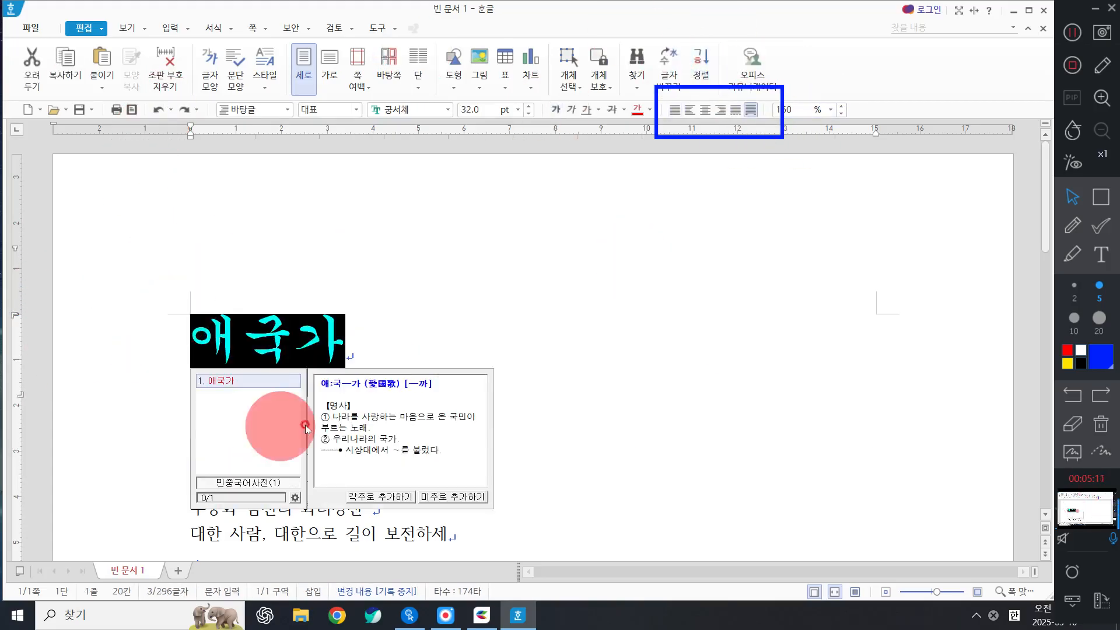
{"action": "left_click", "coordinate": [738, 111]}
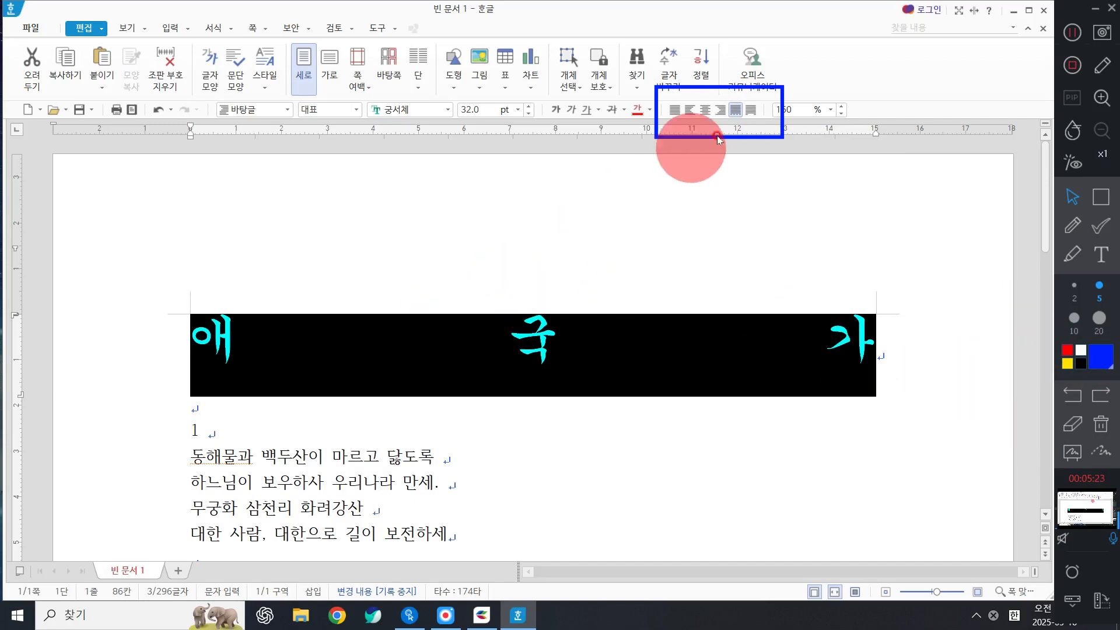
{"action": "left_click", "coordinate": [723, 109]}
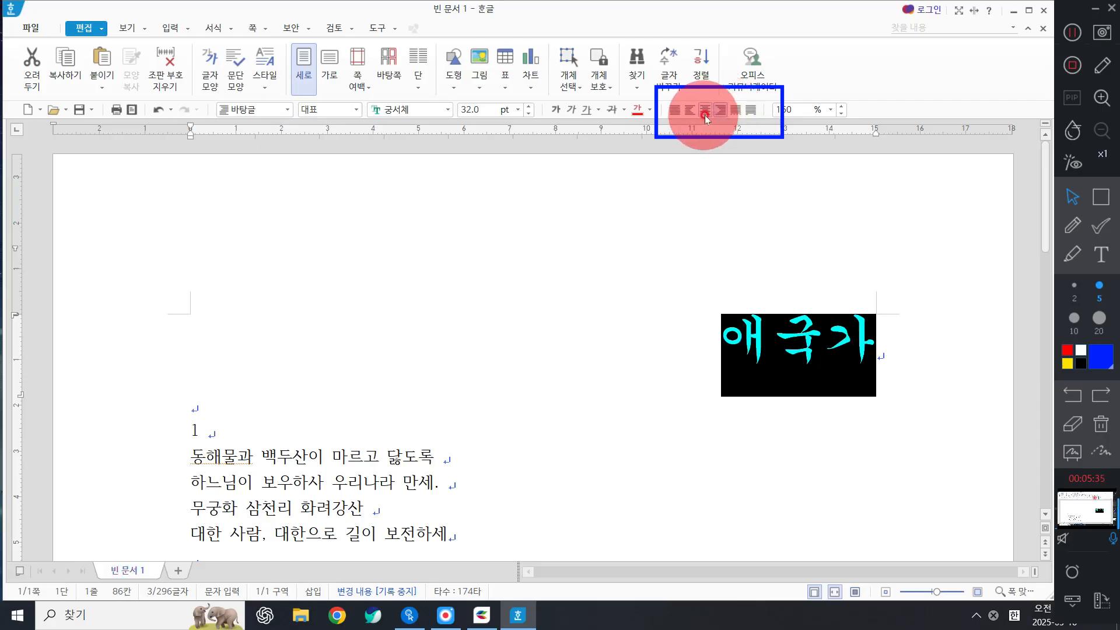
{"action": "left_click", "coordinate": [705, 114]}
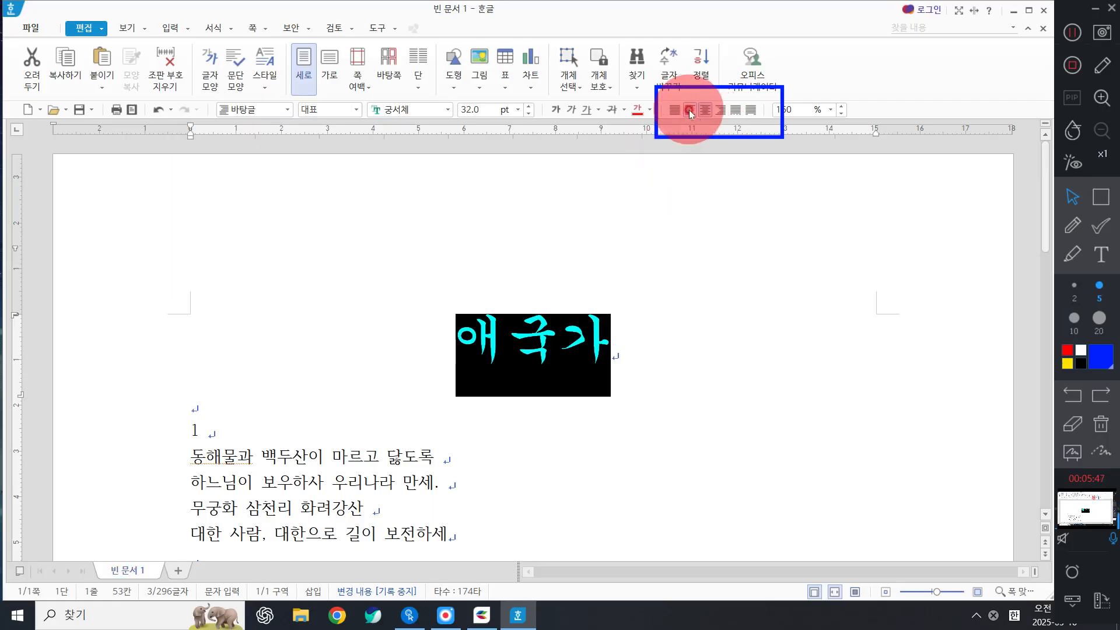
{"action": "left_click", "coordinate": [688, 110]}
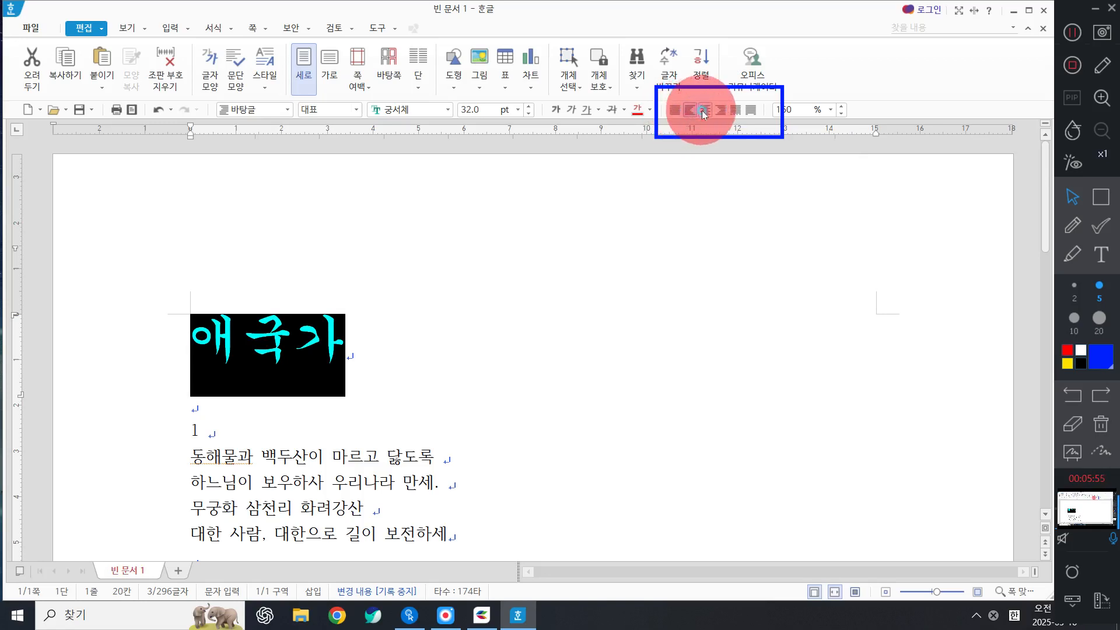
{"action": "left_click", "coordinate": [704, 110]}
{"action": "left_click", "coordinate": [721, 110]}
{"action": "left_click", "coordinate": [735, 110]}
{"action": "left_click", "coordinate": [675, 110]}
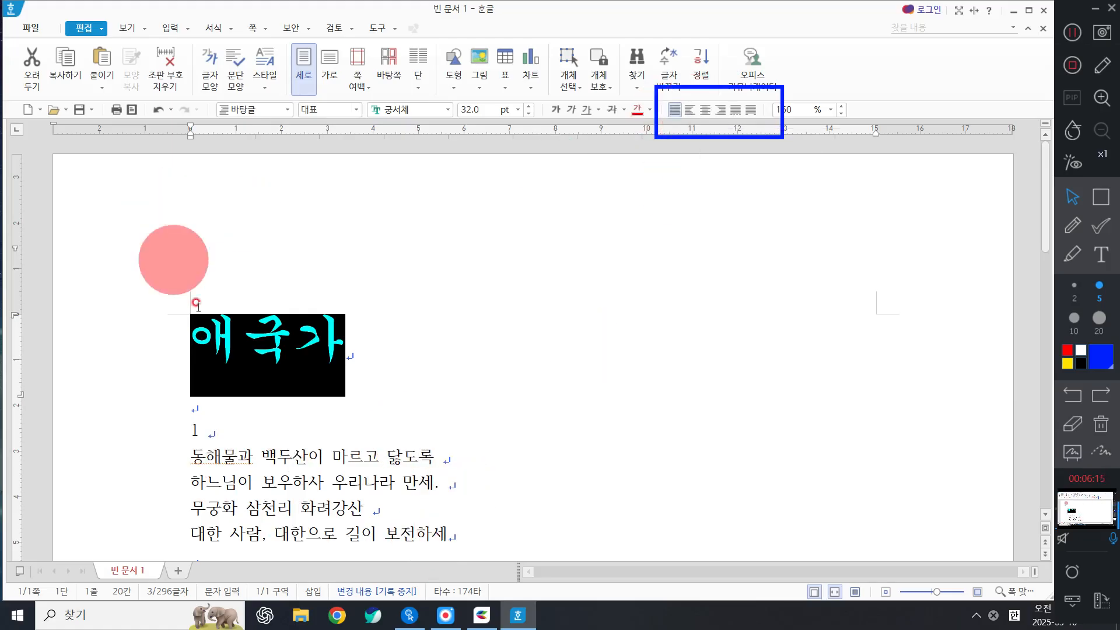
Join verse 1's 하느님이, 무궁화 and 대한 사람 lines into one paragraph.
{"action": "left_click_drag", "start_coordinate": [182, 457], "coordinate": [173, 473]}
{"action": "left_click", "coordinate": [192, 491]}
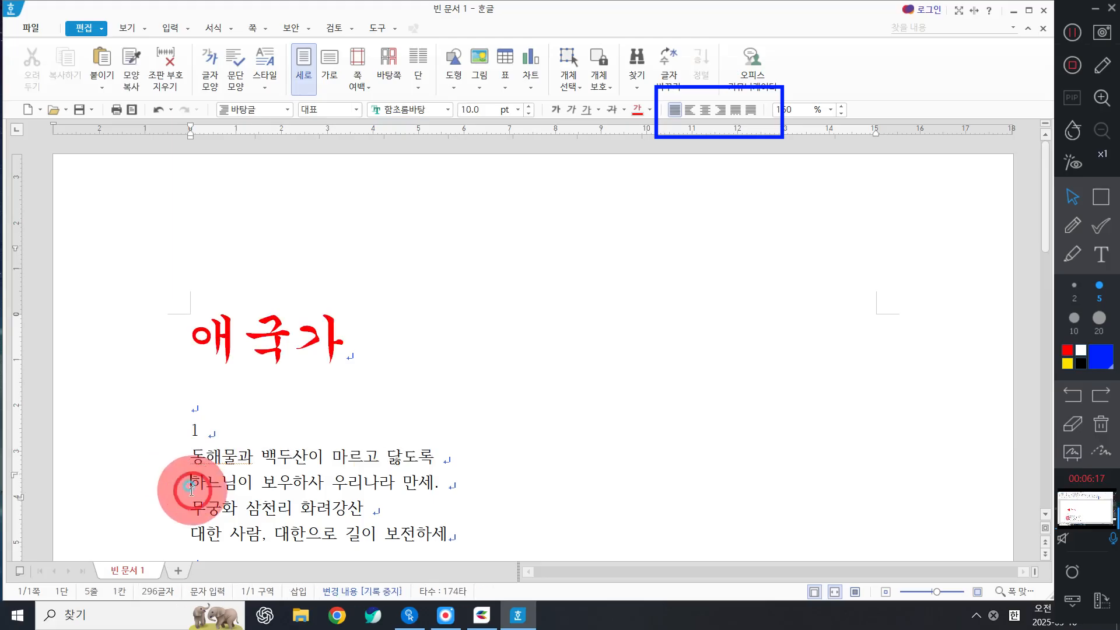
{"action": "key", "text": "BackSpace"}
{"action": "key", "text": "Down"}
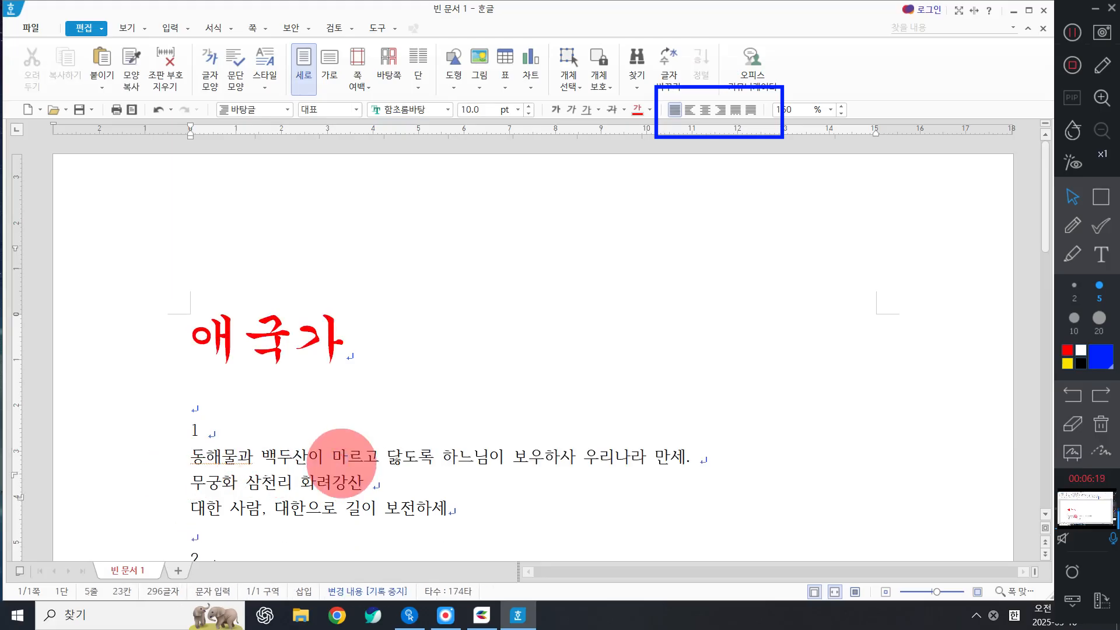
{"action": "left_click", "coordinate": [194, 492]}
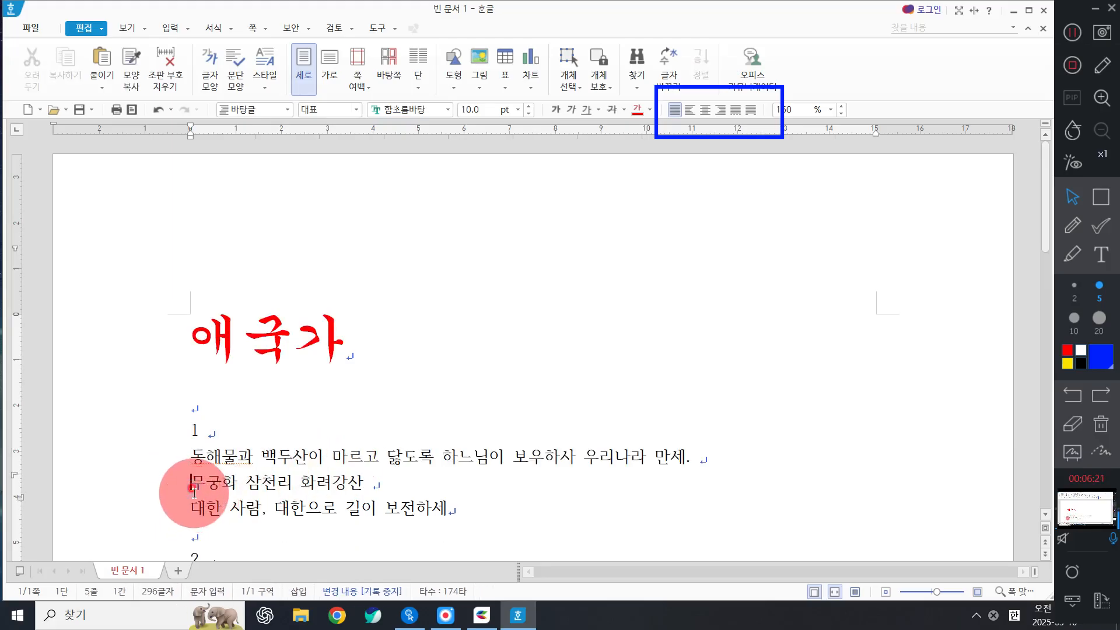
{"action": "key", "text": "BackSpace"}
{"action": "key", "text": "Down"}
{"action": "key", "text": "Left"}
{"action": "key", "text": "Left"}
{"action": "key", "text": "Left"}
{"action": "key", "text": "Left"}
{"action": "key", "text": "Left"}
{"action": "key", "text": "Left"}
{"action": "key", "text": "Left"}
{"action": "key", "text": "Left"}
{"action": "key", "text": "Left"}
{"action": "key", "text": "Left"}
{"action": "key", "text": "Left"}
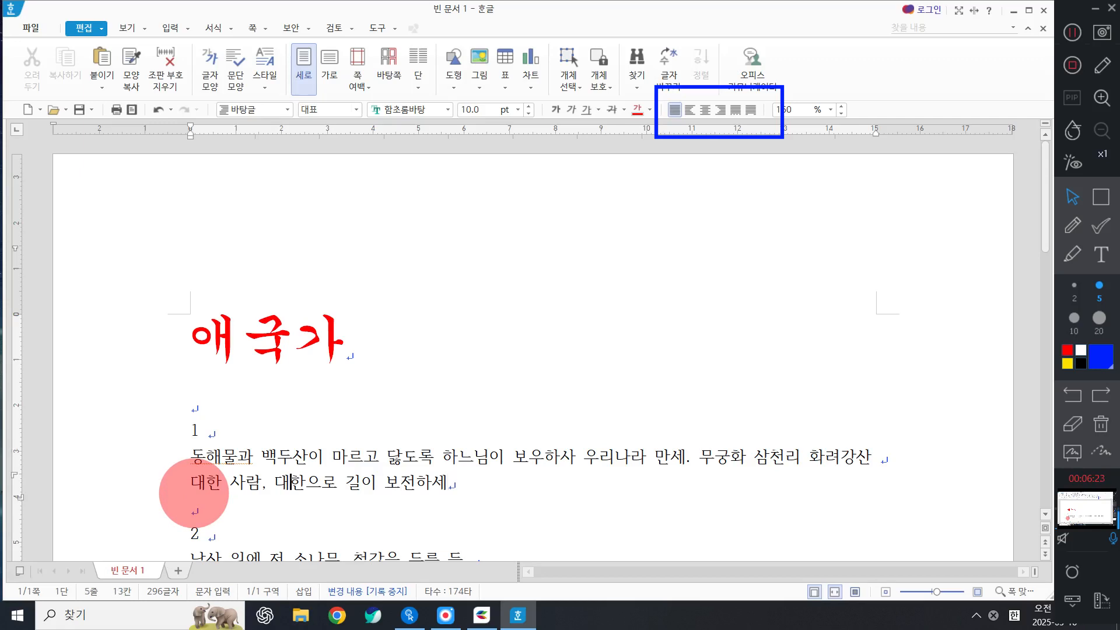
{"action": "key", "text": "Left"}
{"action": "key", "text": "Left"}
{"action": "key", "text": "Left"}
{"action": "key", "text": "Left"}
{"action": "key", "text": "Left"}
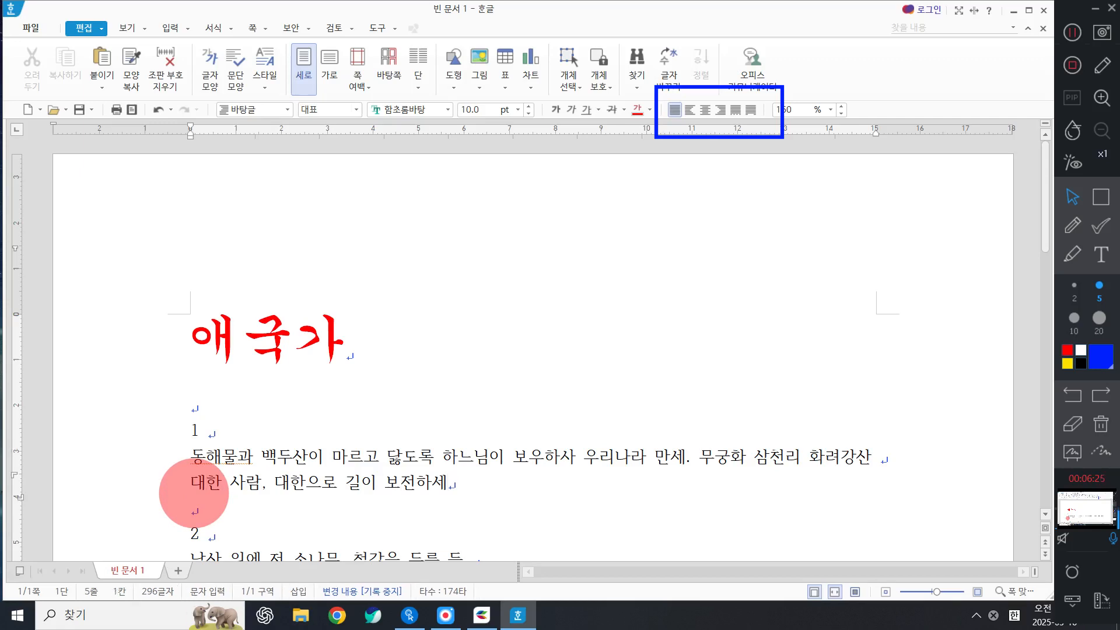
{"action": "key", "text": "BackSpace"}
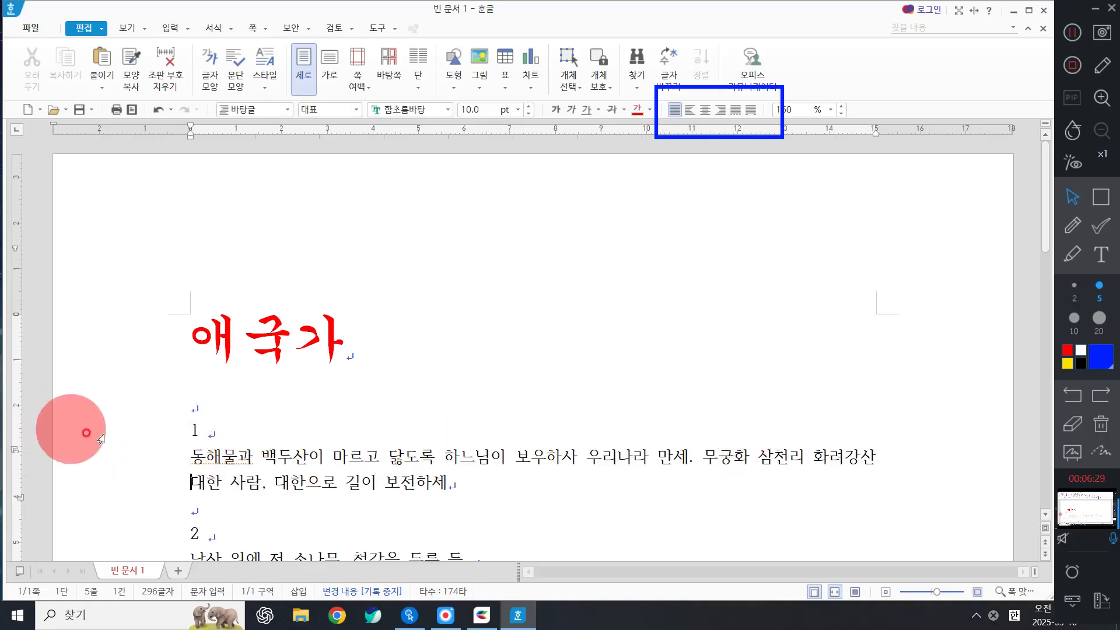
Try justified alignment on verse 1, then set it back to left alignment.
{"action": "left_click_drag", "start_coordinate": [104, 434], "coordinate": [300, 485]}
{"action": "left_click", "coordinate": [675, 110]}
{"action": "left_click", "coordinate": [898, 453]}
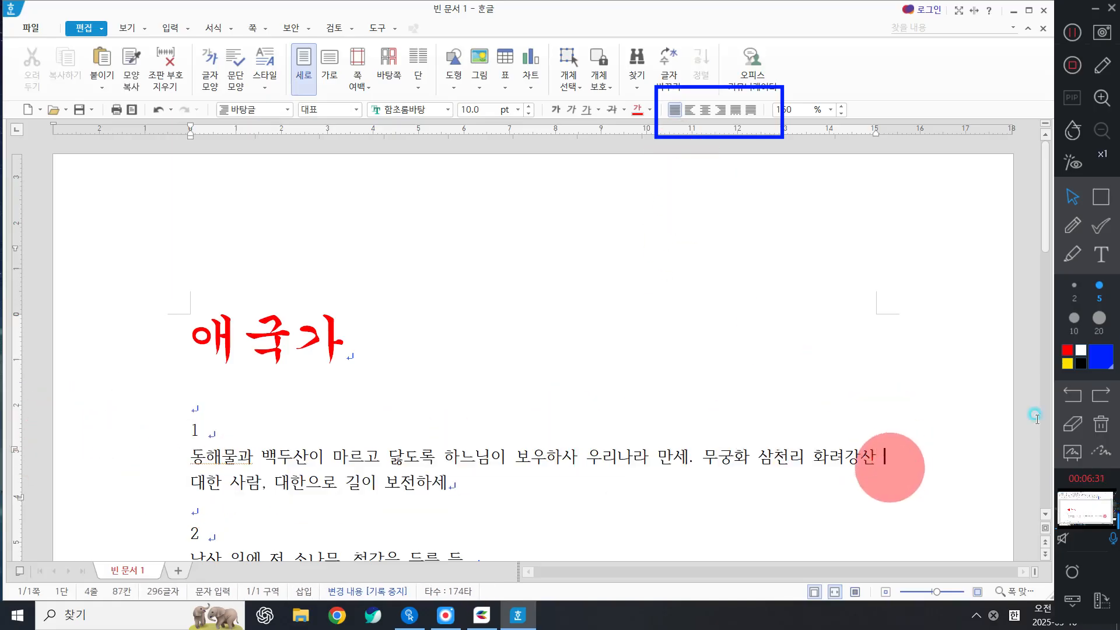
{"action": "left_click", "coordinate": [1072, 225]}
{"action": "mouse_move", "coordinate": [901, 476]}
{"action": "left_mouse_down"}
{"action": "mouse_move", "coordinate": [865, 488]}
{"action": "mouse_move", "coordinate": [904, 432]}
{"action": "mouse_move", "coordinate": [875, 505]}
{"action": "left_mouse_up"}
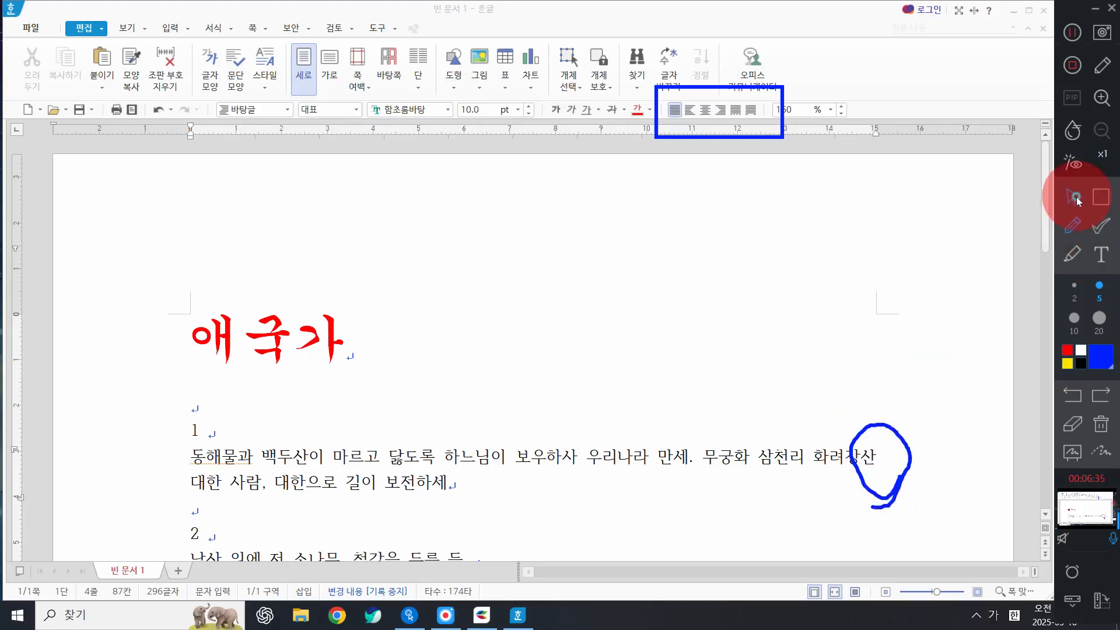
{"action": "left_click", "coordinate": [1077, 198]}
{"action": "left_click", "coordinate": [776, 456]}
{"action": "left_click", "coordinate": [691, 111]}
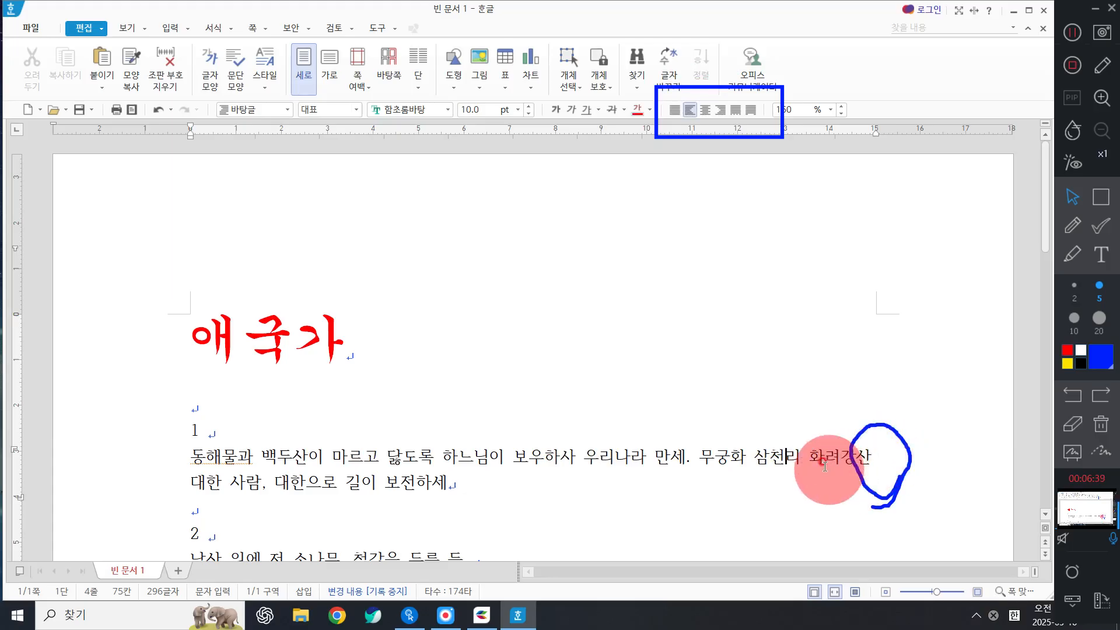
Paste several copies of verse 1 after itself and justify the body text.
{"action": "double_click", "coordinate": [160, 463]}
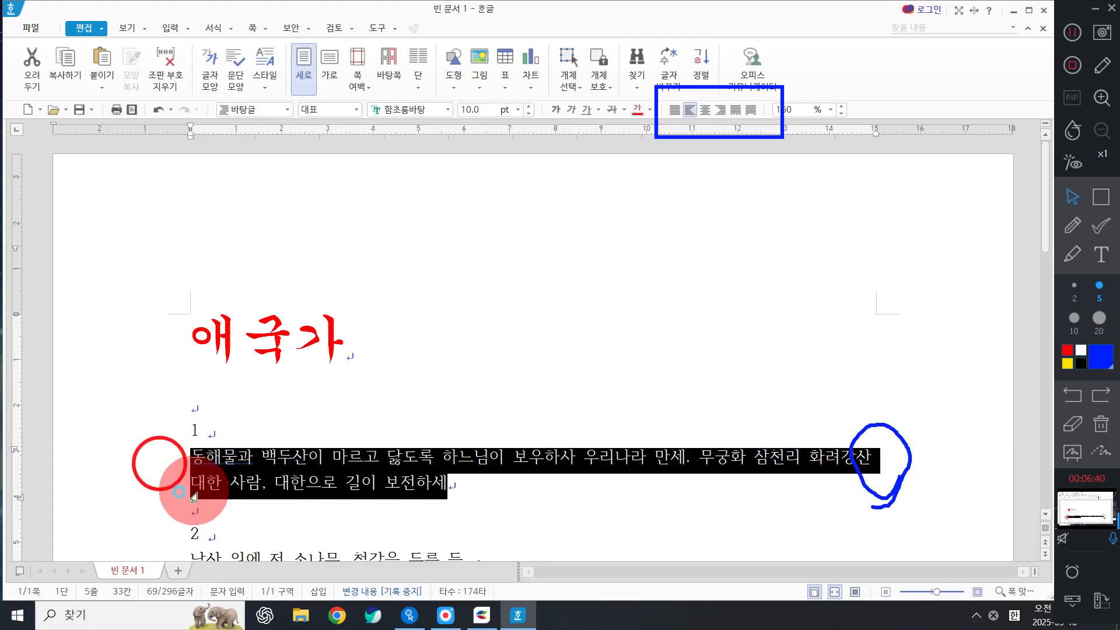
{"action": "left_click", "coordinate": [441, 482]}
{"action": "key", "text": "ctrl+v"}
{"action": "key", "text": "ctrl+v"}
{"action": "key", "text": "ctrl+v"}
{"action": "key", "text": "ctrl+v"}
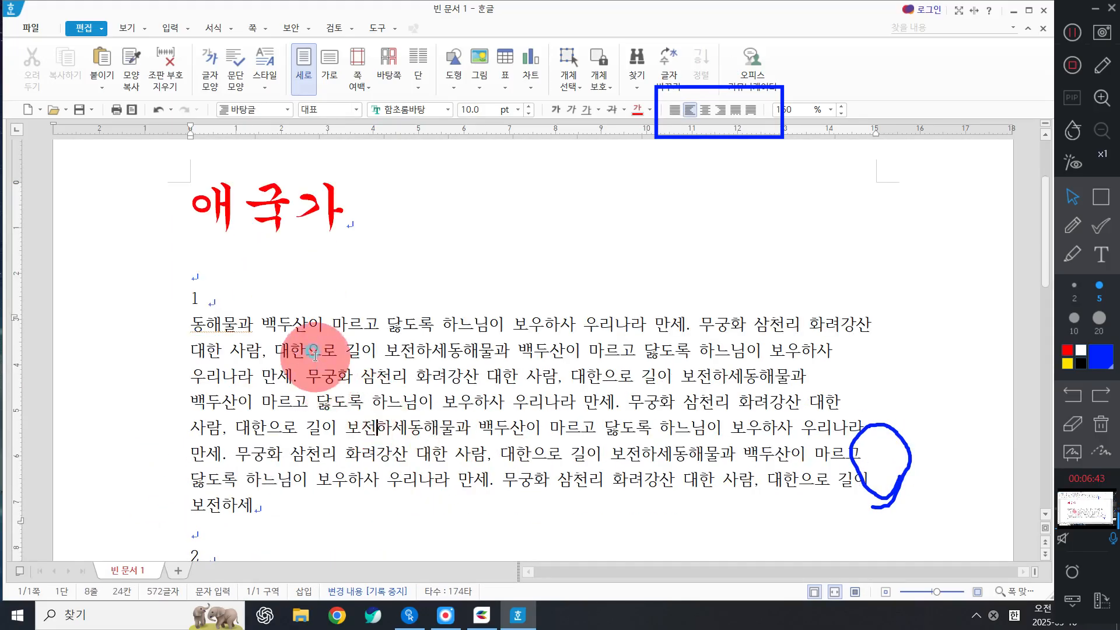
{"action": "key", "text": "ctrl+v"}
{"action": "key", "text": "ctrl+v"}
{"action": "key", "text": "ctrl+v"}
{"action": "key", "text": "ctrl+v"}
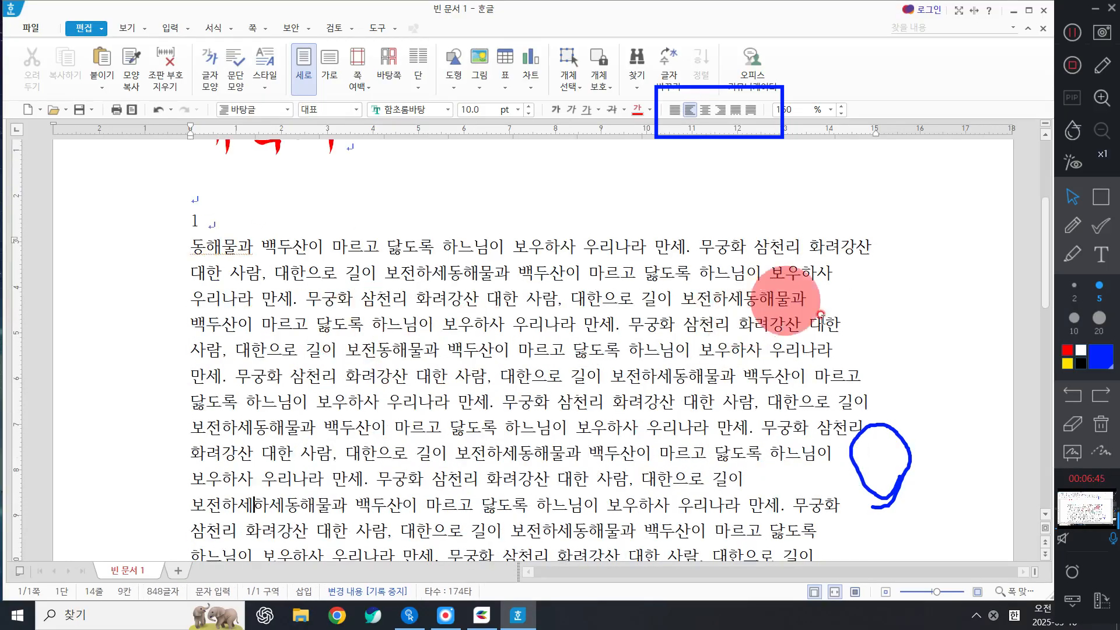
{"action": "scroll", "coordinate": [821, 315], "scroll_direction": "down", "scroll_amount": 1}
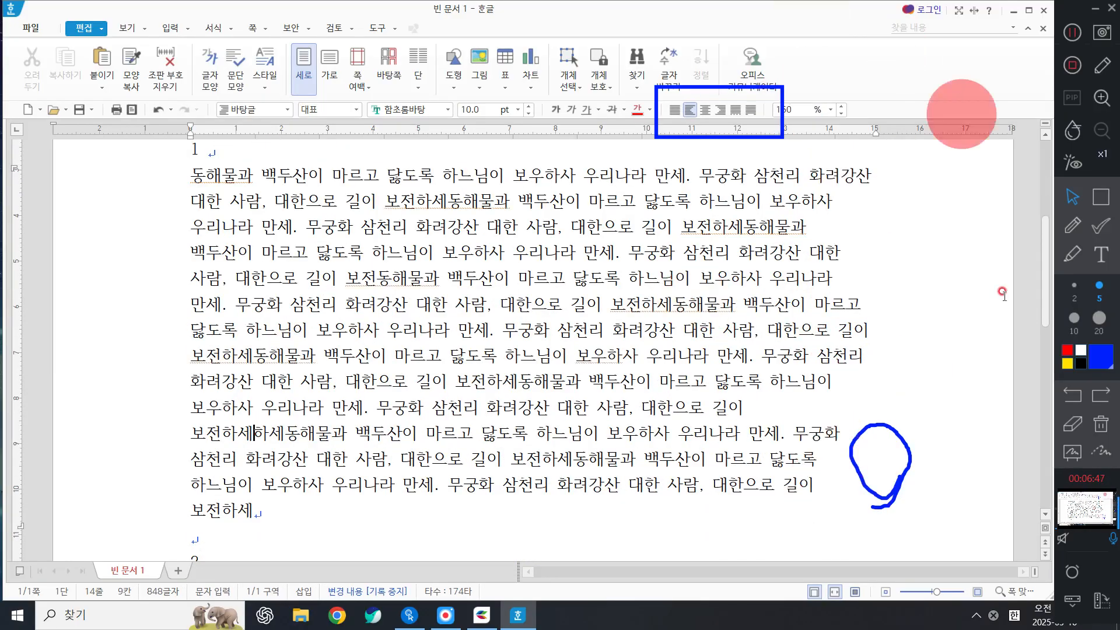
{"action": "left_click", "coordinate": [677, 113]}
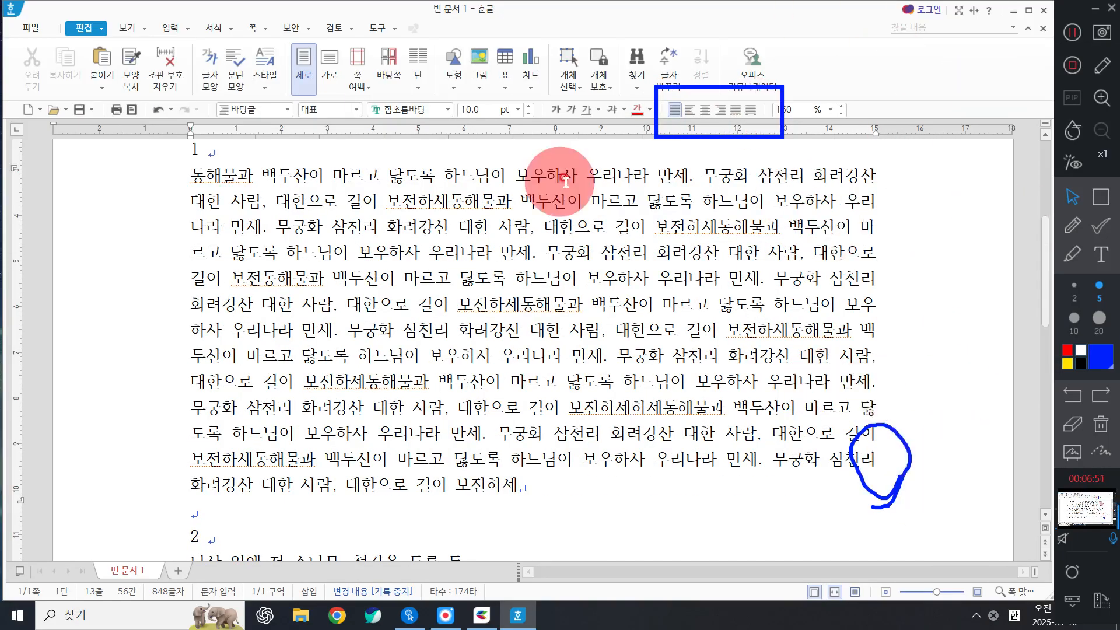
Undo the justification and pasted copies, restoring verse 1.
{"action": "key", "text": "ctrl+z"}
{"action": "key", "text": "ctrl+z"}
{"action": "key", "text": "ctrl+z"}
{"action": "key", "text": "ctrl+z"}
{"action": "key", "text": "ctrl+z"}
{"action": "key", "text": "ctrl+z"}
{"action": "key", "text": "ctrl+z"}
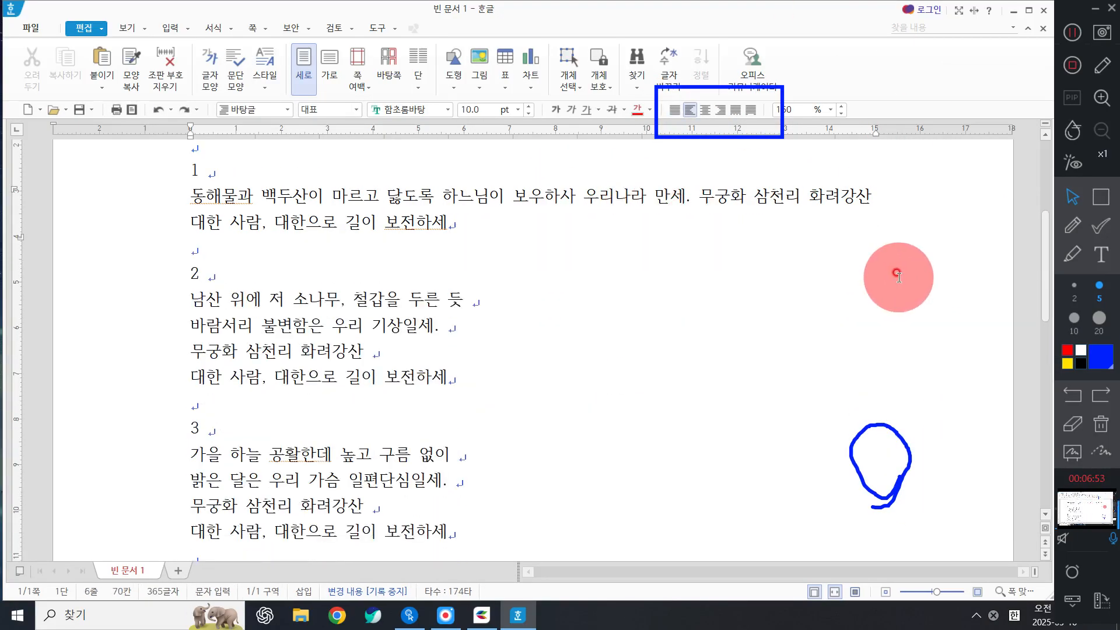
{"action": "left_click", "coordinate": [893, 271]}
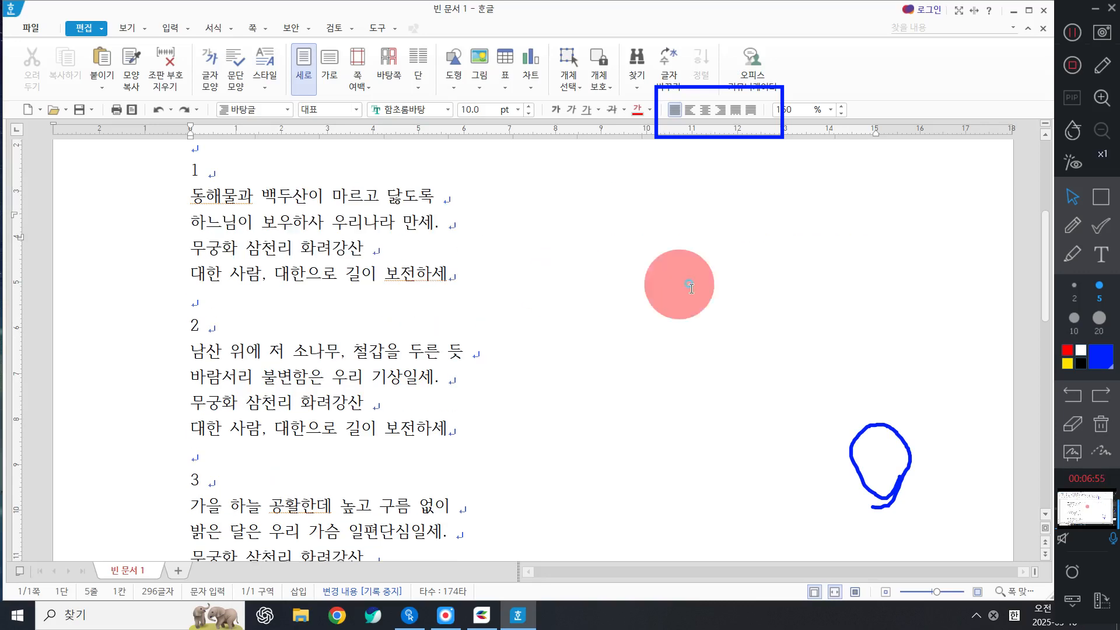
{"action": "scroll", "coordinate": [691, 284], "scroll_direction": "up", "scroll_amount": 4}
{"action": "left_click", "coordinate": [1101, 424]}
{"action": "scroll", "coordinate": [426, 449], "scroll_direction": "down", "scroll_amount": 3}
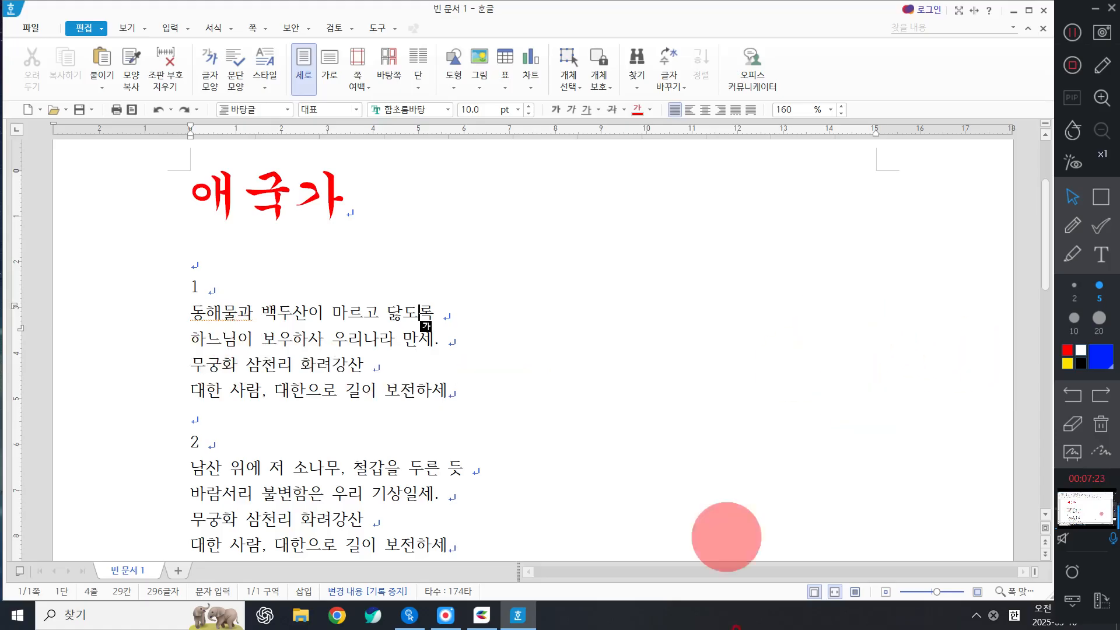
{"action": "left_click", "coordinate": [350, 363]}
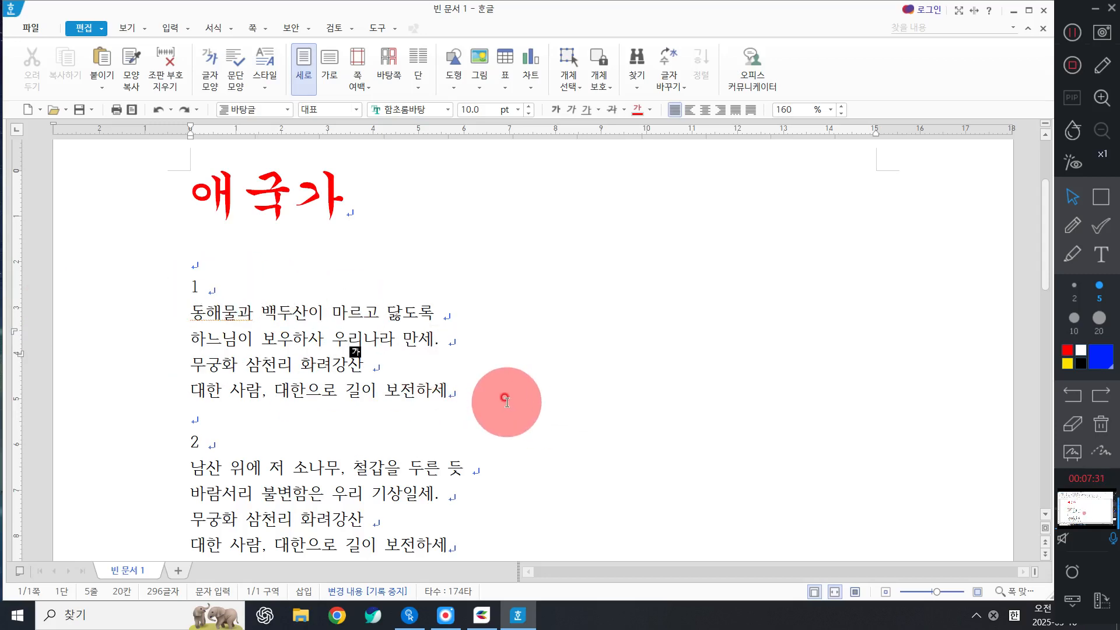
Select verse 1 from its number line '1' down through its last line.
{"action": "left_click", "coordinate": [1100, 199]}
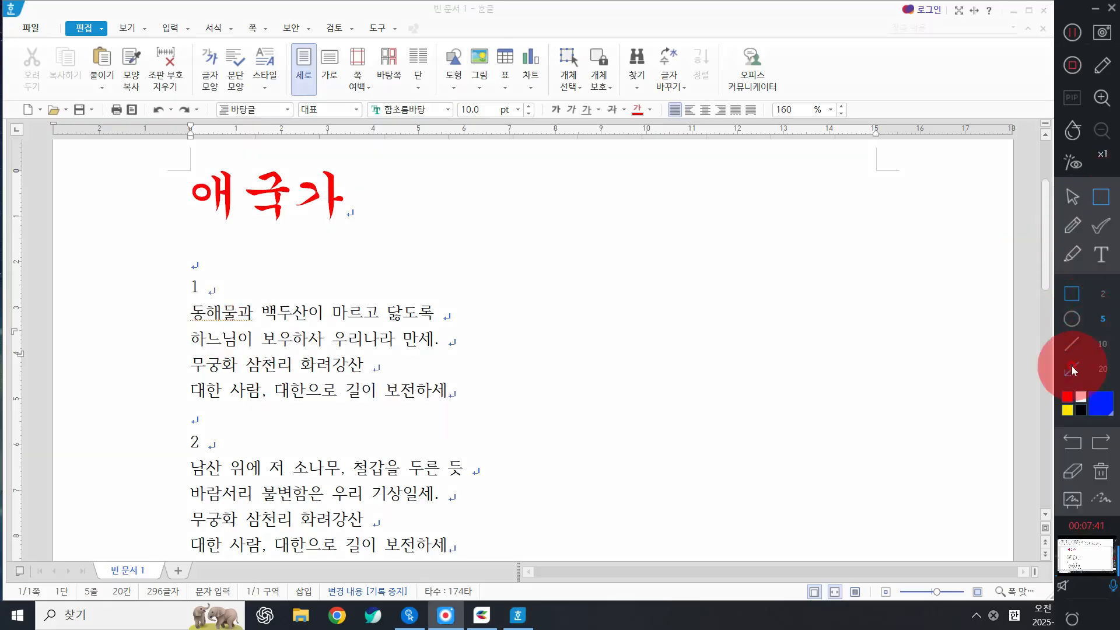
{"action": "left_click", "coordinate": [1072, 369]}
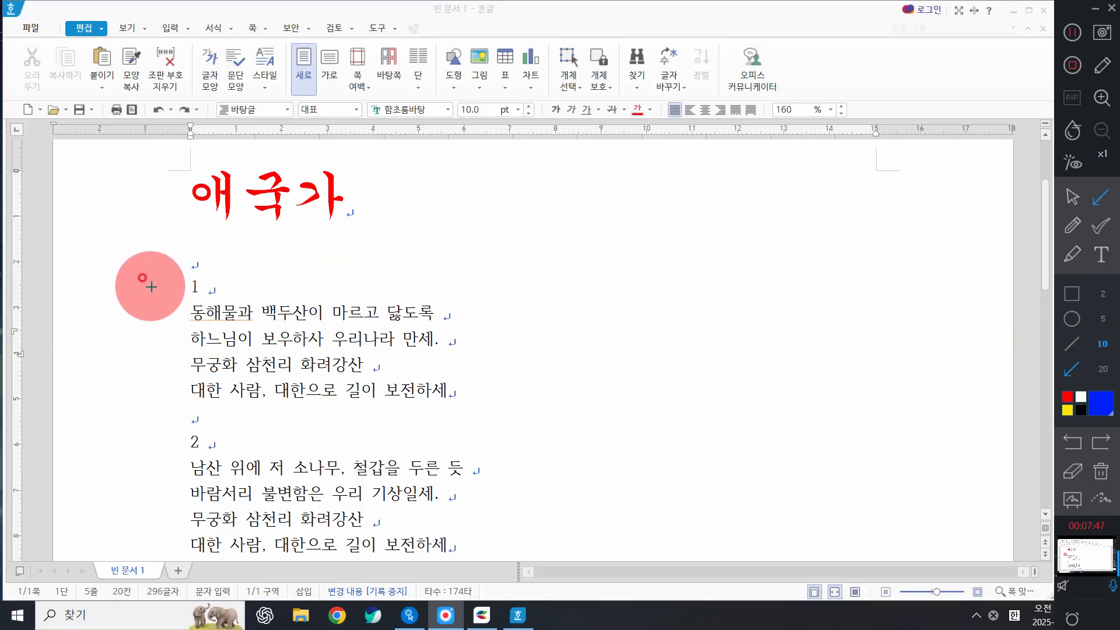
{"action": "left_click_drag", "start_coordinate": [151, 286], "coordinate": [153, 401]}
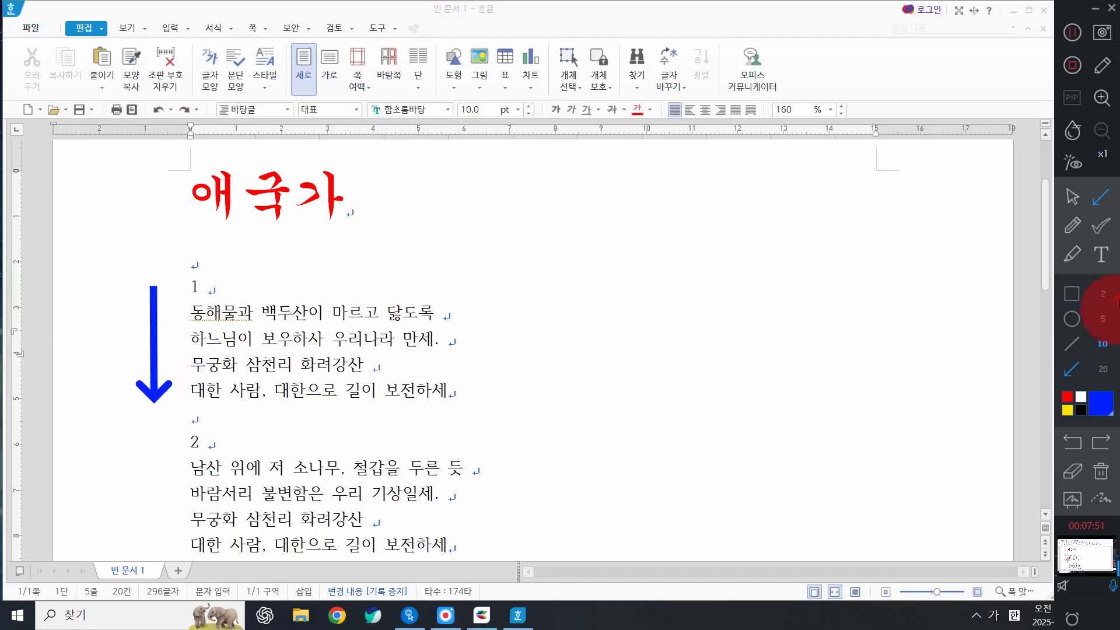
{"action": "left_click", "coordinate": [1072, 197]}
{"action": "left_click", "coordinate": [147, 294]}
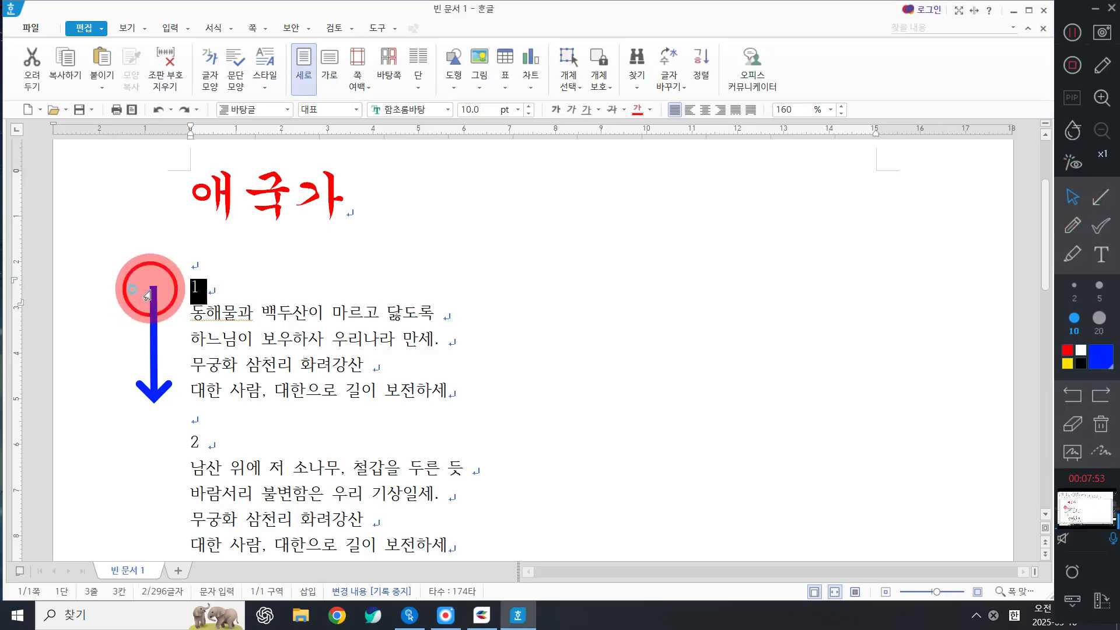
{"action": "left_click_drag", "start_coordinate": [147, 295], "coordinate": [160, 396]}
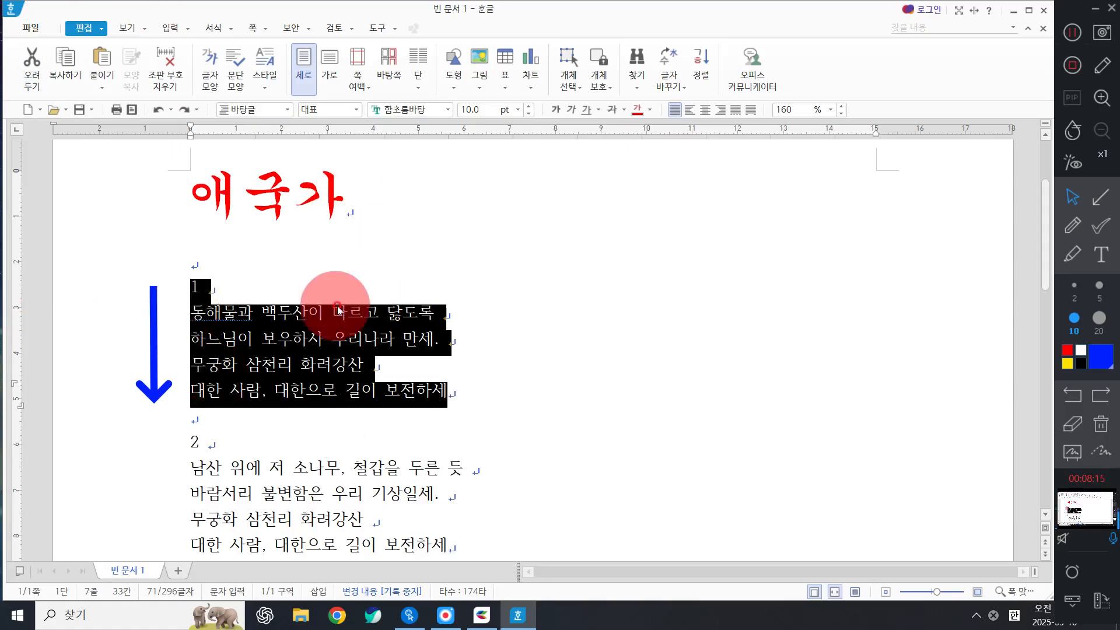
Close the Windows Start menu and reselect all of verse 1, including its final line break.
{"action": "key", "text": "super"}
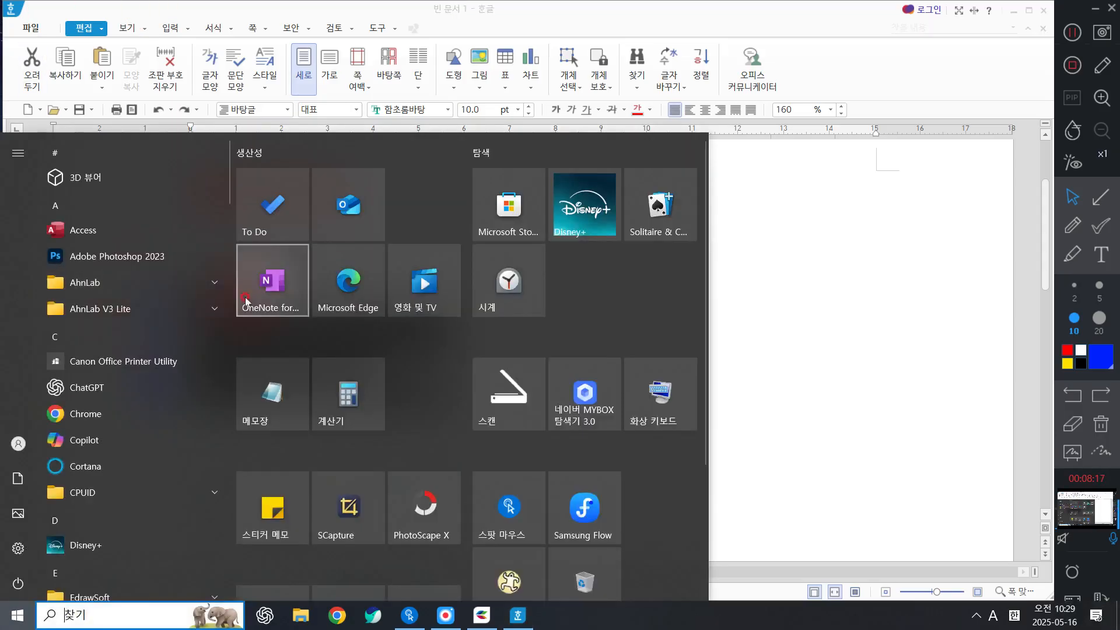
{"action": "key", "text": "super"}
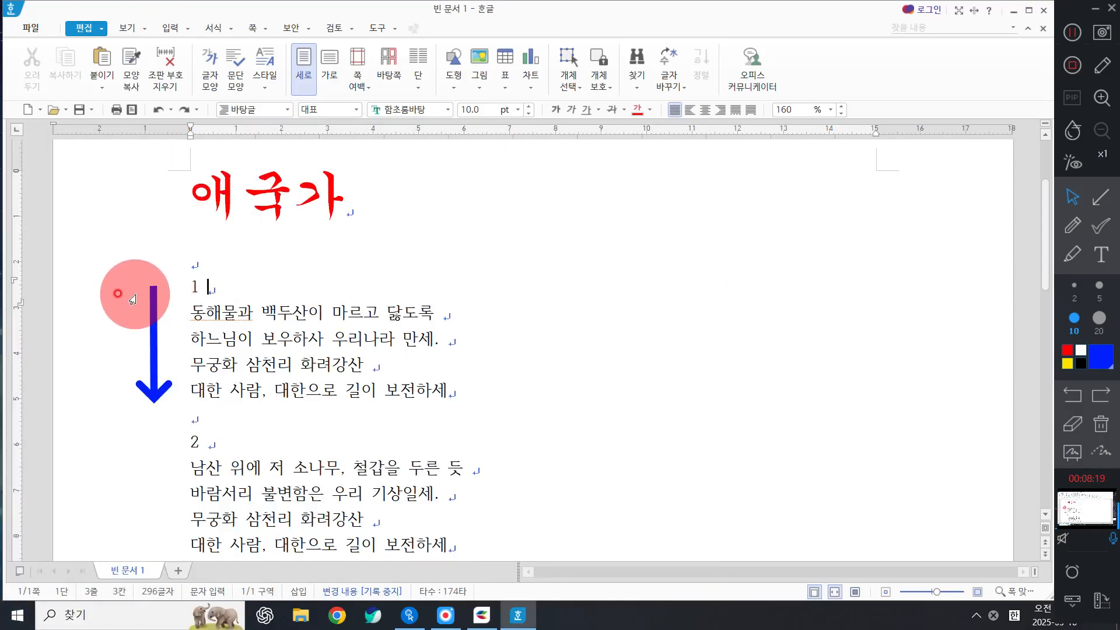
{"action": "left_click_drag", "start_coordinate": [117, 294], "coordinate": [101, 398]}
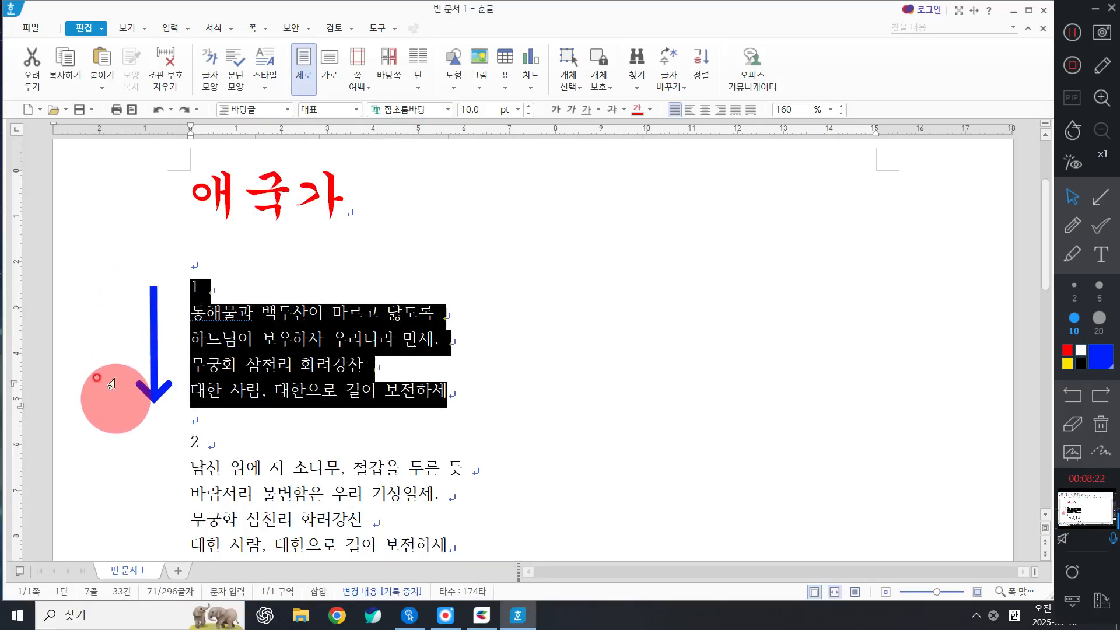
{"action": "left_click", "coordinate": [134, 286]}
{"action": "left_click_drag", "start_coordinate": [127, 319], "coordinate": [100, 400]}
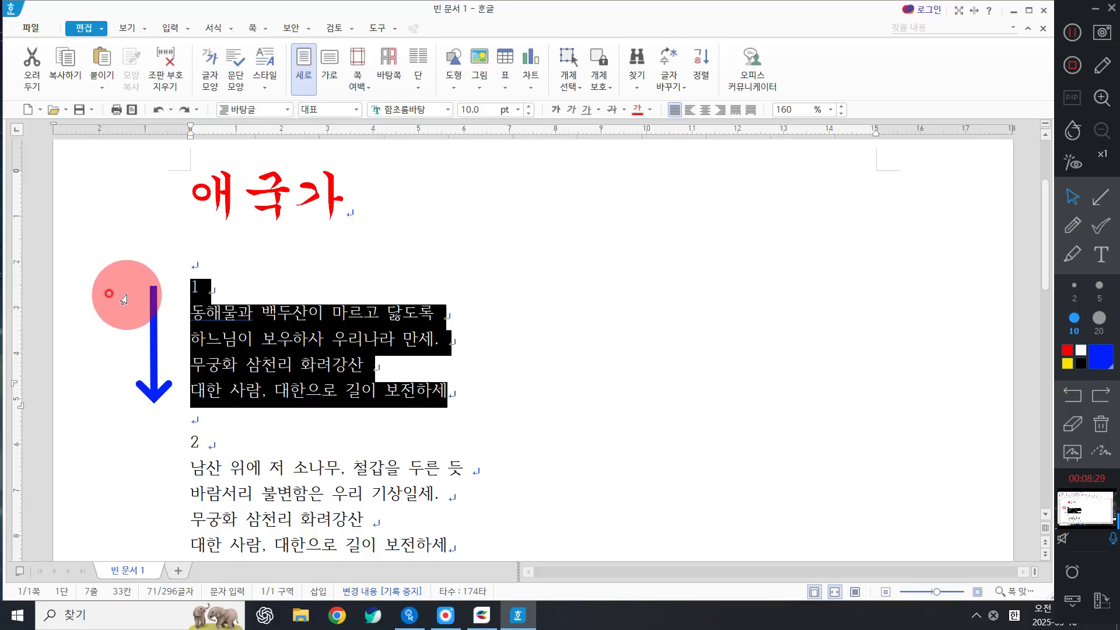
{"action": "left_click_drag", "start_coordinate": [124, 299], "coordinate": [120, 407]}
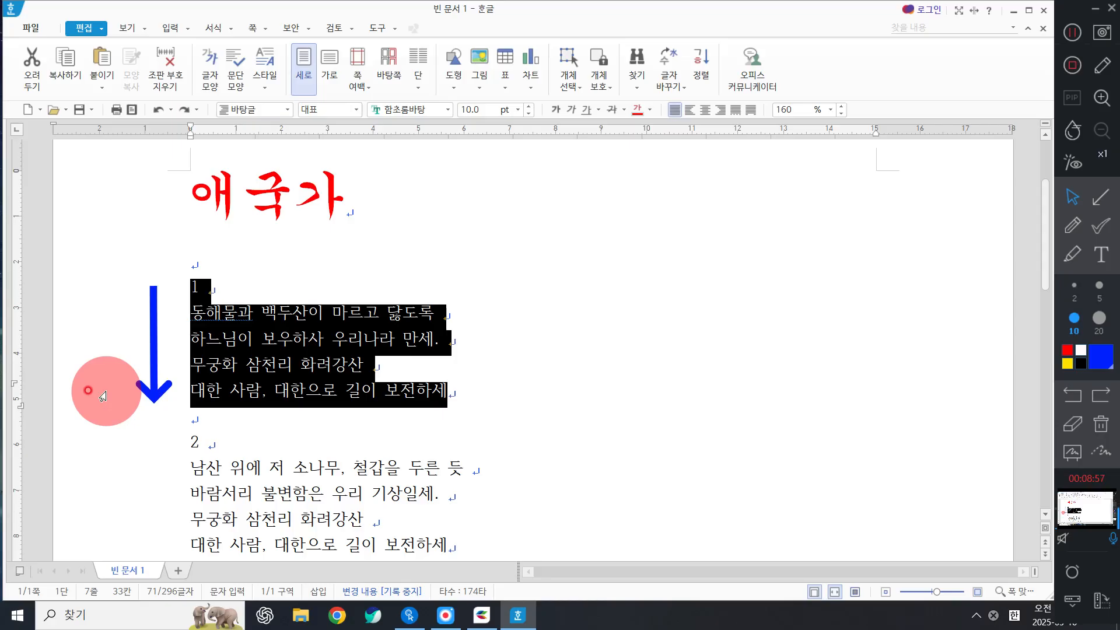
{"action": "left_click_drag", "start_coordinate": [149, 278], "coordinate": [142, 420]}
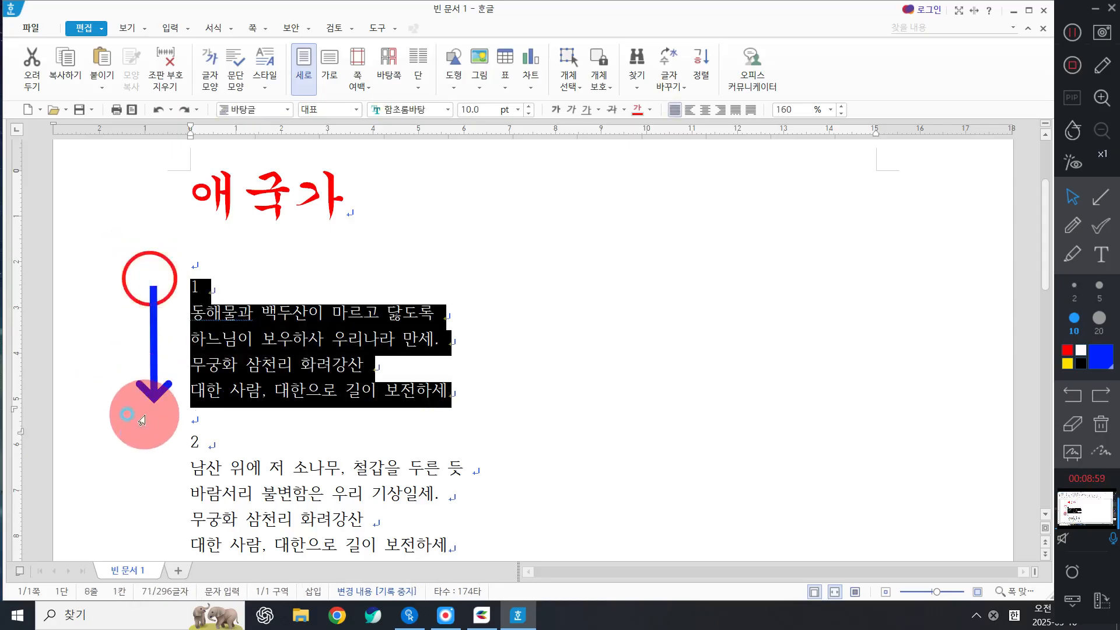
{"action": "left_click", "coordinate": [1075, 398]}
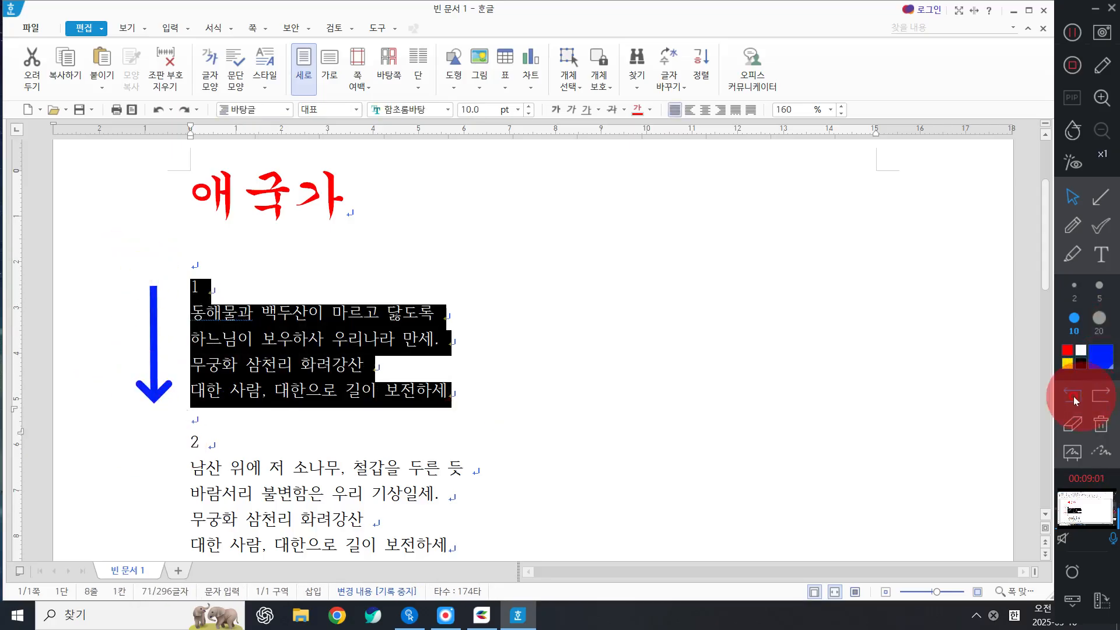
{"action": "left_click", "coordinate": [1099, 425]}
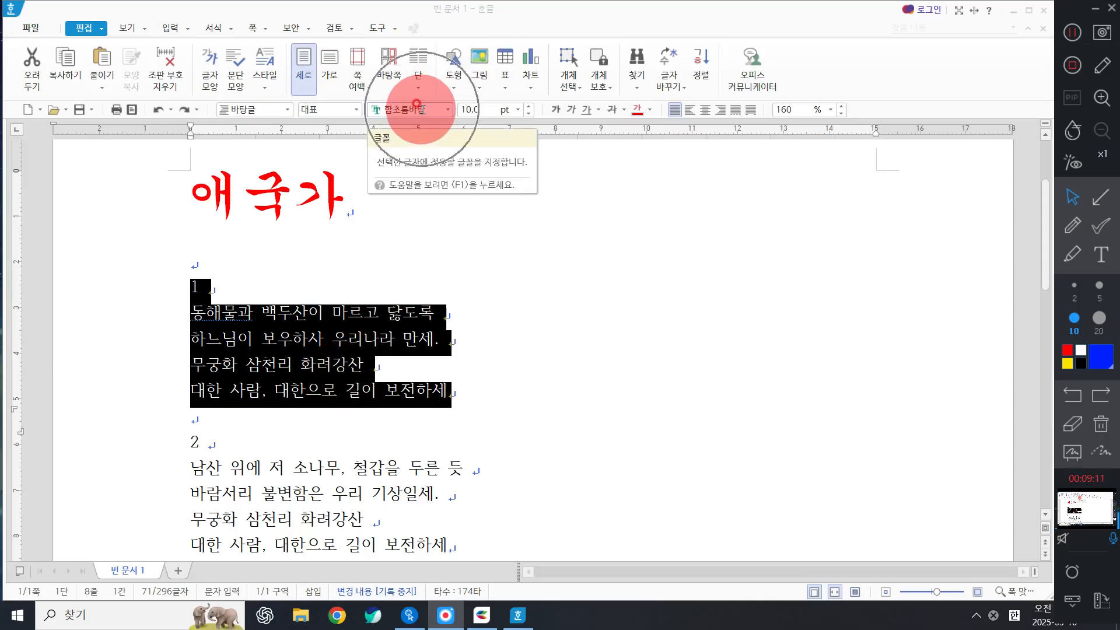
Change the selected verse 1 from 함초롬바탕 to the 돋움체 font.
{"action": "left_click", "coordinate": [448, 111]}
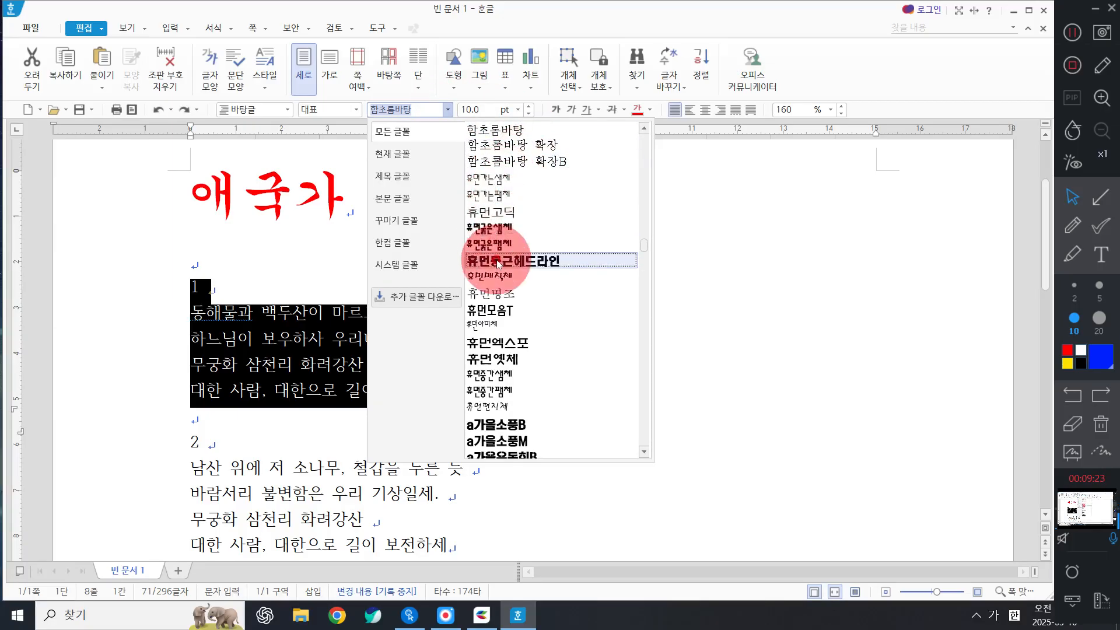
{"action": "scroll", "coordinate": [497, 263], "scroll_direction": "up", "scroll_amount": 5}
{"action": "scroll", "coordinate": [498, 263], "scroll_direction": "up", "scroll_amount": 15}
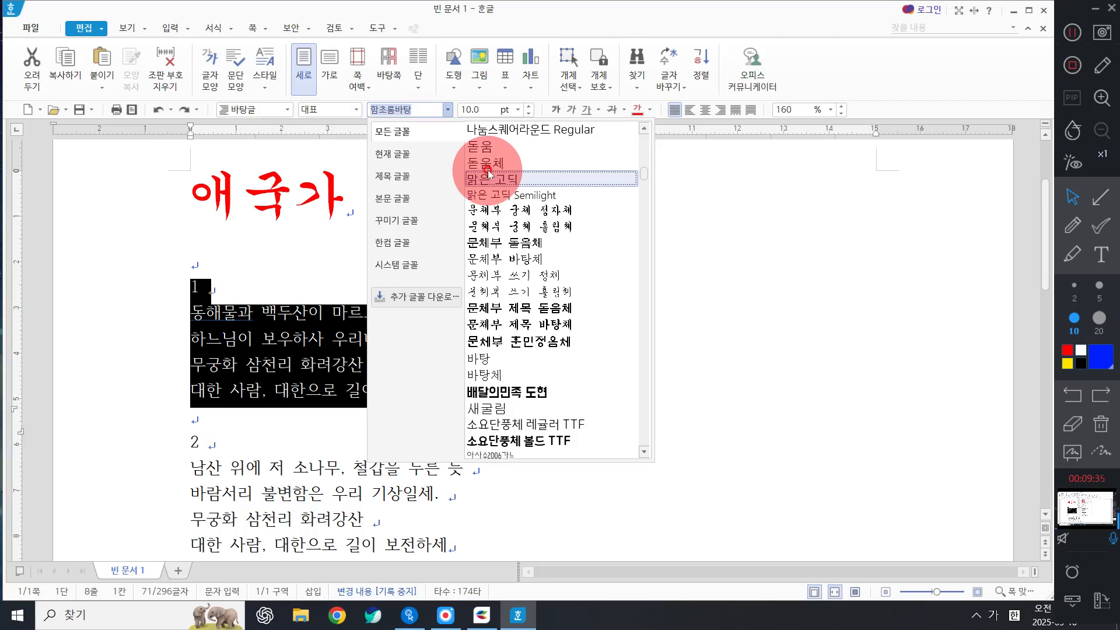
{"action": "left_click", "coordinate": [494, 163]}
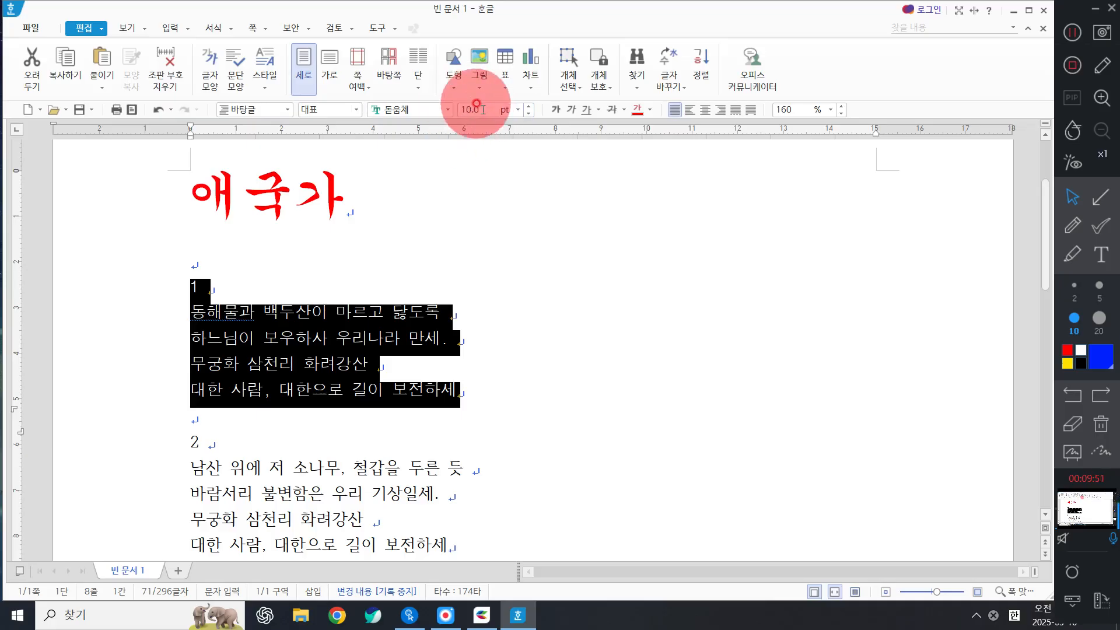
Change verse 1's font size from 10 pt to 13 pt.
{"action": "left_click", "coordinate": [517, 109]}
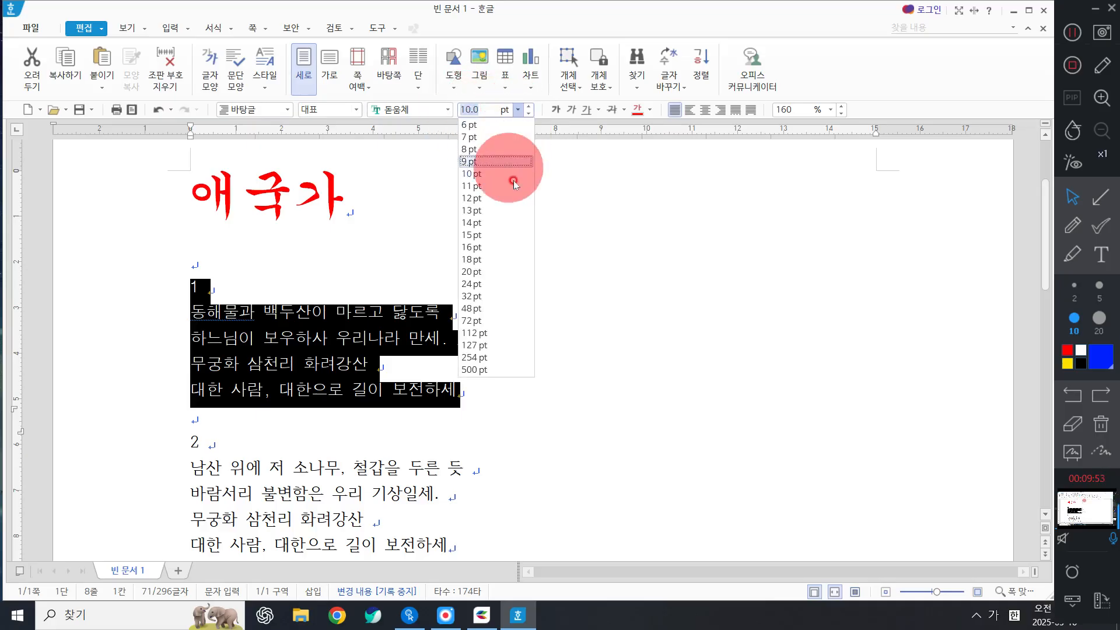
{"action": "left_click", "coordinate": [508, 210]}
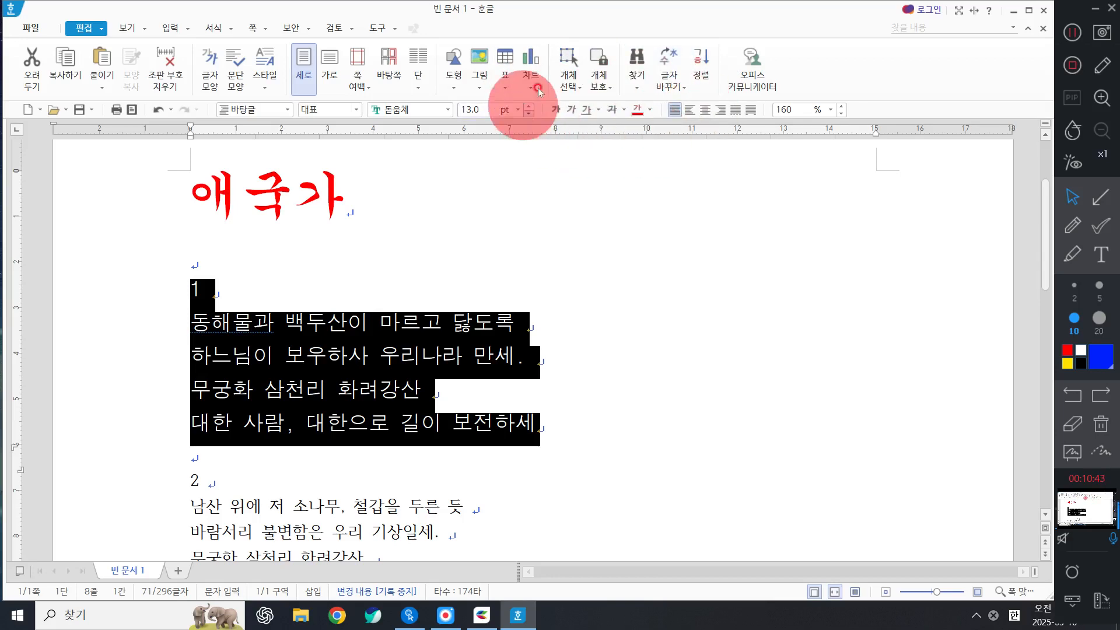
{"action": "left_click", "coordinate": [556, 112]}
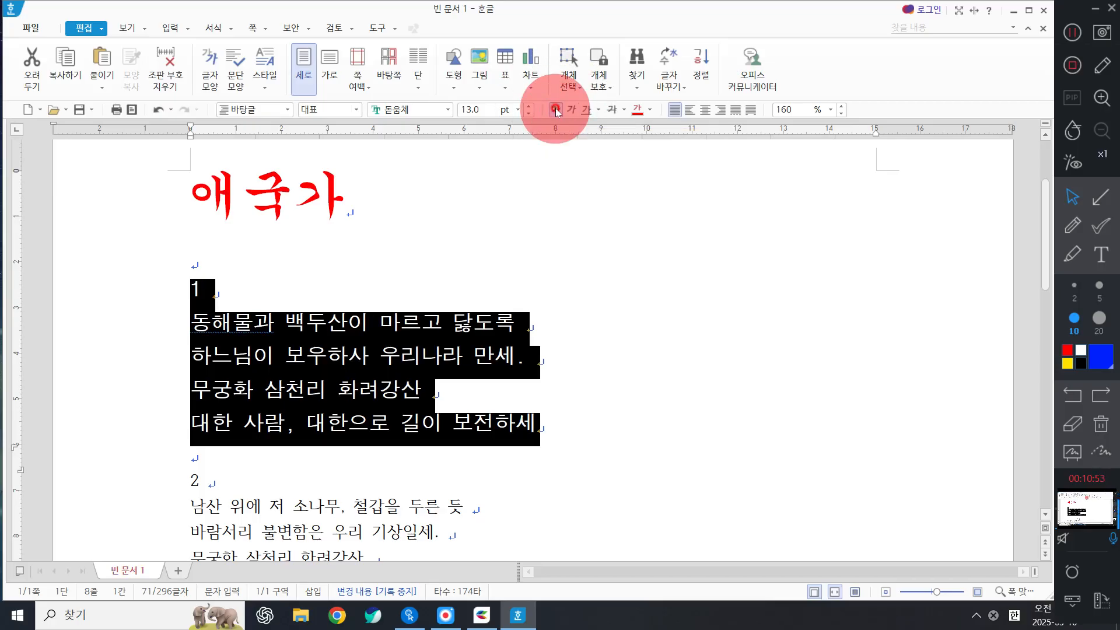
{"action": "left_click", "coordinate": [575, 111]}
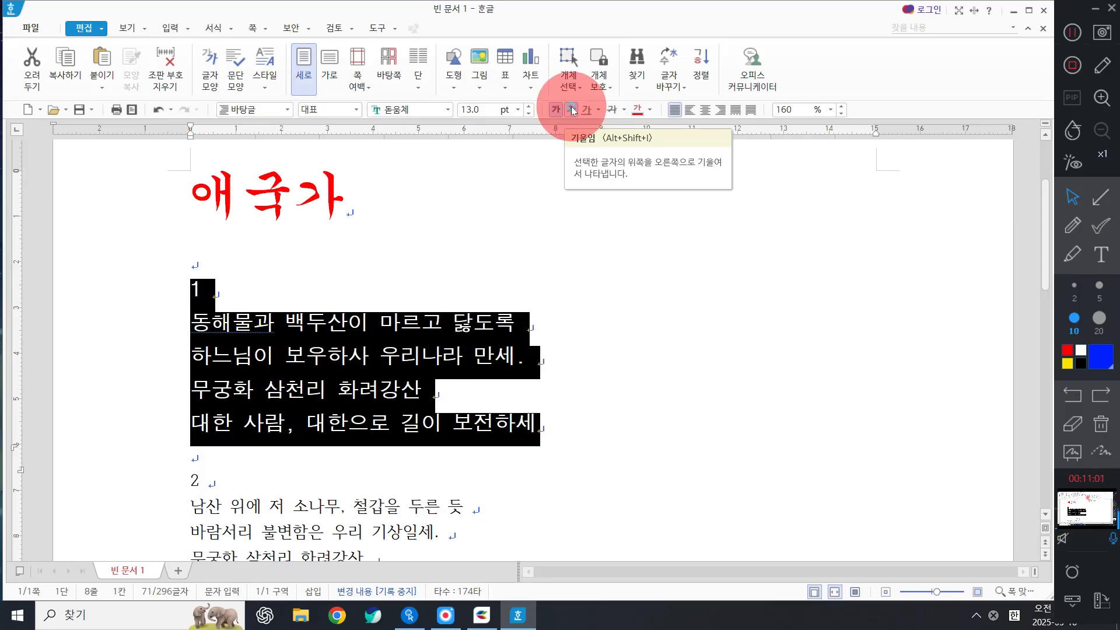
{"action": "left_click", "coordinate": [572, 111]}
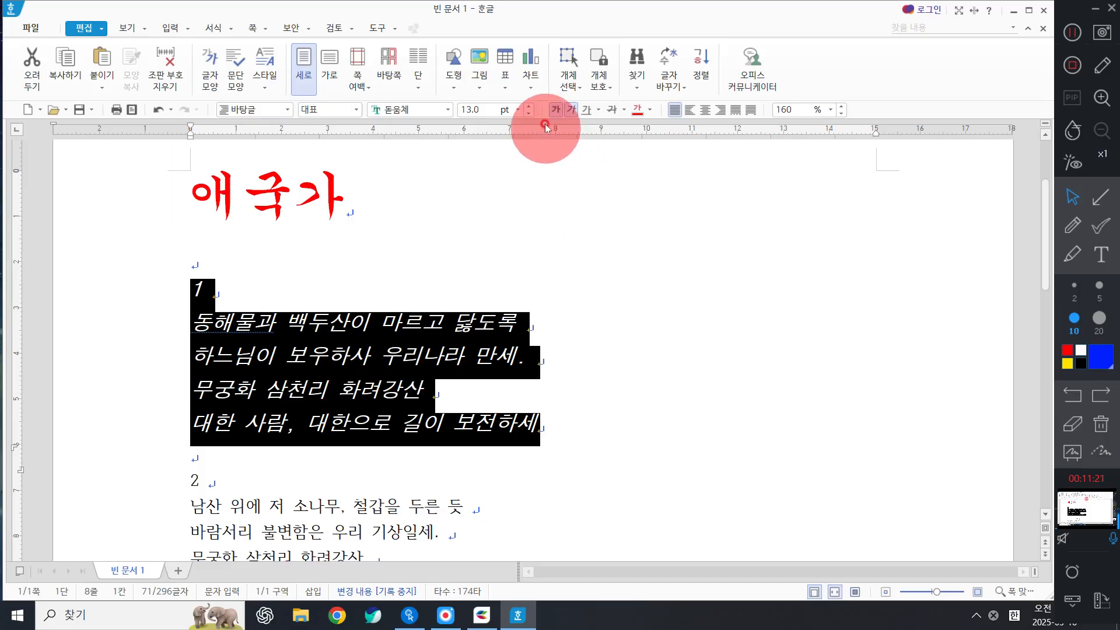
{"action": "left_click", "coordinate": [571, 110]}
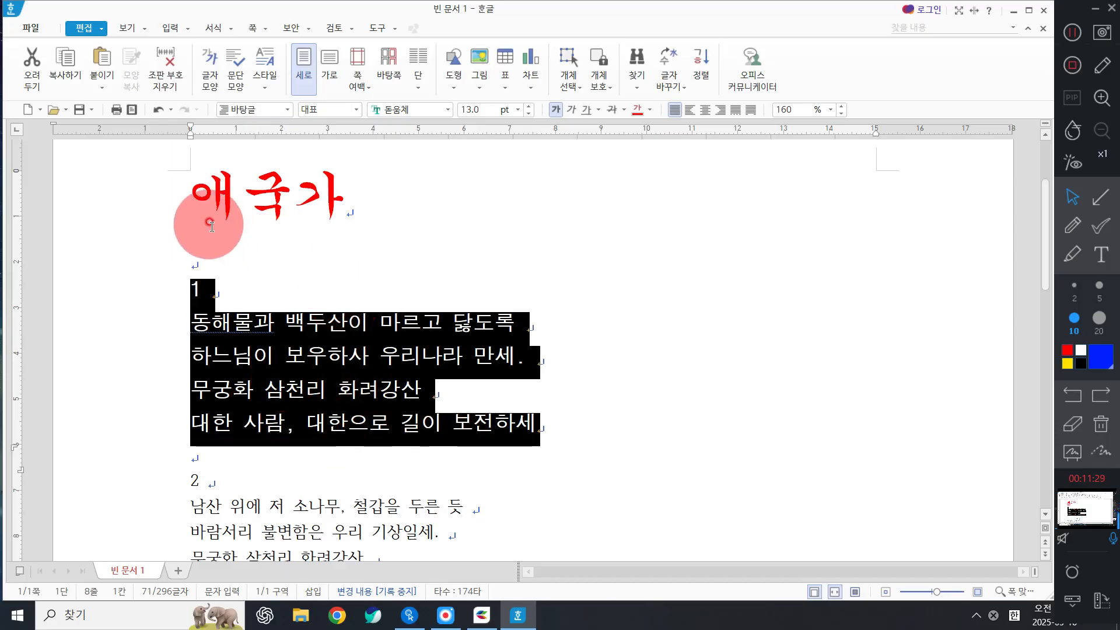
Apply a new font colour to the selected first verse and check the result.
{"action": "left_click", "coordinate": [652, 113]}
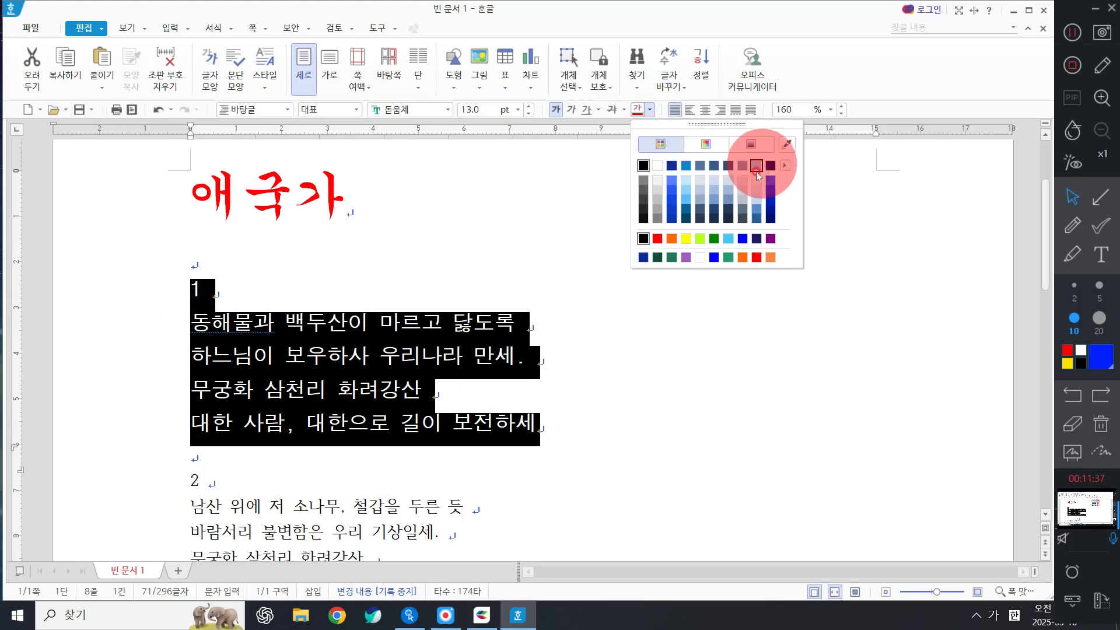
{"action": "left_click", "coordinate": [727, 258]}
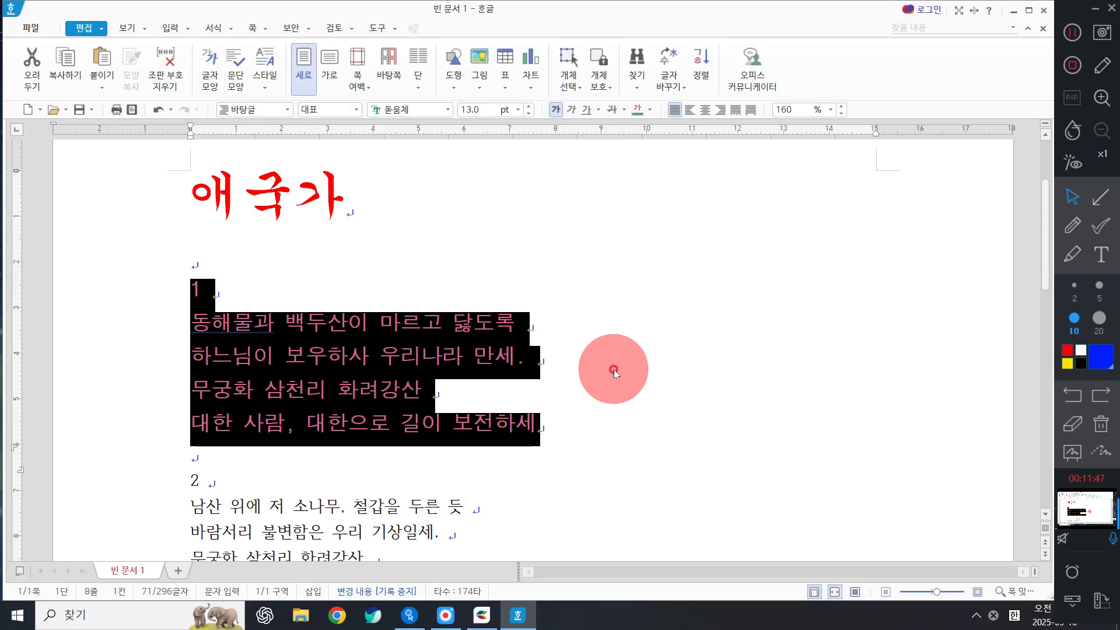
{"action": "left_click", "coordinate": [592, 432]}
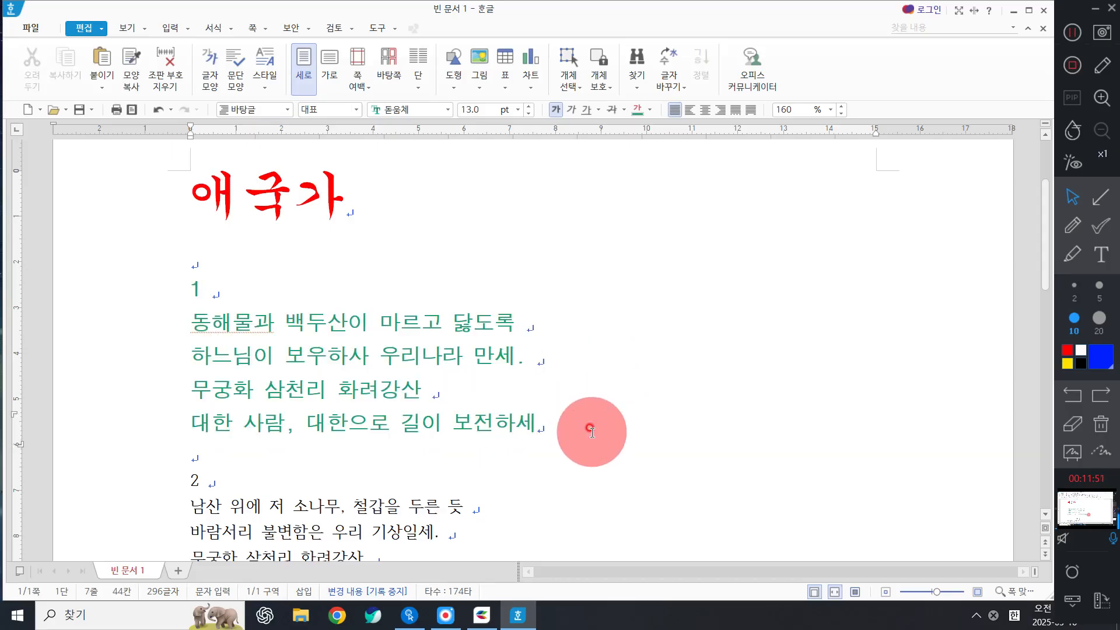
{"action": "scroll", "coordinate": [592, 431], "scroll_direction": "down", "scroll_amount": 3}
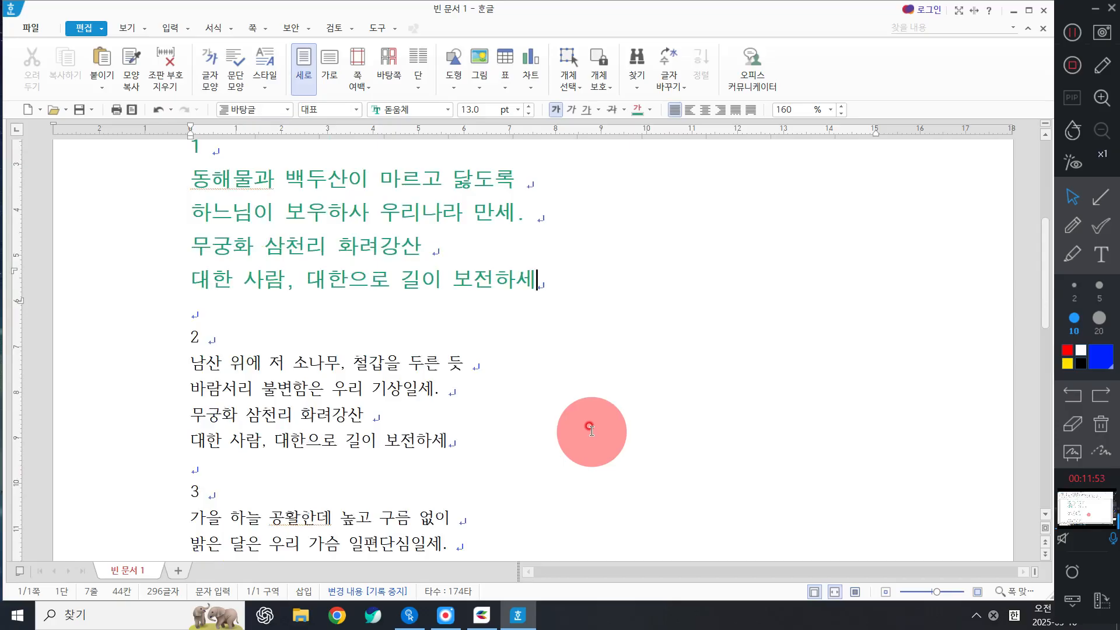
{"action": "scroll", "coordinate": [583, 423], "scroll_direction": "up", "scroll_amount": 3}
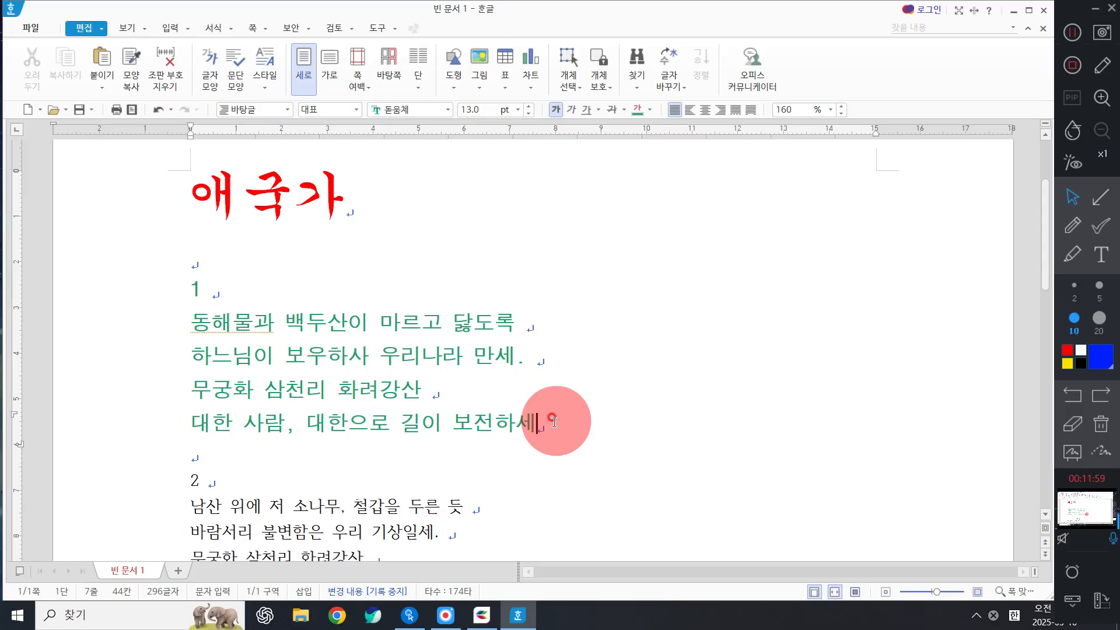
Reselect verse 1 from 1 through 보전하세.
{"action": "left_click", "coordinate": [536, 318]}
{"action": "scroll", "coordinate": [539, 330], "scroll_direction": "down", "scroll_amount": 2}
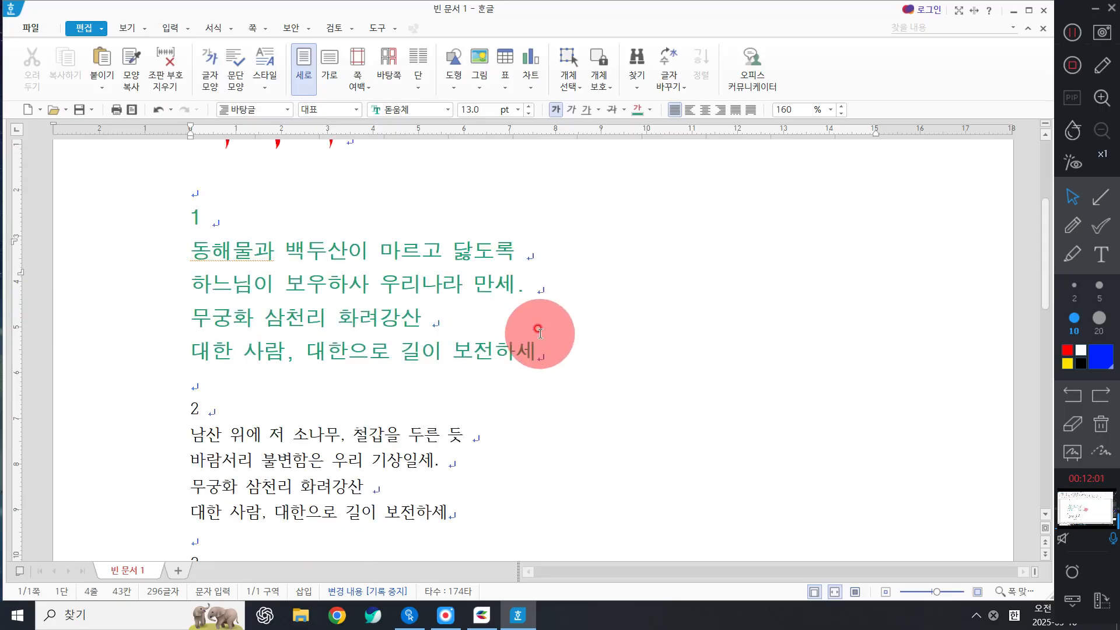
{"action": "scroll", "coordinate": [538, 331], "scroll_direction": "down", "scroll_amount": 2}
{"action": "scroll", "coordinate": [525, 320], "scroll_direction": "up", "scroll_amount": 3}
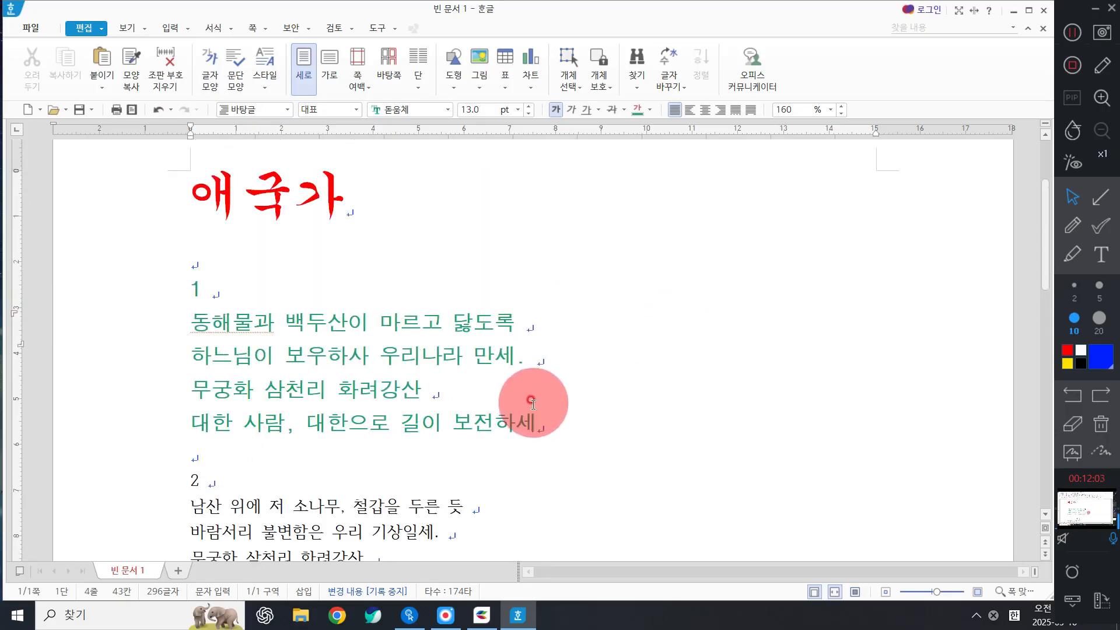
{"action": "left_click_drag", "start_coordinate": [574, 435], "coordinate": [149, 273]}
{"action": "left_click", "coordinate": [532, 378]}
{"action": "left_click_drag", "start_coordinate": [578, 439], "coordinate": [555, 413]}
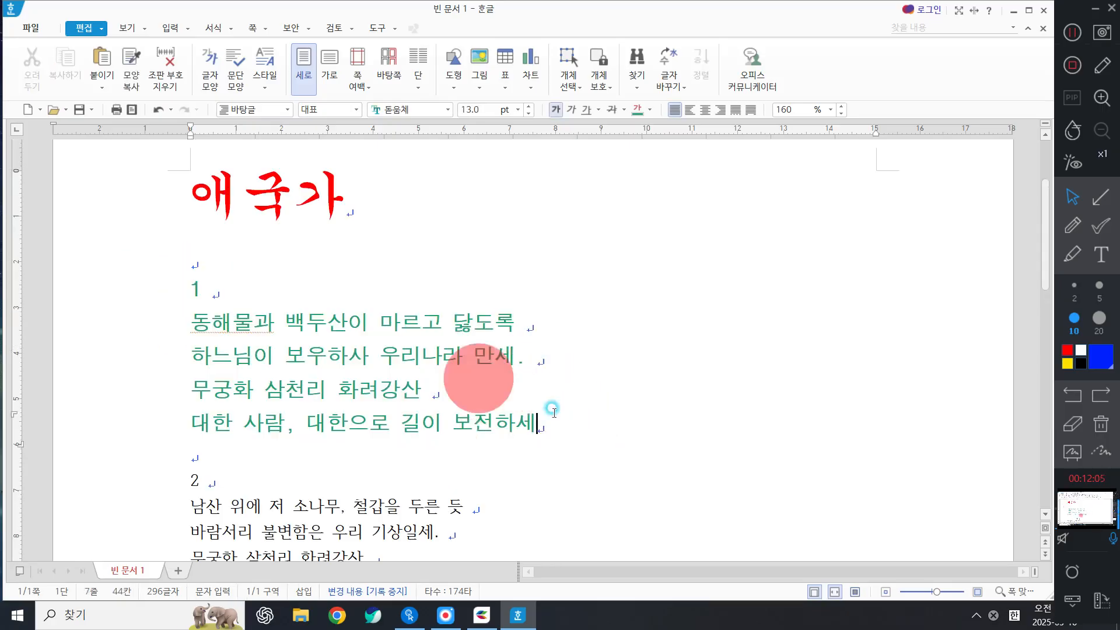
{"action": "left_click", "coordinate": [496, 323]}
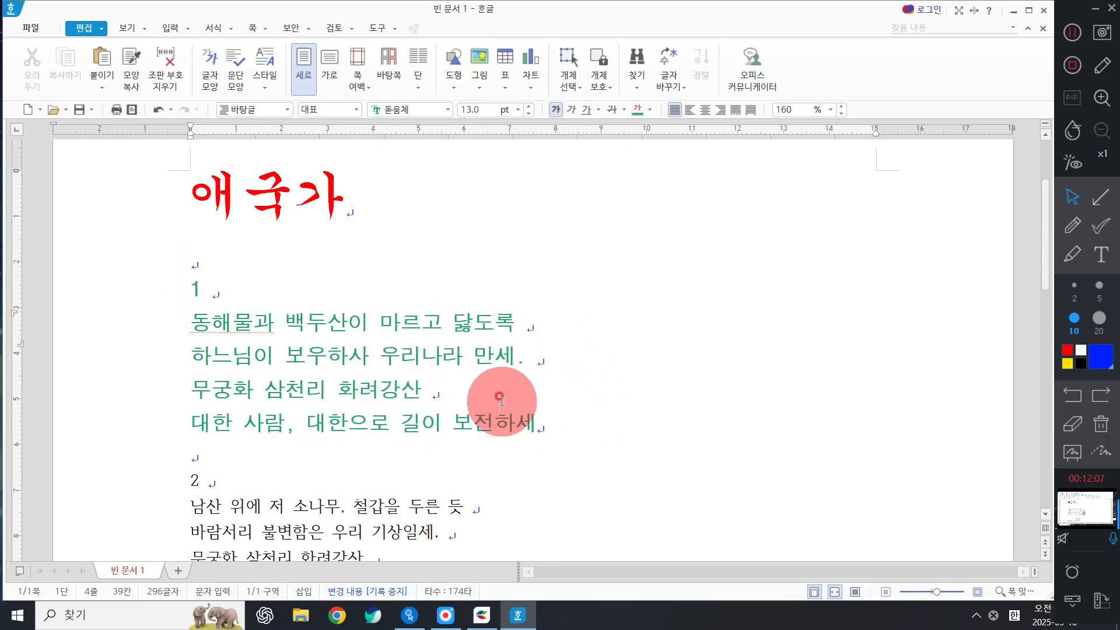
{"action": "left_click_drag", "start_coordinate": [643, 438], "coordinate": [197, 276]}
Colour the selected verse 1 blue and check the blue lyrics.
{"action": "left_click", "coordinate": [649, 109]}
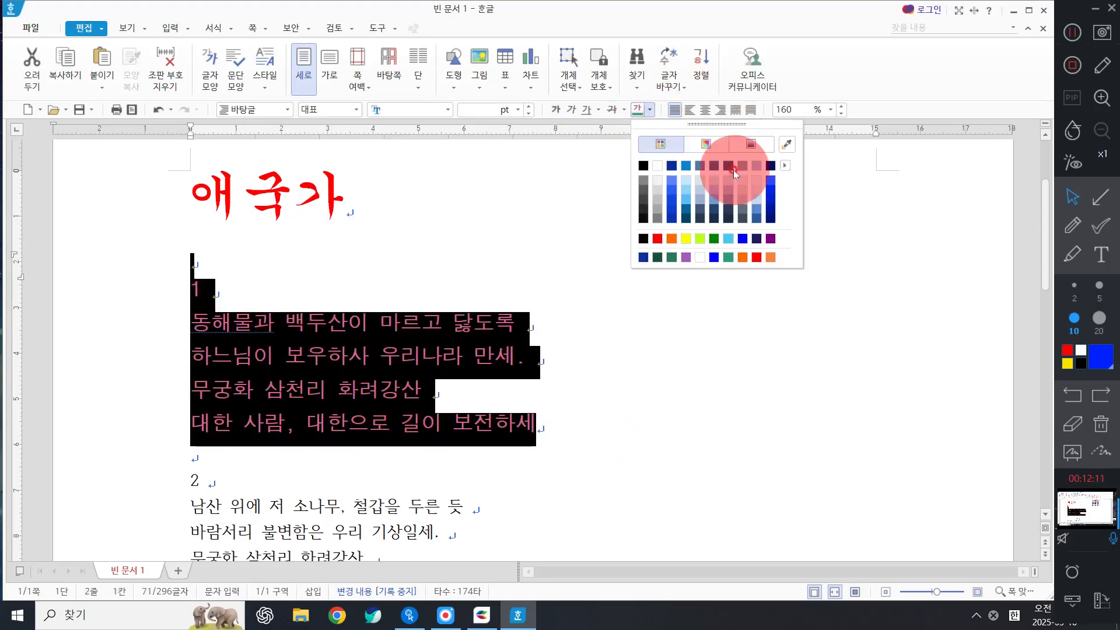
{"action": "left_click", "coordinate": [712, 166]}
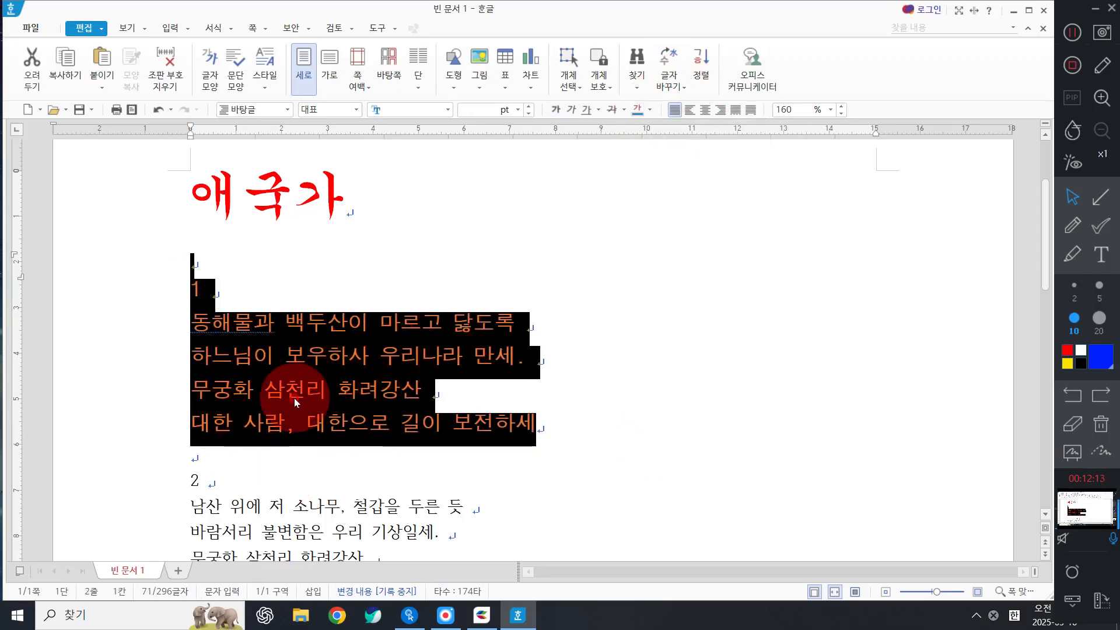
{"action": "left_click", "coordinate": [315, 382]}
{"action": "left_click", "coordinate": [480, 397]}
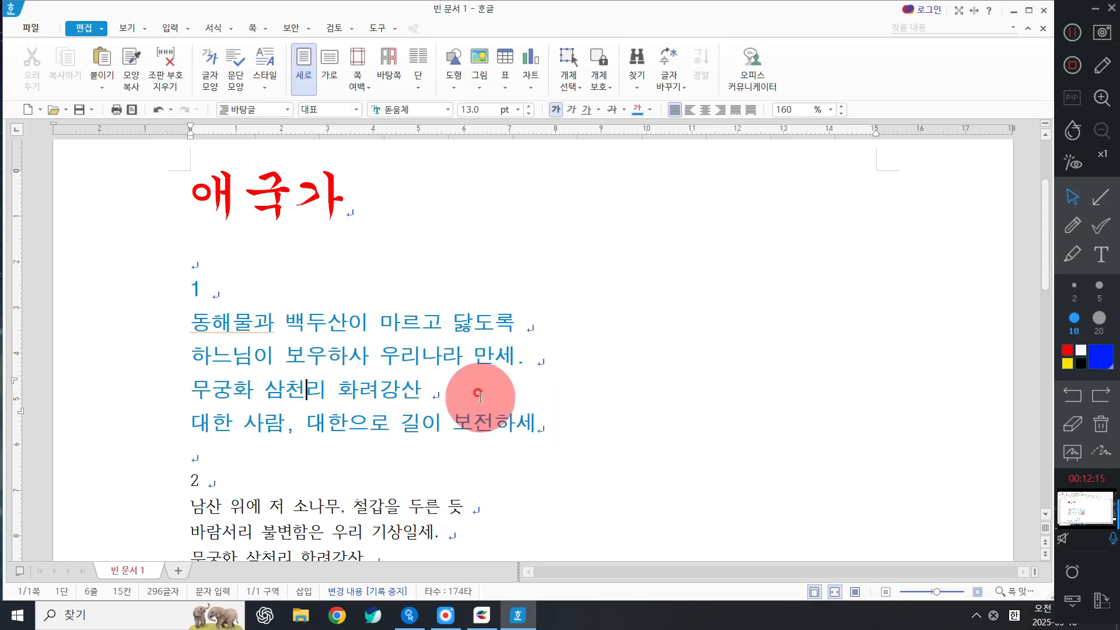
{"action": "scroll", "coordinate": [480, 397], "scroll_direction": "down", "scroll_amount": 2}
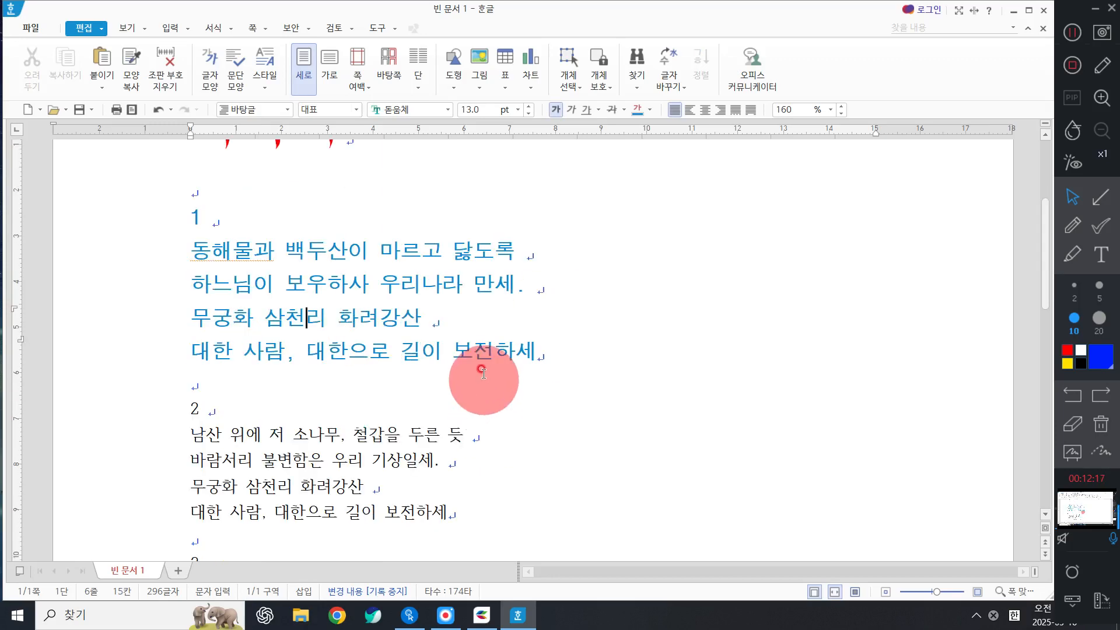
{"action": "scroll", "coordinate": [495, 347], "scroll_direction": "down", "scroll_amount": 6}
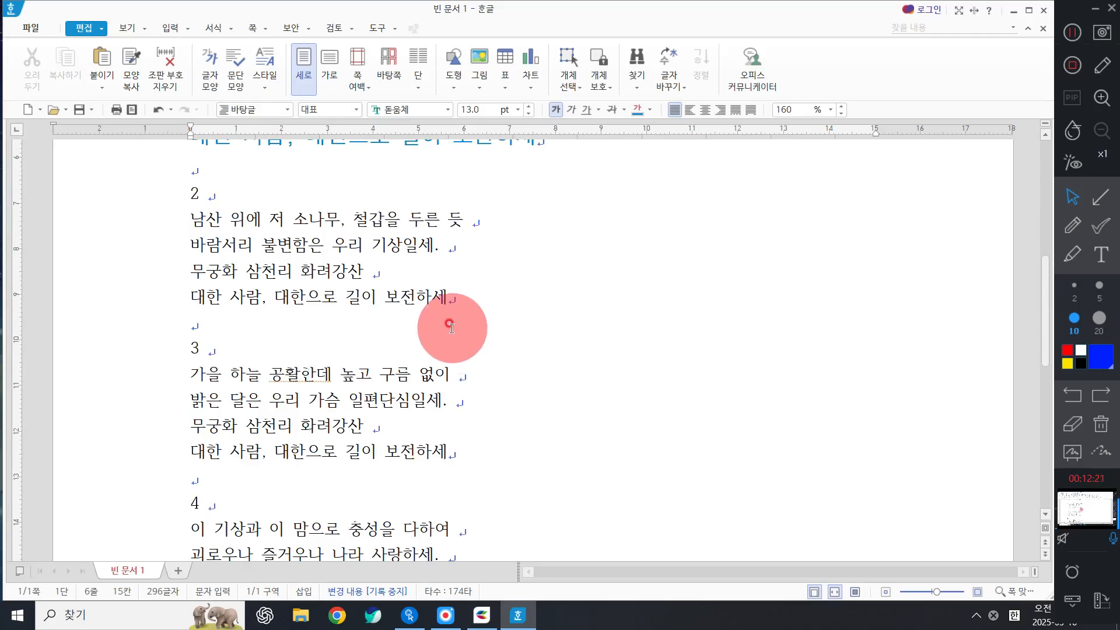
{"action": "scroll", "coordinate": [451, 327], "scroll_direction": "up", "scroll_amount": 4}
Select verse 2 from 2 through 보전하세.
{"action": "left_click_drag", "start_coordinate": [155, 340], "coordinate": [175, 446]}
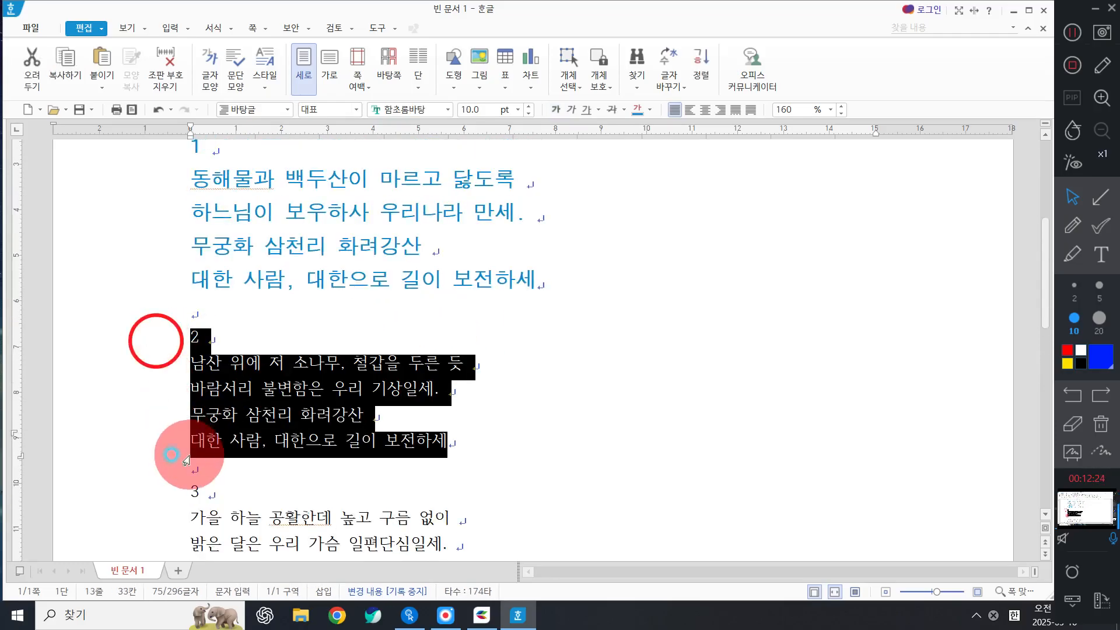
{"action": "left_click", "coordinate": [1076, 35]}
{"action": "scroll", "coordinate": [303, 292], "scroll_direction": "down", "scroll_amount": 3}
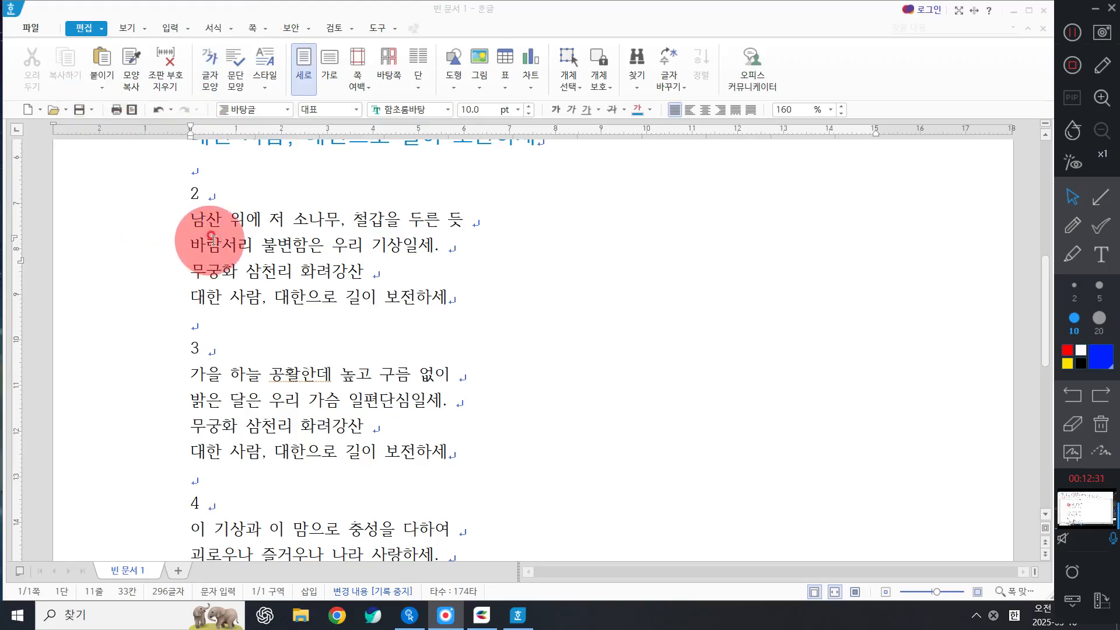
{"action": "scroll", "coordinate": [233, 286], "scroll_direction": "up", "scroll_amount": 1}
{"action": "left_click_drag", "start_coordinate": [157, 273], "coordinate": [186, 369]}
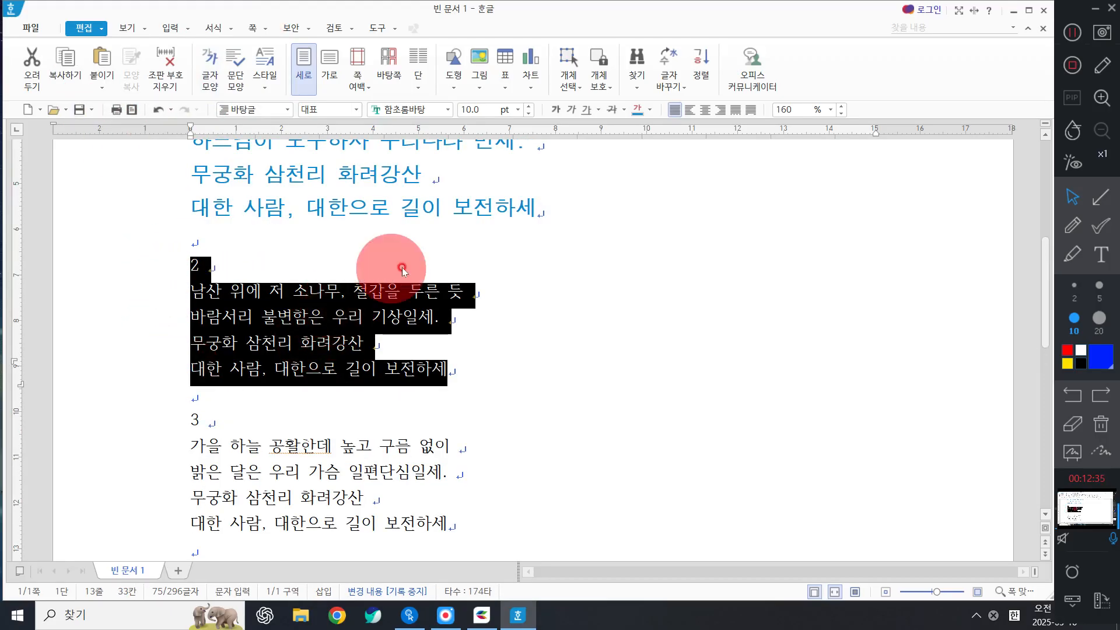
{"action": "left_click_drag", "start_coordinate": [170, 261], "coordinate": [164, 375]}
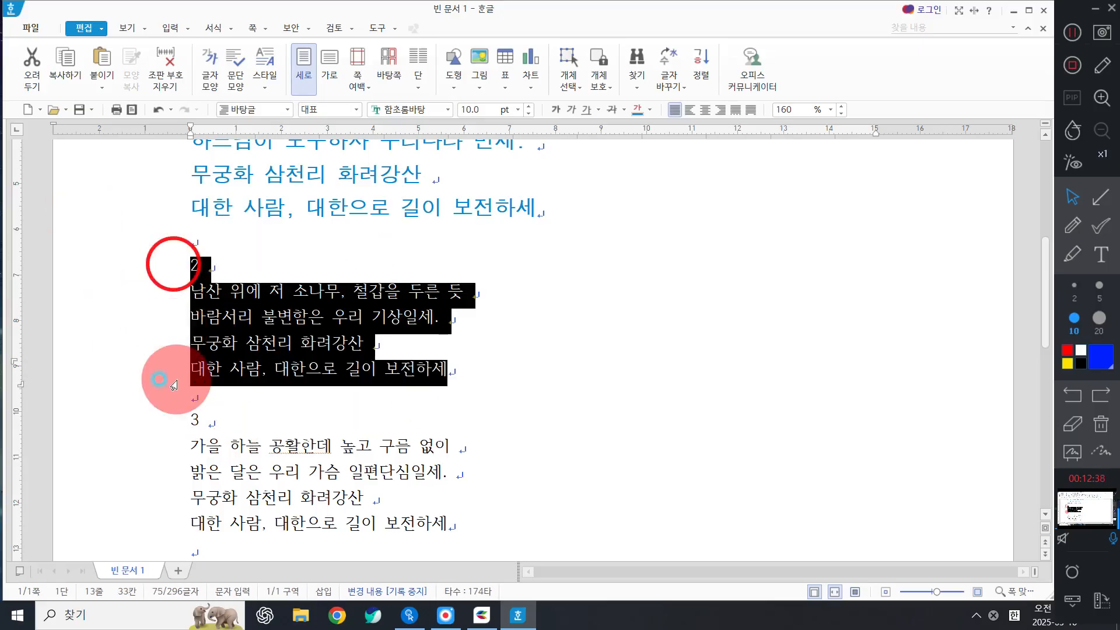
Set the selected second verse in the 굴림체 font.
{"action": "left_click", "coordinate": [447, 109]}
{"action": "scroll", "coordinate": [596, 229], "scroll_direction": "up", "scroll_amount": 5}
{"action": "scroll", "coordinate": [596, 229], "scroll_direction": "up", "scroll_amount": 10}
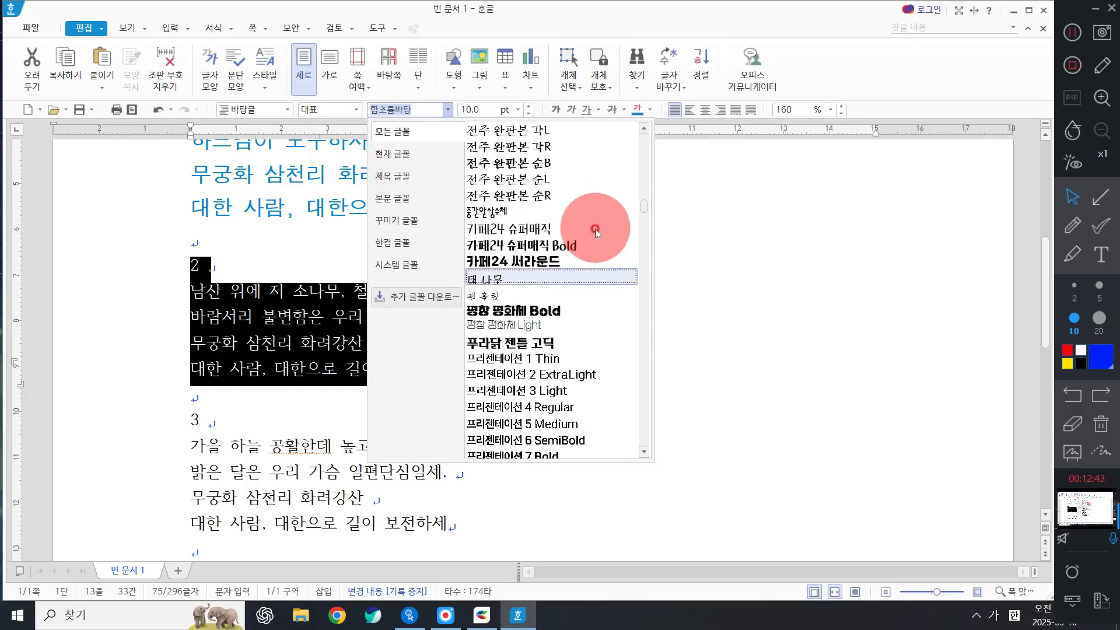
{"action": "scroll", "coordinate": [525, 274], "scroll_direction": "down", "scroll_amount": 5}
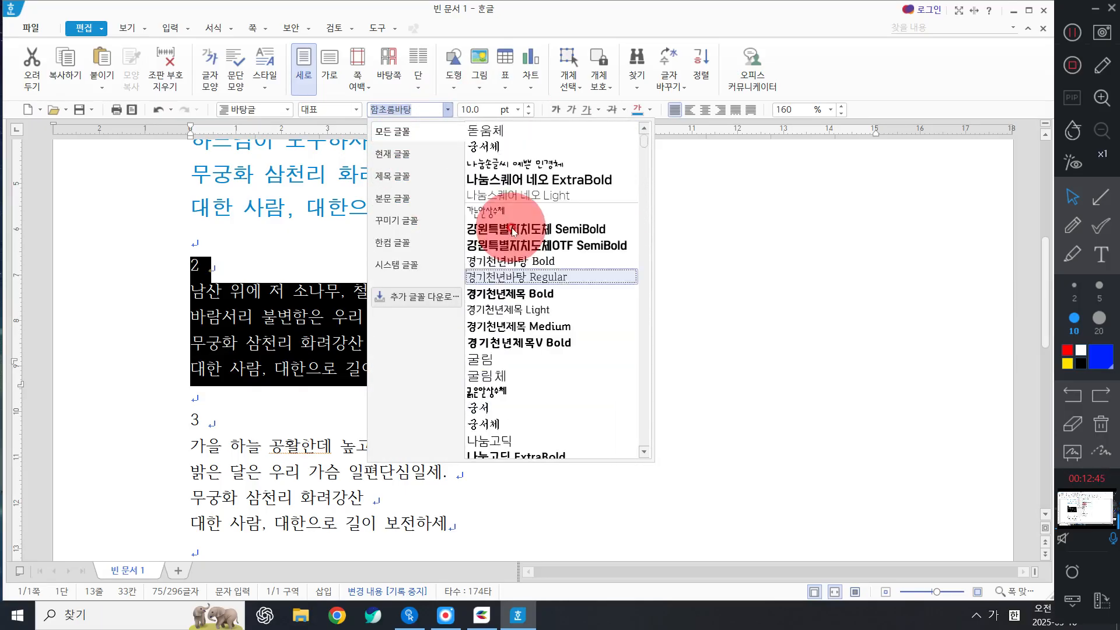
{"action": "left_click", "coordinate": [507, 373]}
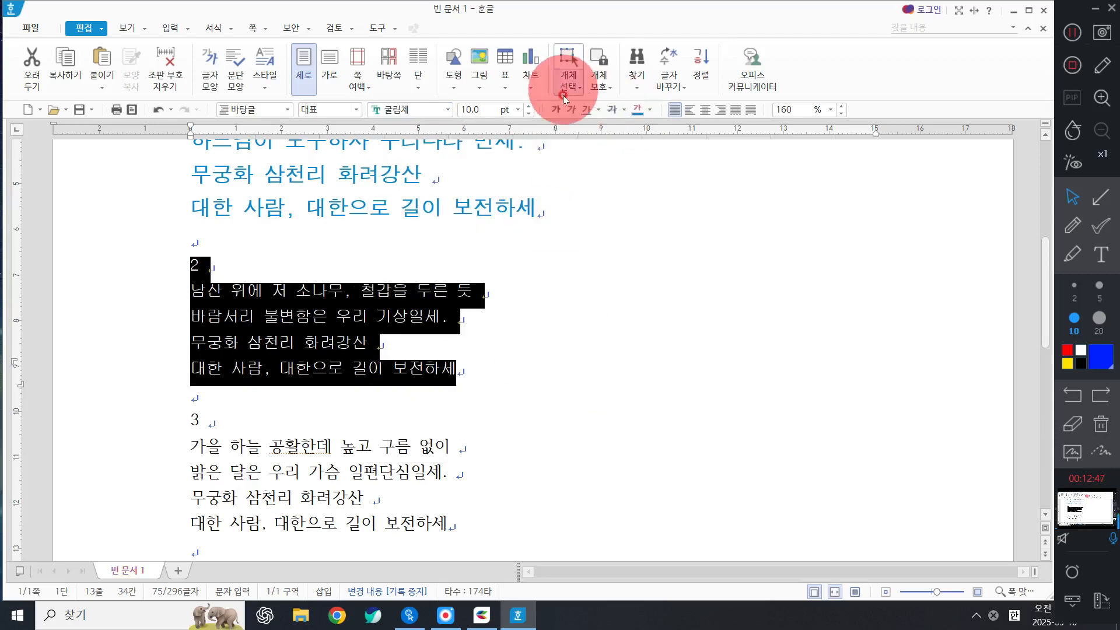
Make verse 2 13 pt red text with an underline.
{"action": "left_click", "coordinate": [518, 110]}
{"action": "left_click", "coordinate": [474, 210]}
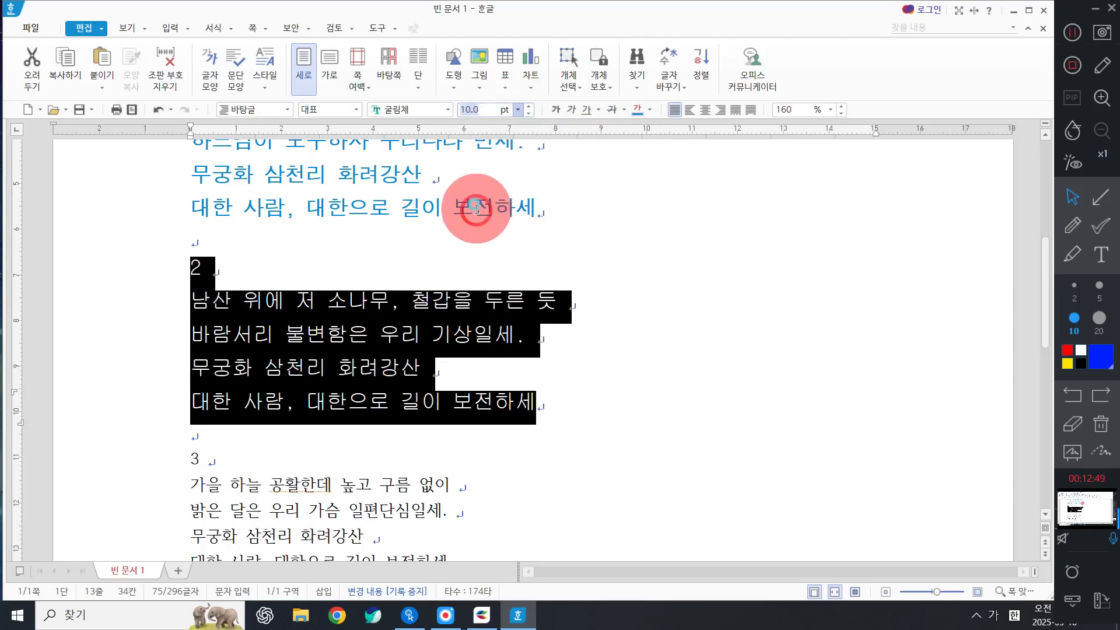
{"action": "left_click", "coordinate": [646, 111]}
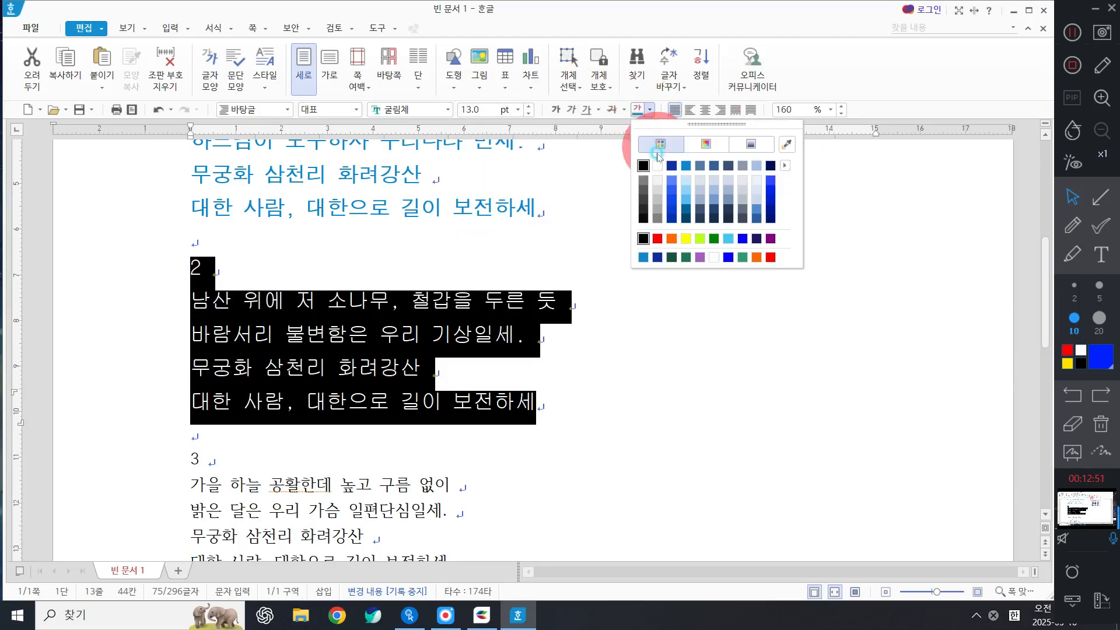
{"action": "left_click", "coordinate": [760, 242]}
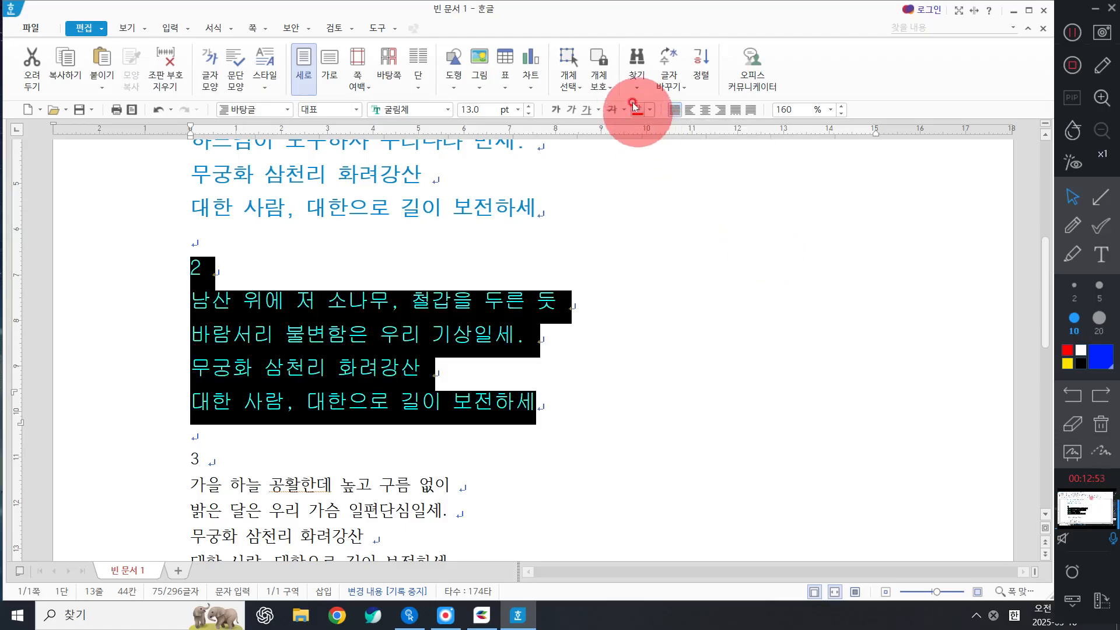
{"action": "left_click", "coordinate": [588, 116]}
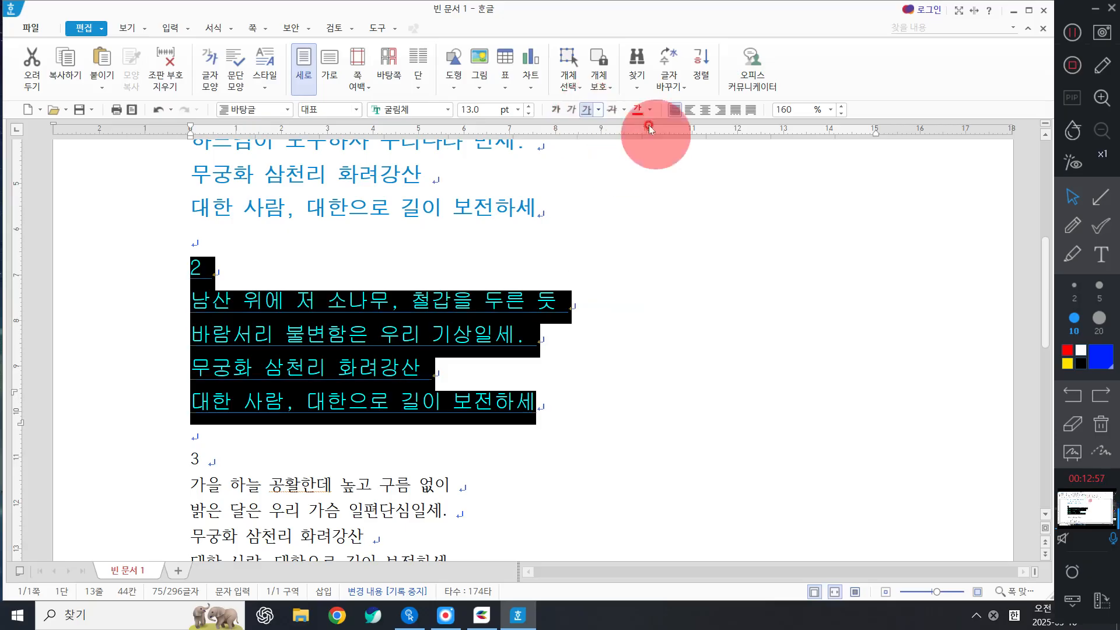
{"action": "left_click", "coordinate": [554, 339]}
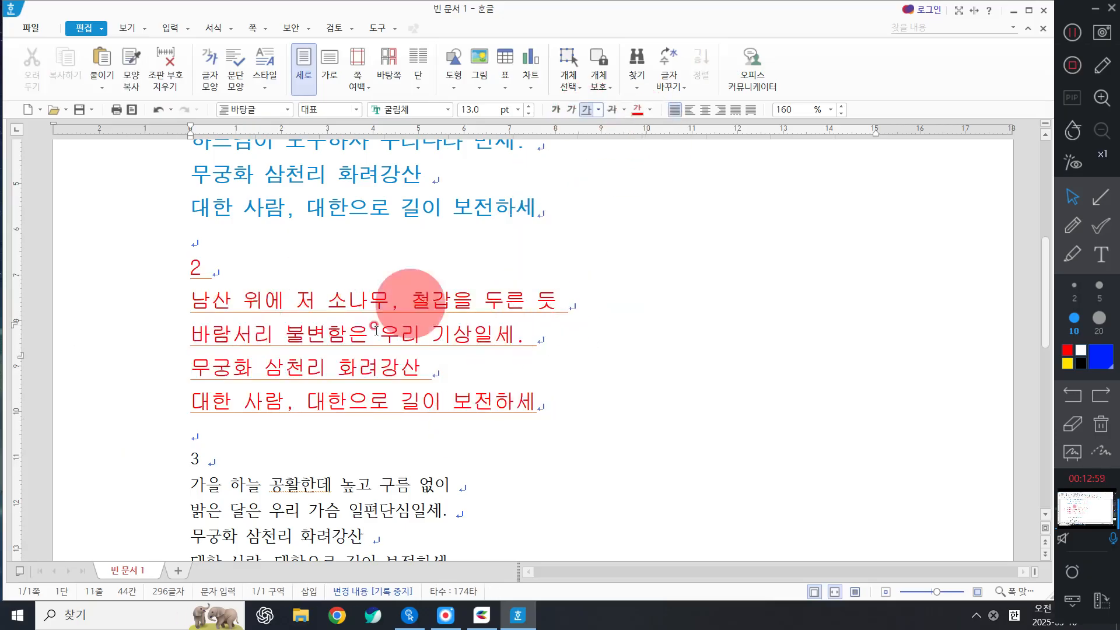
Reselect verse 2 and change its underline colour.
{"action": "left_click_drag", "start_coordinate": [142, 274], "coordinate": [201, 403]}
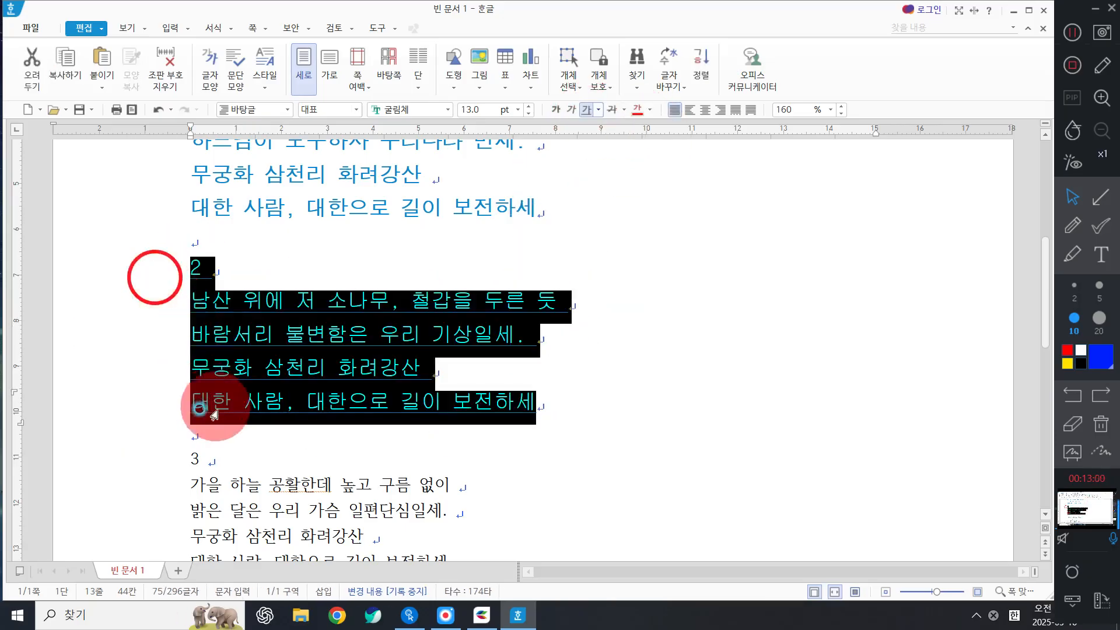
{"action": "left_click", "coordinate": [598, 110]}
{"action": "mouse_move", "coordinate": [645, 350]}
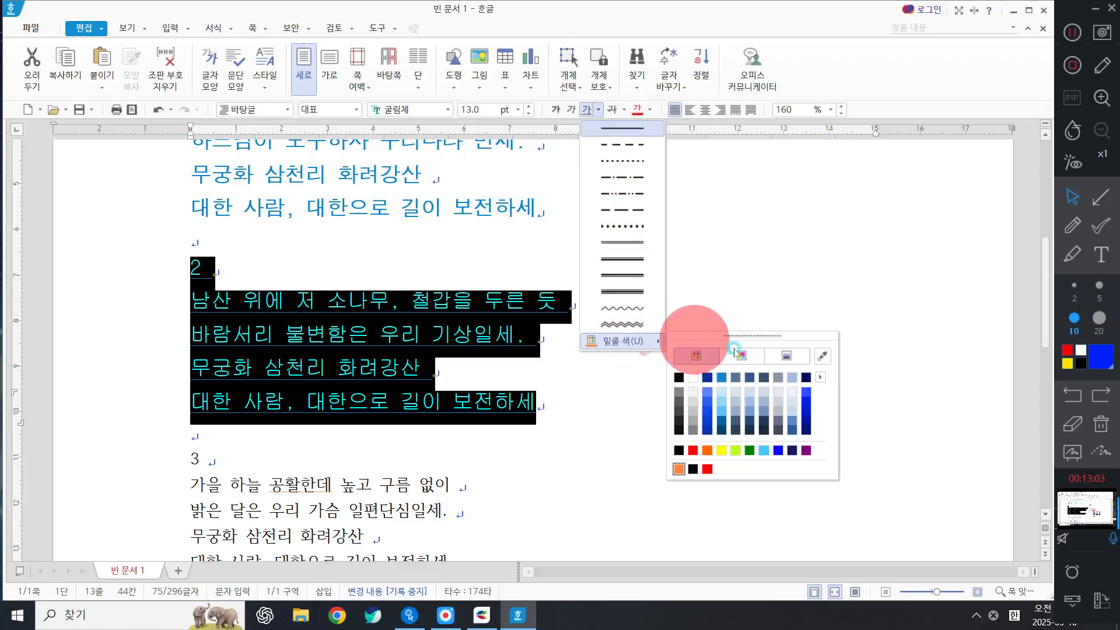
{"action": "left_click", "coordinate": [716, 376]}
{"action": "left_click", "coordinate": [442, 403]}
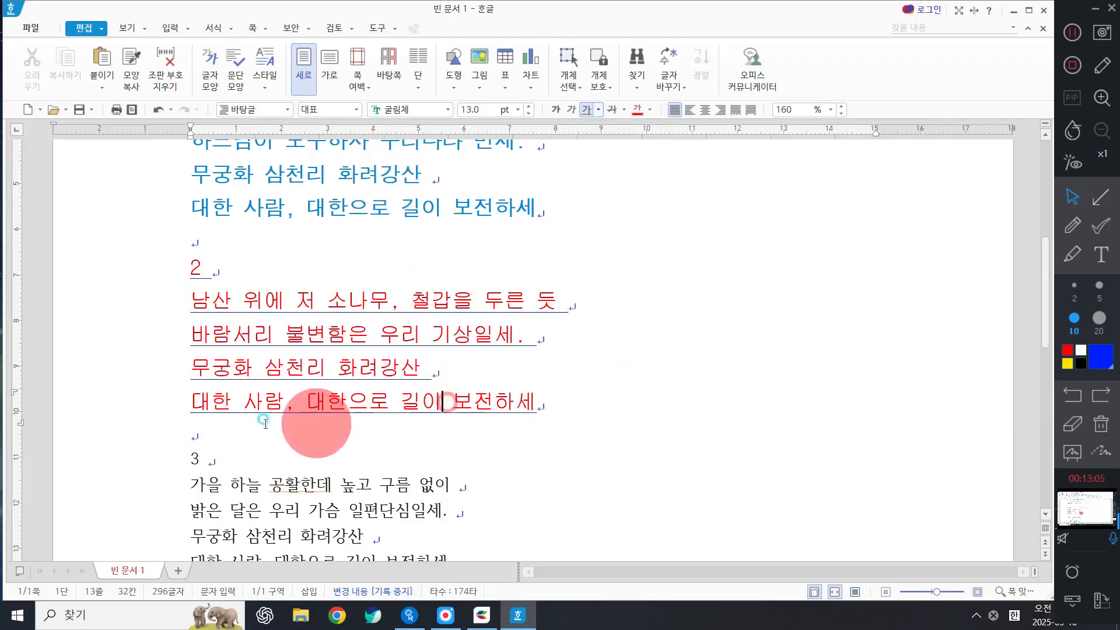
Change verse 2's underline to a wavy line.
{"action": "left_click_drag", "start_coordinate": [163, 271], "coordinate": [187, 402]}
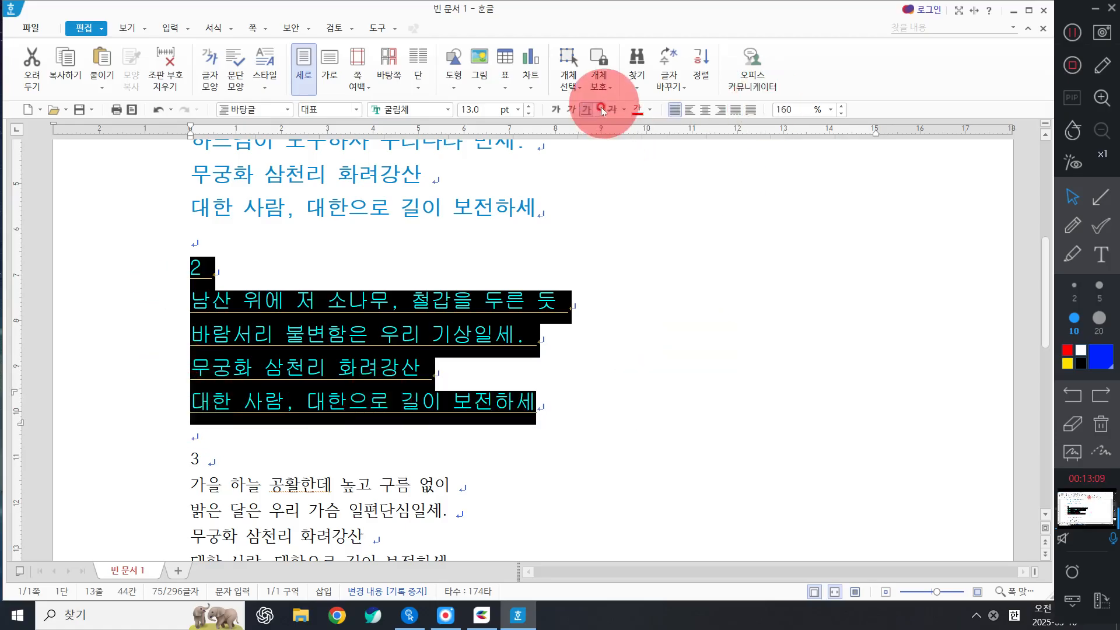
{"action": "key", "text": "ctrl"}
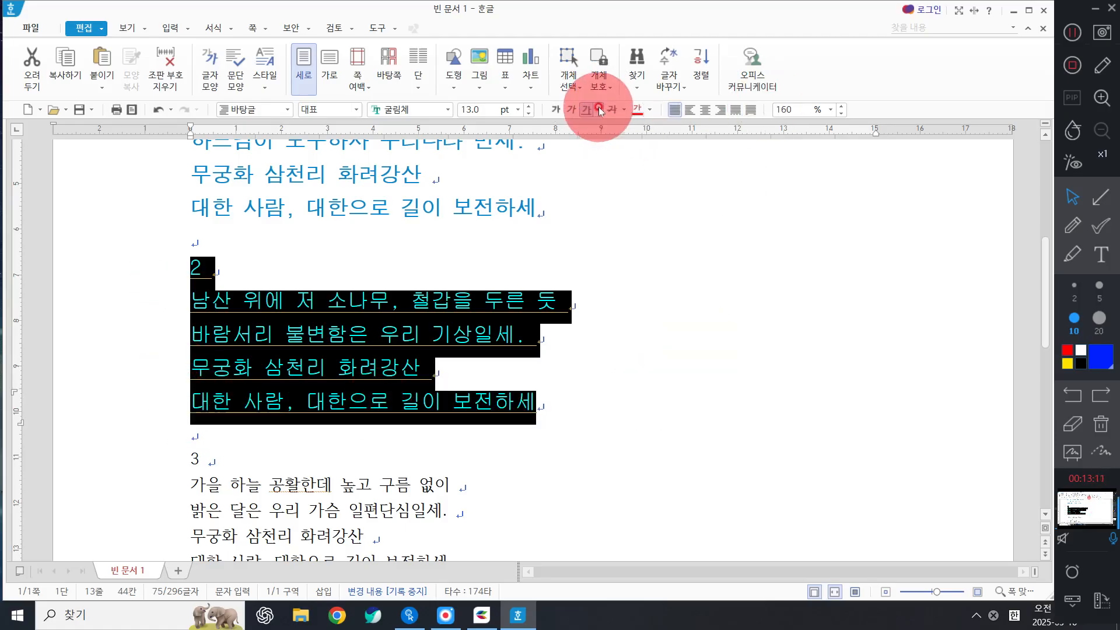
{"action": "left_click", "coordinate": [598, 108]}
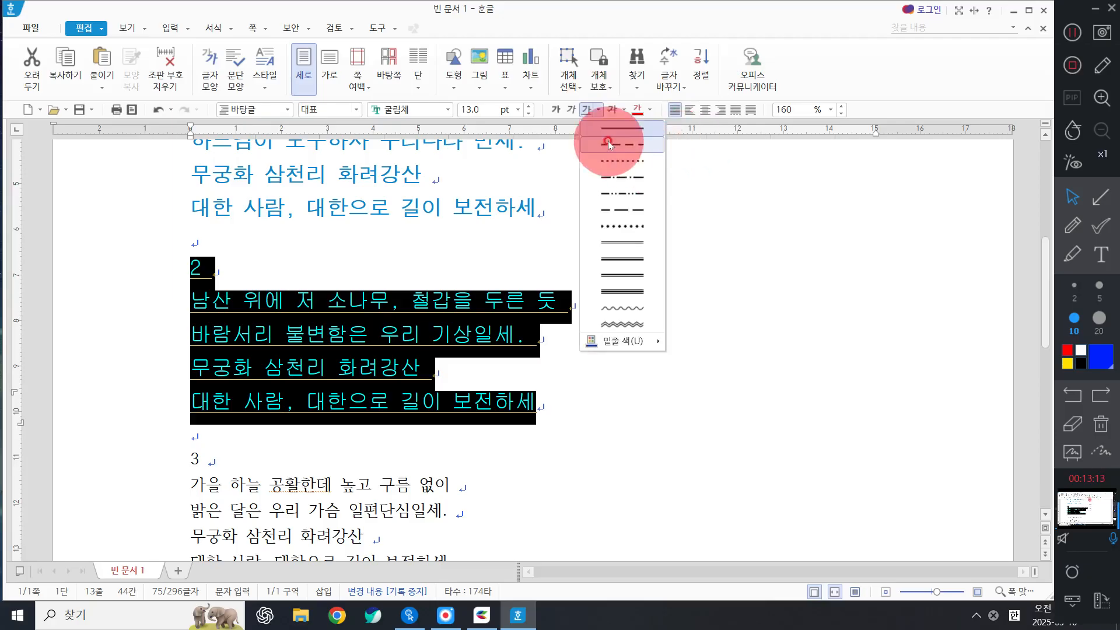
{"action": "left_click", "coordinate": [622, 308]}
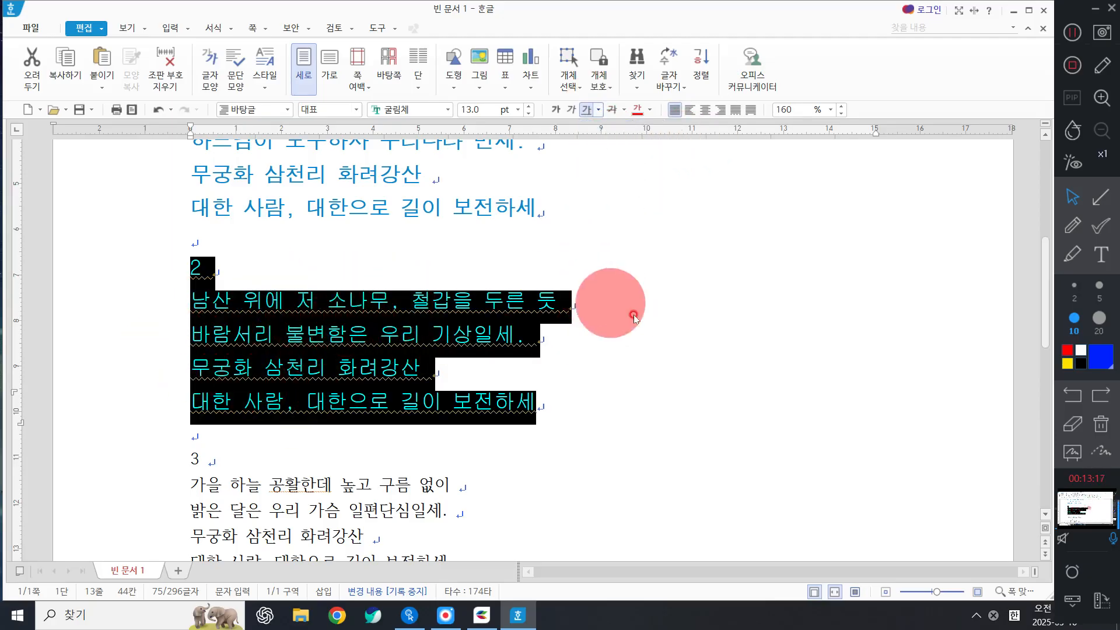
{"action": "left_click", "coordinate": [610, 302]}
{"action": "scroll", "coordinate": [357, 400], "scroll_direction": "down", "scroll_amount": 5}
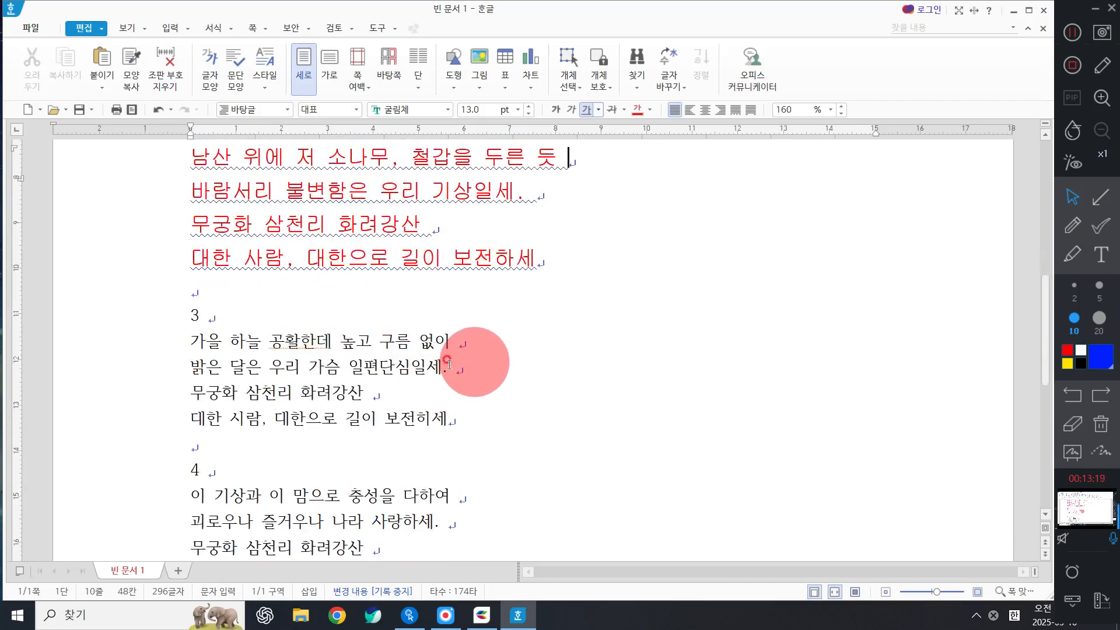
Set verse 3 in 맑은 고딕 at 14 pt.
{"action": "left_click_drag", "start_coordinate": [190, 315], "coordinate": [175, 428]}
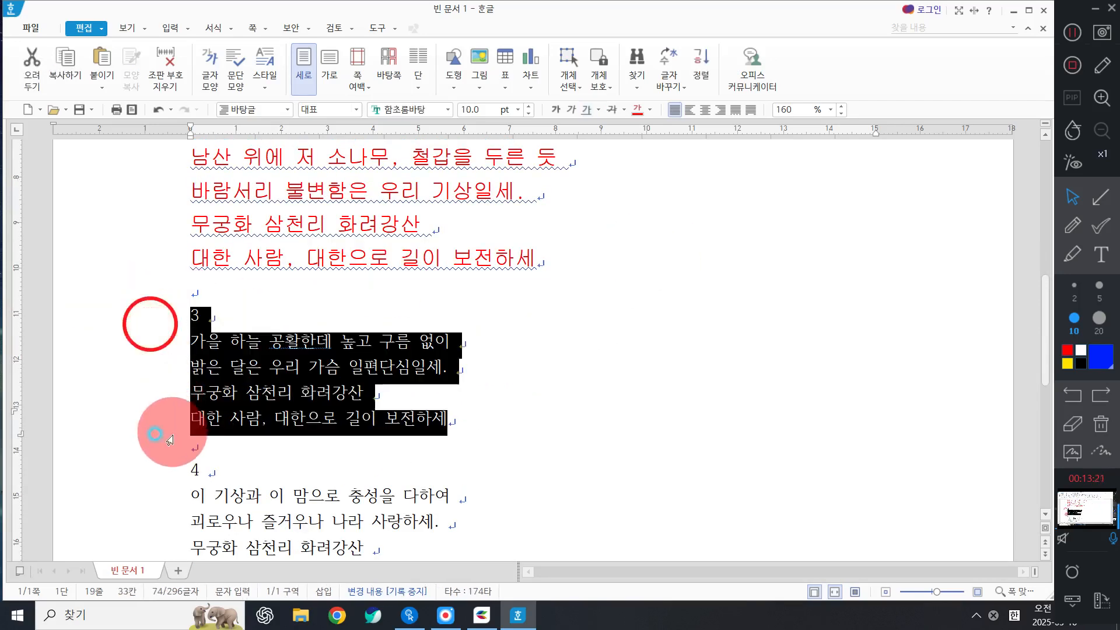
{"action": "left_click", "coordinate": [449, 110]}
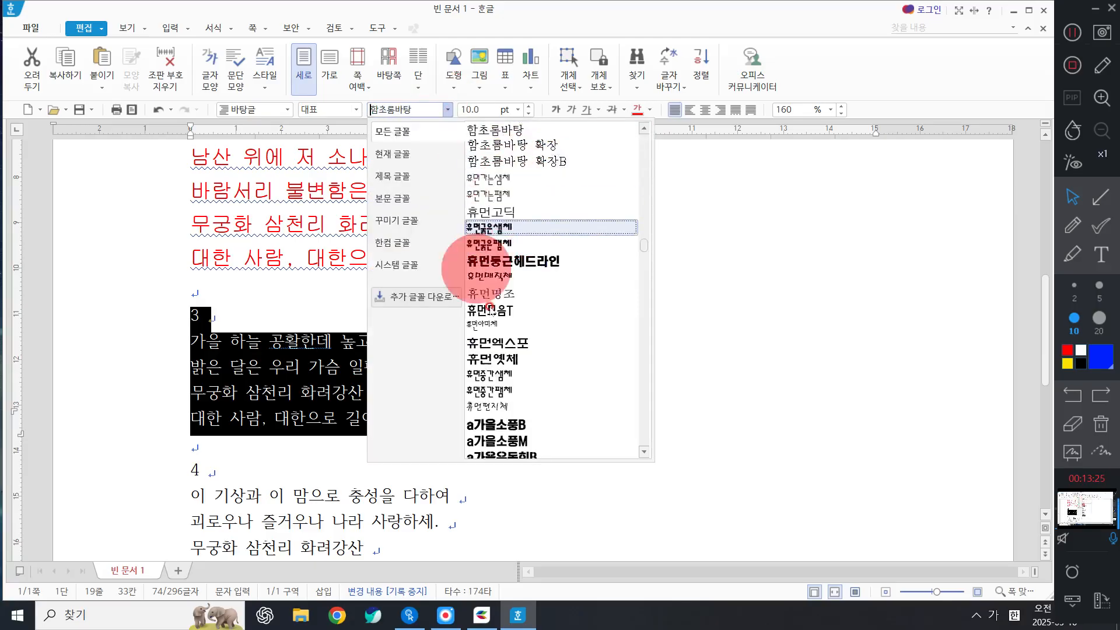
{"action": "scroll", "coordinate": [513, 357], "scroll_direction": "up", "scroll_amount": 10}
{"action": "scroll", "coordinate": [532, 359], "scroll_direction": "up", "scroll_amount": 10}
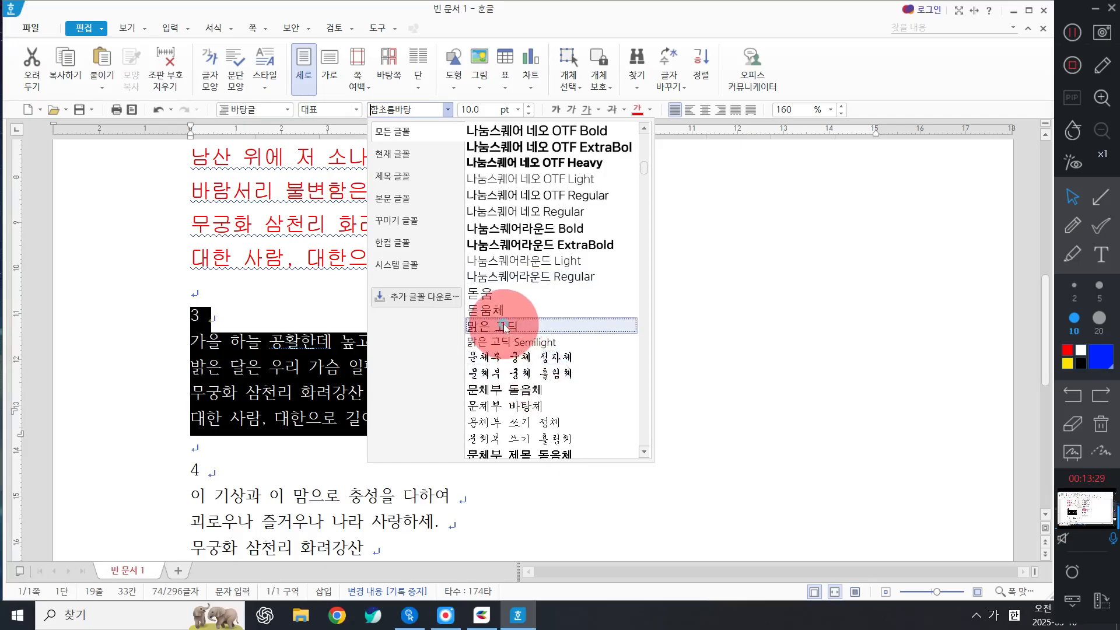
{"action": "left_click", "coordinate": [511, 325]}
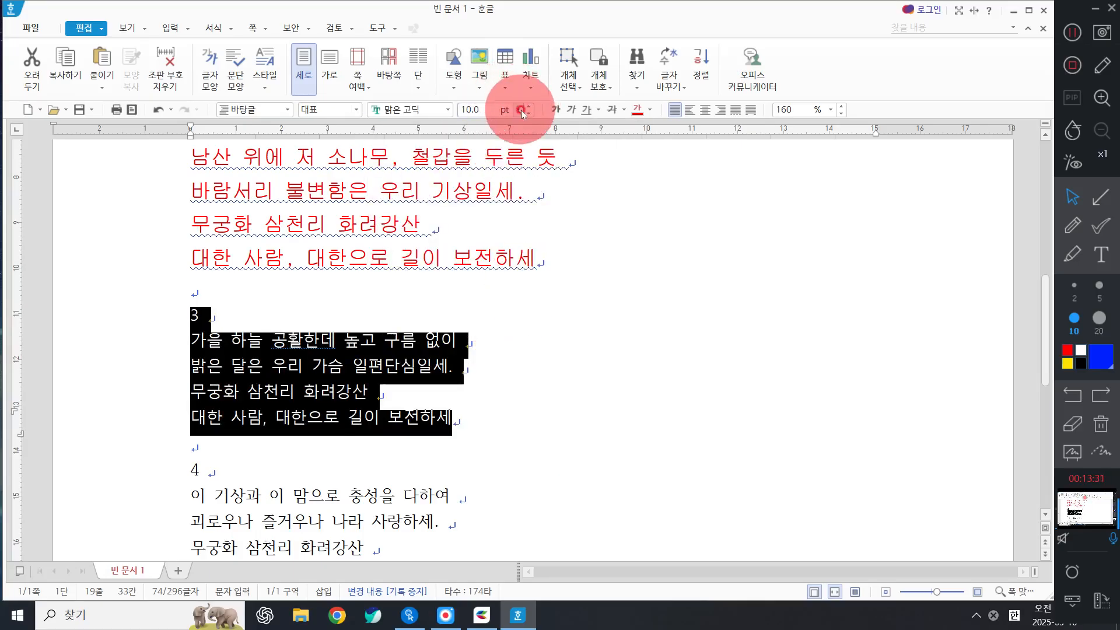
{"action": "left_click", "coordinate": [517, 110]}
{"action": "left_click", "coordinate": [487, 223]}
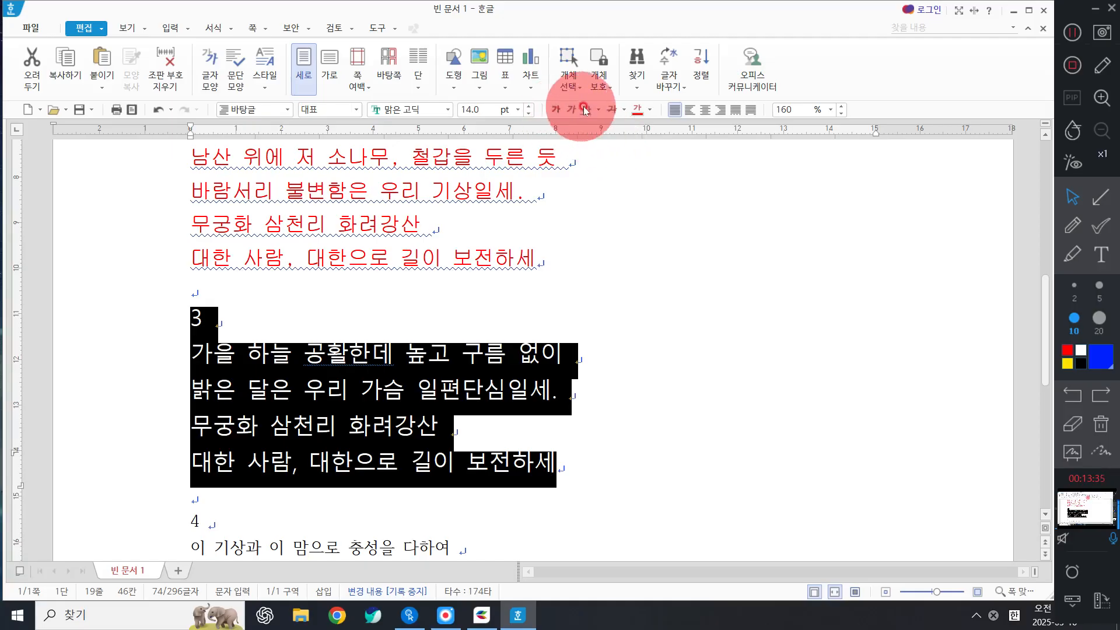
Strike through verse 3 and colour its text dark blue.
{"action": "left_click", "coordinate": [612, 109]}
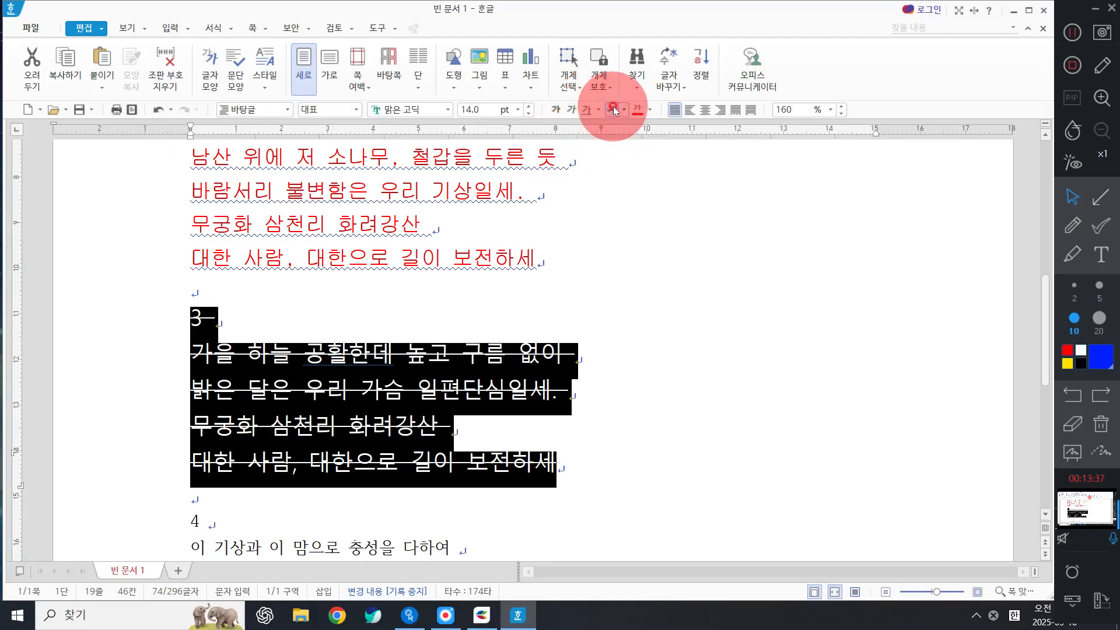
{"action": "left_click", "coordinate": [650, 109]}
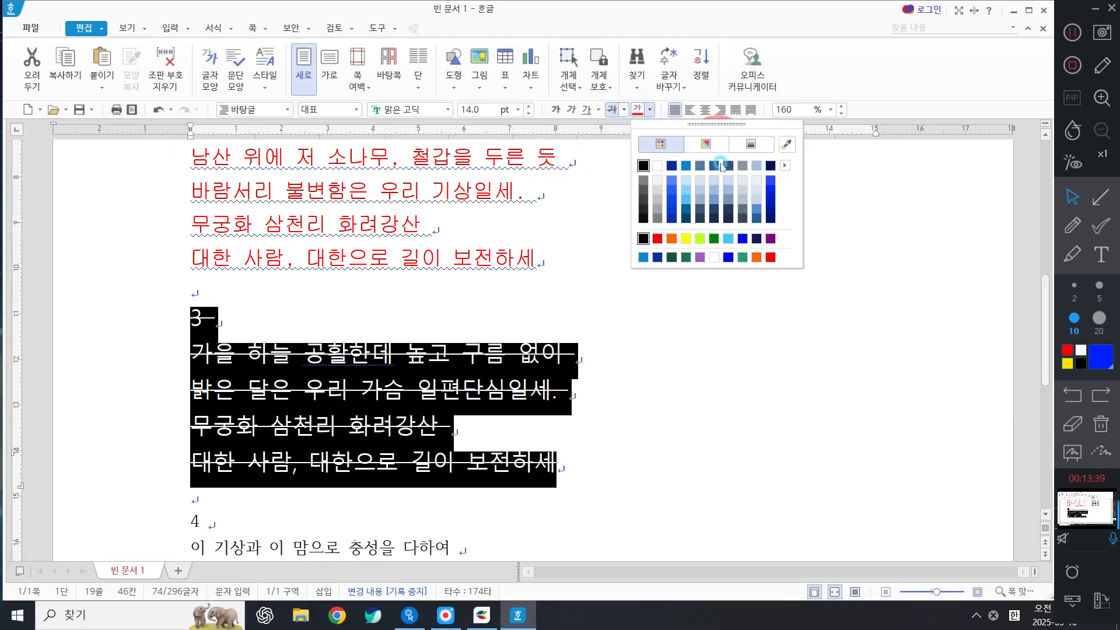
{"action": "left_click", "coordinate": [681, 168]}
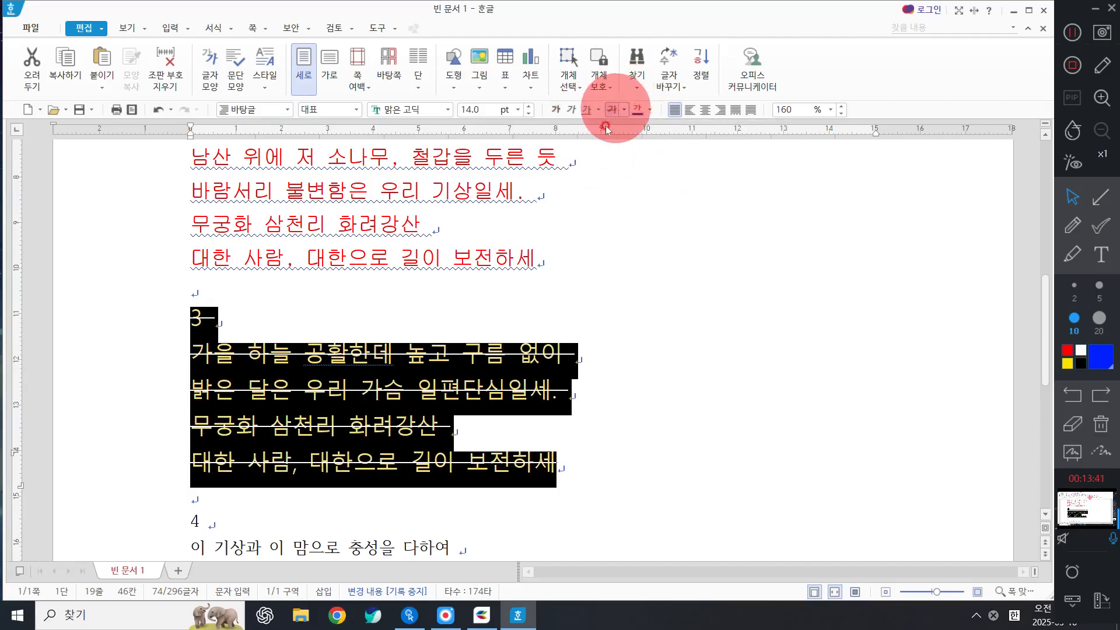
{"action": "left_click", "coordinate": [485, 396]}
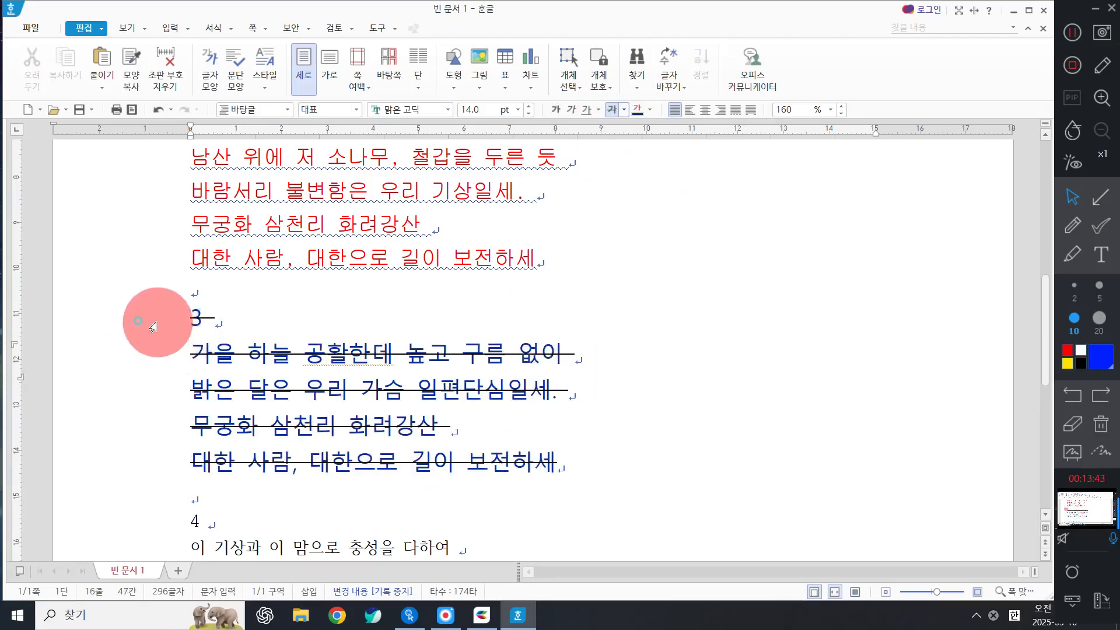
Make verse 3's strikethrough line blue, then select verse 4.
{"action": "left_click_drag", "start_coordinate": [154, 321], "coordinate": [580, 467]}
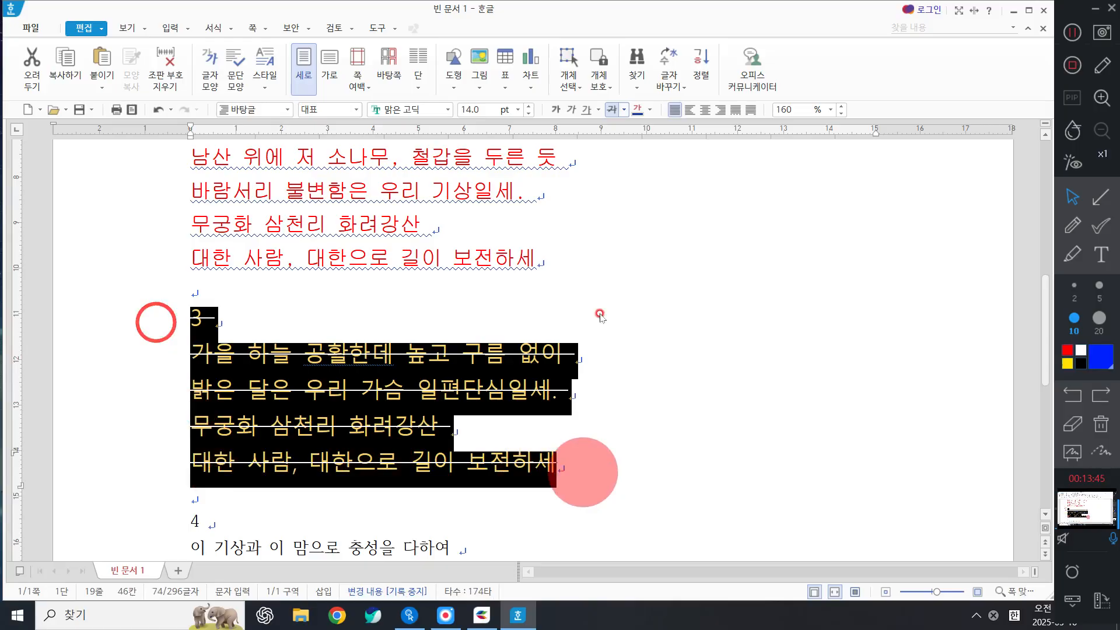
{"action": "left_click", "coordinate": [626, 109]}
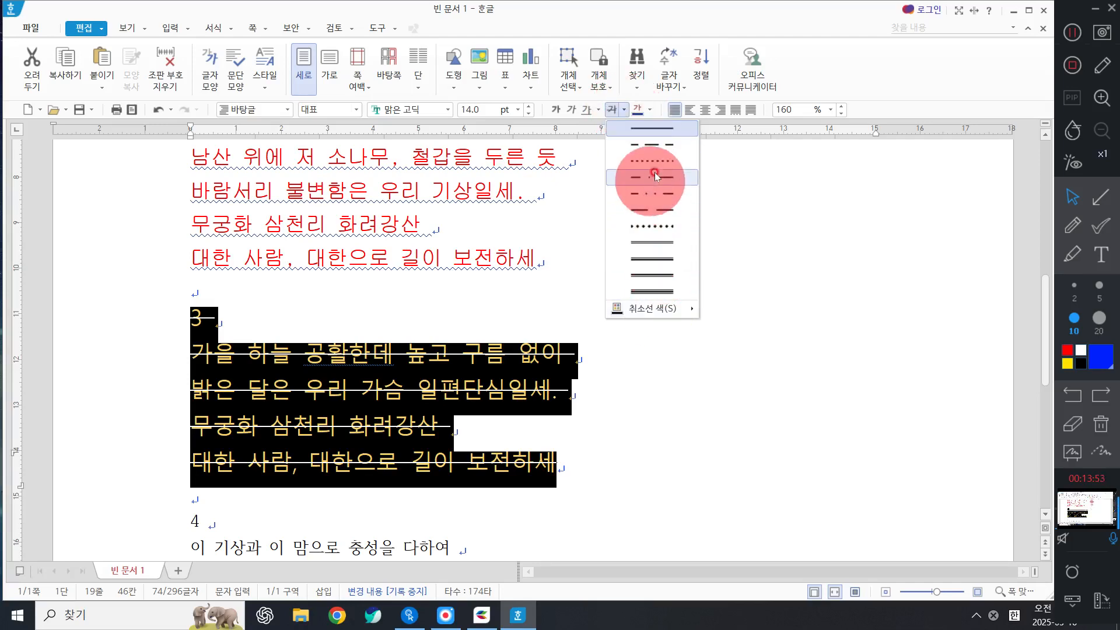
{"action": "mouse_move", "coordinate": [671, 308]}
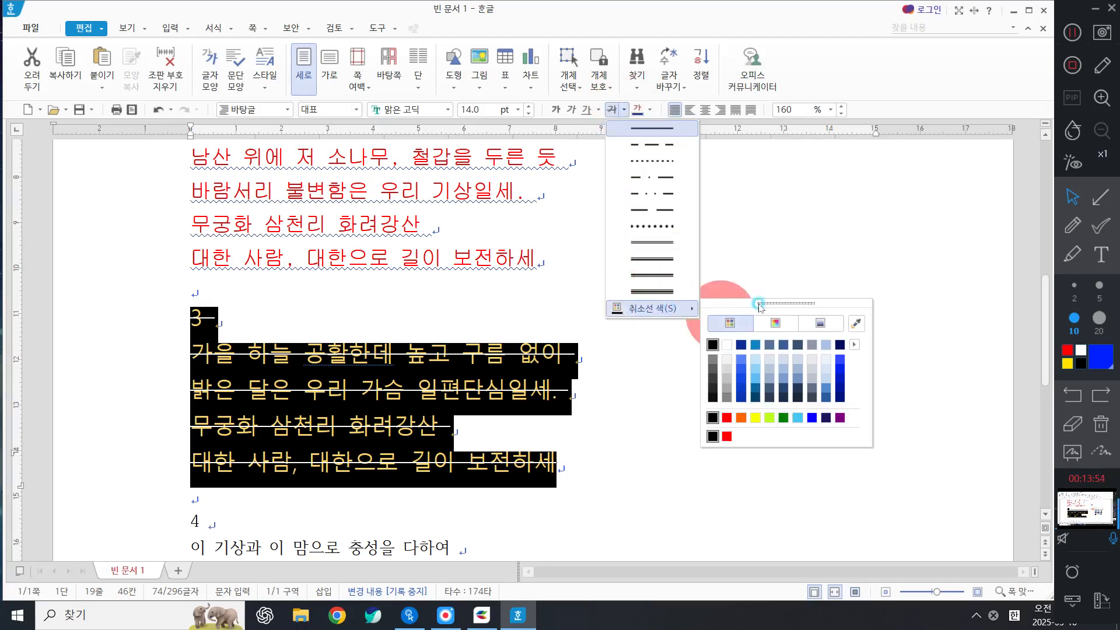
{"action": "left_click", "coordinate": [742, 347]}
{"action": "left_click", "coordinate": [661, 374]}
{"action": "scroll", "coordinate": [624, 375], "scroll_direction": "down", "scroll_amount": 3}
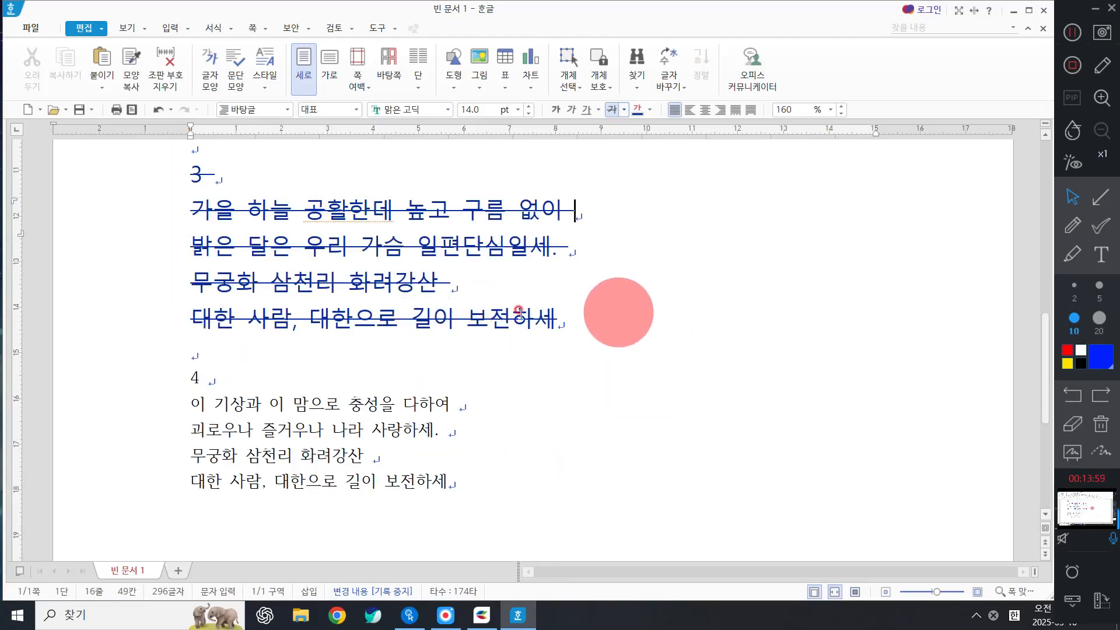
{"action": "left_click_drag", "start_coordinate": [193, 378], "coordinate": [252, 528]}
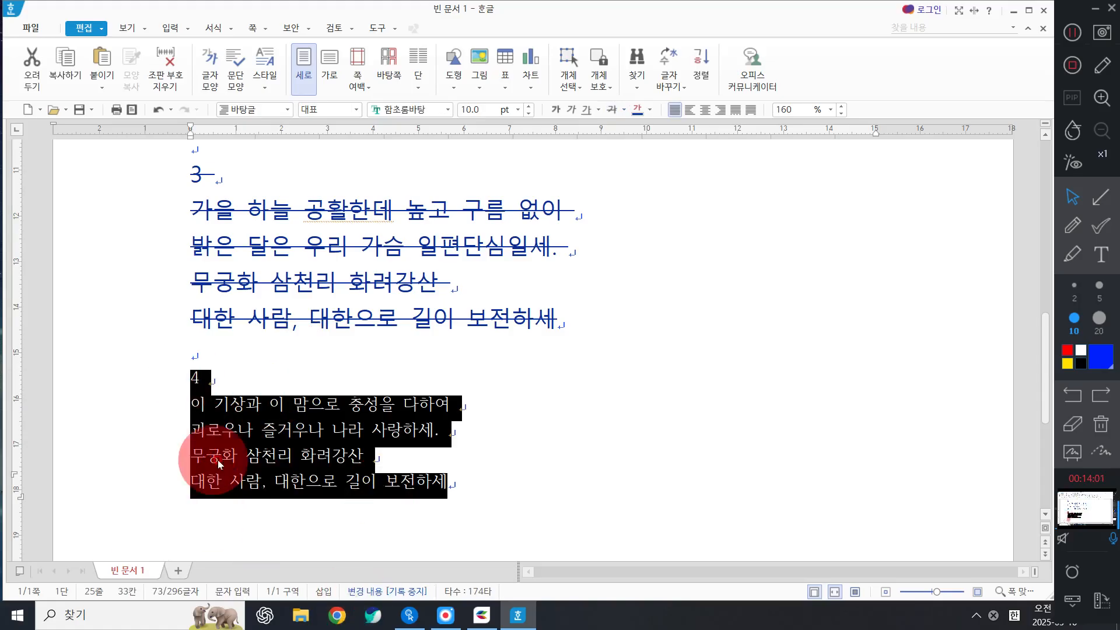
Set verse 4 in the 함초롬돋움 font.
{"action": "left_click", "coordinate": [448, 110]}
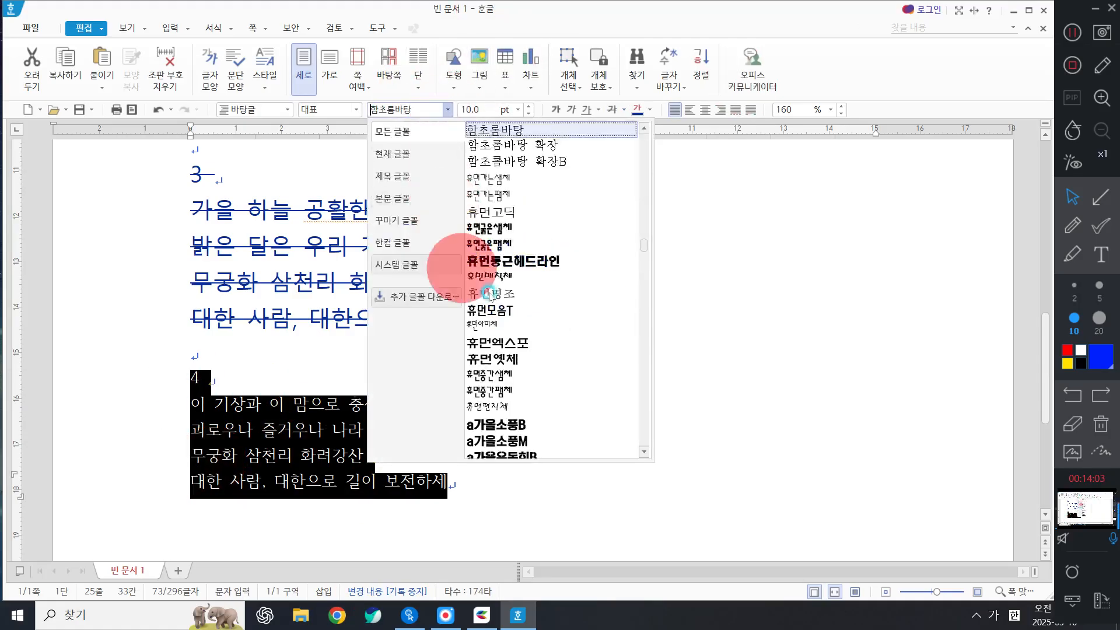
{"action": "scroll", "coordinate": [548, 280], "scroll_direction": "up", "scroll_amount": 4}
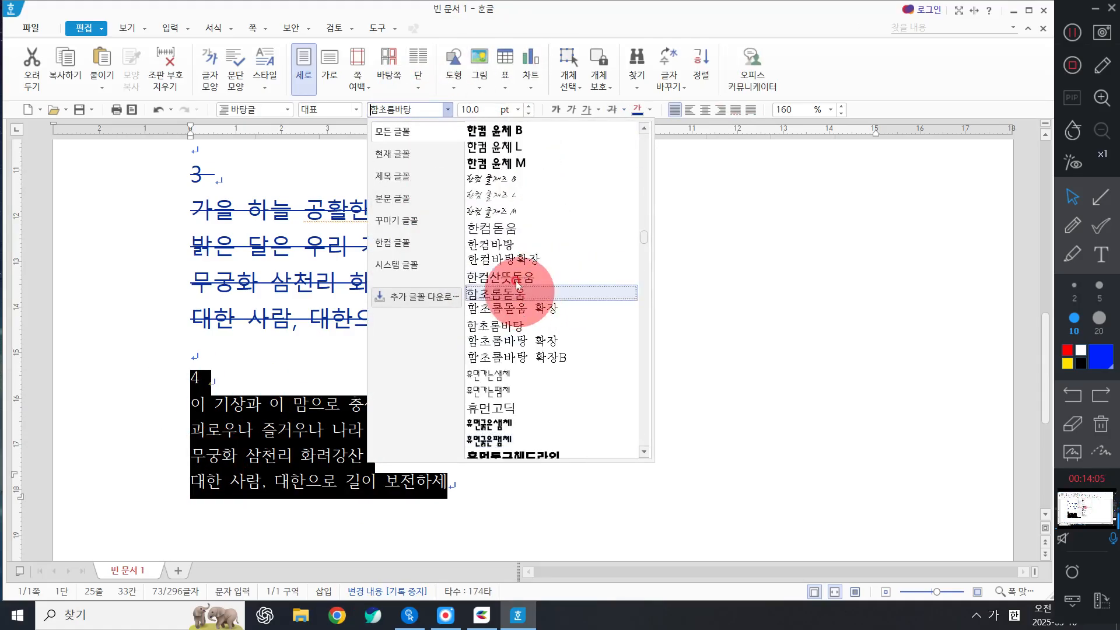
{"action": "left_click", "coordinate": [528, 293]}
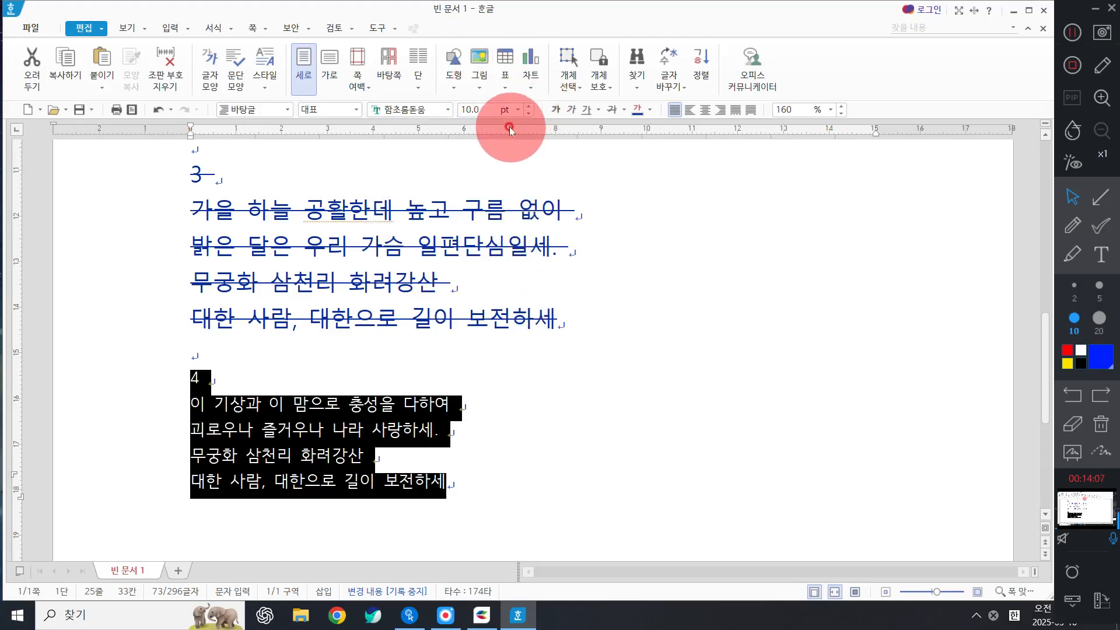
Set verse 4's font size to 17 pt.
{"action": "left_click", "coordinate": [519, 110]}
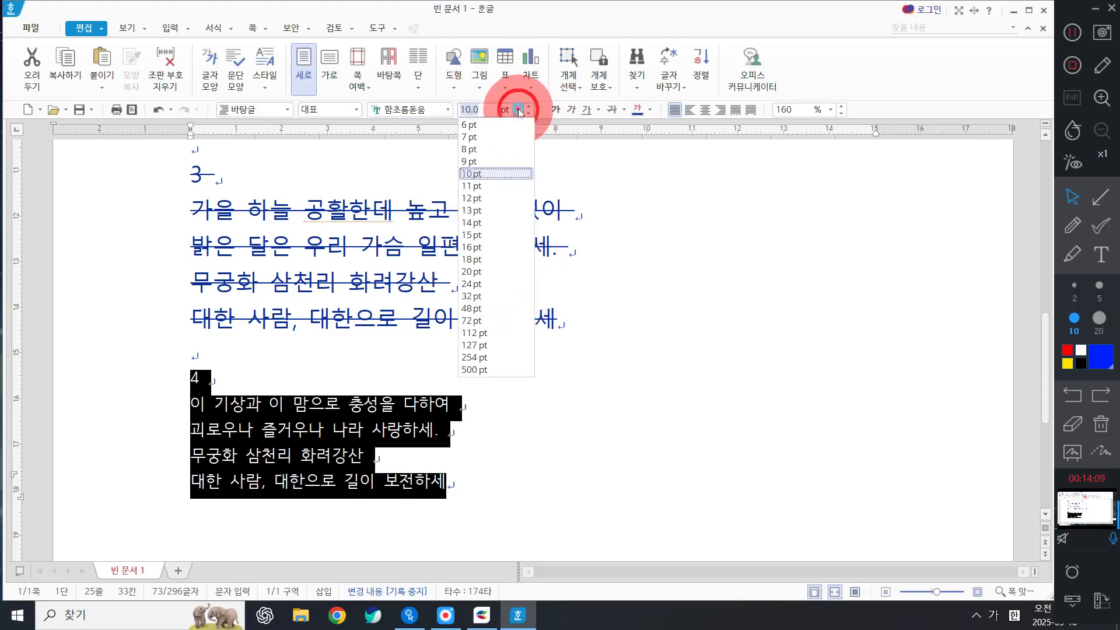
{"action": "left_click", "coordinate": [481, 247]}
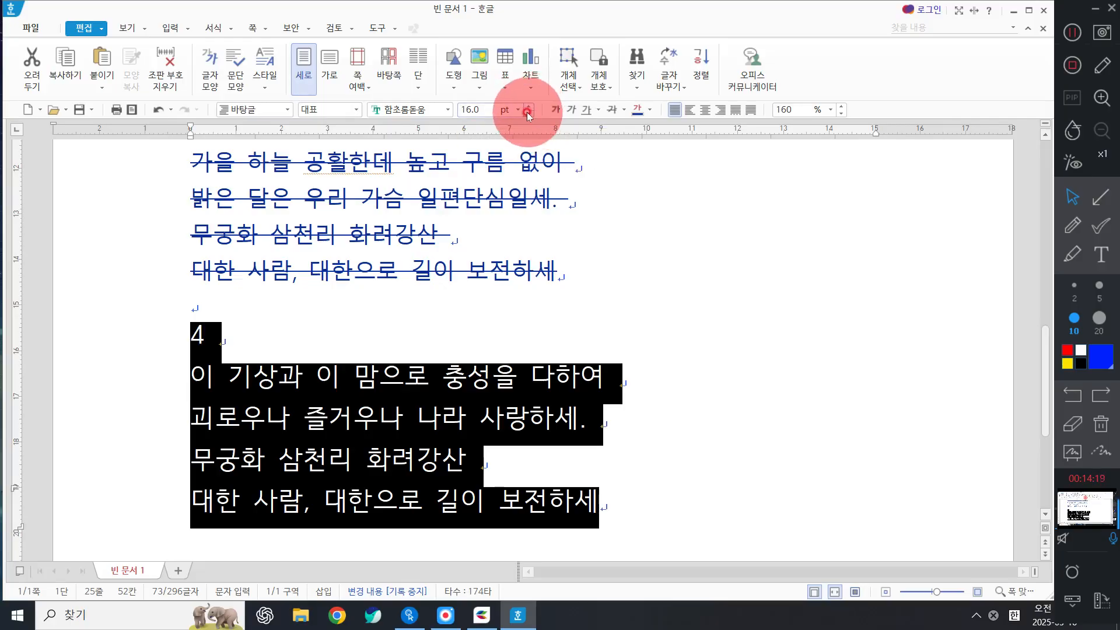
{"action": "left_click", "coordinate": [528, 106]}
{"action": "left_click", "coordinate": [528, 106]}
{"action": "left_click", "coordinate": [528, 105]}
{"action": "left_click", "coordinate": [528, 105]}
{"action": "left_click", "coordinate": [527, 106]}
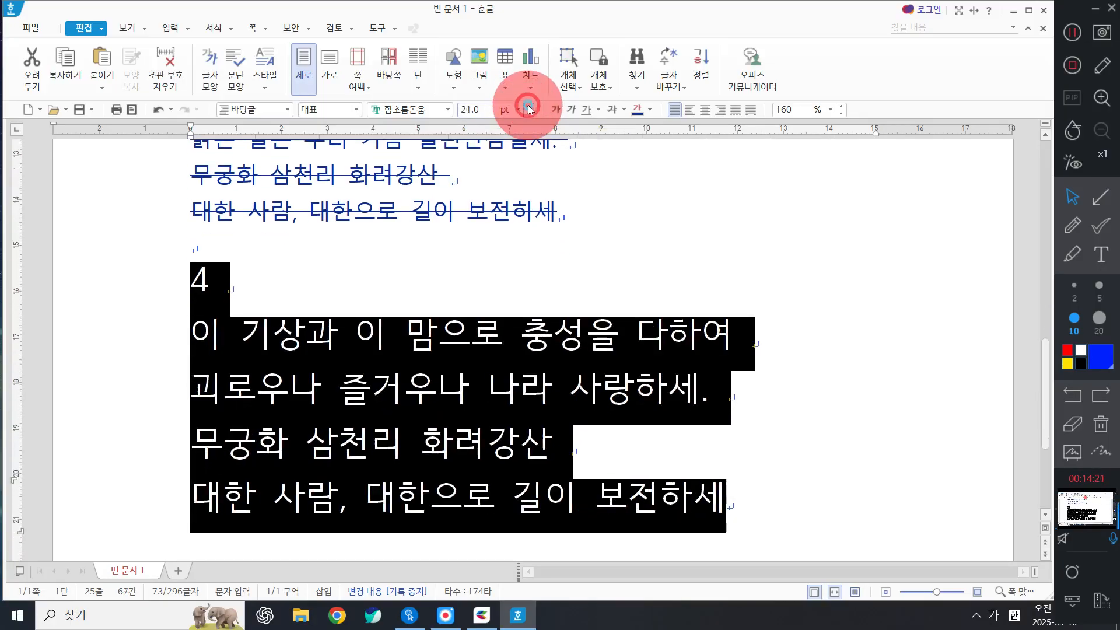
{"action": "left_click", "coordinate": [528, 106]}
{"action": "left_click", "coordinate": [528, 106]}
{"action": "left_click", "coordinate": [528, 106]}
{"action": "left_click", "coordinate": [528, 106]}
{"action": "left_click", "coordinate": [531, 114]}
{"action": "left_click", "coordinate": [531, 114]}
{"action": "left_click", "coordinate": [531, 114]}
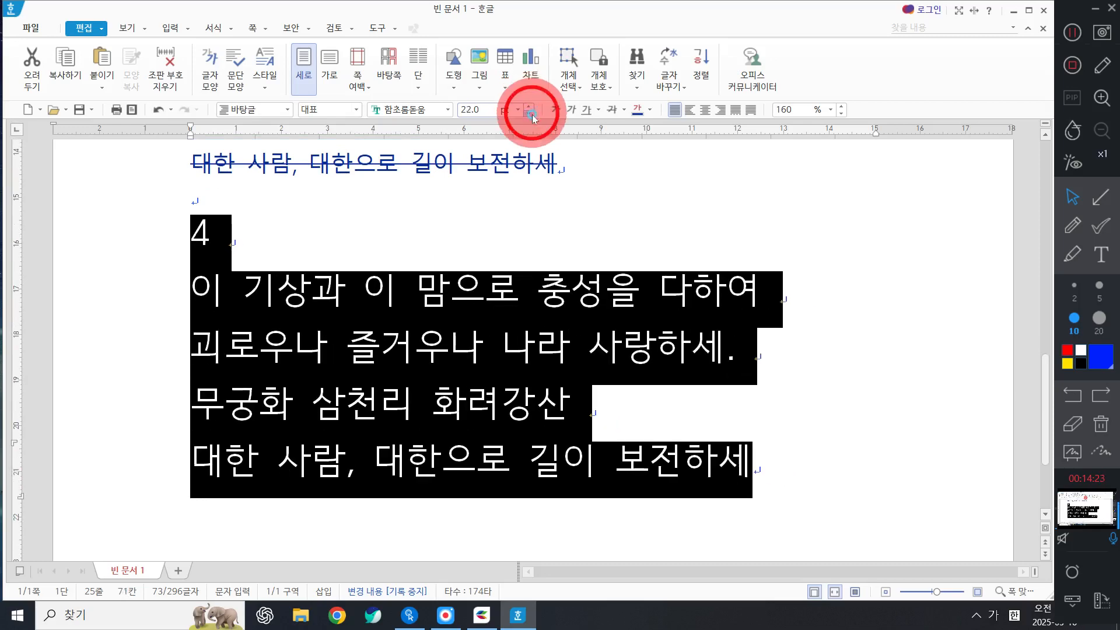
{"action": "left_click", "coordinate": [531, 114]}
{"action": "left_click", "coordinate": [531, 114]}
{"action": "left_click", "coordinate": [531, 113]}
{"action": "left_click", "coordinate": [531, 114]}
{"action": "left_click", "coordinate": [532, 114]}
{"action": "left_click", "coordinate": [531, 114]}
{"action": "left_click", "coordinate": [529, 107]}
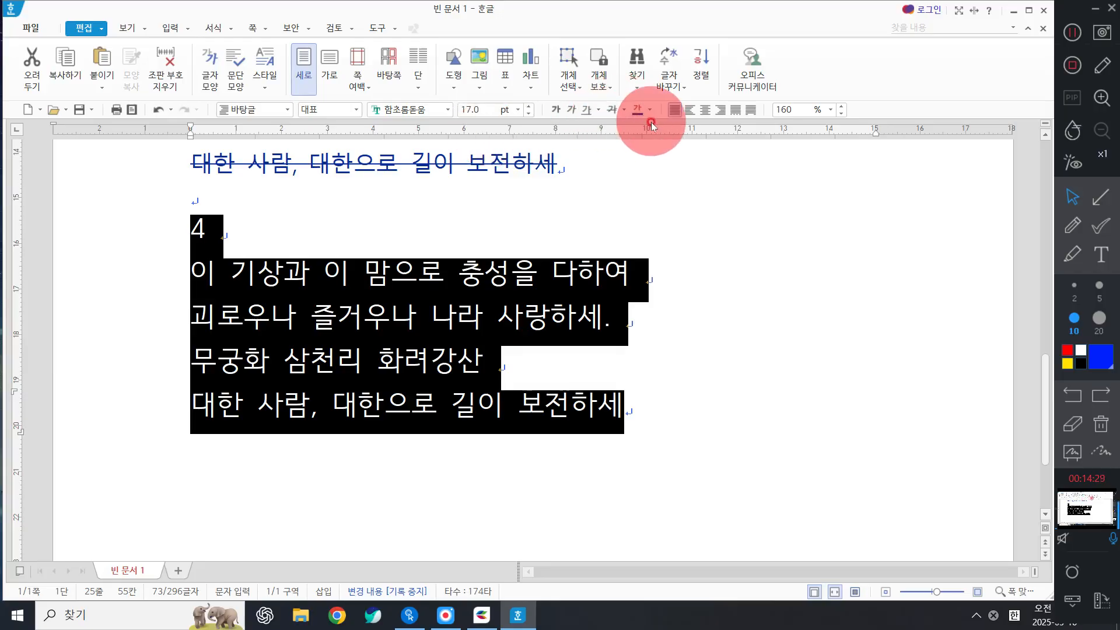
Make verse 4 italic and green.
{"action": "left_click", "coordinate": [574, 114]}
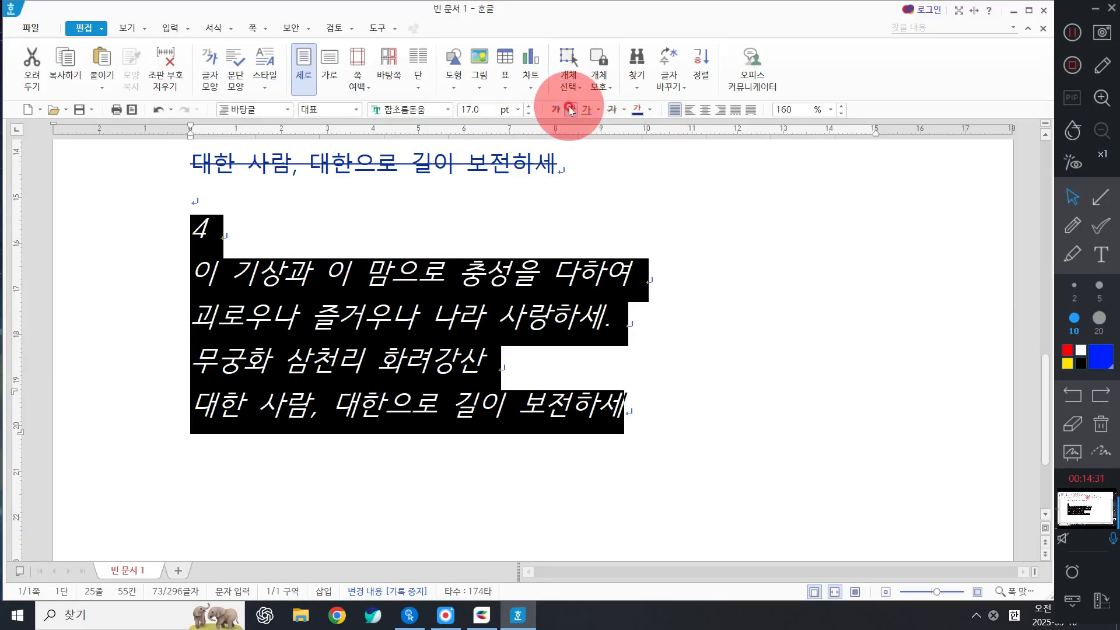
{"action": "left_click", "coordinate": [649, 110]}
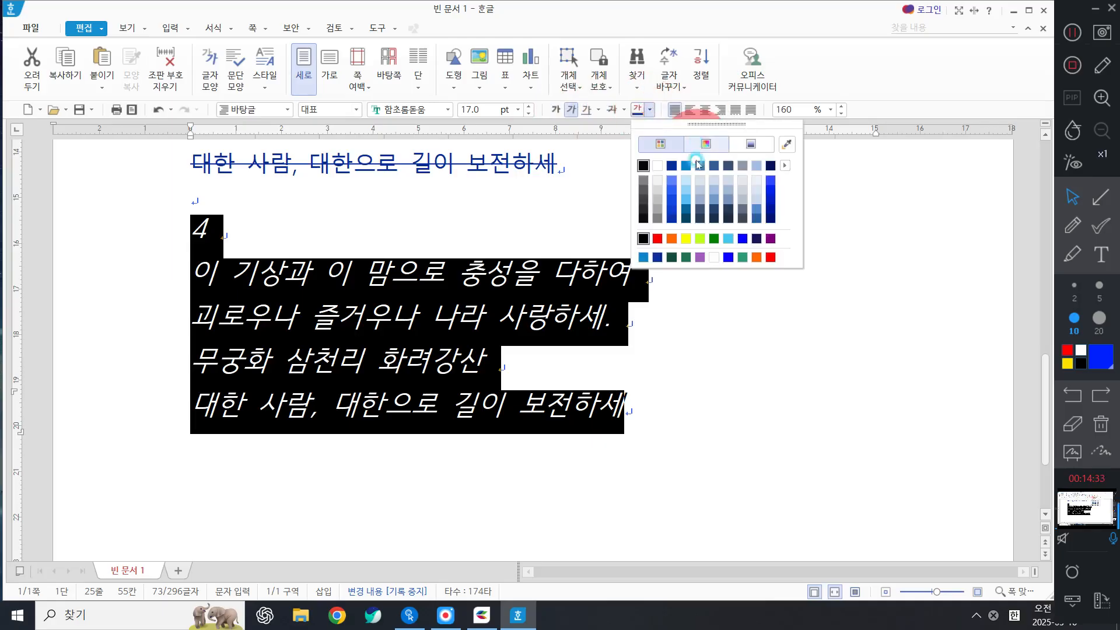
{"action": "left_click", "coordinate": [714, 238]}
{"action": "left_click", "coordinate": [726, 424]}
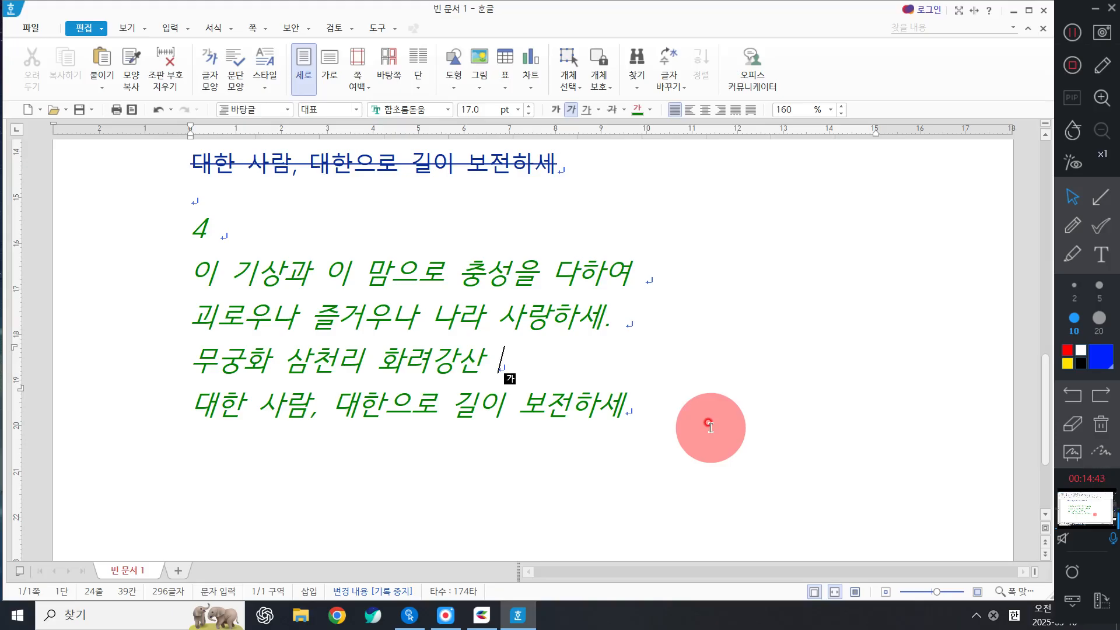
Center verse 1's lines, then undo the centering.
{"action": "scroll", "coordinate": [554, 362], "scroll_direction": "up", "scroll_amount": 10}
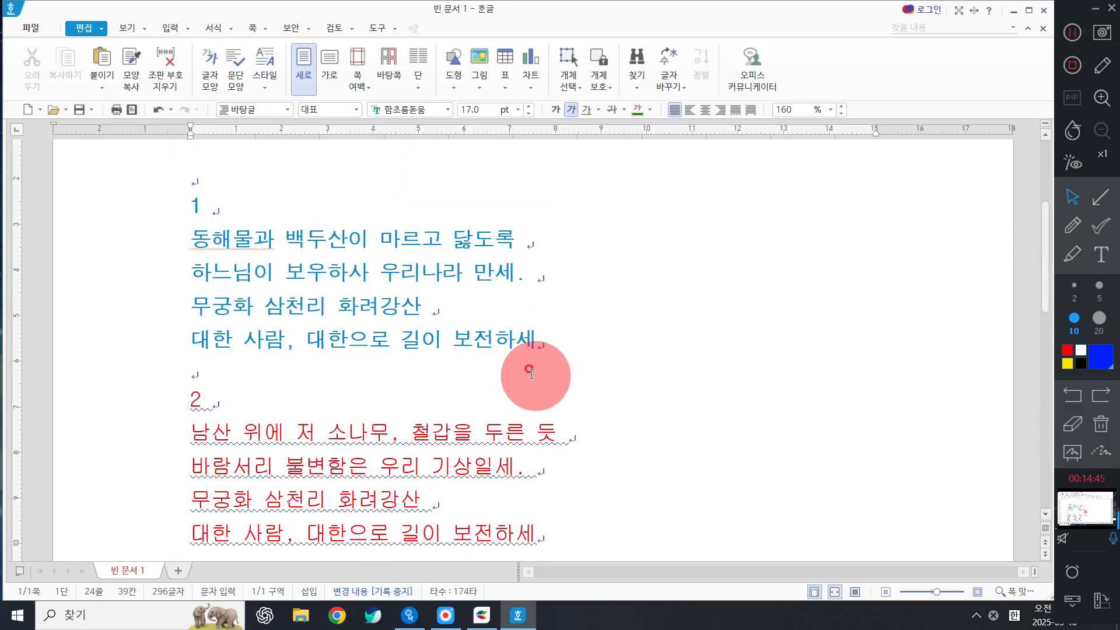
{"action": "scroll", "coordinate": [562, 343], "scroll_direction": "down", "scroll_amount": 1}
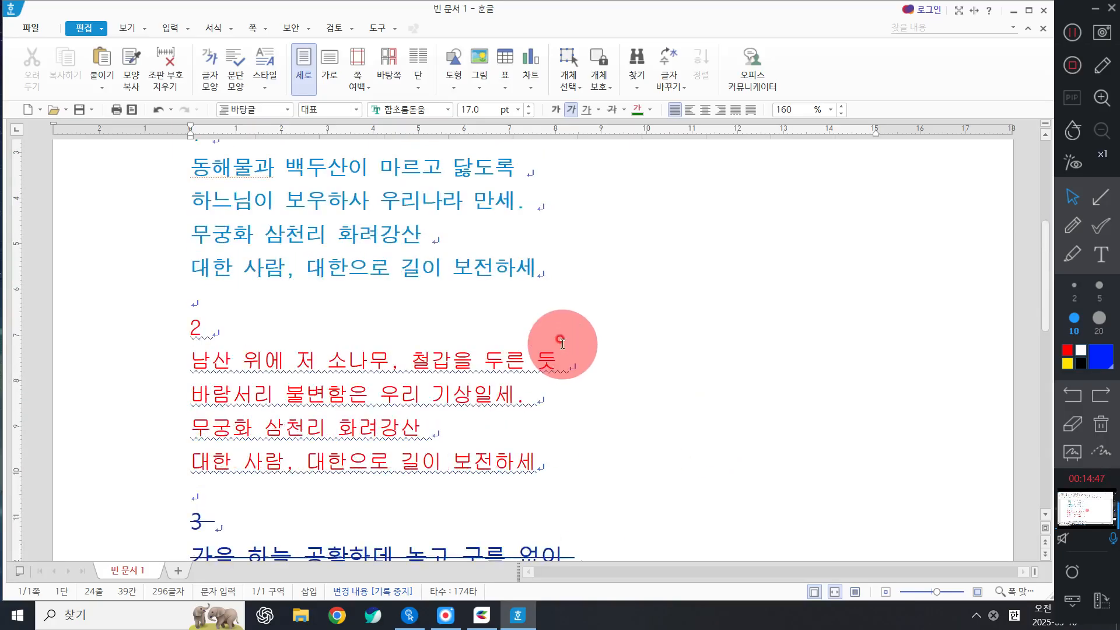
{"action": "scroll", "coordinate": [561, 343], "scroll_direction": "up", "scroll_amount": 1}
{"action": "scroll", "coordinate": [120, 251], "scroll_direction": "up", "scroll_amount": 1}
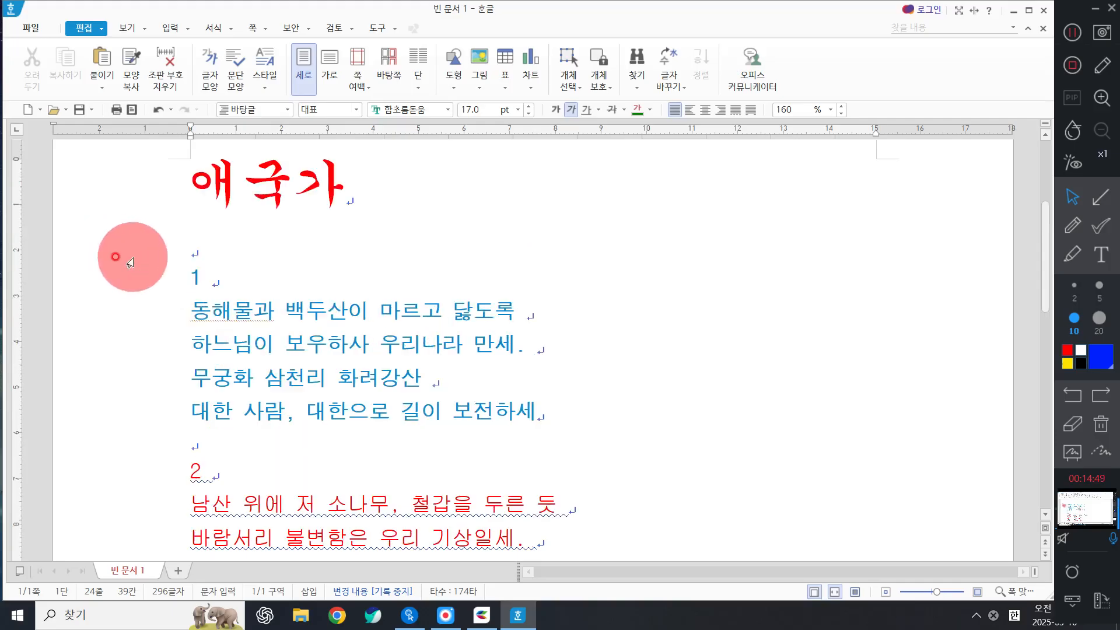
{"action": "left_click_drag", "start_coordinate": [126, 282], "coordinate": [158, 433]}
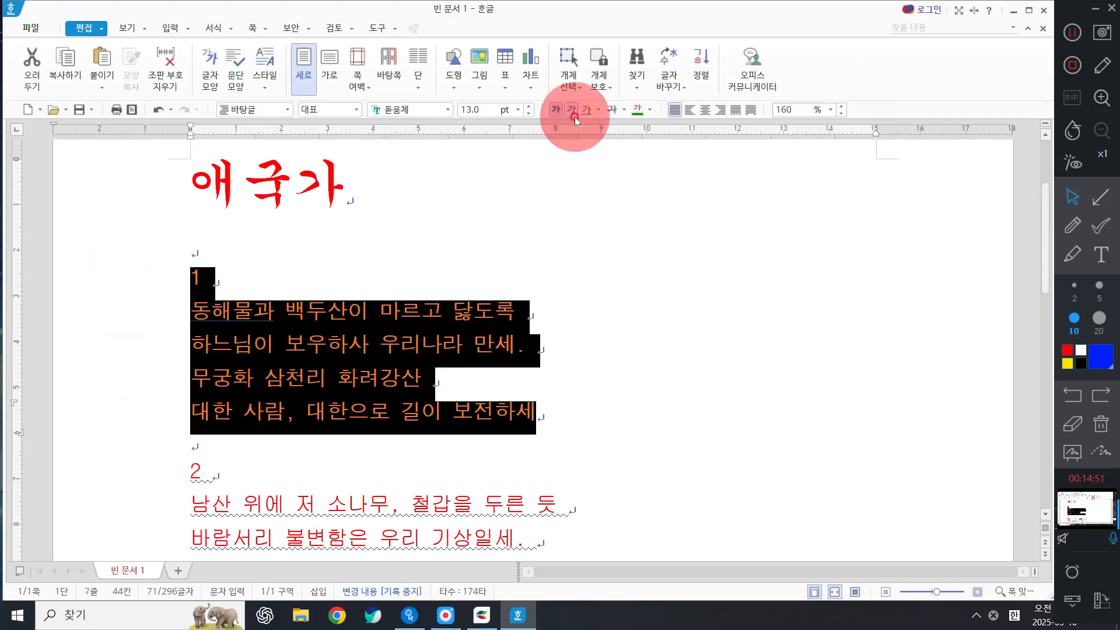
{"action": "left_click", "coordinate": [705, 109]}
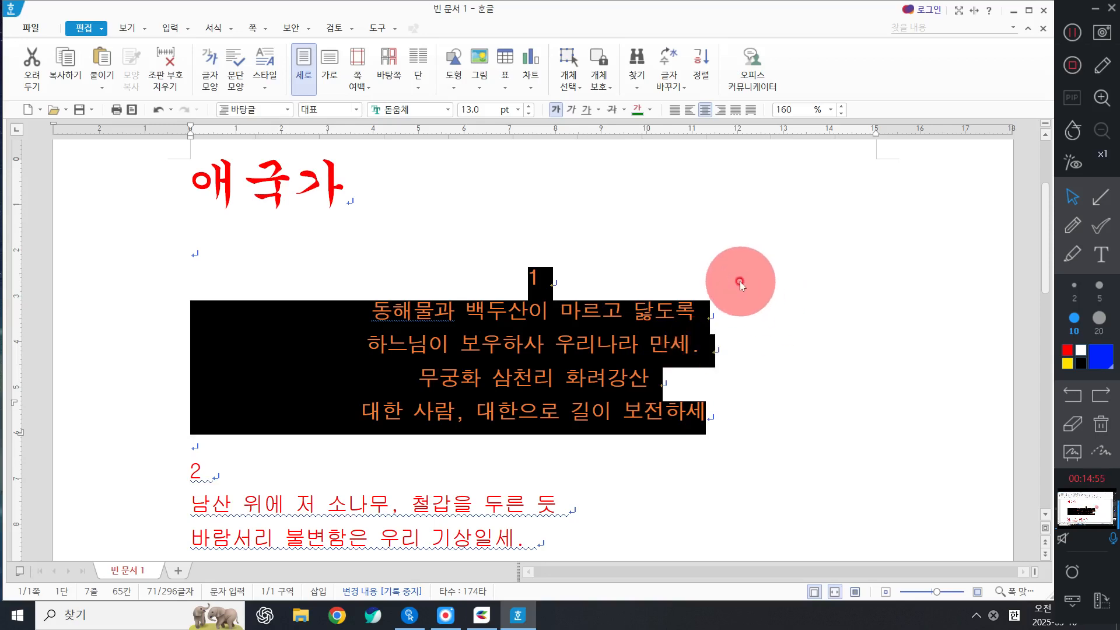
{"action": "key", "text": "Delete"}
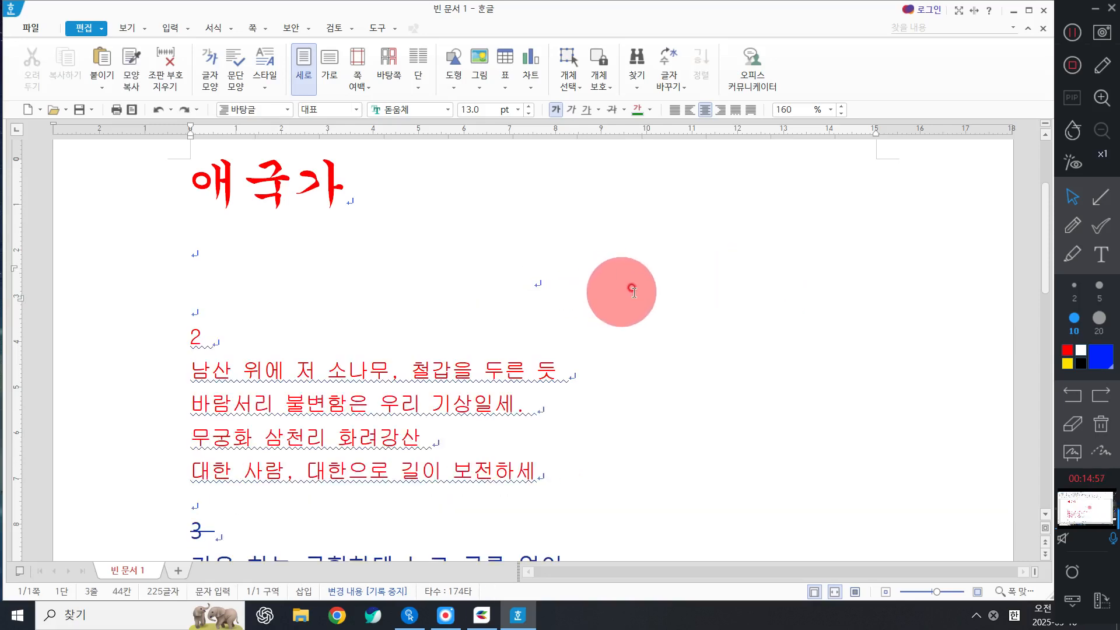
{"action": "key", "text": "ctrl+z"}
{"action": "key", "text": "ctrl+z"}
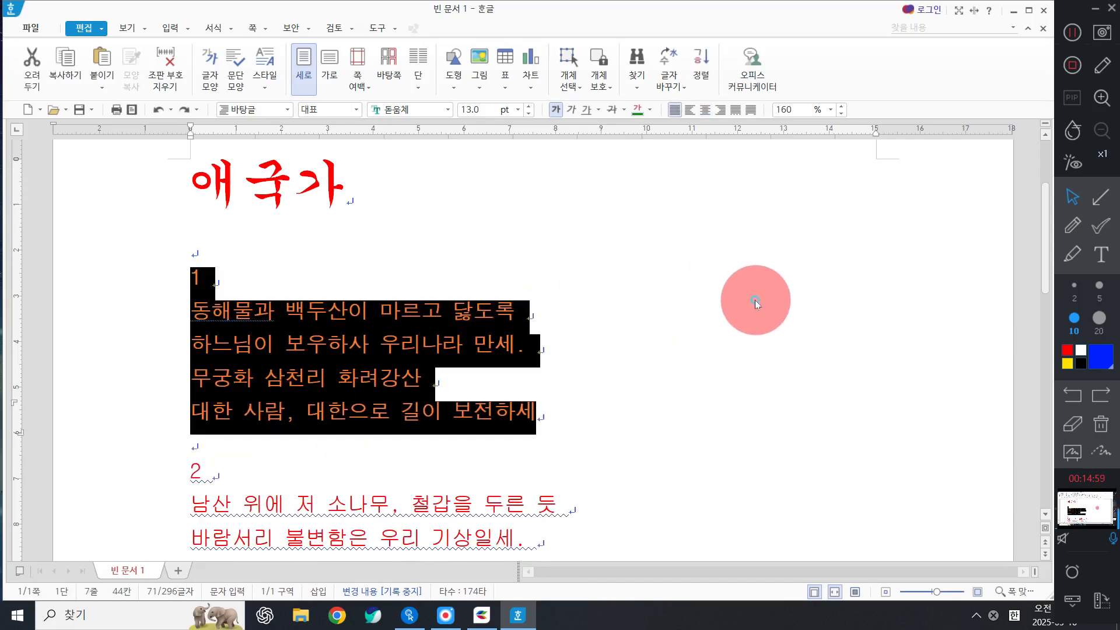
Reselect verse 1 through its last line, then clear the selection.
{"action": "left_click", "coordinate": [754, 299]}
{"action": "scroll", "coordinate": [751, 301], "scroll_direction": "down", "scroll_amount": 1}
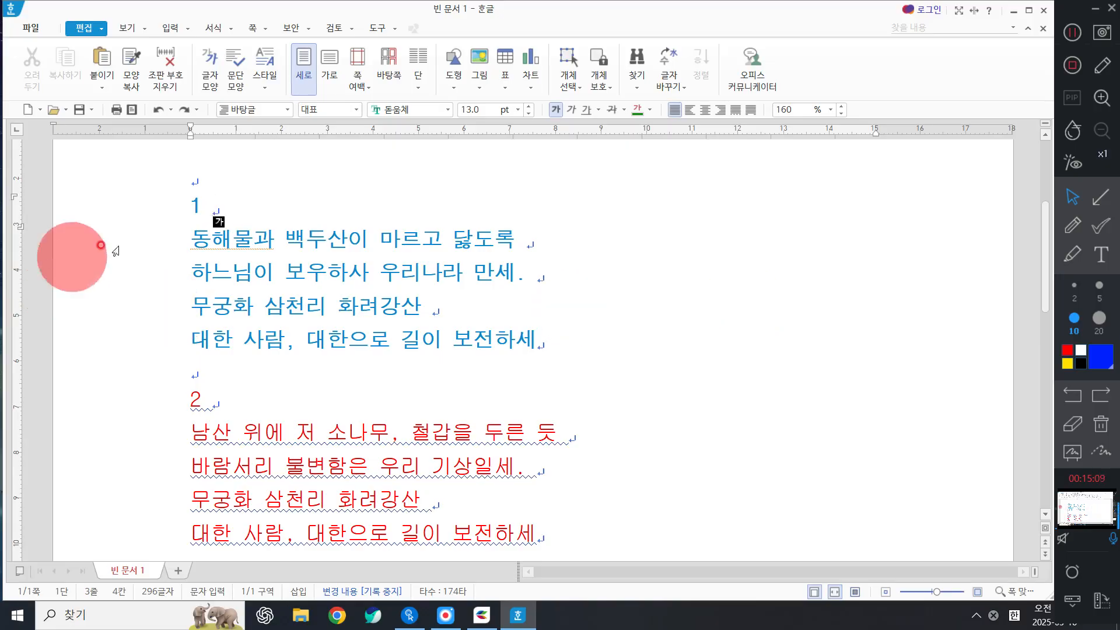
{"action": "left_click_drag", "start_coordinate": [131, 214], "coordinate": [158, 362]}
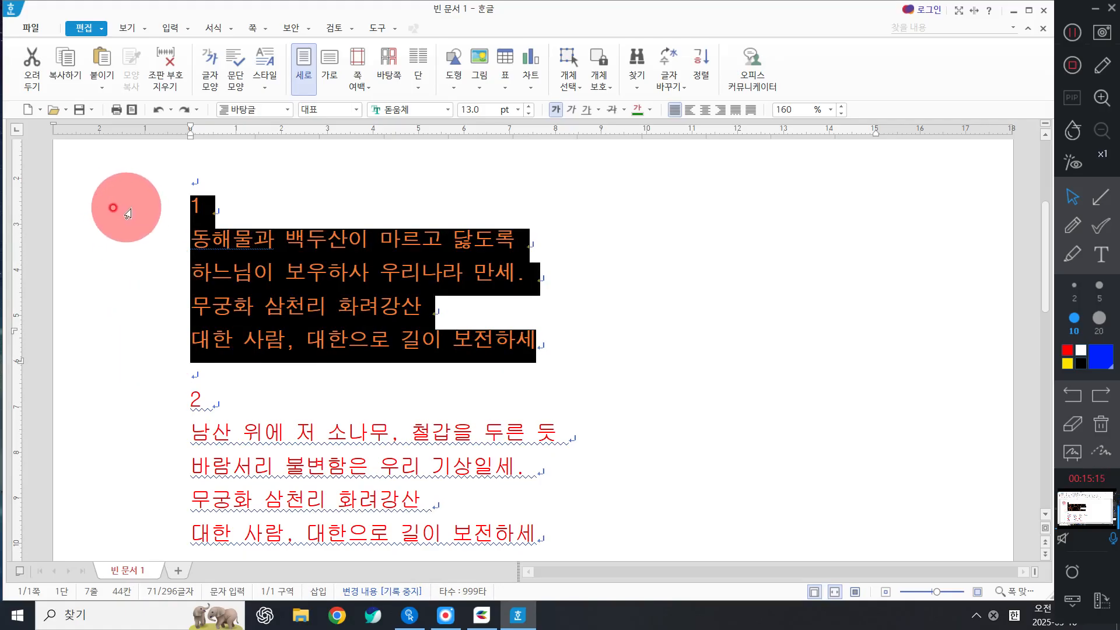
{"action": "left_click_drag", "start_coordinate": [125, 206], "coordinate": [228, 367]}
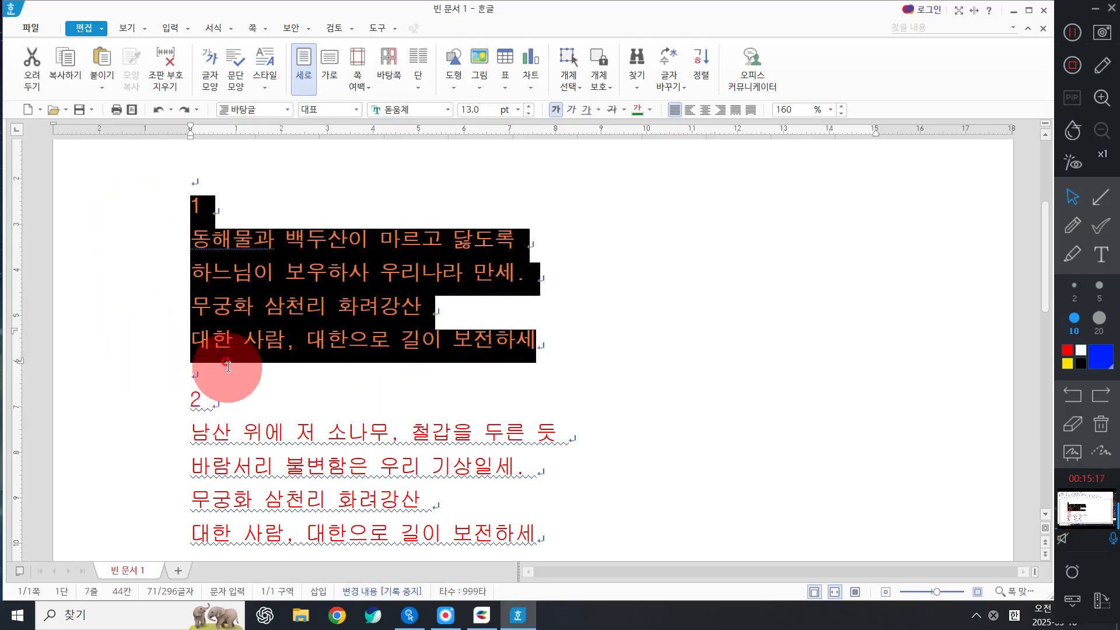
{"action": "left_click", "coordinate": [325, 337]}
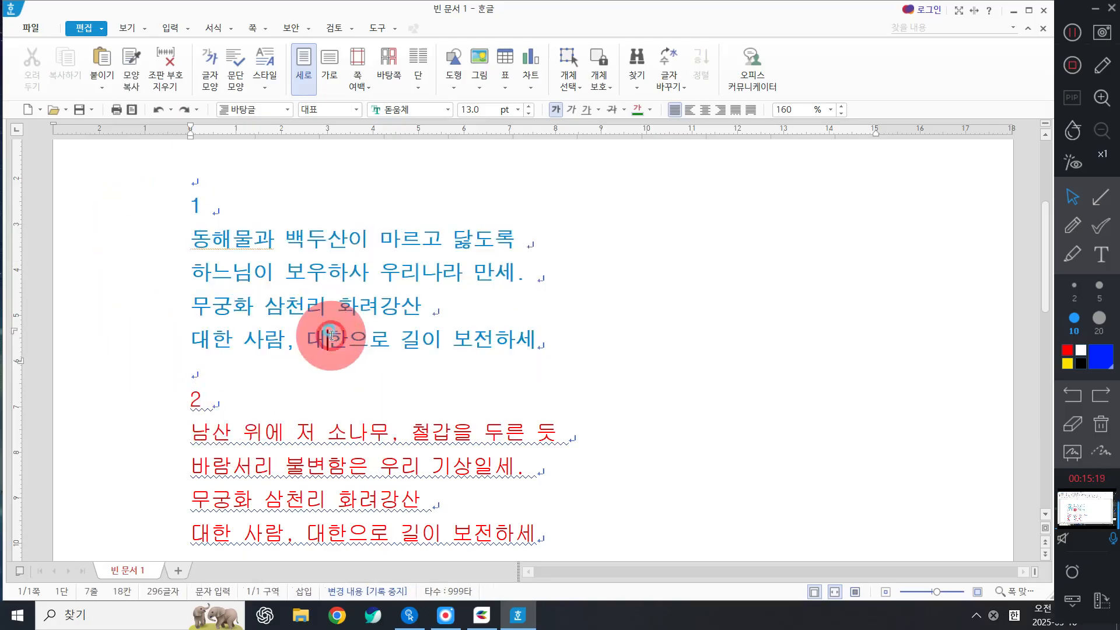
Check the 애국가 title's font and size, then select verse 1 again.
{"action": "scroll", "coordinate": [321, 327], "scroll_direction": "up", "scroll_amount": 5}
{"action": "left_click", "coordinate": [281, 320]}
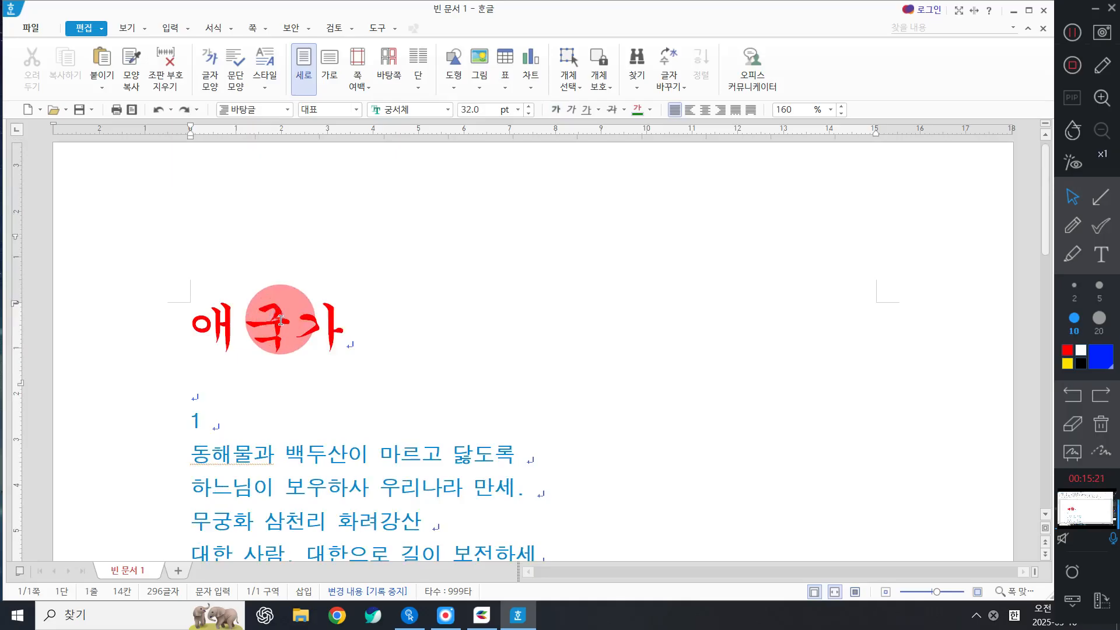
{"action": "scroll", "coordinate": [280, 320], "scroll_direction": "down", "scroll_amount": 3}
{"action": "left_click_drag", "start_coordinate": [143, 273], "coordinate": [163, 442]}
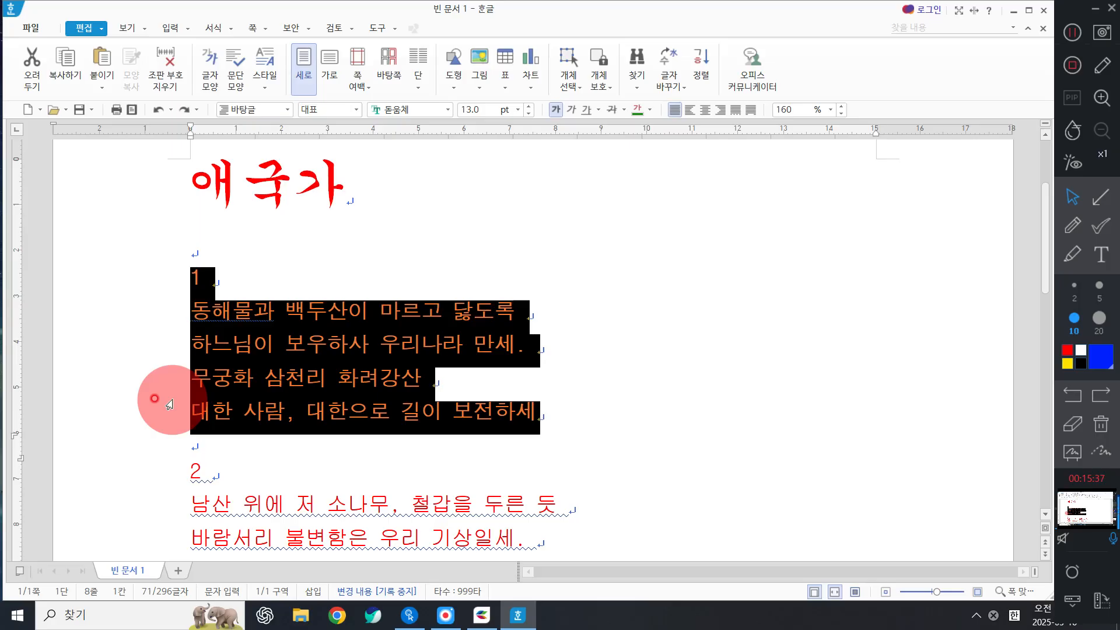
Center verse 1 and left-align the selected verse 2 lines.
{"action": "left_click", "coordinate": [706, 112]}
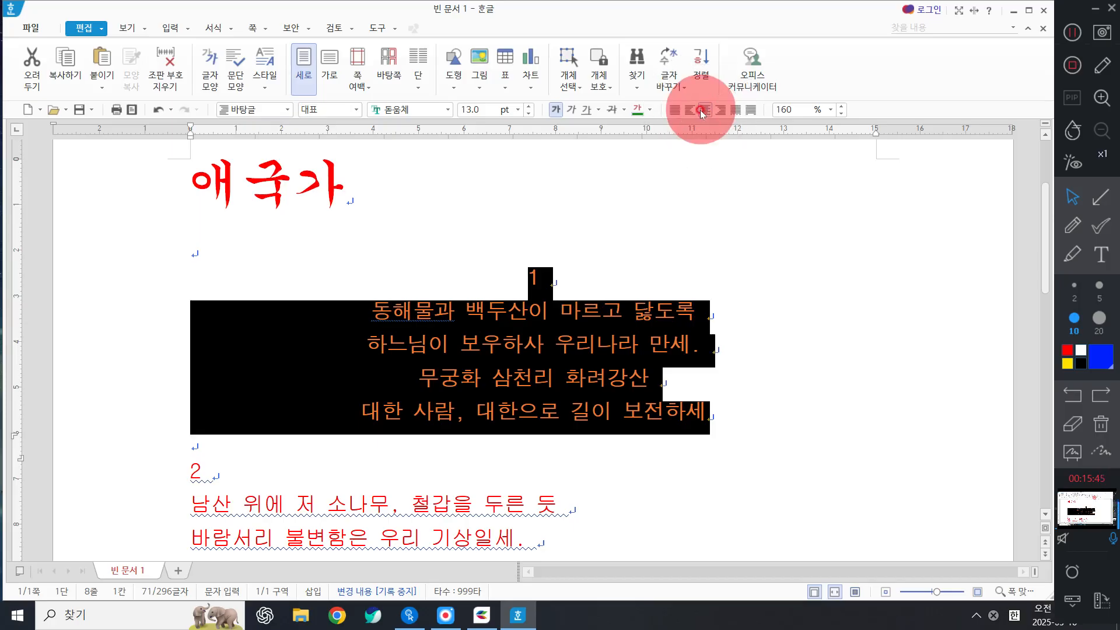
{"action": "scroll", "coordinate": [522, 379], "scroll_direction": "down", "scroll_amount": 3}
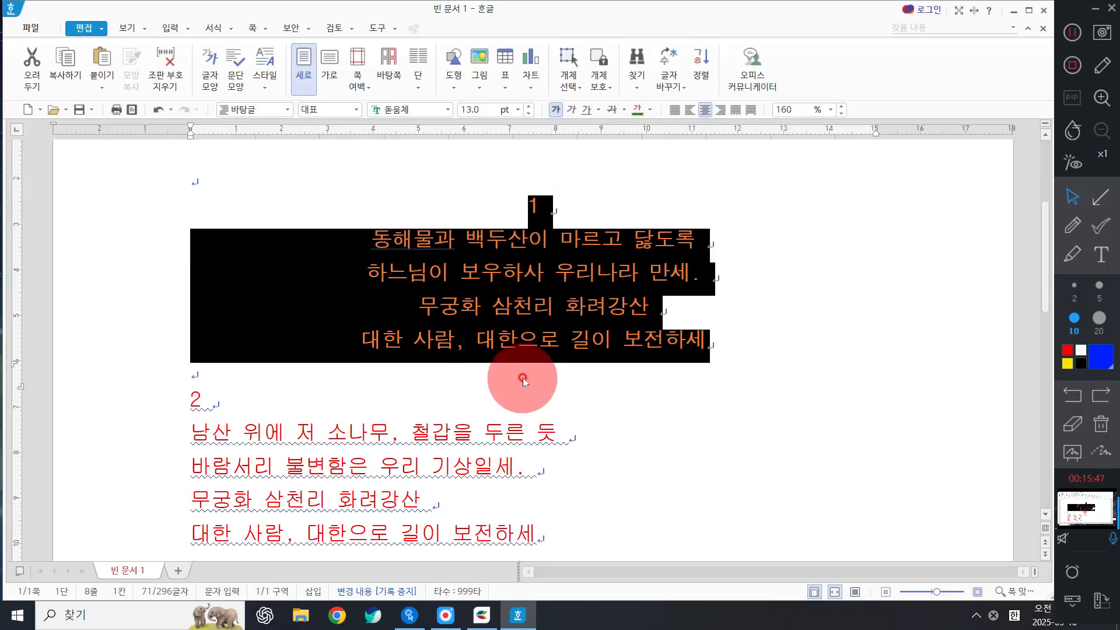
{"action": "left_click_drag", "start_coordinate": [163, 330], "coordinate": [179, 463]}
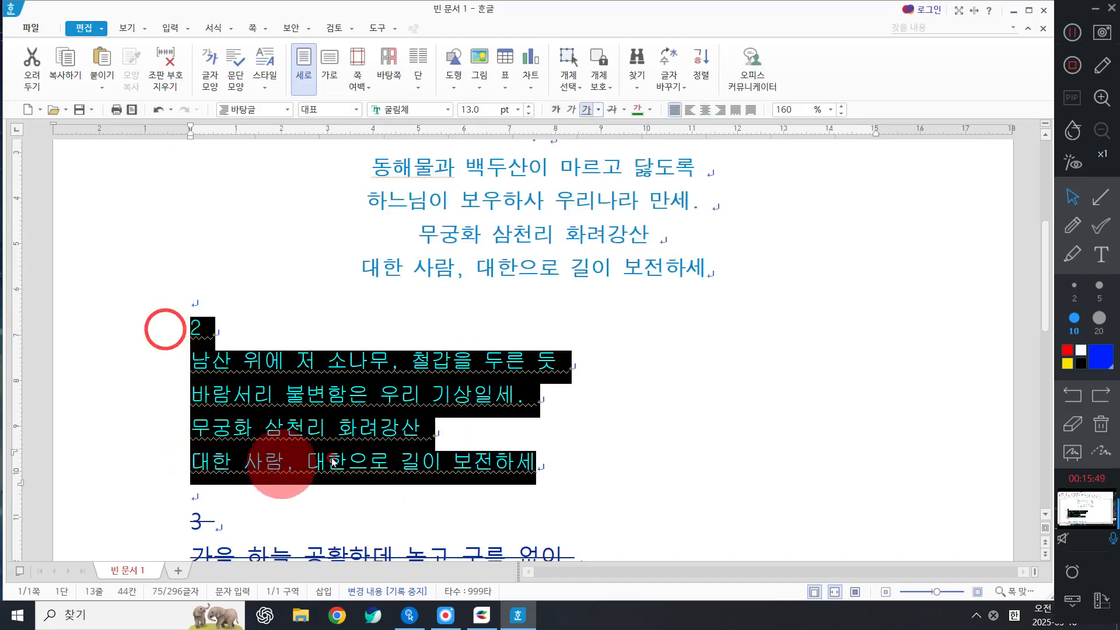
{"action": "left_click", "coordinate": [697, 109]}
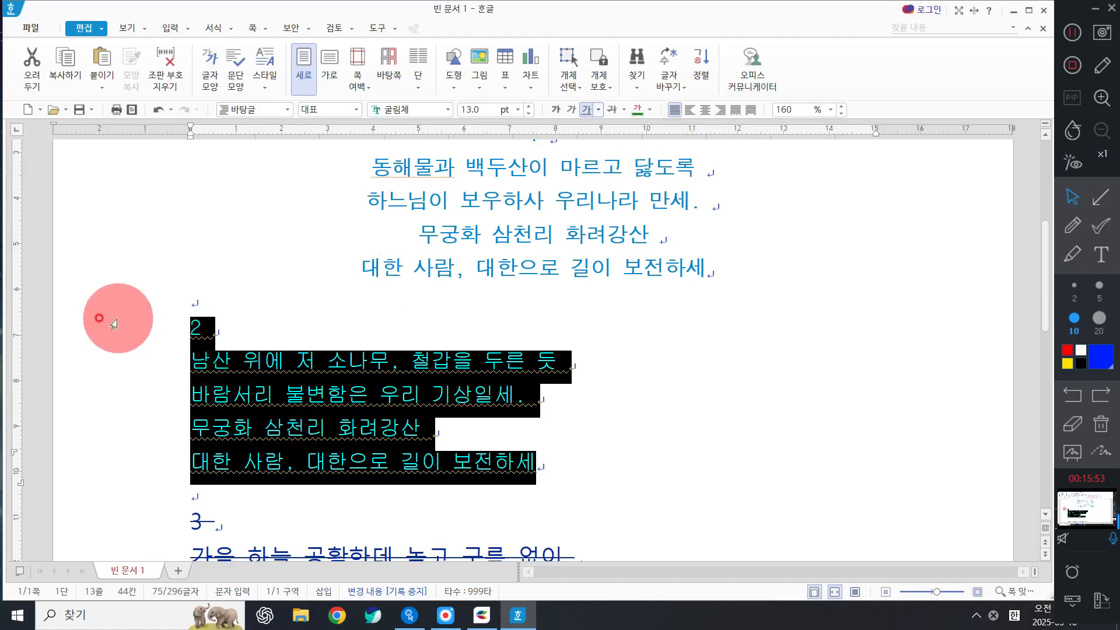
Reselect all of verse 2 and center-align it.
{"action": "left_click", "coordinate": [143, 350]}
{"action": "left_click_drag", "start_coordinate": [143, 350], "coordinate": [150, 457]}
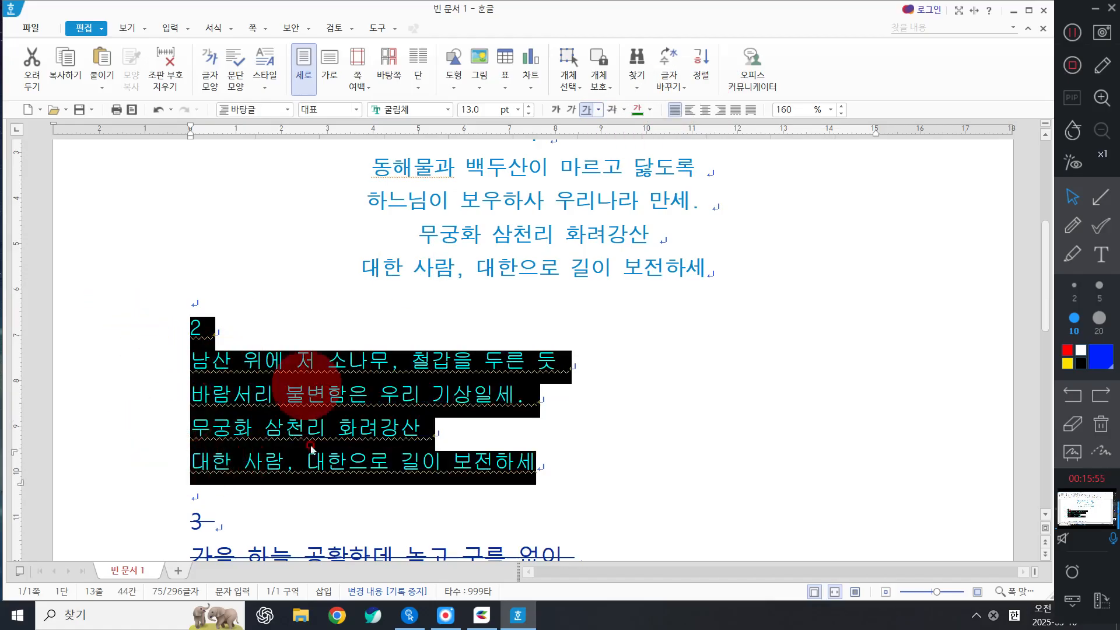
{"action": "left_click", "coordinate": [719, 110]}
{"action": "left_click", "coordinate": [707, 109]}
{"action": "scroll", "coordinate": [656, 242], "scroll_direction": "down", "scroll_amount": 3}
{"action": "scroll", "coordinate": [656, 243], "scroll_direction": "down", "scroll_amount": 3}
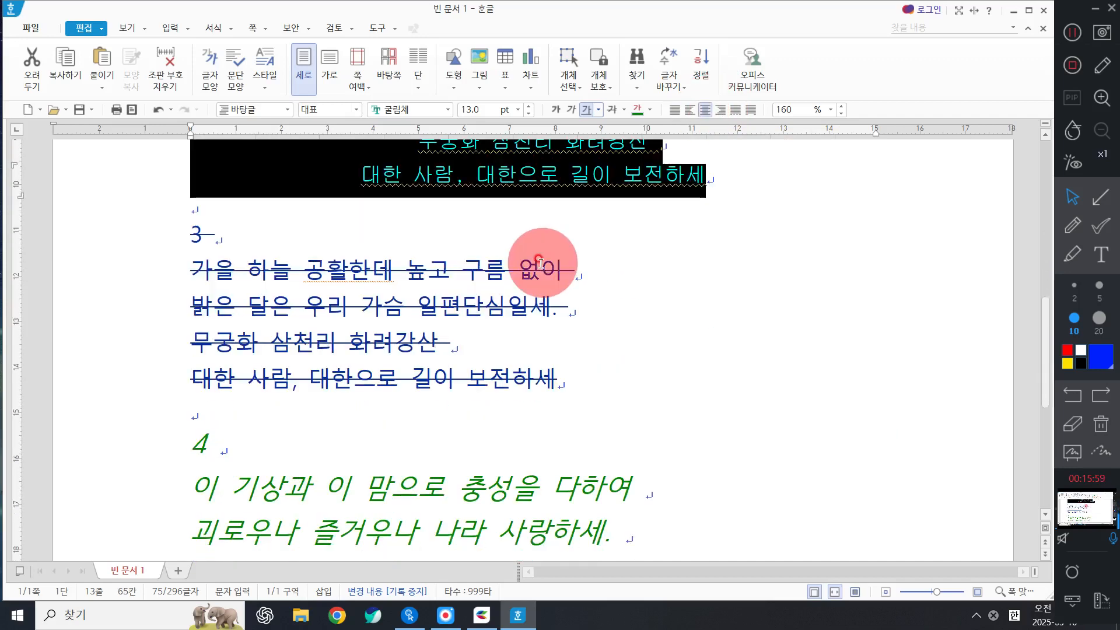
Right-align verse 3's struck-through lines and review the layout.
{"action": "left_click_drag", "start_coordinate": [125, 248], "coordinate": [112, 376]}
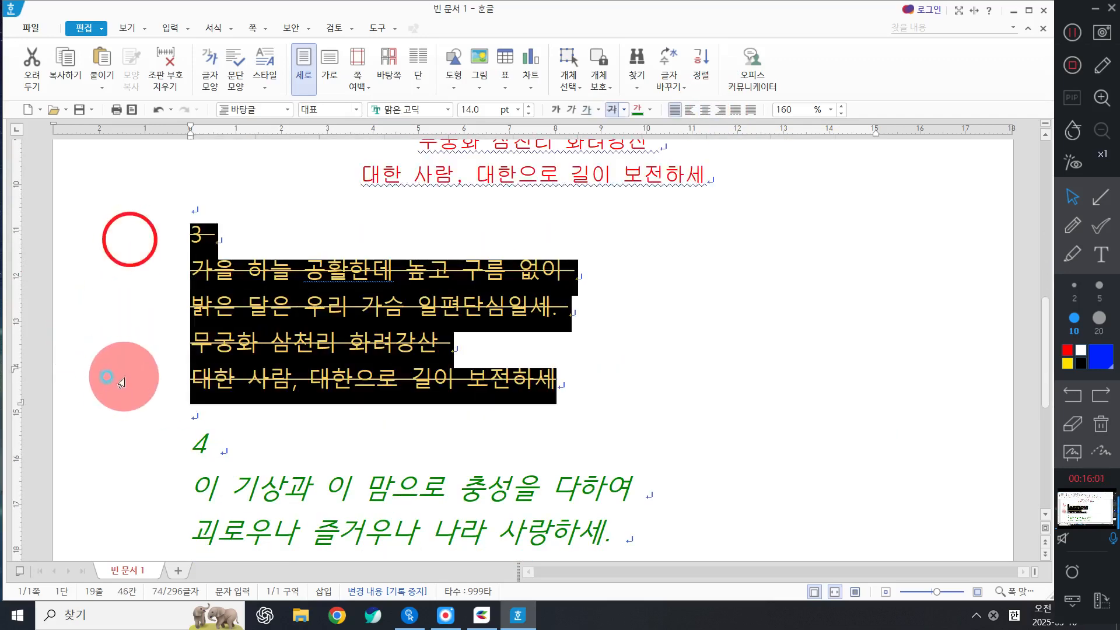
{"action": "left_click", "coordinate": [719, 109]}
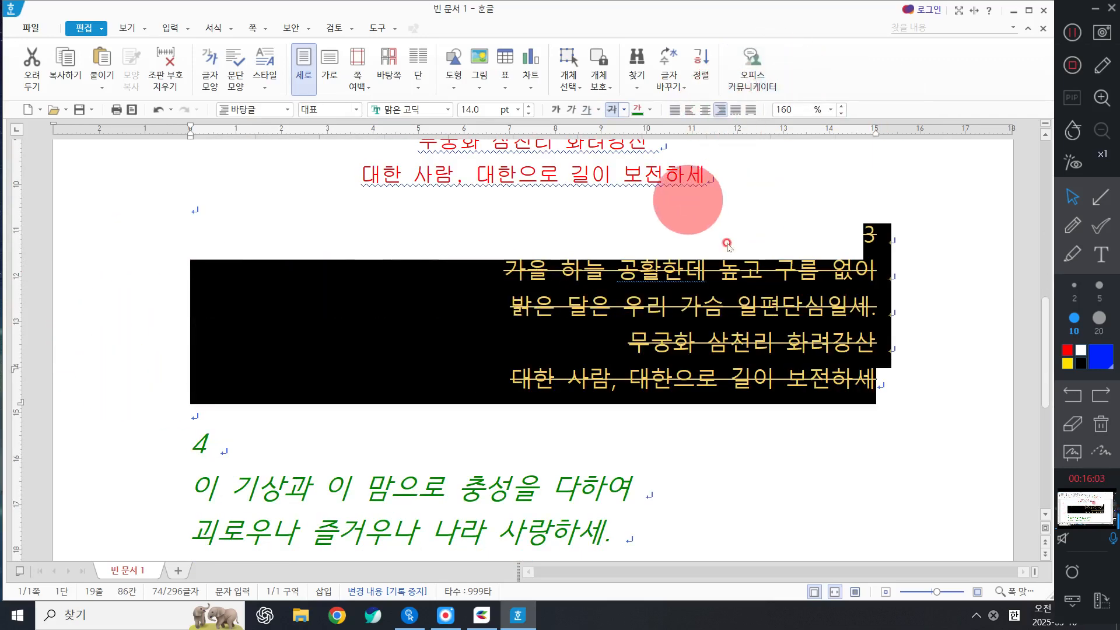
{"action": "left_click", "coordinate": [626, 337]}
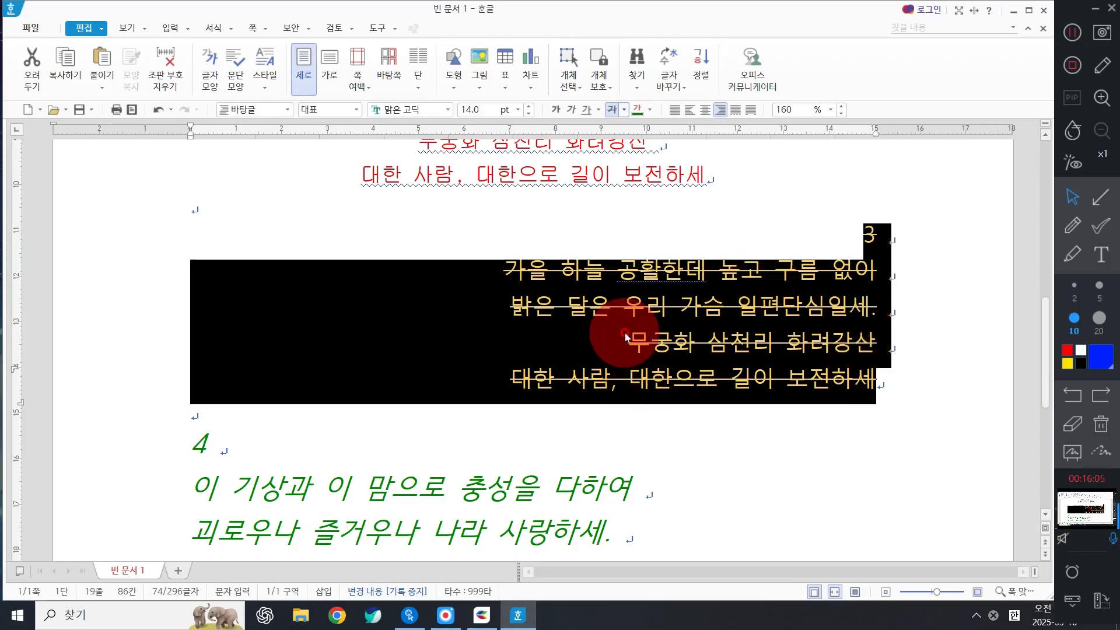
{"action": "left_click", "coordinate": [1073, 226]}
{"action": "left_click_drag", "start_coordinate": [870, 200], "coordinate": [904, 414]}
{"action": "mouse_move", "coordinate": [499, 245]}
{"action": "left_mouse_down"}
{"action": "mouse_move", "coordinate": [519, 359]}
{"action": "mouse_move", "coordinate": [513, 396]}
{"action": "mouse_move", "coordinate": [633, 394]}
{"action": "left_mouse_up"}
{"action": "left_click", "coordinate": [1098, 424]}
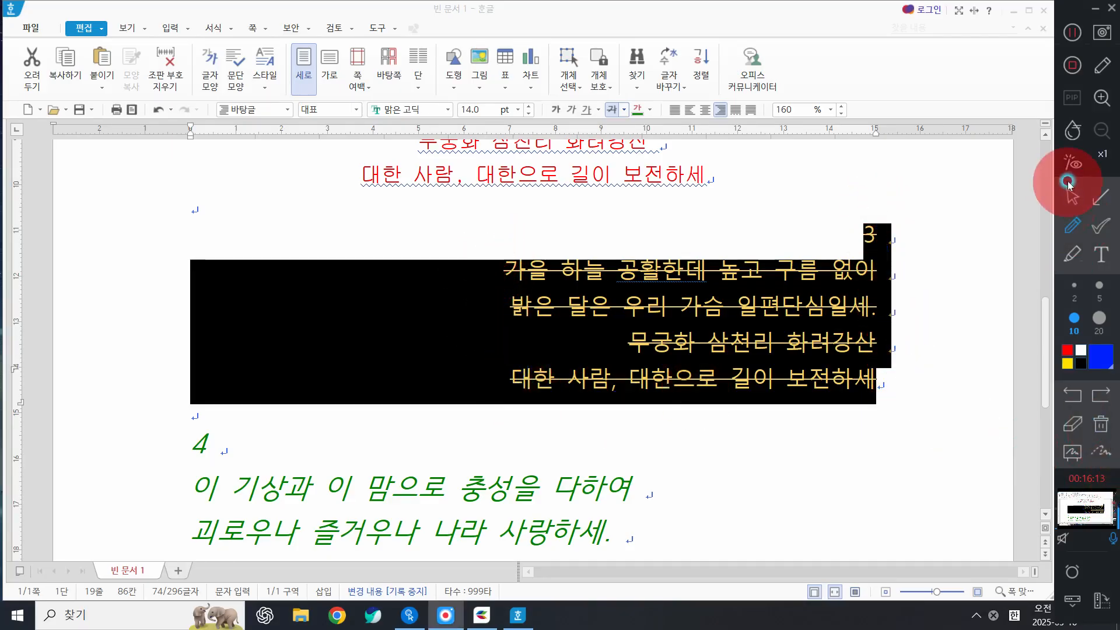
{"action": "left_click", "coordinate": [1072, 198]}
{"action": "left_click", "coordinate": [801, 359]}
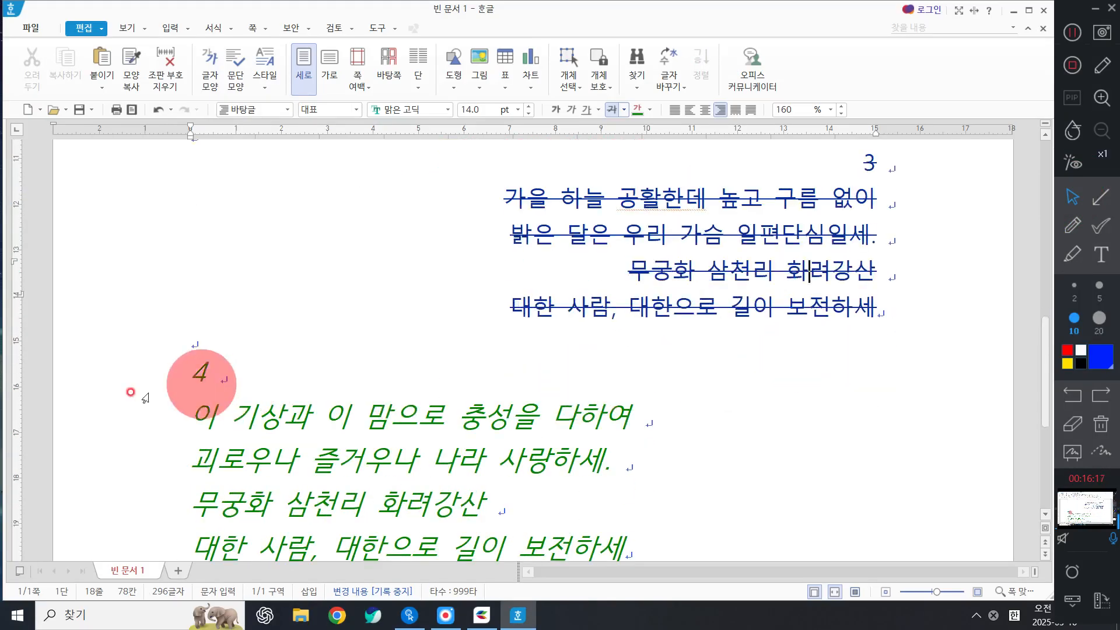
{"action": "left_click_drag", "start_coordinate": [141, 386], "coordinate": [200, 534]}
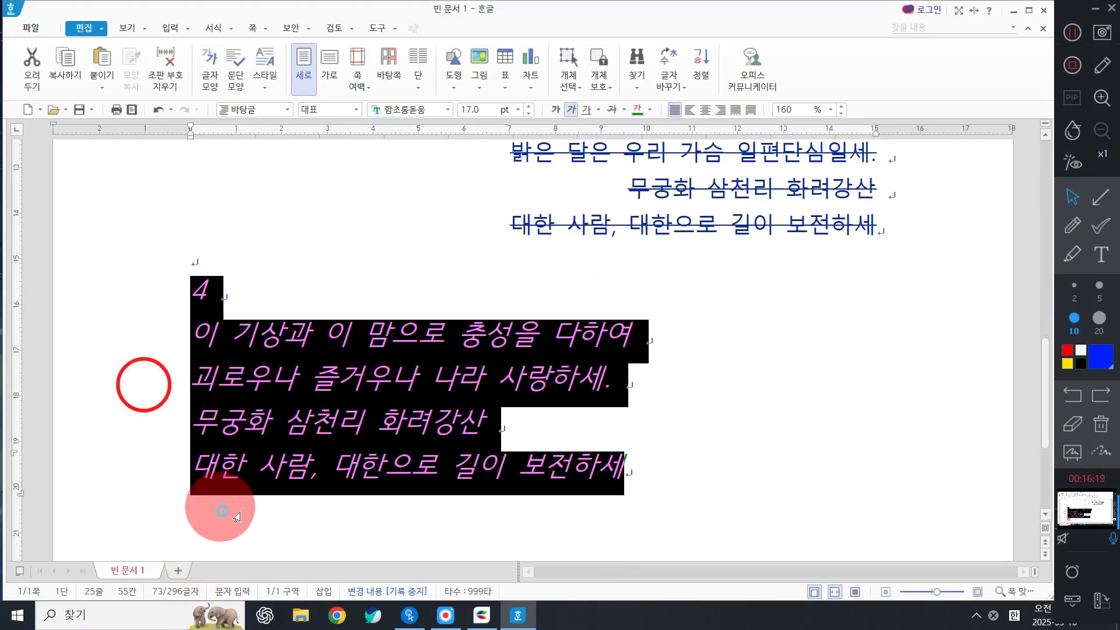
{"action": "left_click", "coordinate": [673, 433]}
{"action": "left_click", "coordinate": [225, 331]}
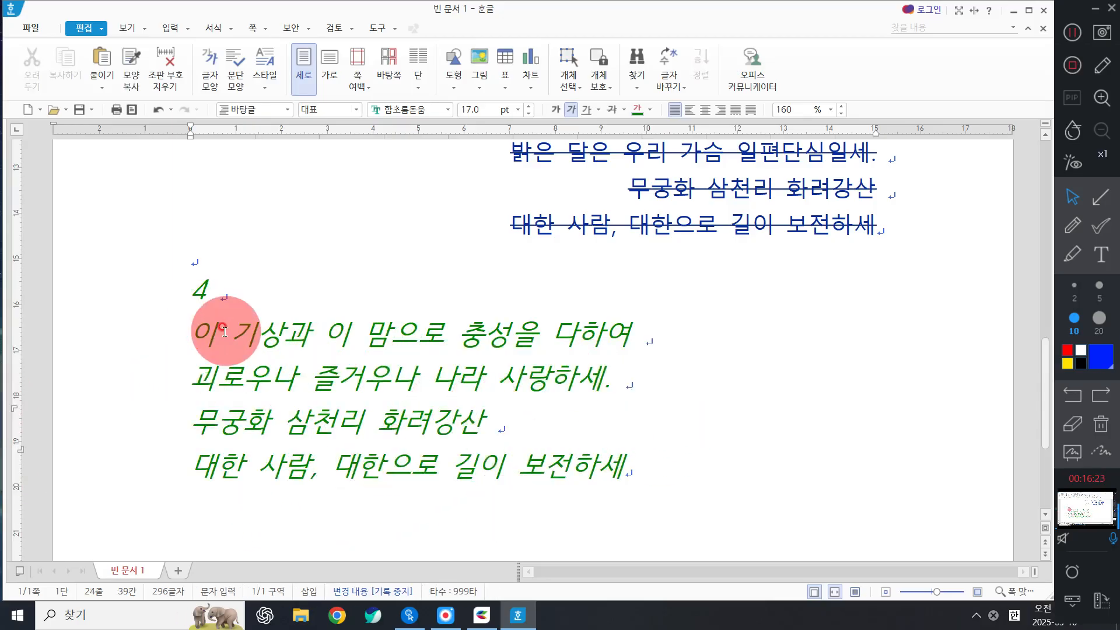
{"action": "scroll", "coordinate": [230, 320], "scroll_direction": "up", "scroll_amount": 5}
{"action": "scroll", "coordinate": [393, 318], "scroll_direction": "down", "scroll_amount": 6}
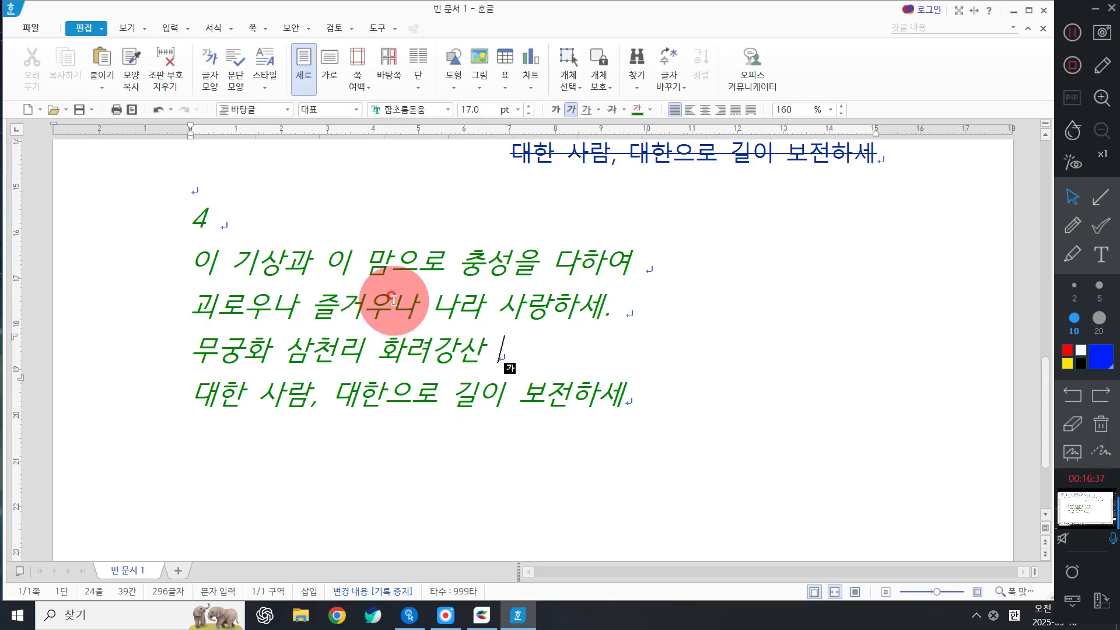
{"action": "left_click", "coordinate": [415, 294]}
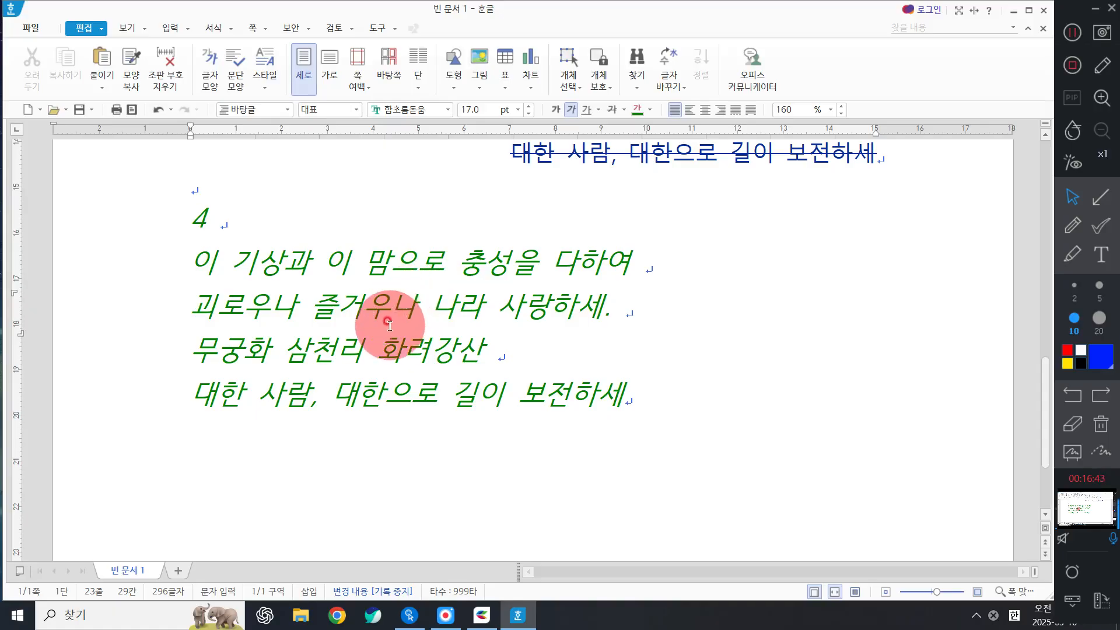
{"action": "left_click", "coordinate": [513, 258]}
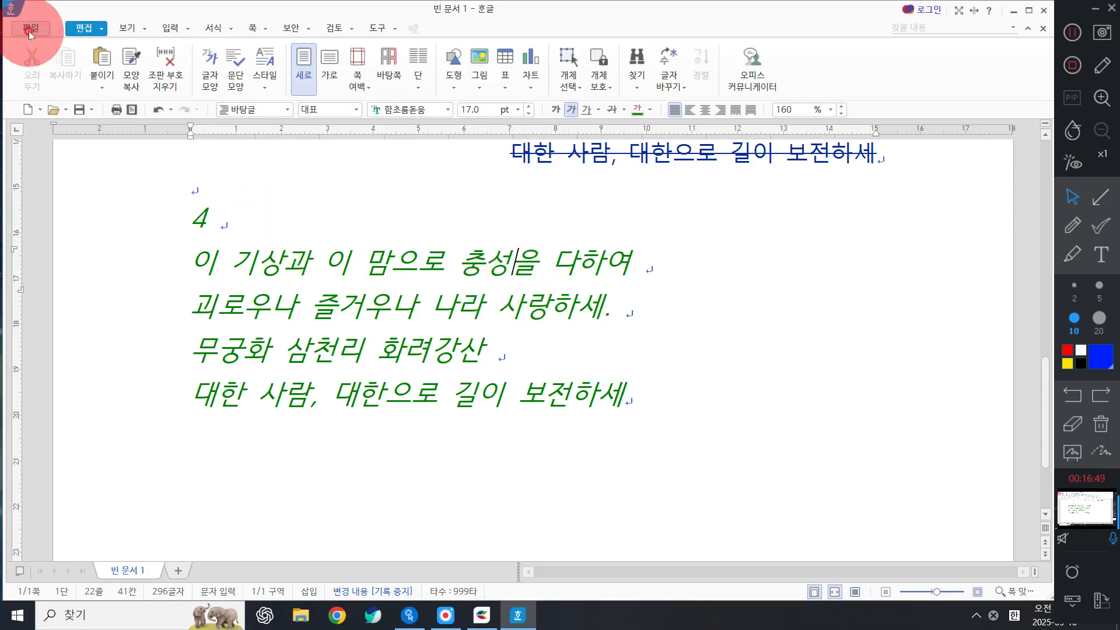
Choose 저장하기 from the 파일 menu to open the save dialog.
{"action": "left_click", "coordinate": [474, 276]}
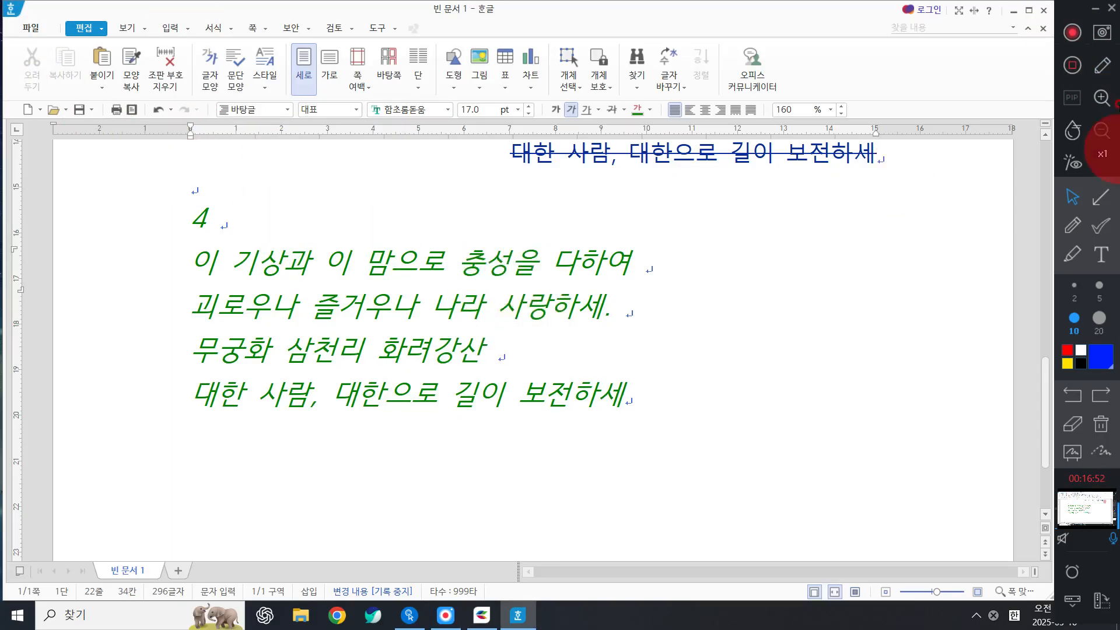
{"action": "left_click", "coordinate": [40, 28]}
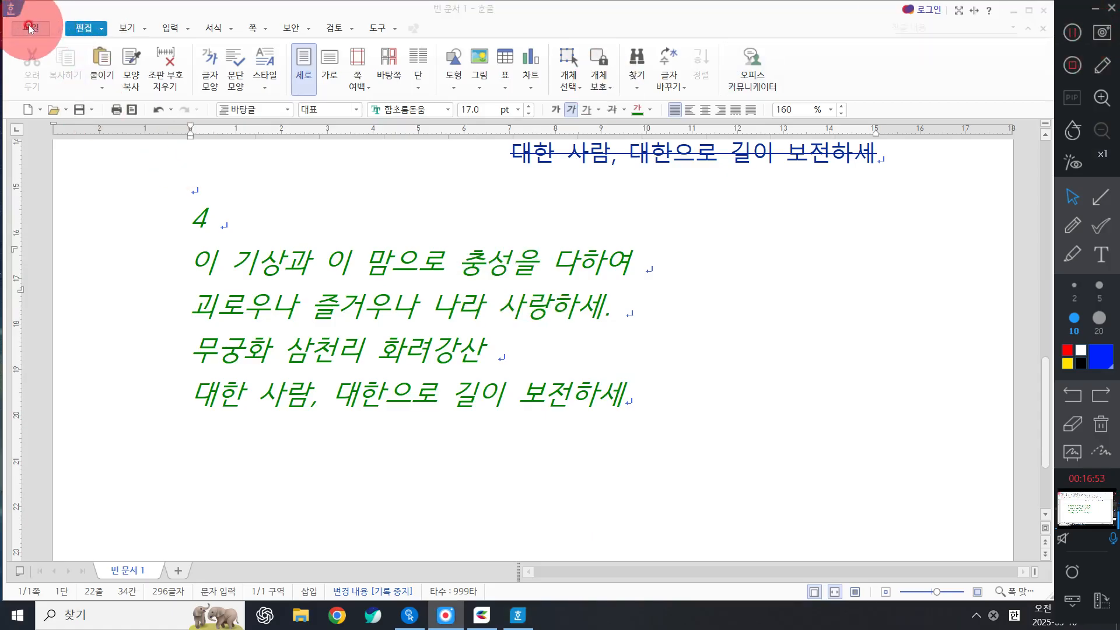
{"action": "left_click", "coordinate": [40, 28]}
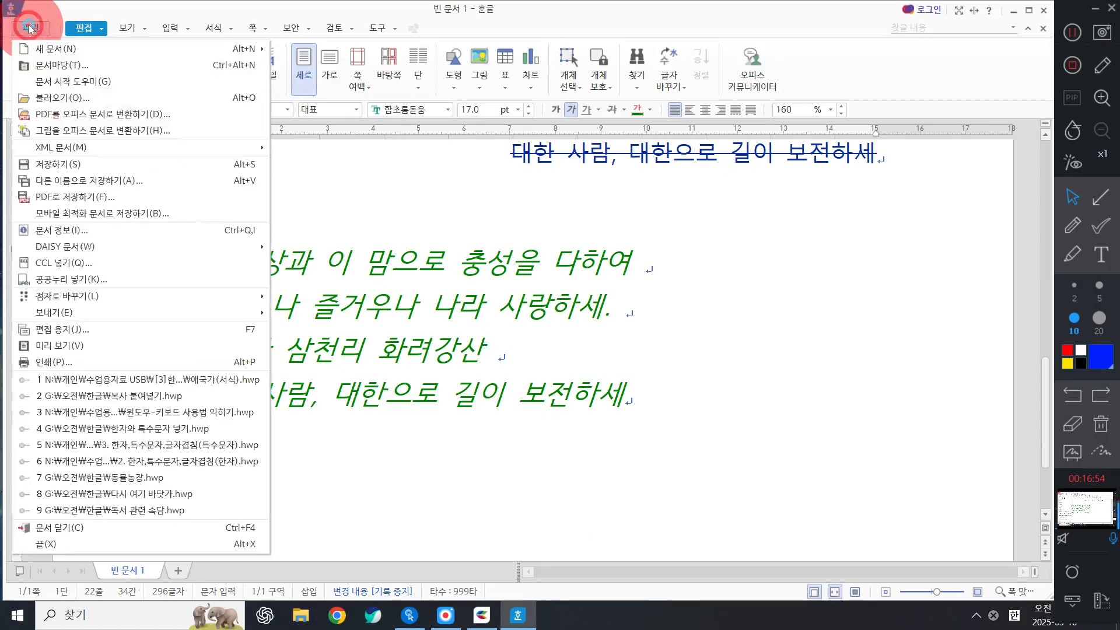
{"action": "left_click", "coordinate": [68, 164]}
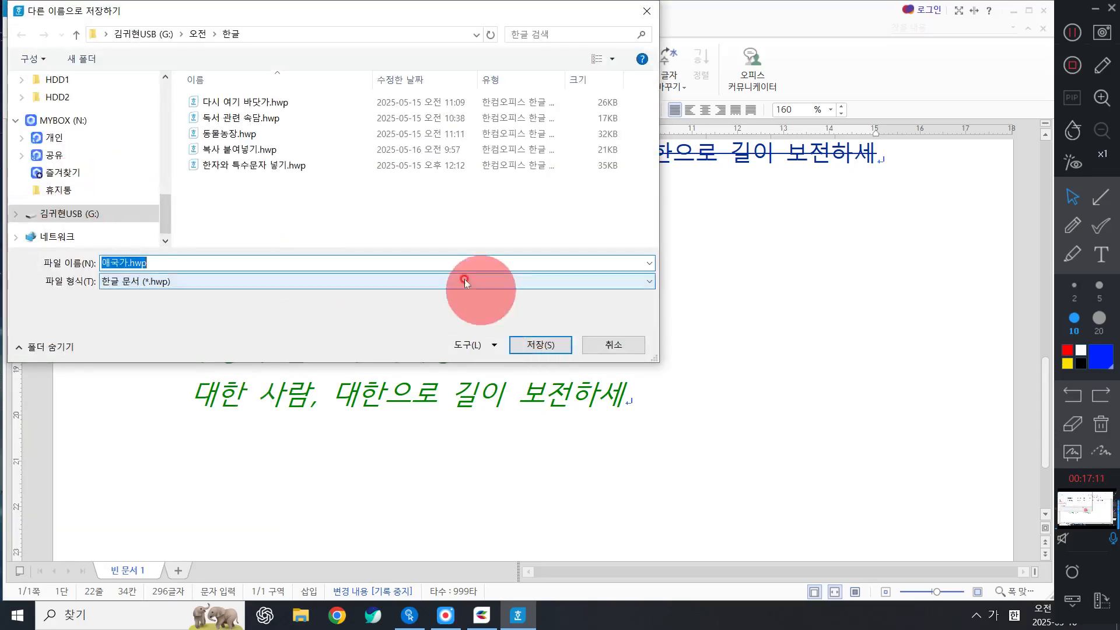
{"action": "left_click", "coordinate": [1102, 201]}
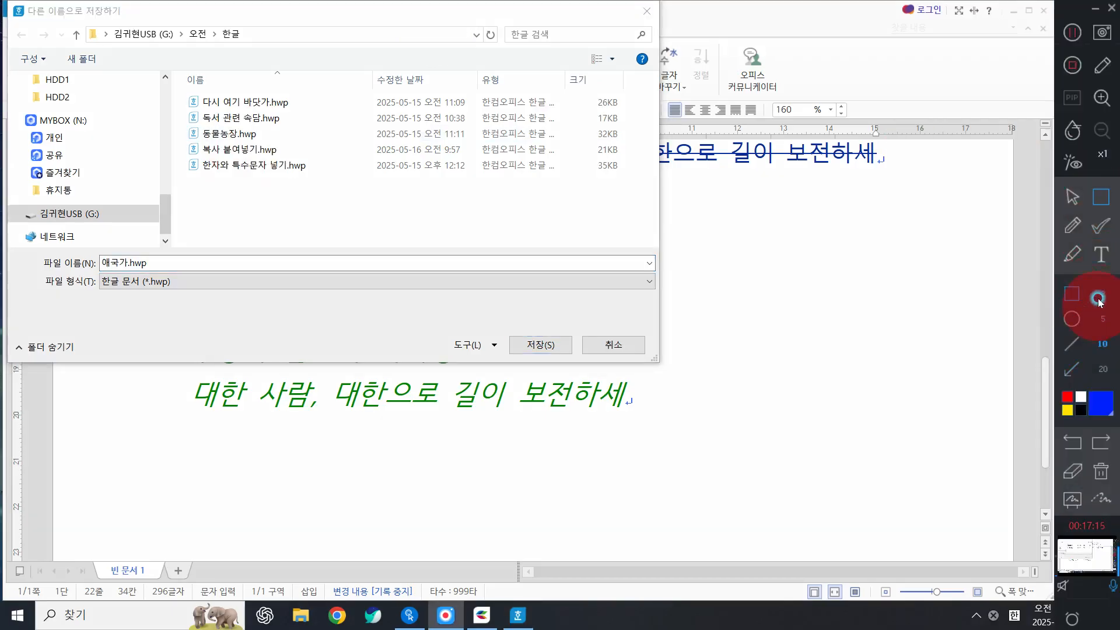
{"action": "mouse_move", "coordinate": [9, 1]}
{"action": "left_mouse_down"}
{"action": "mouse_move", "coordinate": [109, 26]}
{"action": "mouse_move", "coordinate": [149, 23]}
{"action": "left_mouse_up"}
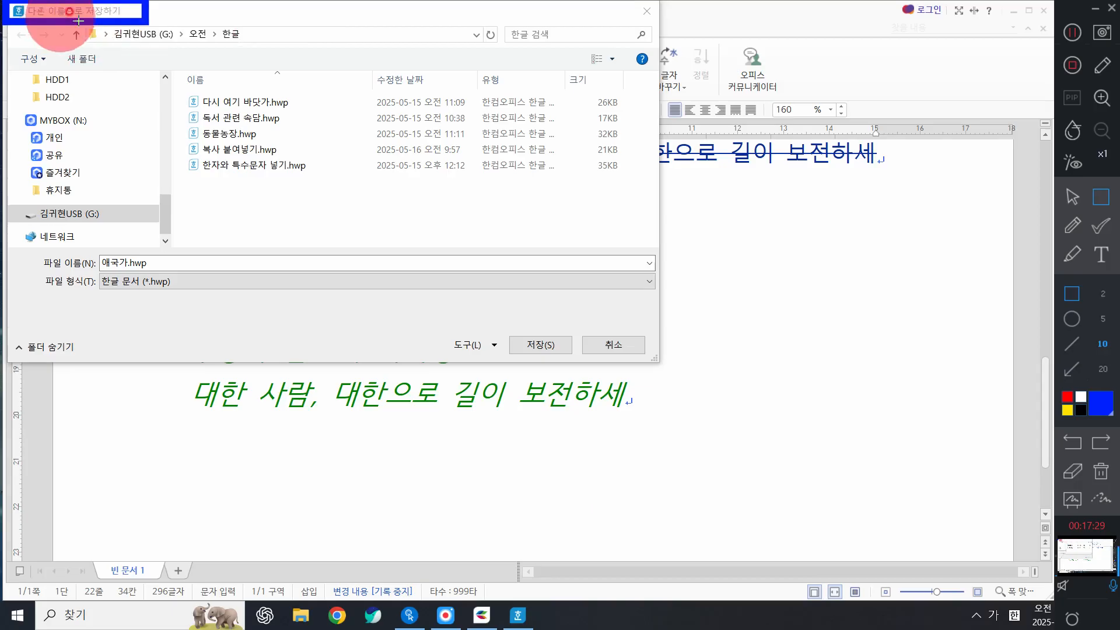
{"action": "left_click_drag", "start_coordinate": [79, 20], "coordinate": [263, 53]}
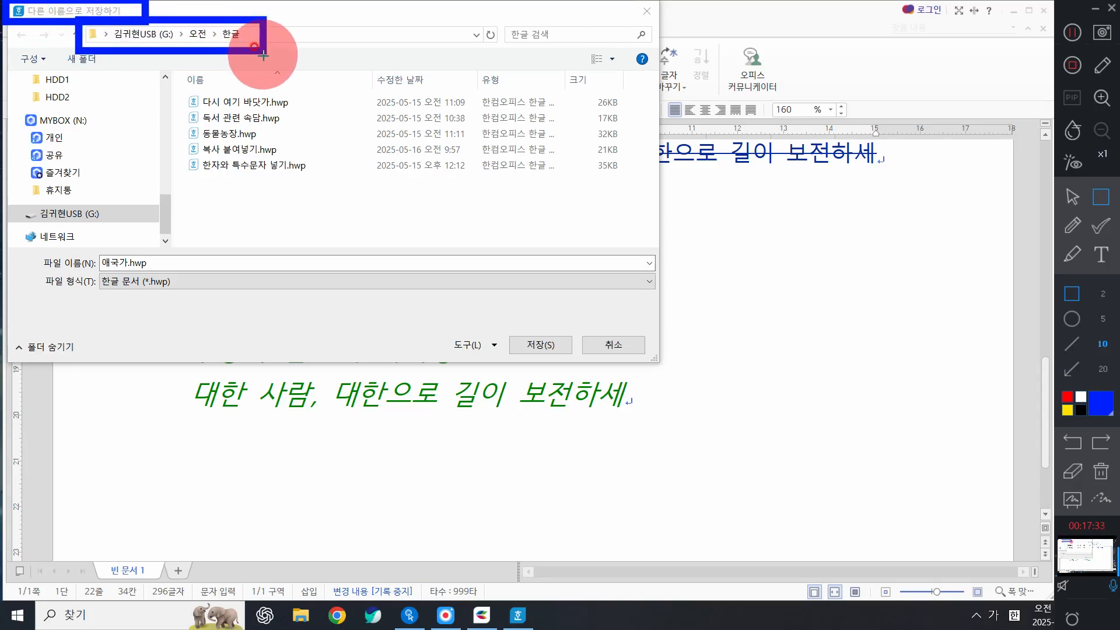
{"action": "key", "text": "ctrl+z"}
{"action": "left_click_drag", "start_coordinate": [86, 26], "coordinate": [265, 51]}
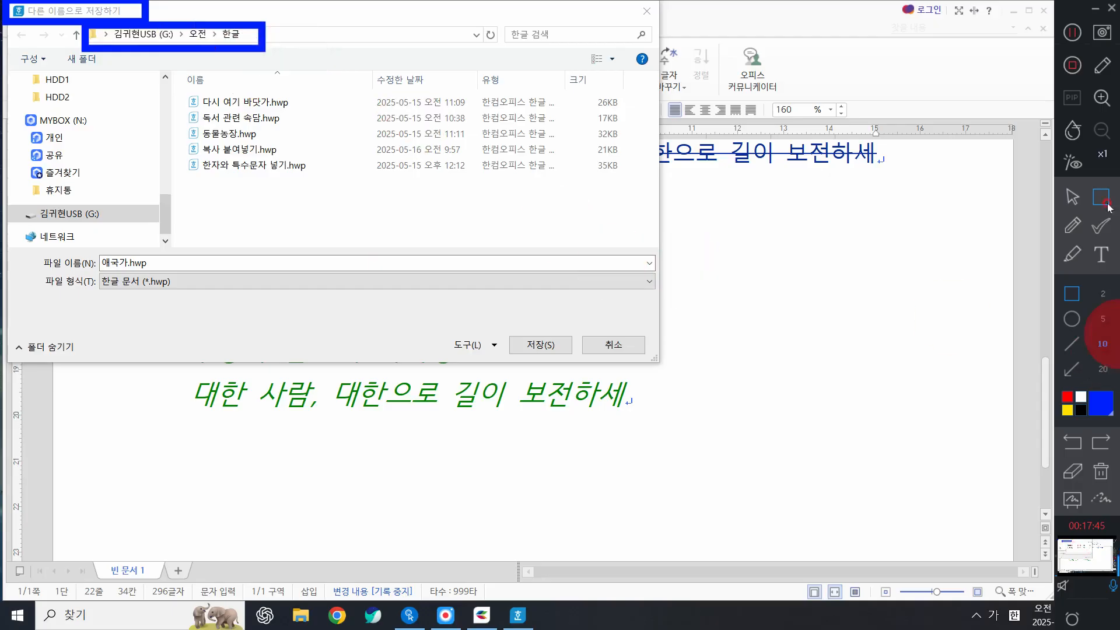
{"action": "left_click", "coordinate": [1072, 201]}
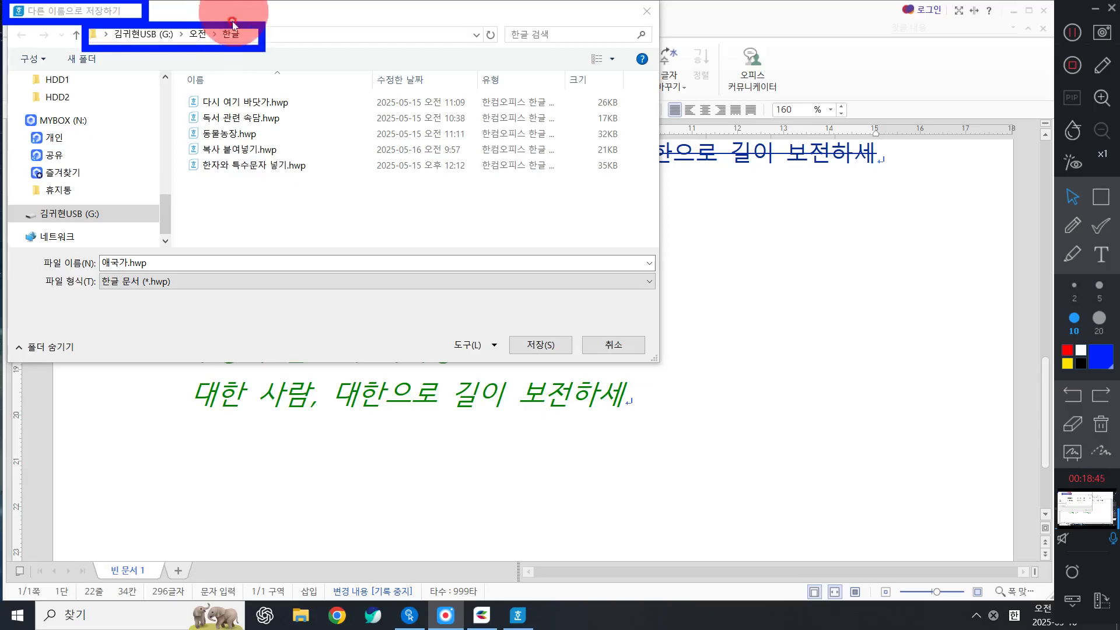
Complete the file name 애국가 and save it in the 한글 folder.
{"action": "left_click", "coordinate": [1101, 424]}
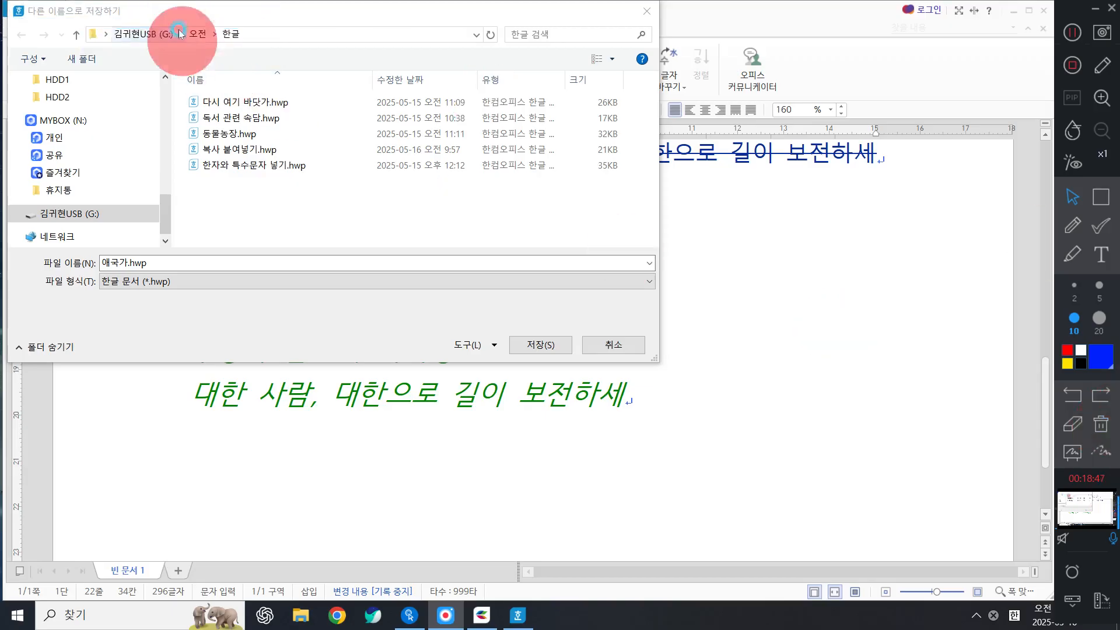
{"action": "left_click", "coordinate": [169, 262]}
{"action": "type", "text": "ㅏ"}
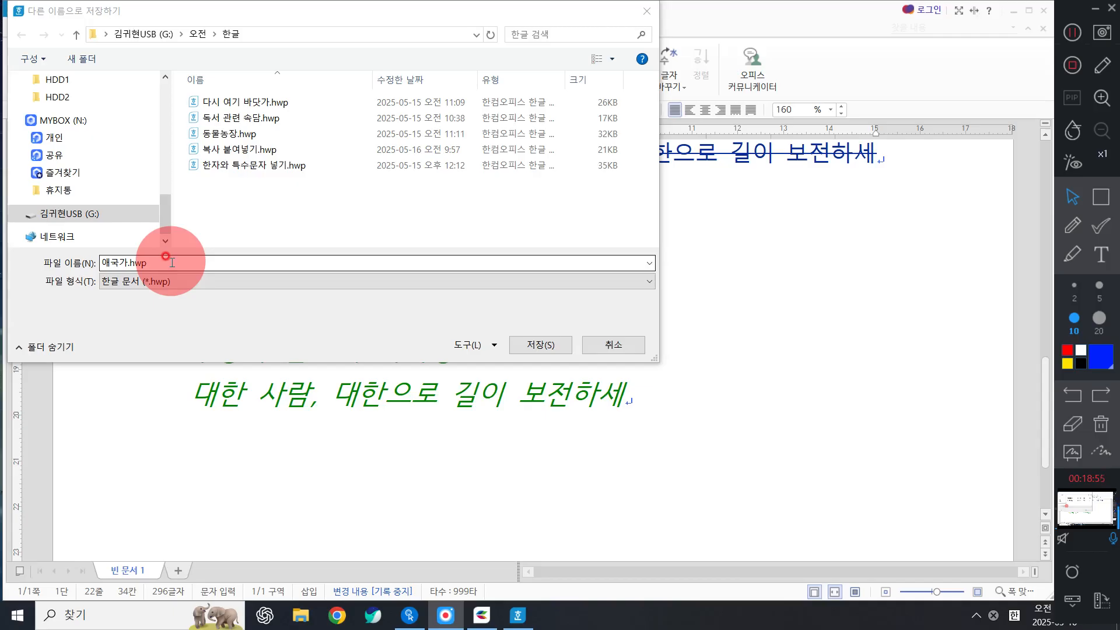
{"action": "left_click", "coordinate": [541, 344]}
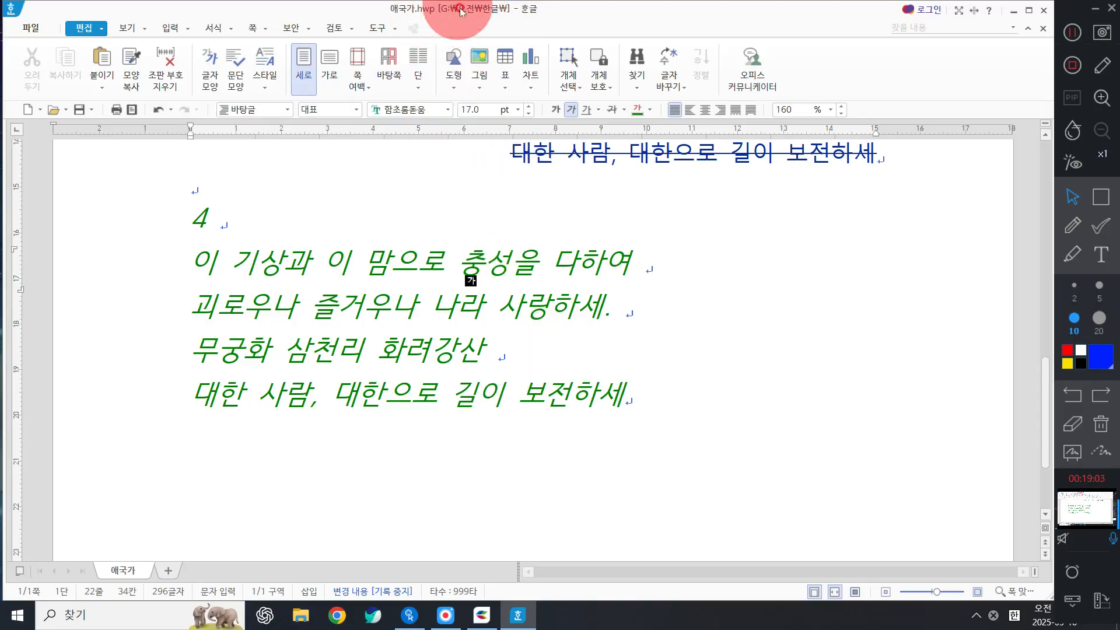
Close 애국가.hwp so the blank 빈 문서 1 remains, with the caret on its page.
{"action": "left_click", "coordinate": [1044, 29]}
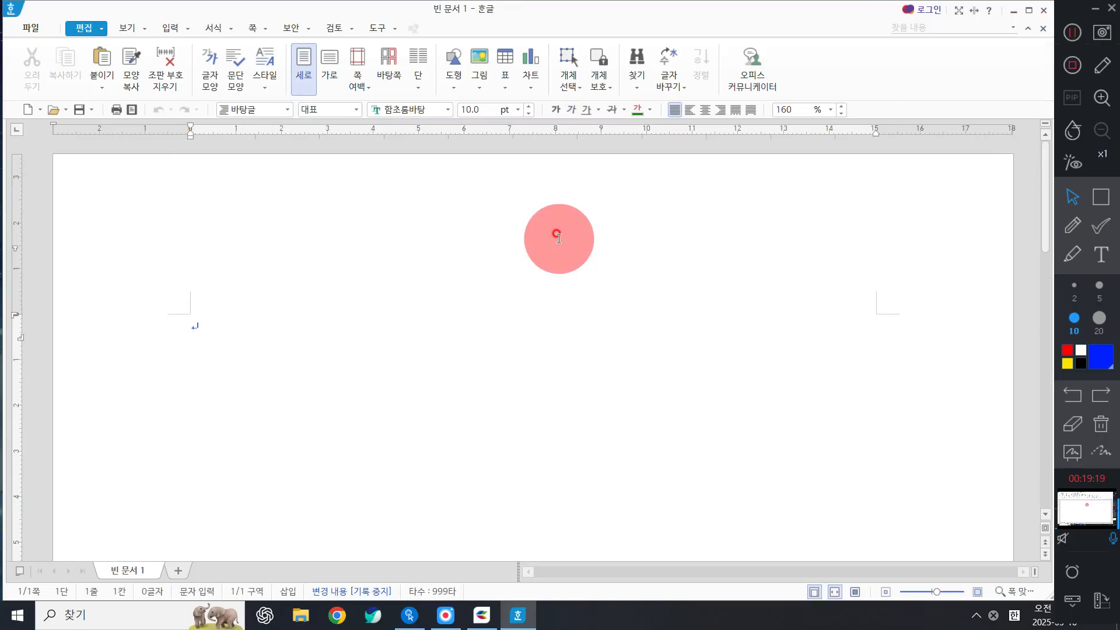
{"action": "type", "text": "가"}
{"action": "left_click", "coordinate": [249, 399]}
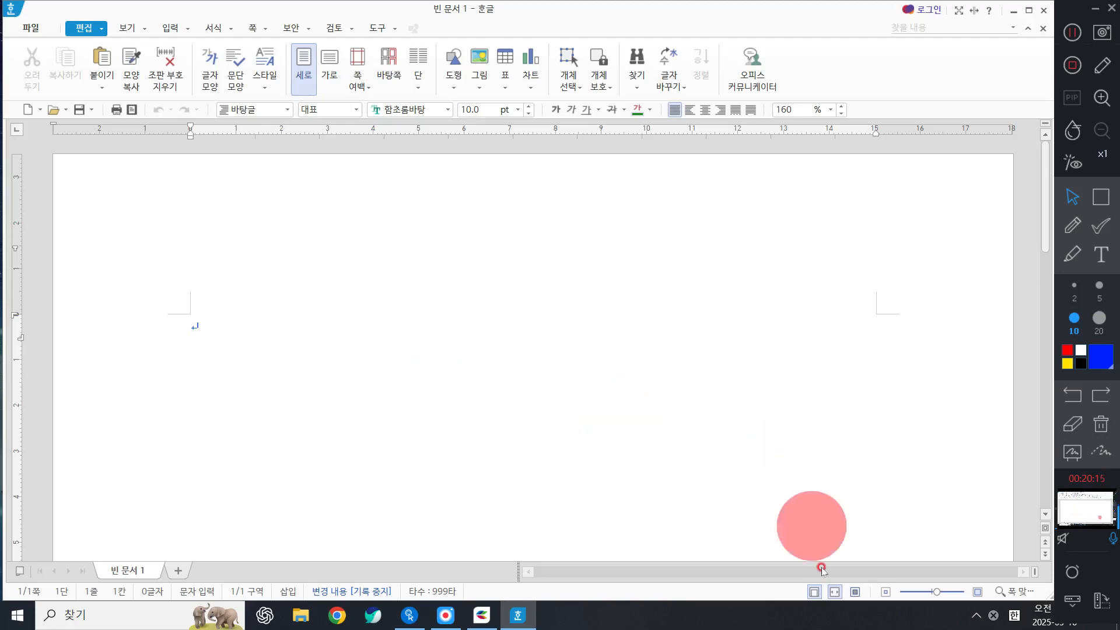
Turn off page view and type 경기도 소재 국립박물관 and 지도 박물관 on separate lines, ending on a blank line.
{"action": "left_click", "coordinate": [814, 592]}
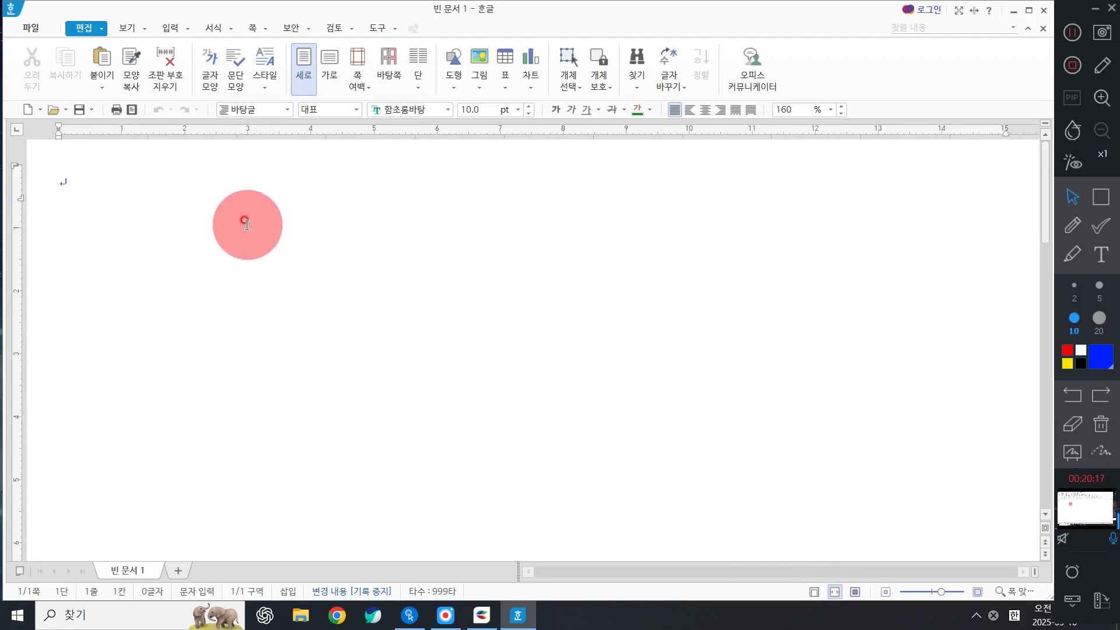
{"action": "type", "text": "경기도 솟"}
{"action": "type", "text": "재 "}
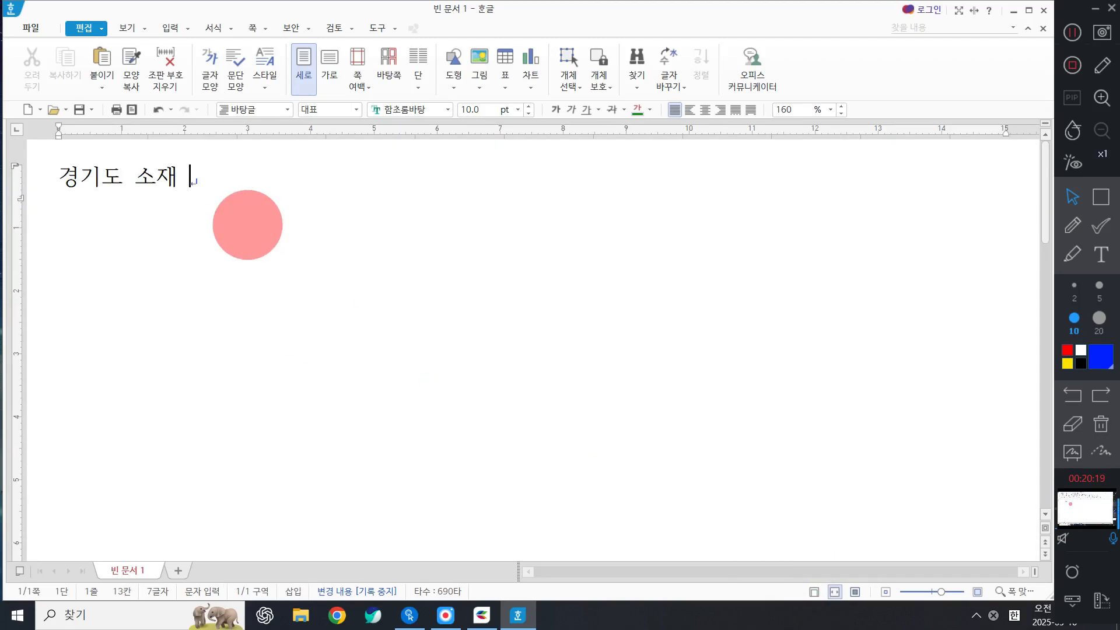
{"action": "type", "text": "국립박물"}
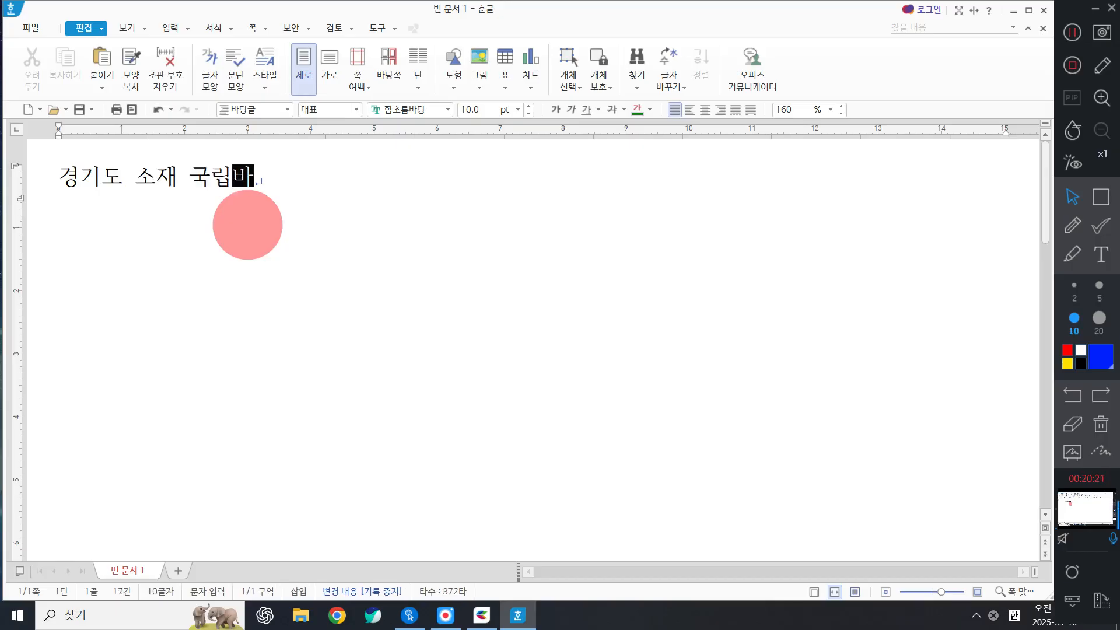
{"action": "type", "text": "관"}
{"action": "key", "text": "Return"}
{"action": "type", "text": "지도 "}
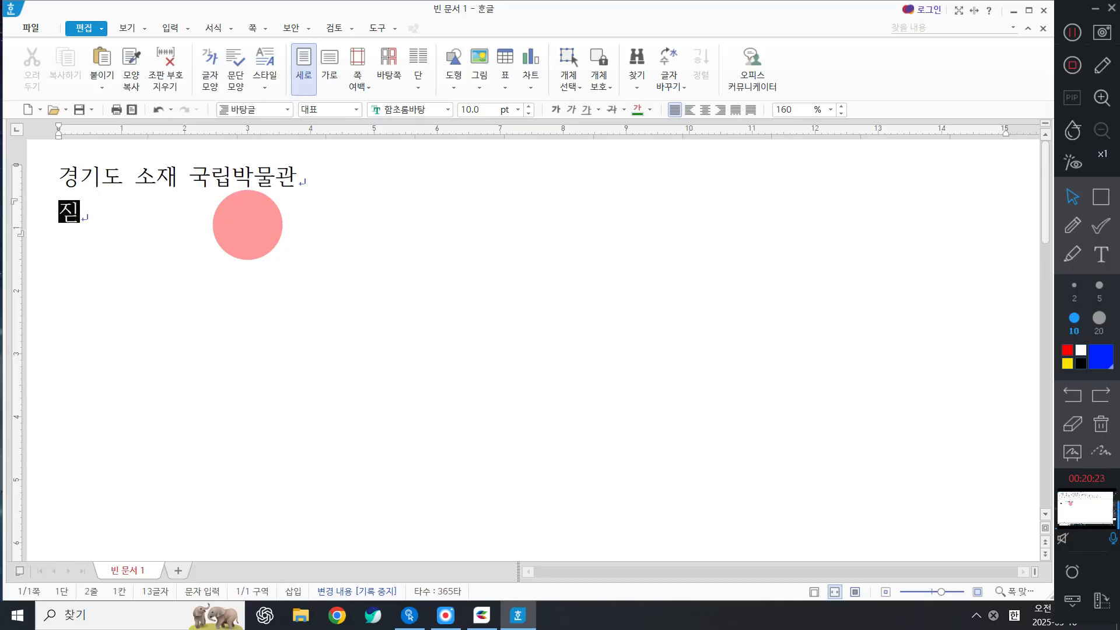
{"action": "type", "text": "박물관"}
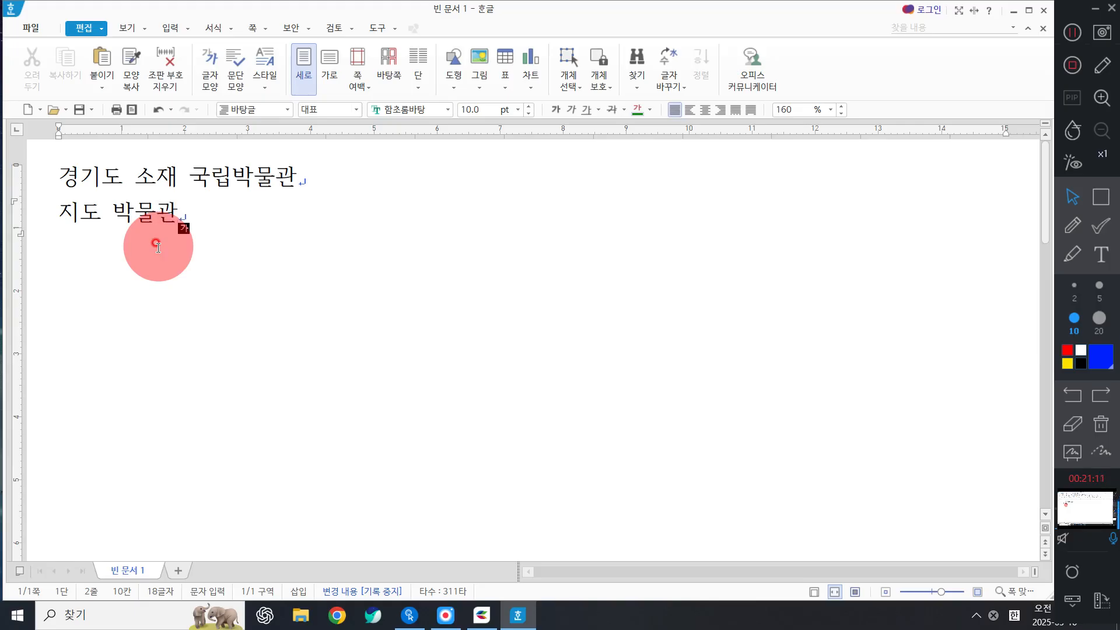
{"action": "key", "text": "Return"}
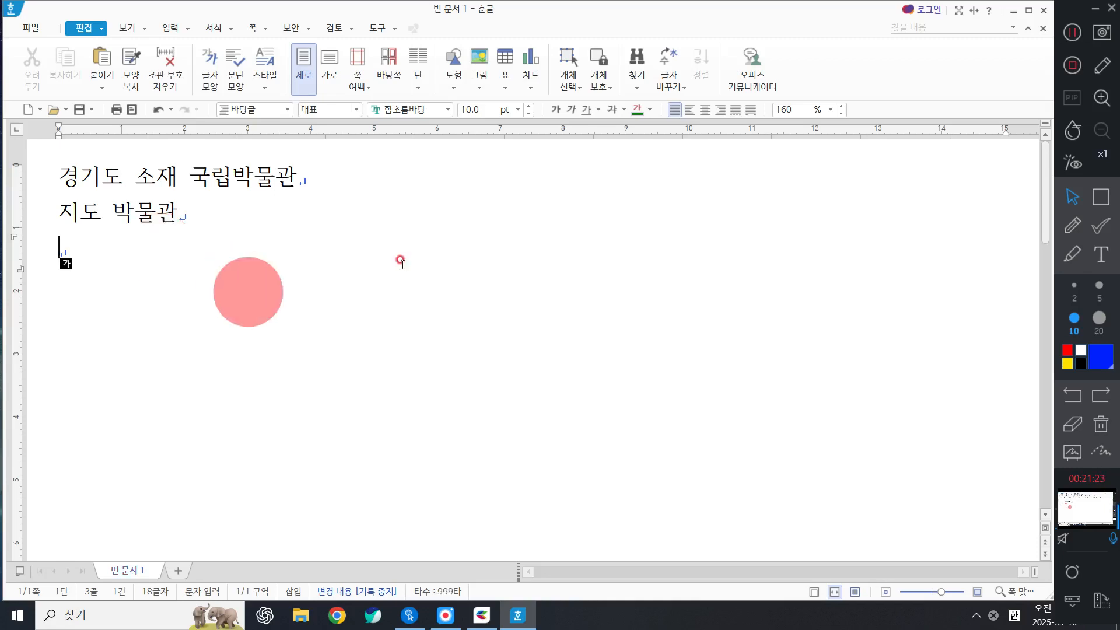
Open the 문자표 character map with Ctrl+F10 to choose a symbol for the third line.
{"action": "left_click", "coordinate": [1101, 254]}
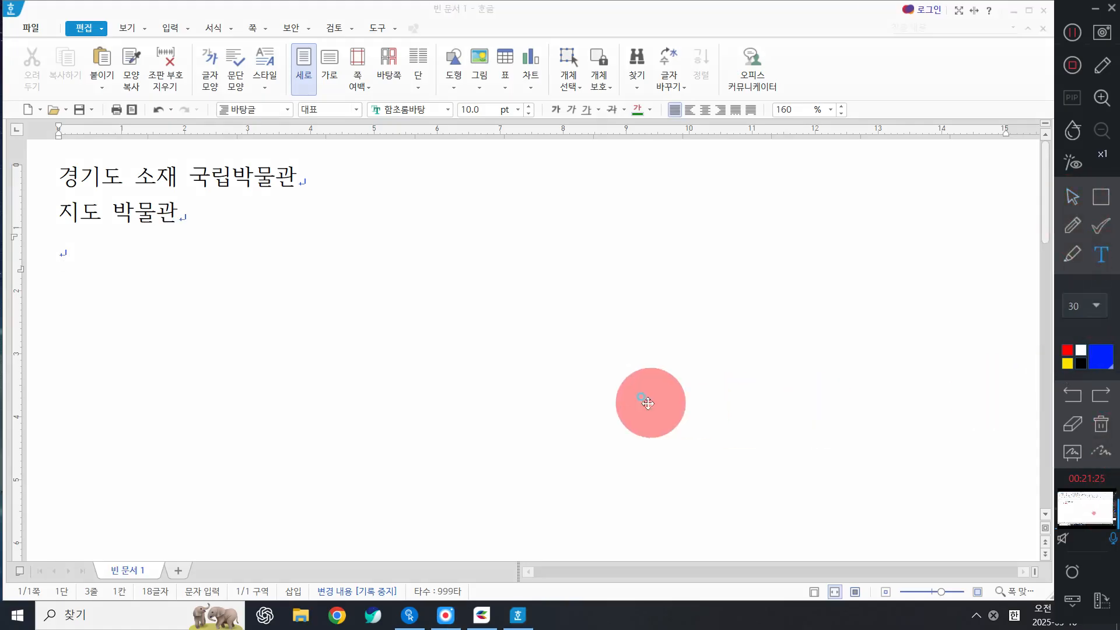
{"action": "left_click", "coordinate": [648, 404]}
{"action": "key", "text": "BackSpace"}
{"action": "key", "text": "Hangul"}
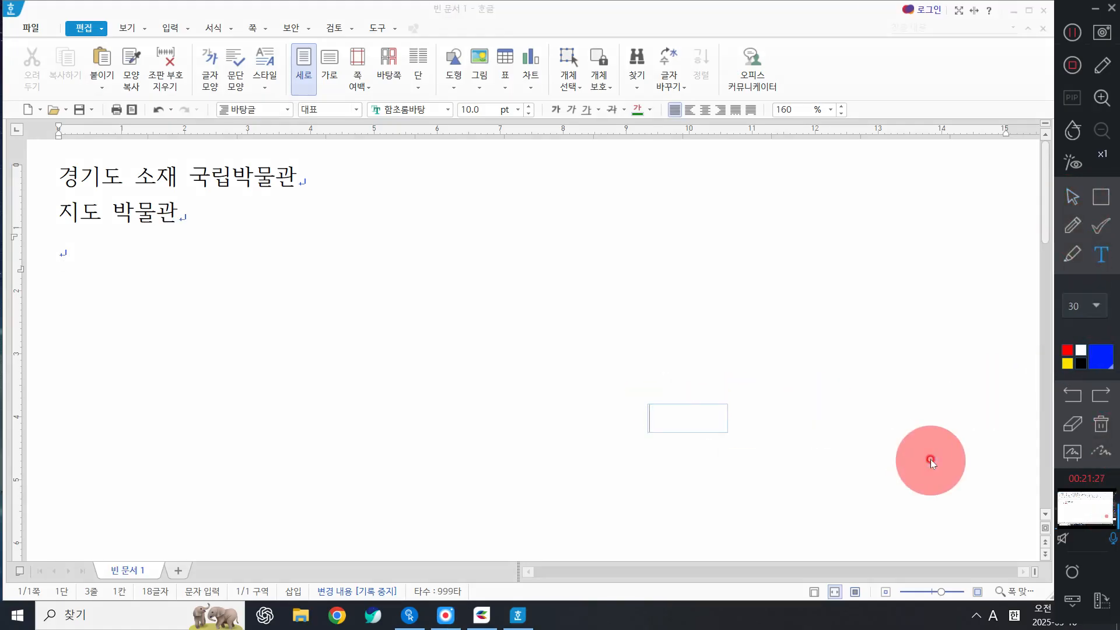
{"action": "type", "text": "CTrl"}
{"action": "key", "text": "BackSpace"}
{"action": "key", "text": "BackSpace"}
{"action": "key", "text": "BackSpace"}
{"action": "type", "text": "trl + "}
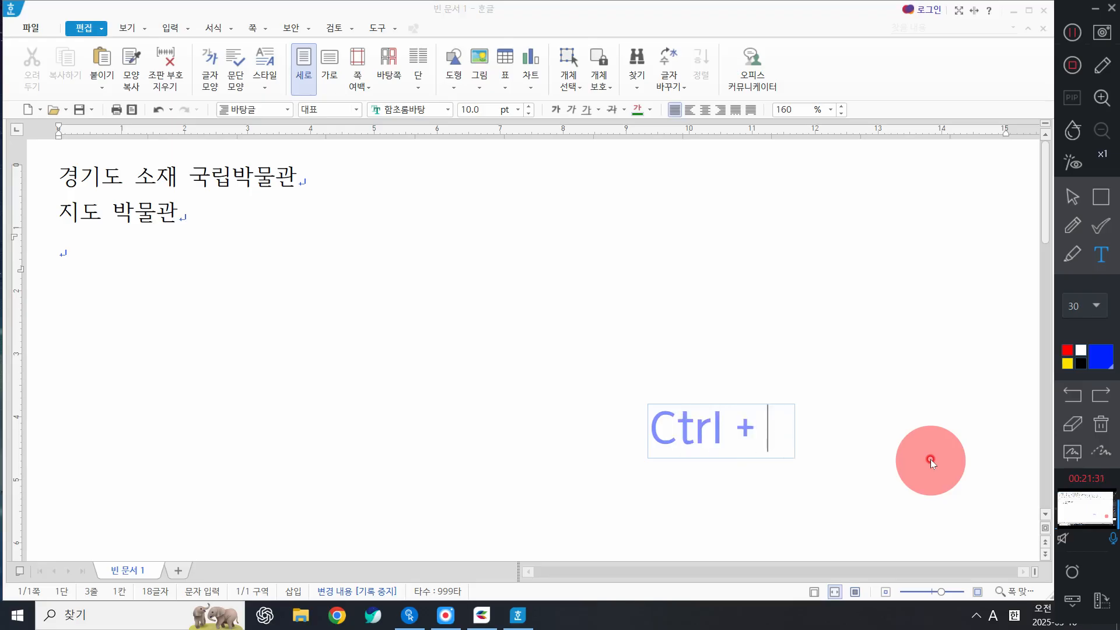
{"action": "type", "text": "F10"}
{"action": "left_click", "coordinate": [930, 459]}
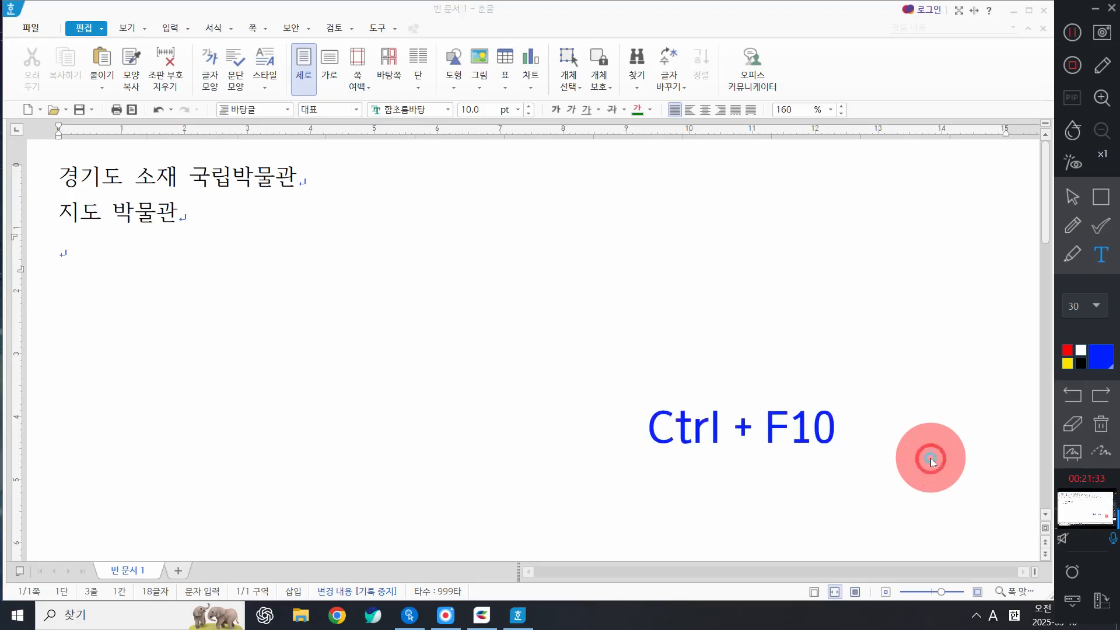
{"action": "left_click", "coordinate": [1072, 196]}
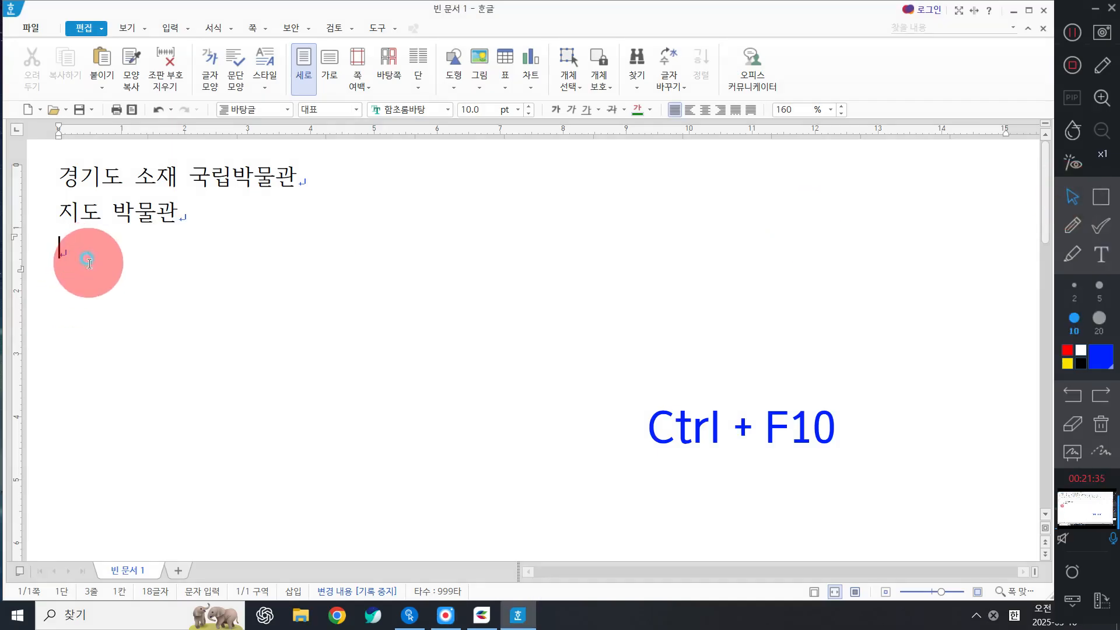
{"action": "key", "text": "ctrl+F10"}
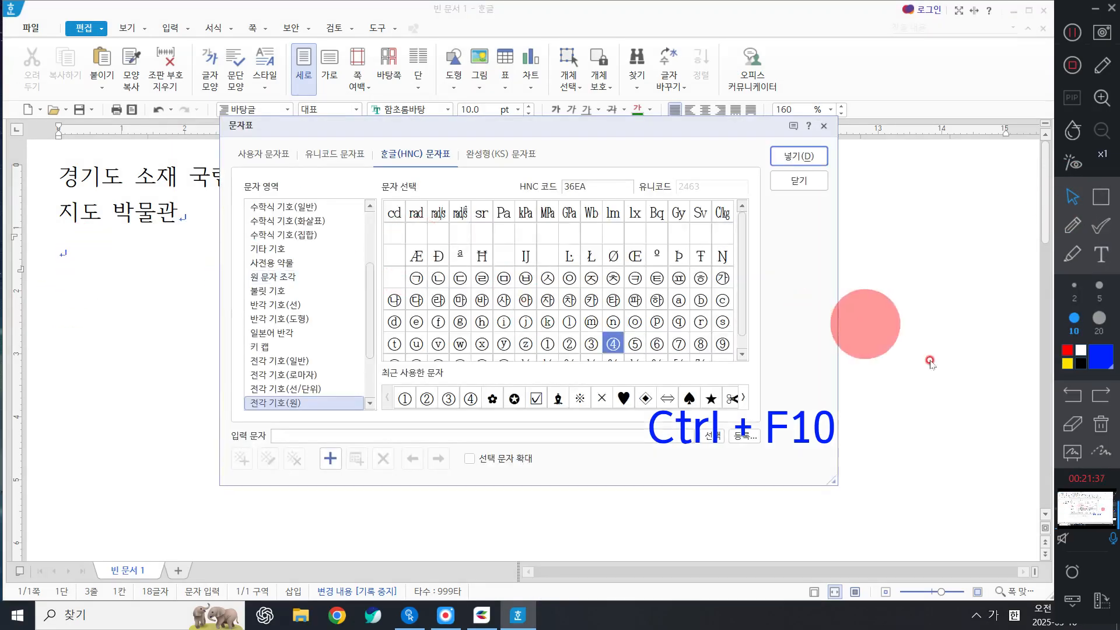
{"action": "left_click", "coordinate": [1101, 424]}
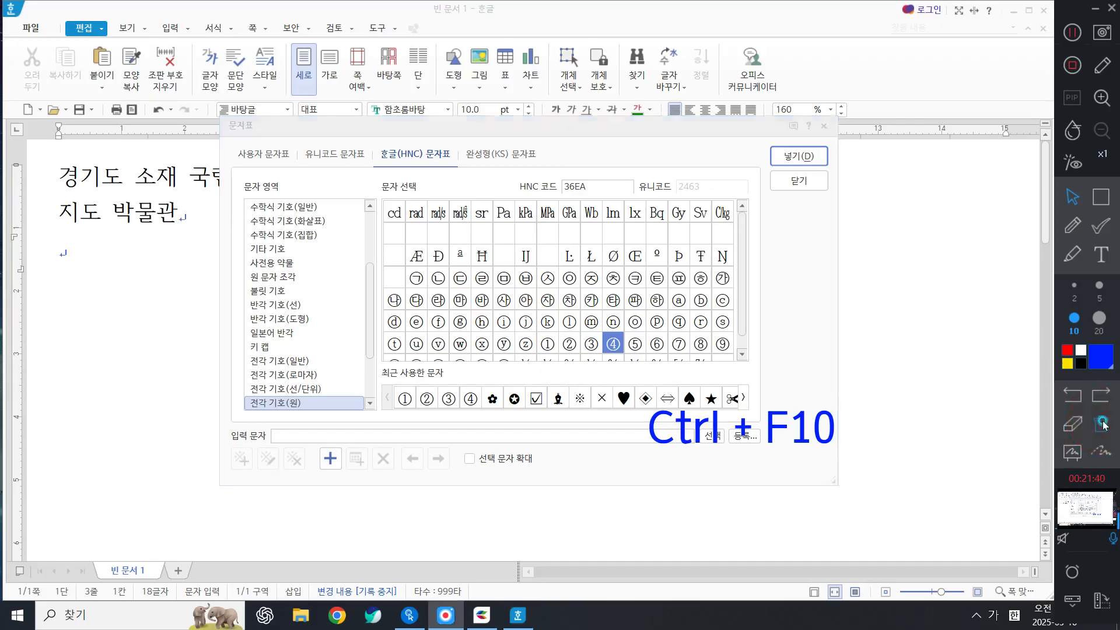
{"action": "left_click", "coordinate": [398, 163]}
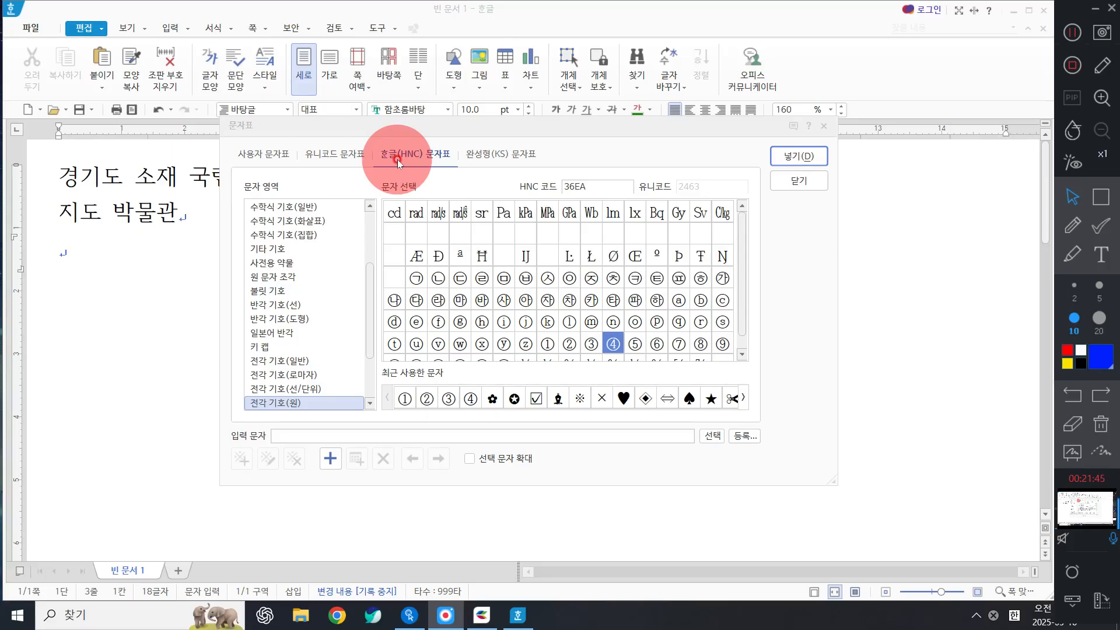
{"action": "left_click", "coordinate": [782, 198]}
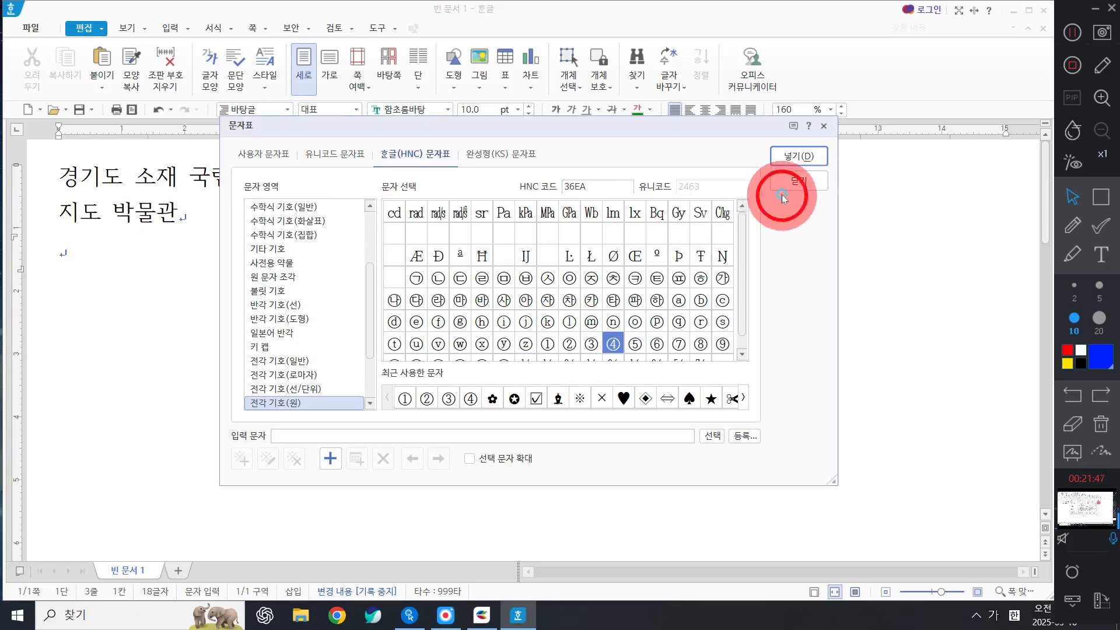
{"action": "left_click", "coordinate": [793, 181]}
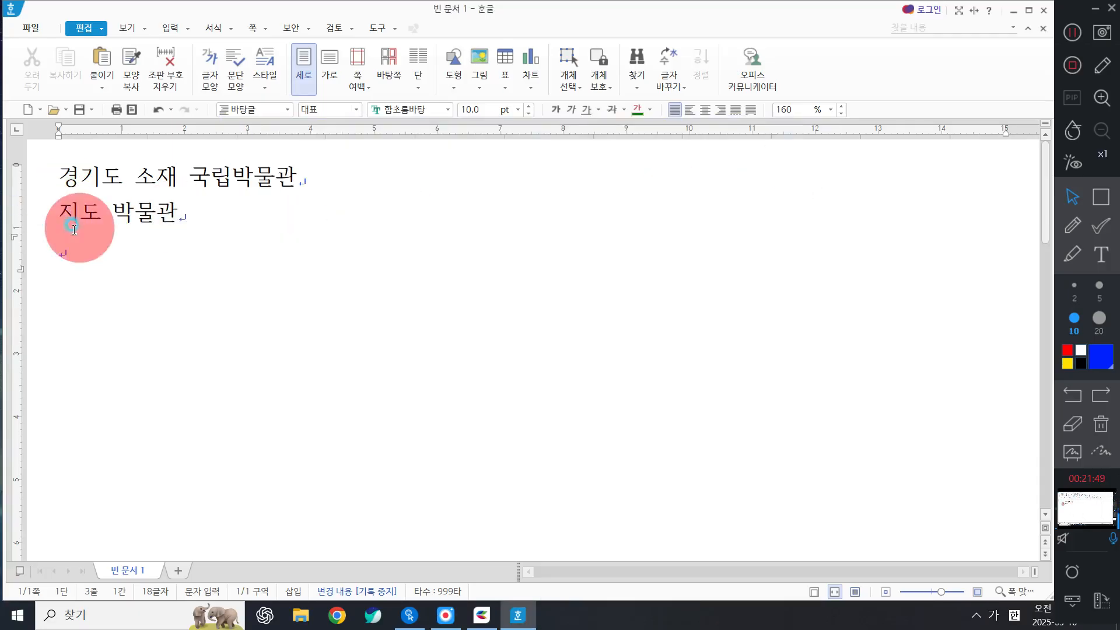
{"action": "left_click", "coordinate": [88, 255]}
{"action": "key", "text": "ctrl+F10"}
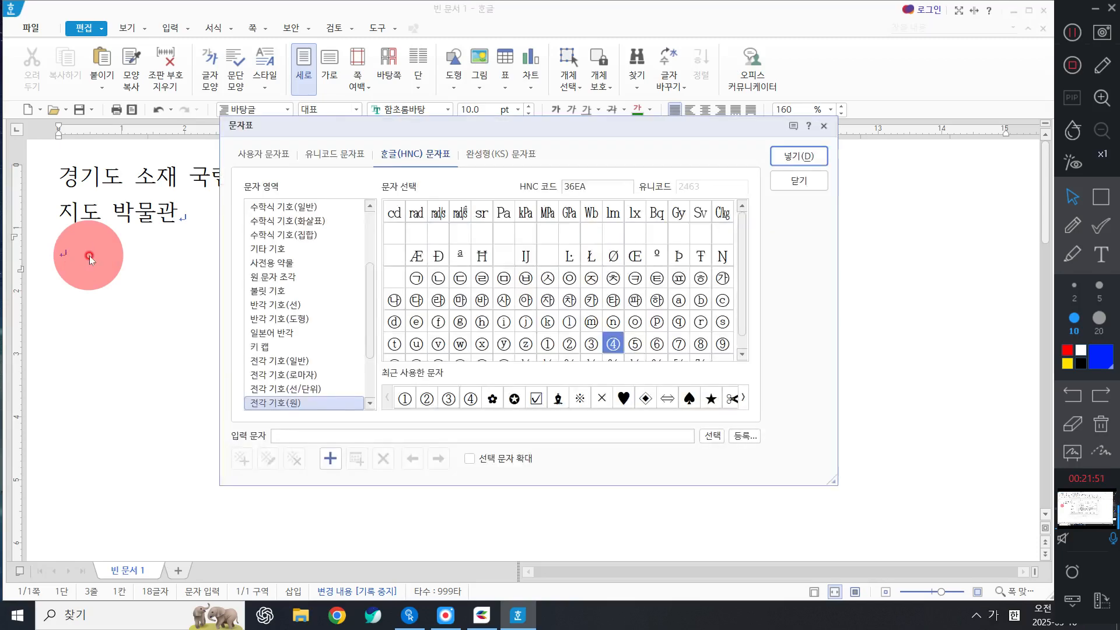
{"action": "left_click", "coordinate": [1101, 197]}
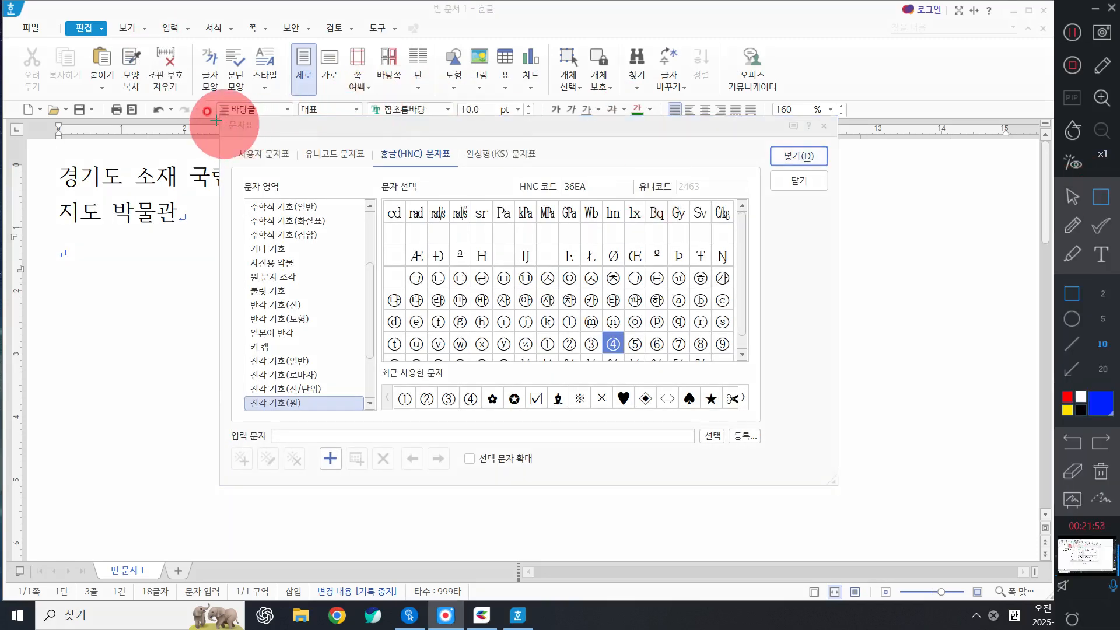
{"action": "left_click_drag", "start_coordinate": [207, 105], "coordinate": [283, 147]}
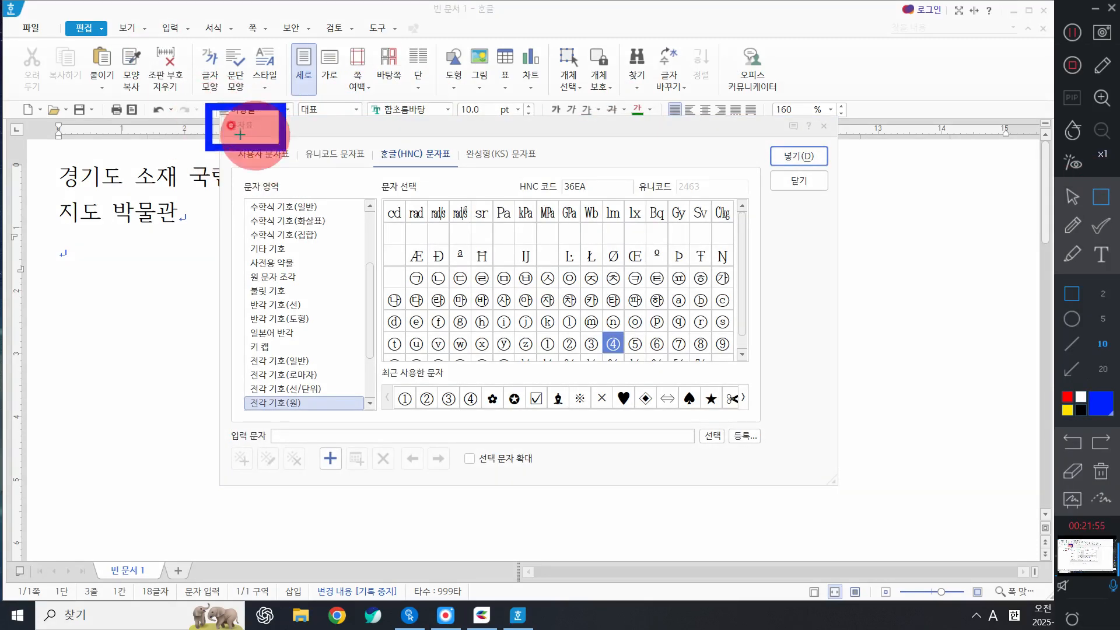
{"action": "left_click", "coordinate": [1073, 198]}
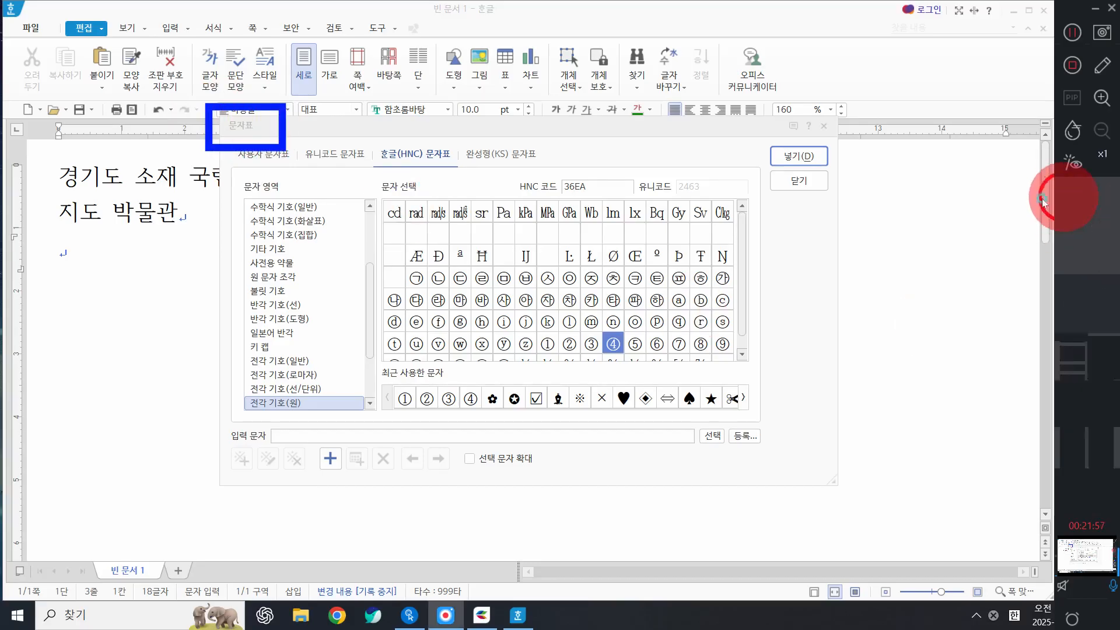
{"action": "left_click", "coordinate": [430, 131]}
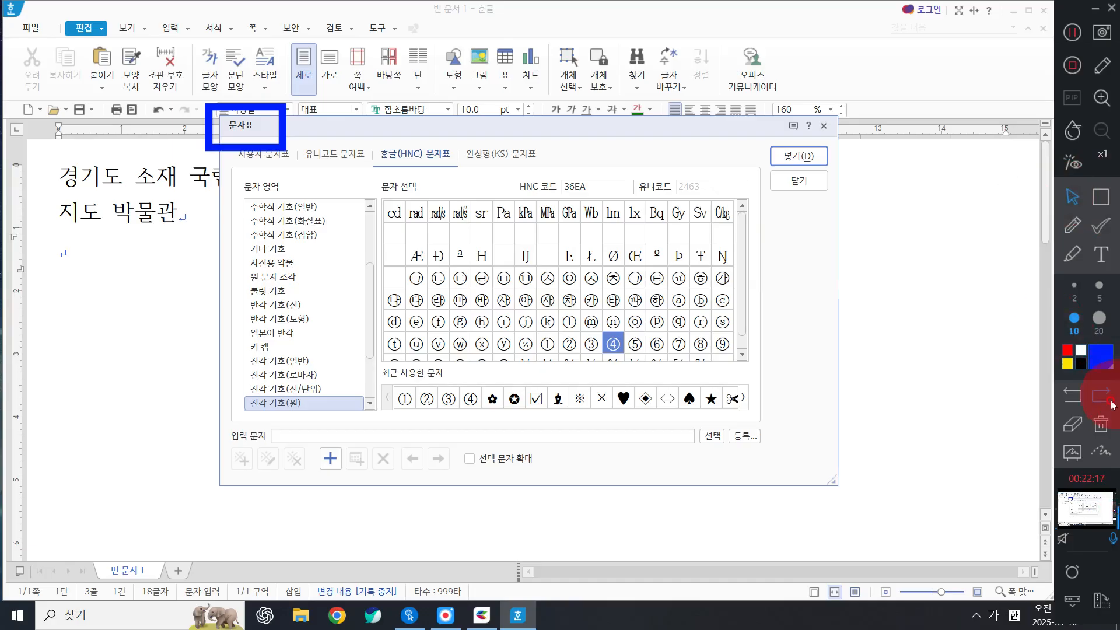
{"action": "left_click", "coordinate": [1101, 424]}
{"action": "left_click", "coordinate": [239, 134]}
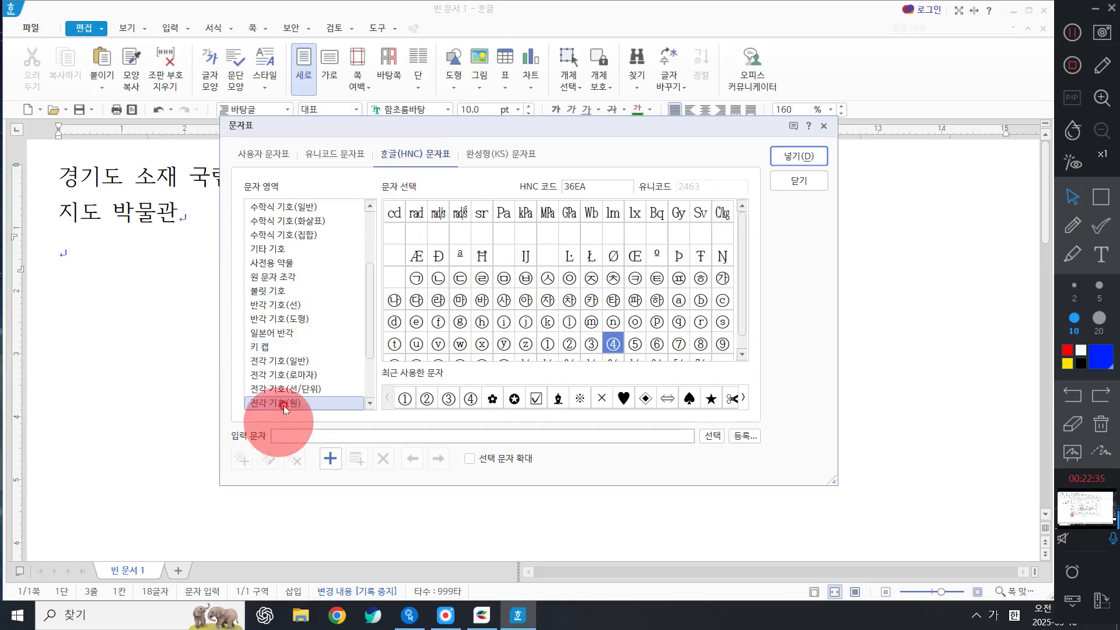
Collect ▶▶▶ from 전각 기호(일반) and insert them on the line below 지도 박물관.
{"action": "left_click", "coordinate": [270, 360]}
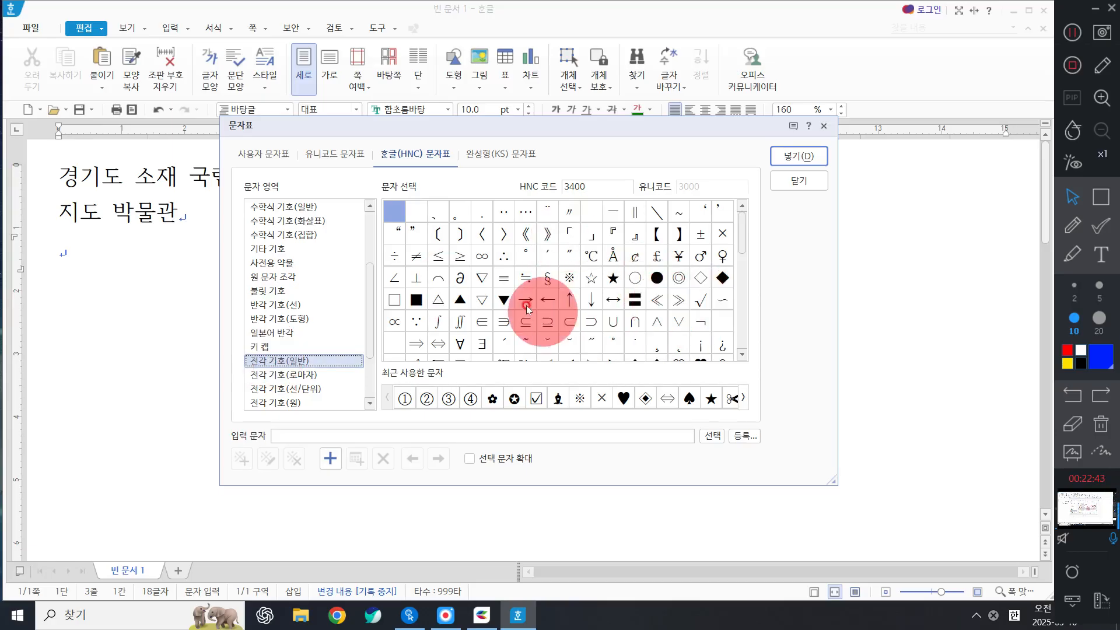
{"action": "mouse_move", "coordinate": [741, 231]}
{"action": "left_mouse_down"}
{"action": "mouse_move", "coordinate": [744, 262]}
{"action": "mouse_move", "coordinate": [738, 248]}
{"action": "left_mouse_up"}
{"action": "left_click", "coordinate": [735, 266]}
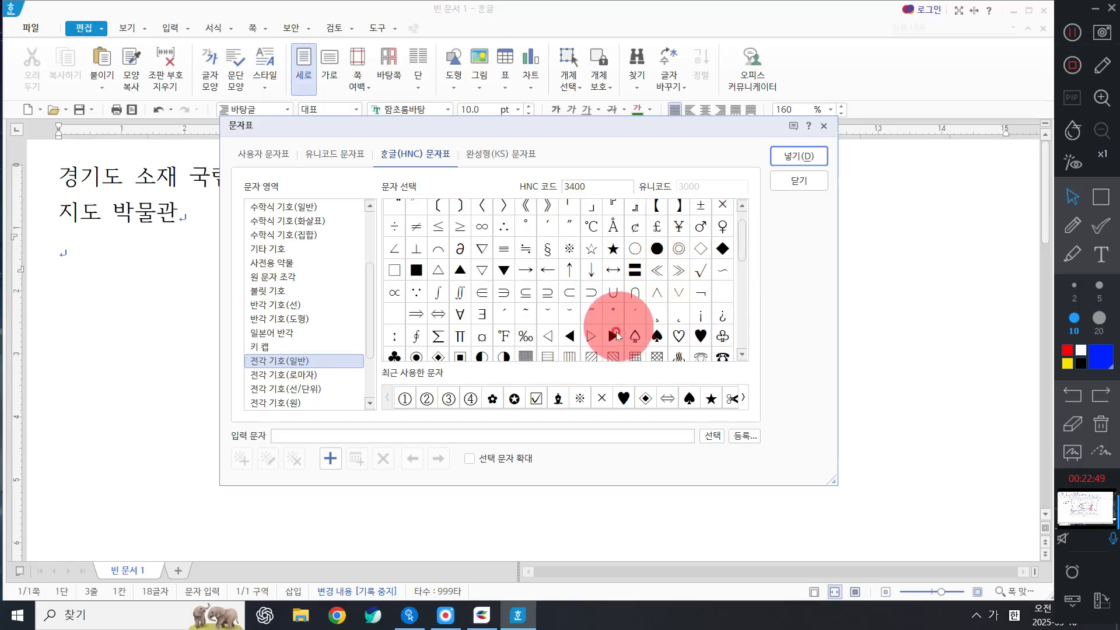
{"action": "double_click", "coordinate": [617, 336]}
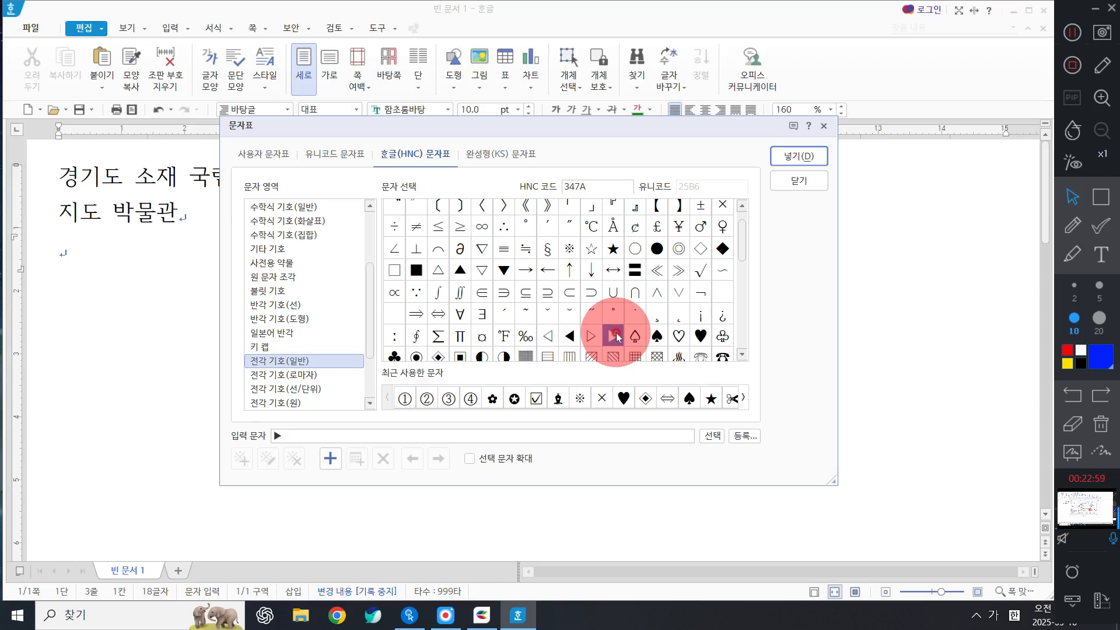
{"action": "double_click", "coordinate": [616, 335]}
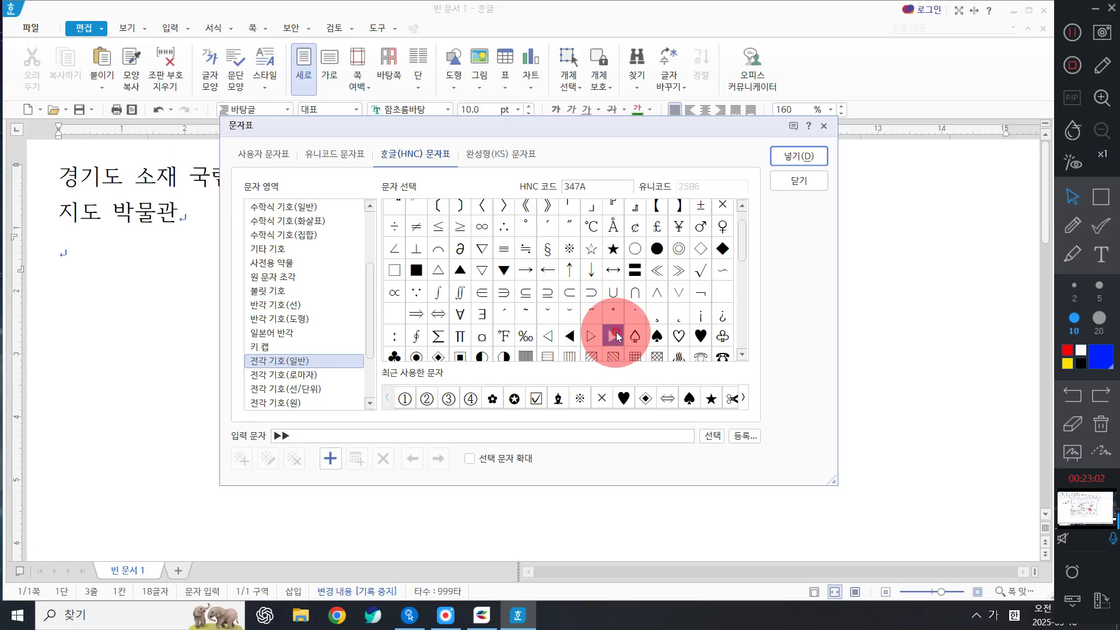
{"action": "left_click", "coordinate": [304, 435]}
{"action": "key", "text": "BackSpace"}
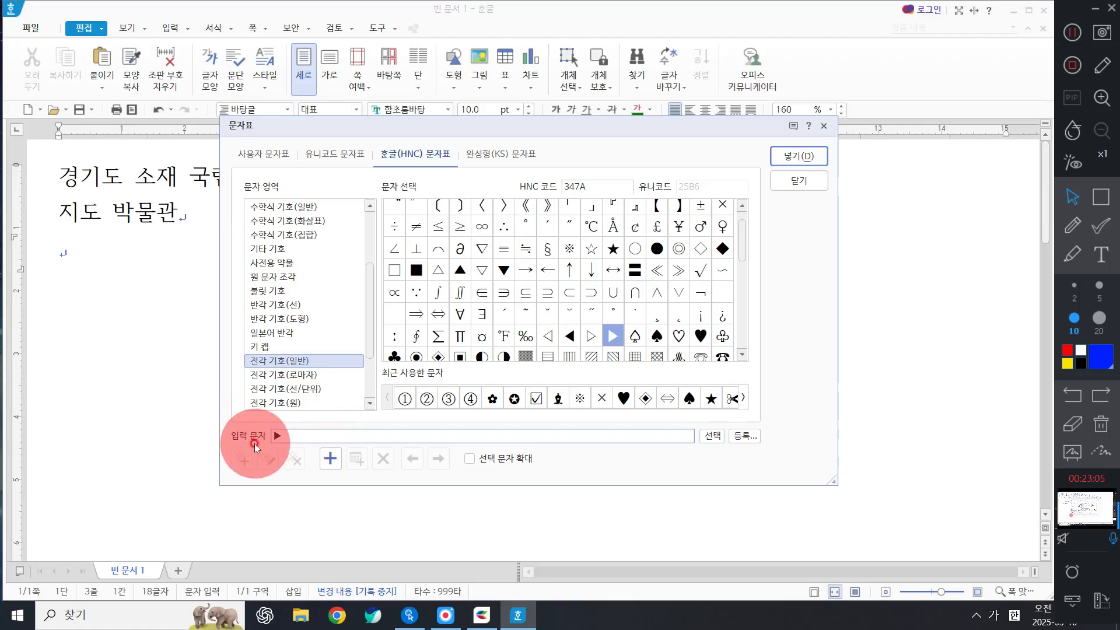
{"action": "double_click", "coordinate": [610, 337]}
{"action": "double_click", "coordinate": [611, 337]}
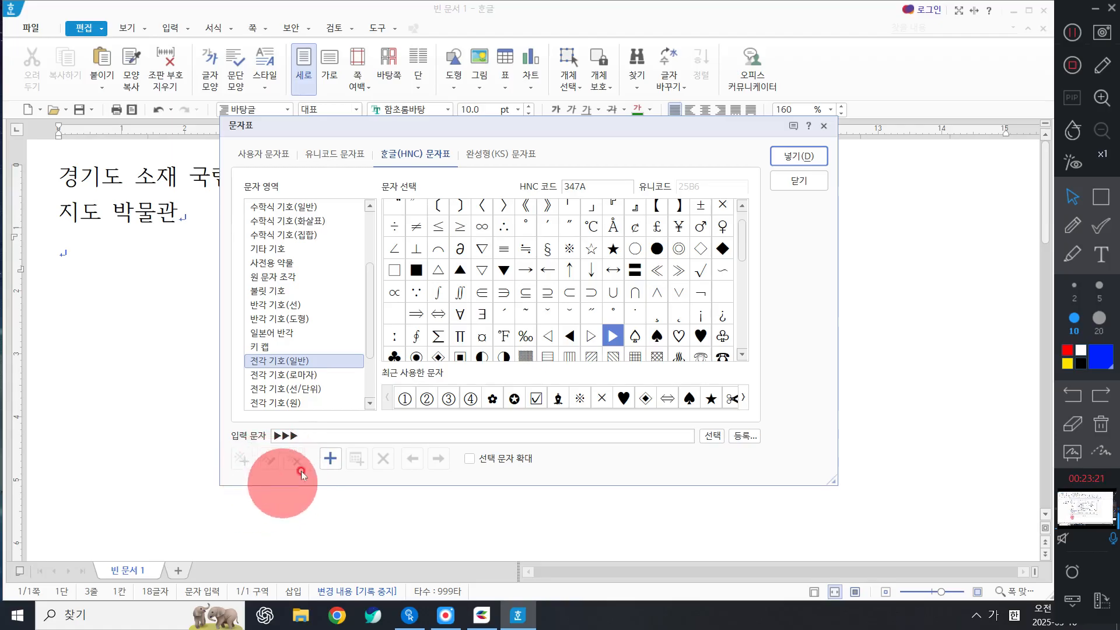
{"action": "left_click", "coordinate": [797, 156]}
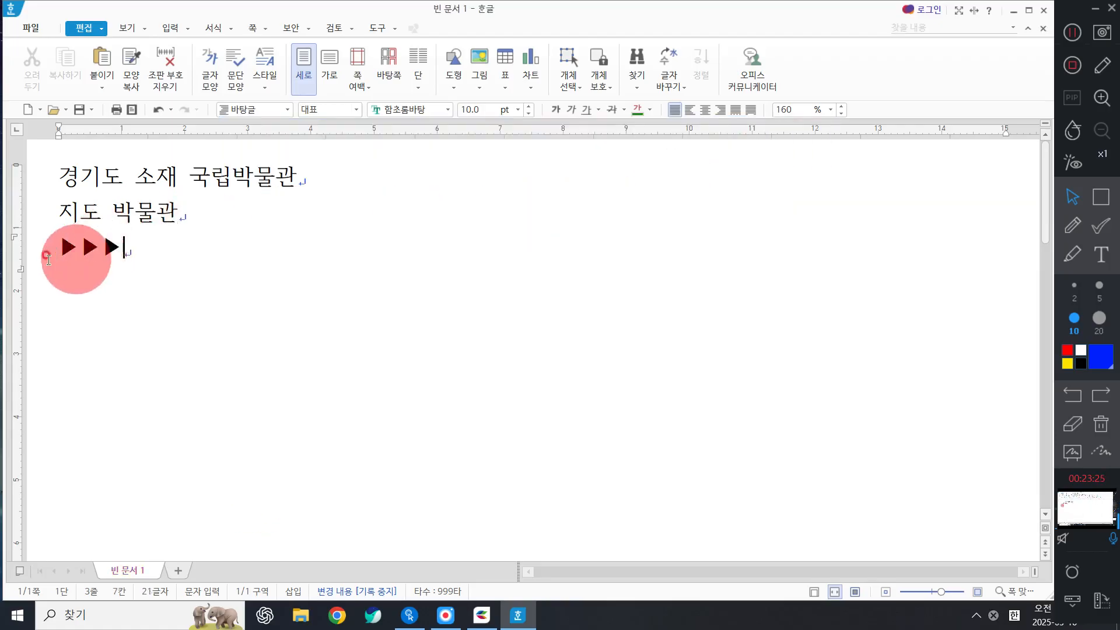
Break the three ▶ triangles onto three separate lines beneath 지도 박물관.
{"action": "left_click", "coordinate": [80, 245]}
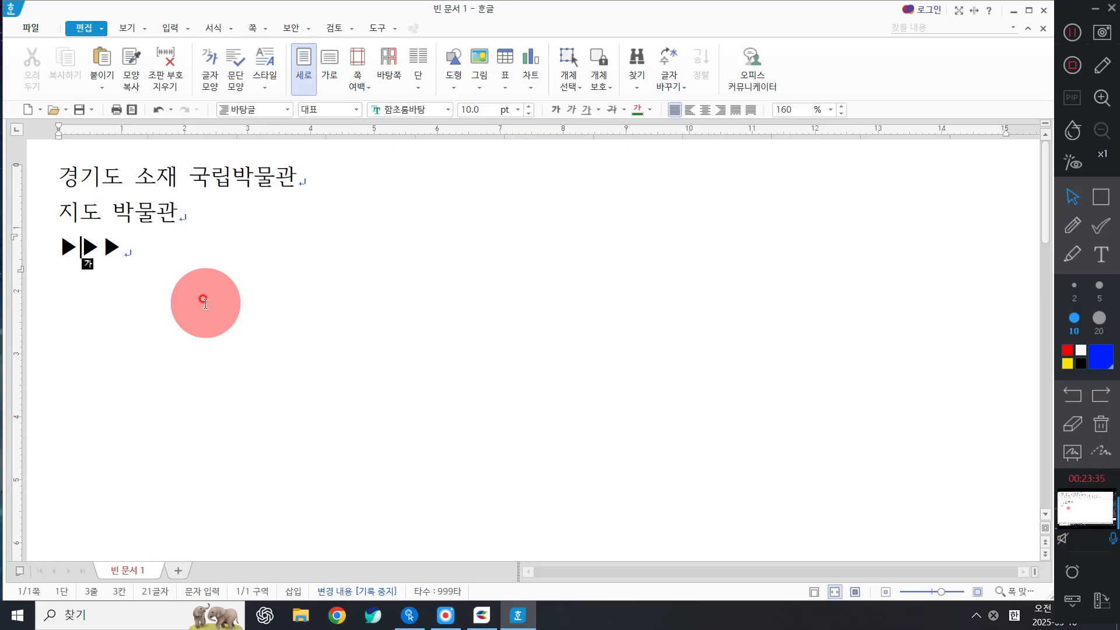
{"action": "key", "text": "Return"}
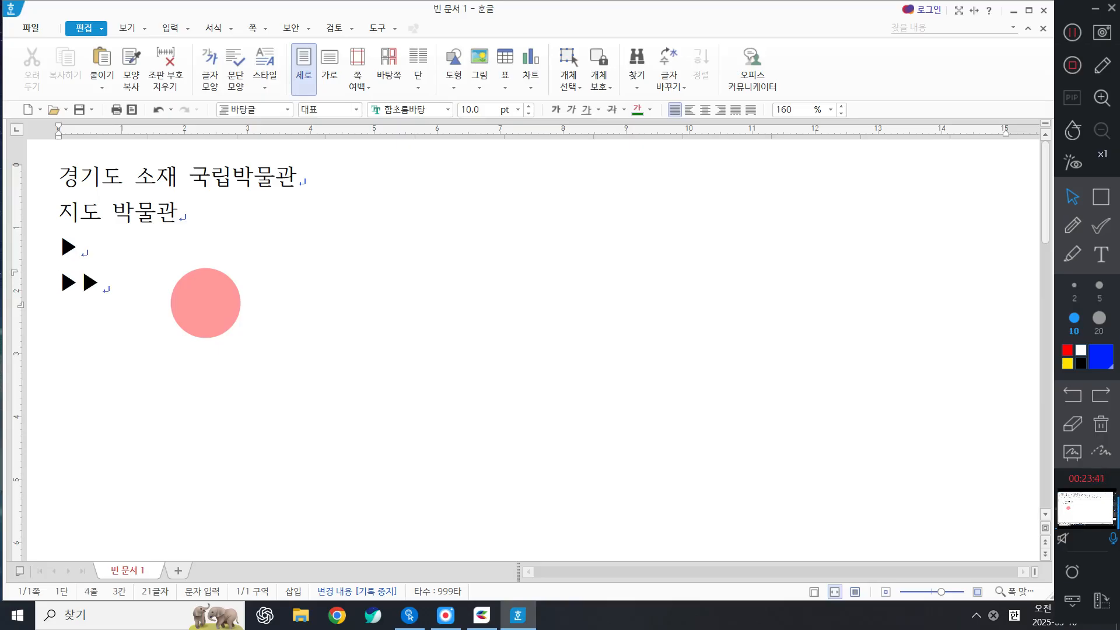
{"action": "key", "text": "Left"}
{"action": "key", "text": "Return"}
{"action": "left_click", "coordinate": [149, 266]}
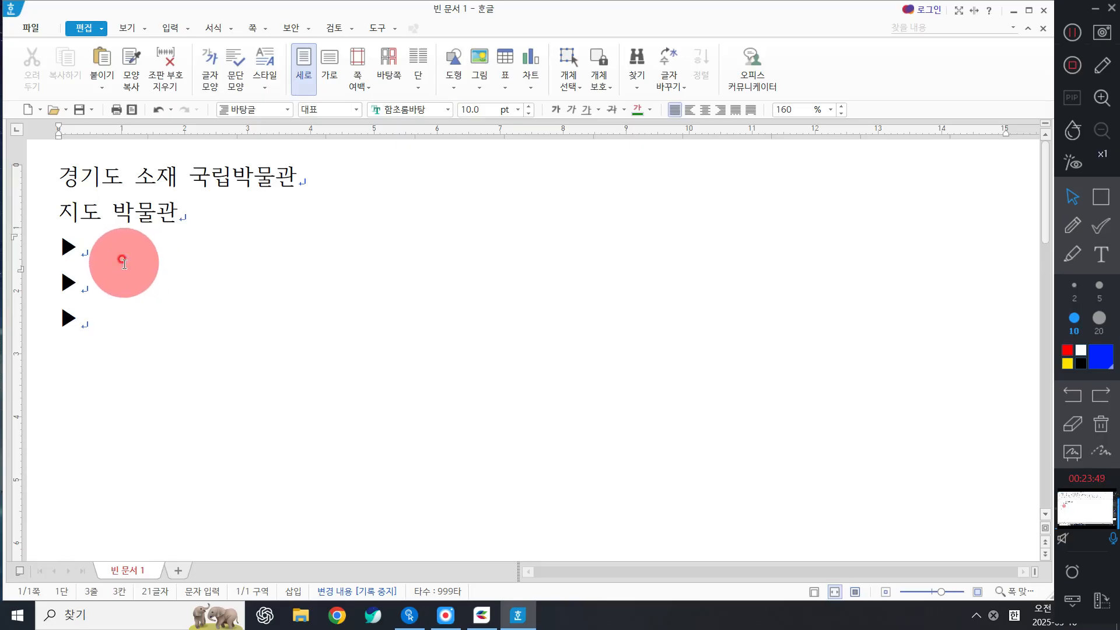
Fill the ▶ lines with 개요 : 지도에 관한 자료와 유물을 전시, the 위치 address, and the 문의 phone number.
{"action": "type", "text": "개"}
{"action": "key", "text": "BackSpace"}
{"action": "key", "text": "BackSpace"}
{"action": "key", "text": "BackSpace"}
{"action": "type", "text": "개요 : 지도"}
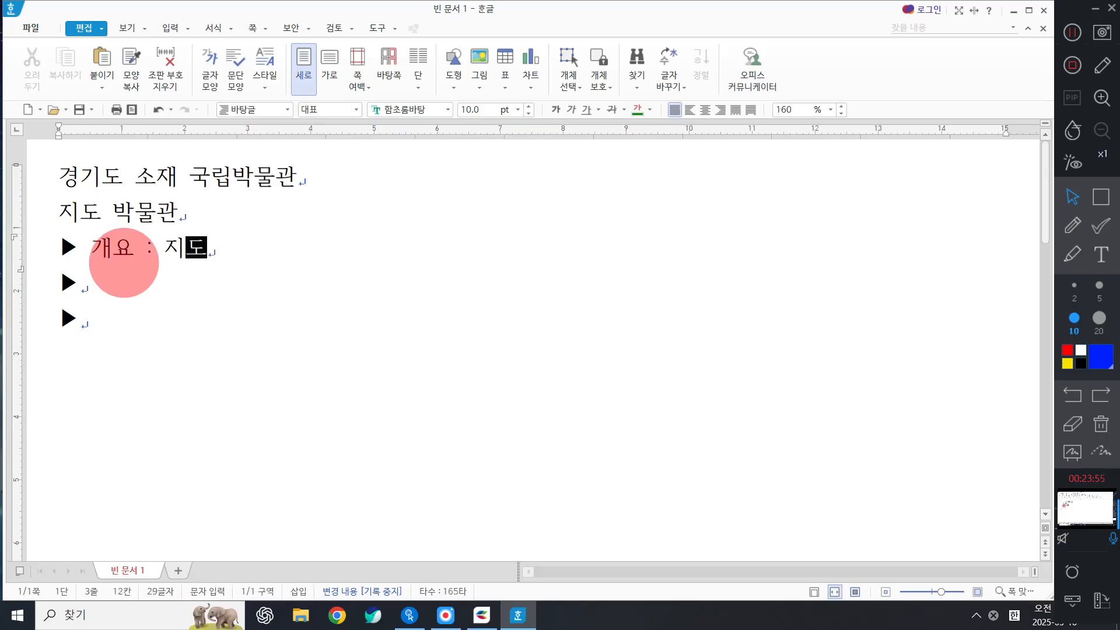
{"action": "type", "text": "에 관한 자료"}
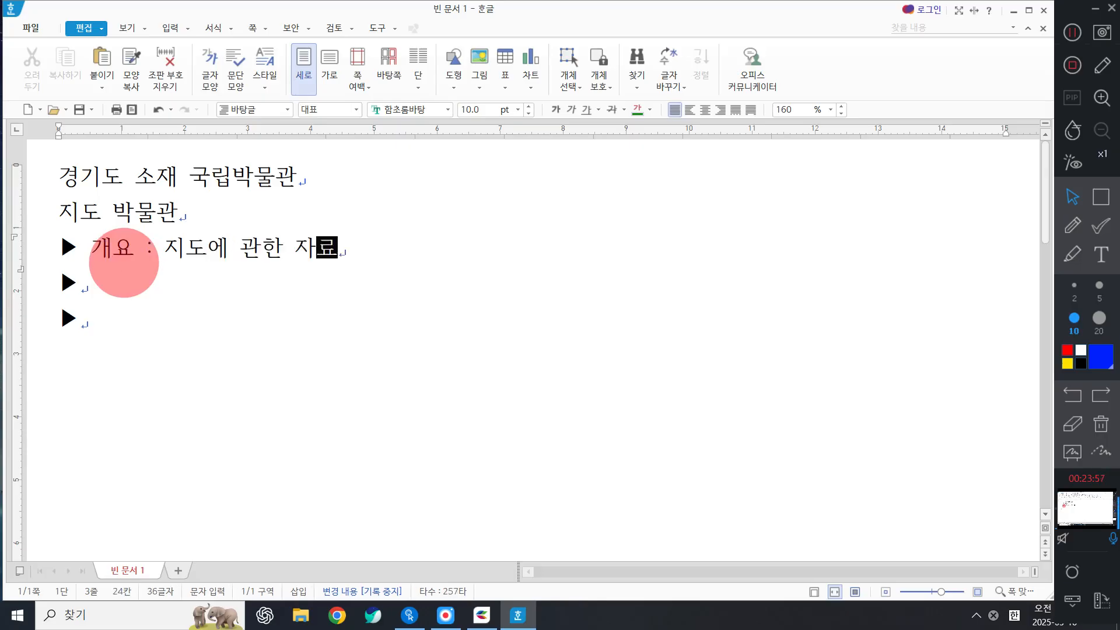
{"action": "type", "text": "와 유물을 "}
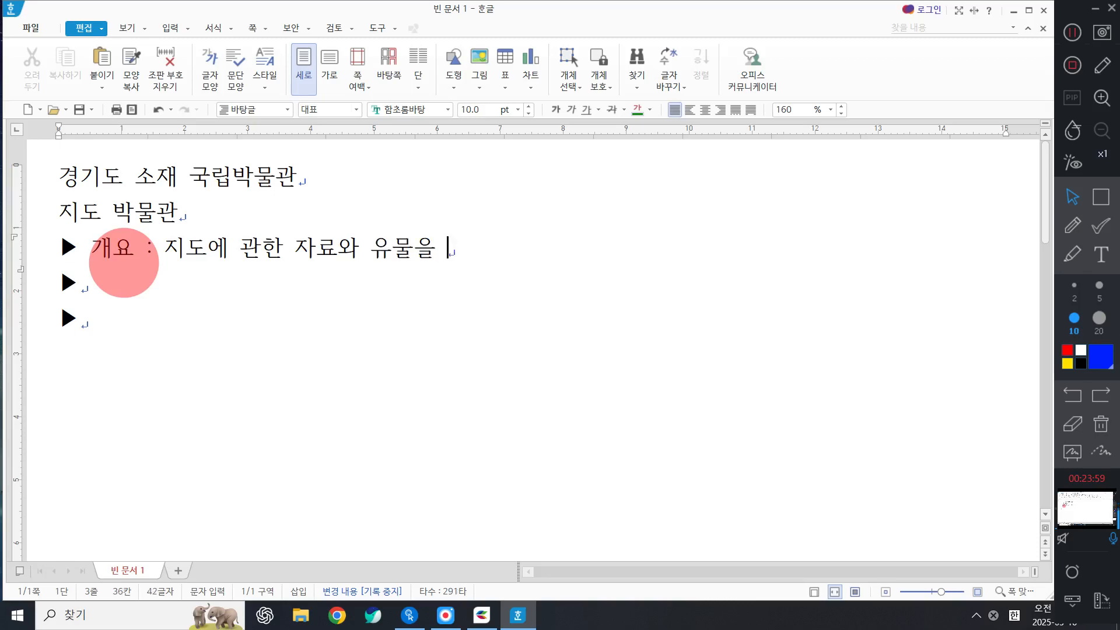
{"action": "type", "text": "전시"}
{"action": "key", "text": "Down"}
{"action": "type", "text": "위"}
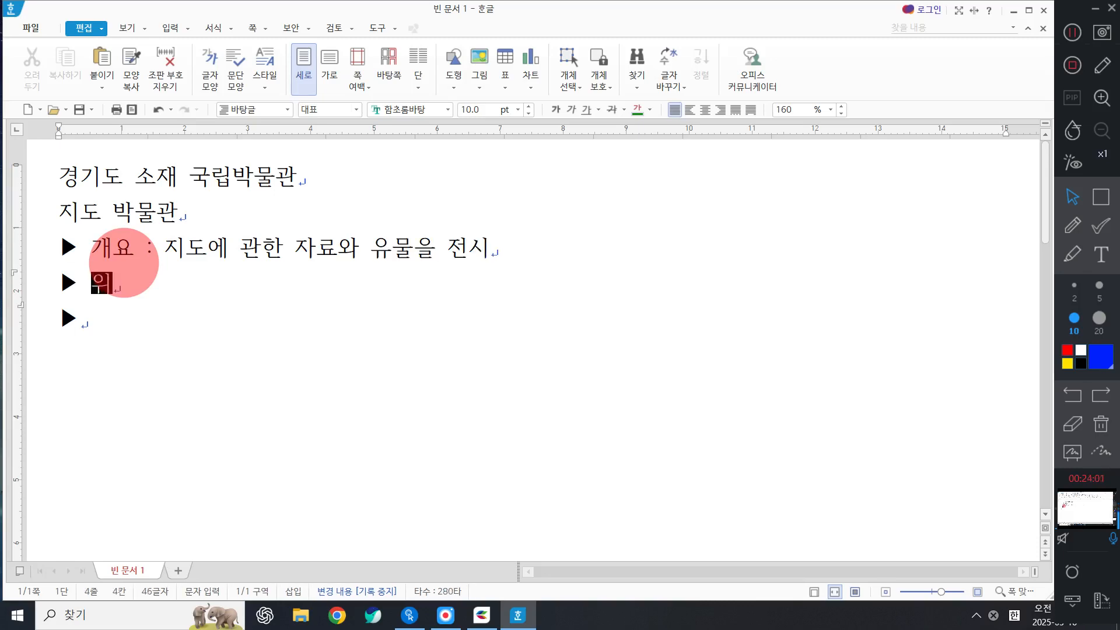
{"action": "type", "text": "치 : 경기"}
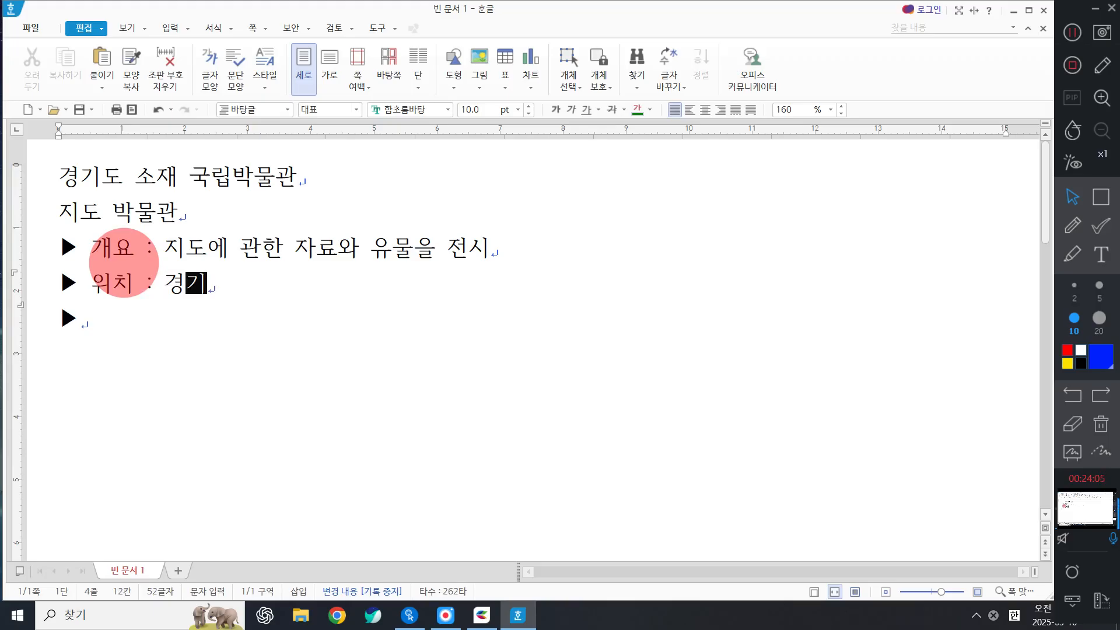
{"action": "type", "text": "도 수원"}
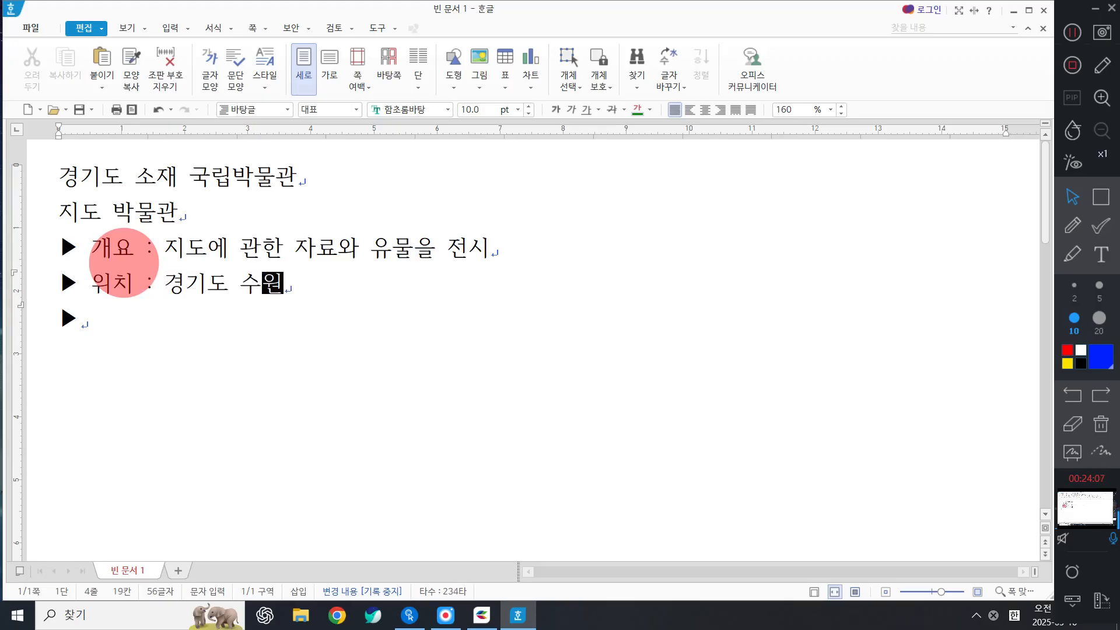
{"action": "type", "text": "시 ㅈ"}
{"action": "key", "text": "BackSpace"}
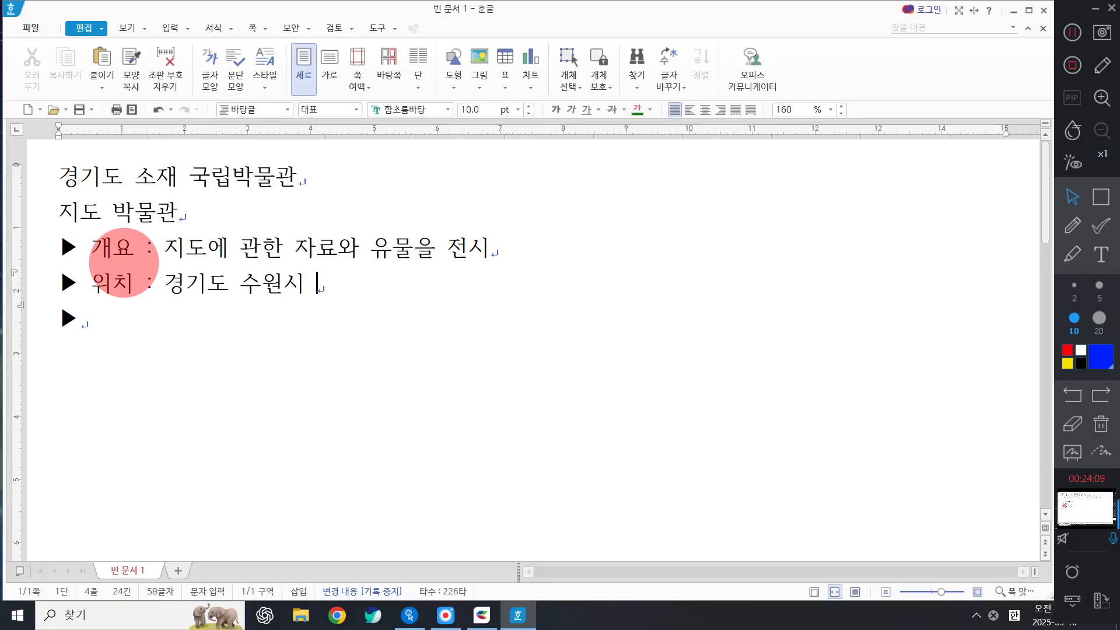
{"action": "type", "text": "영통구 "}
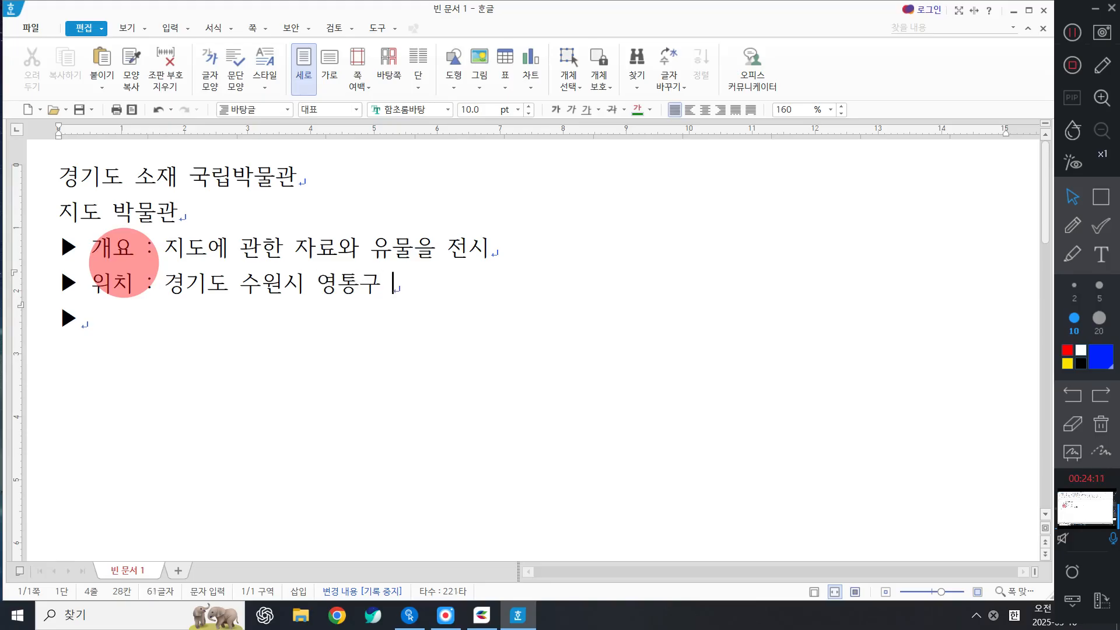
{"action": "type", "text": "워ㄹ드컵로 "}
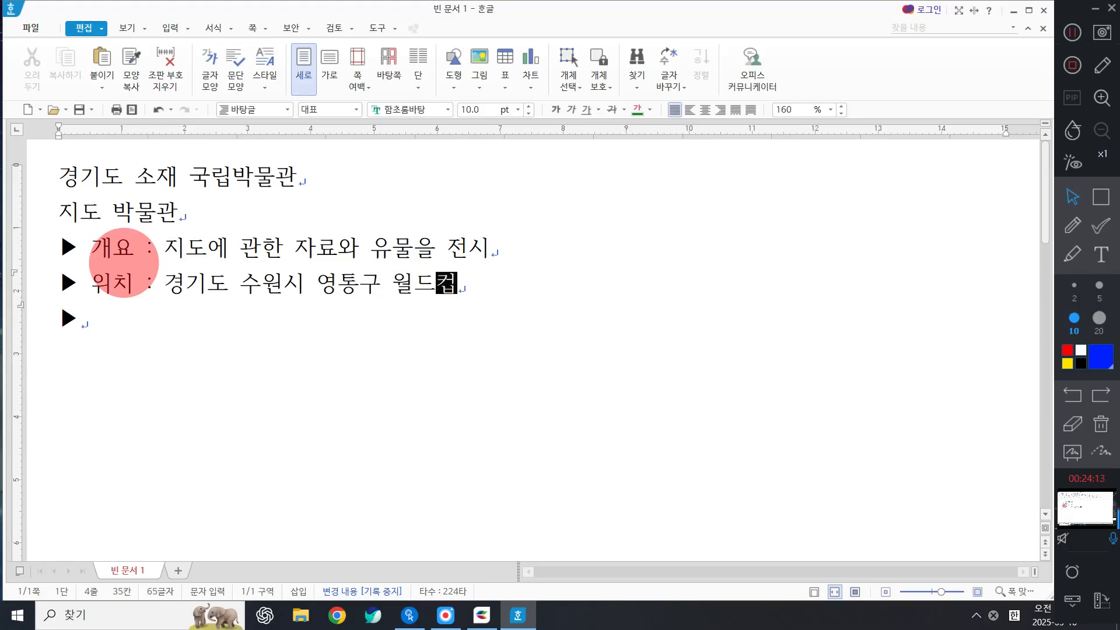
{"action": "type", "text": "92 "}
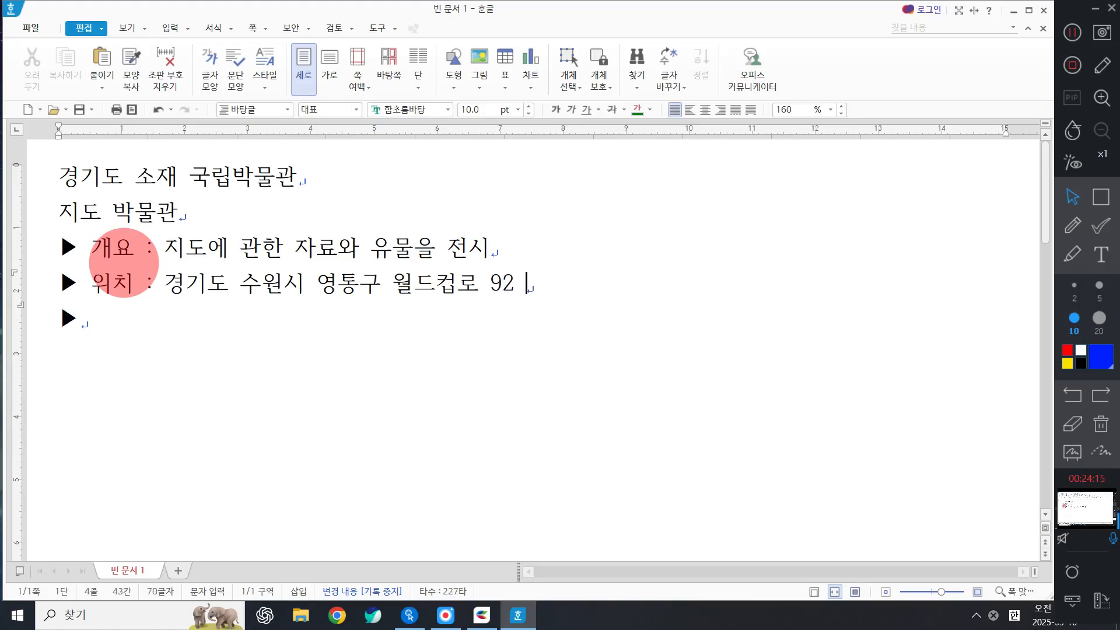
{"action": "type", "text": "국토지리정보원"}
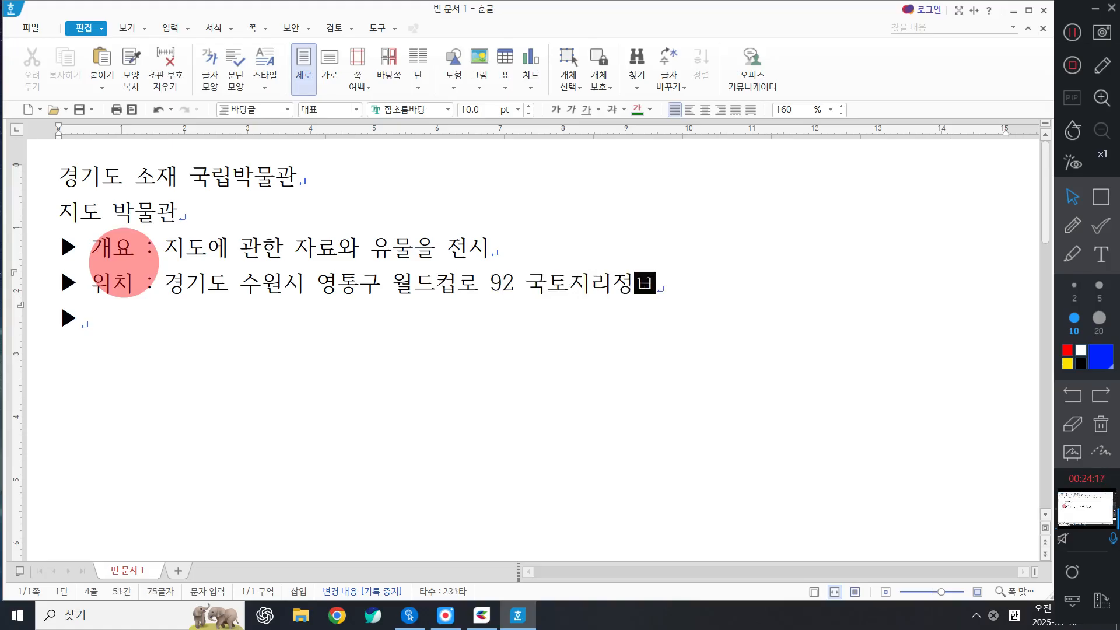
{"action": "key", "text": "Down"}
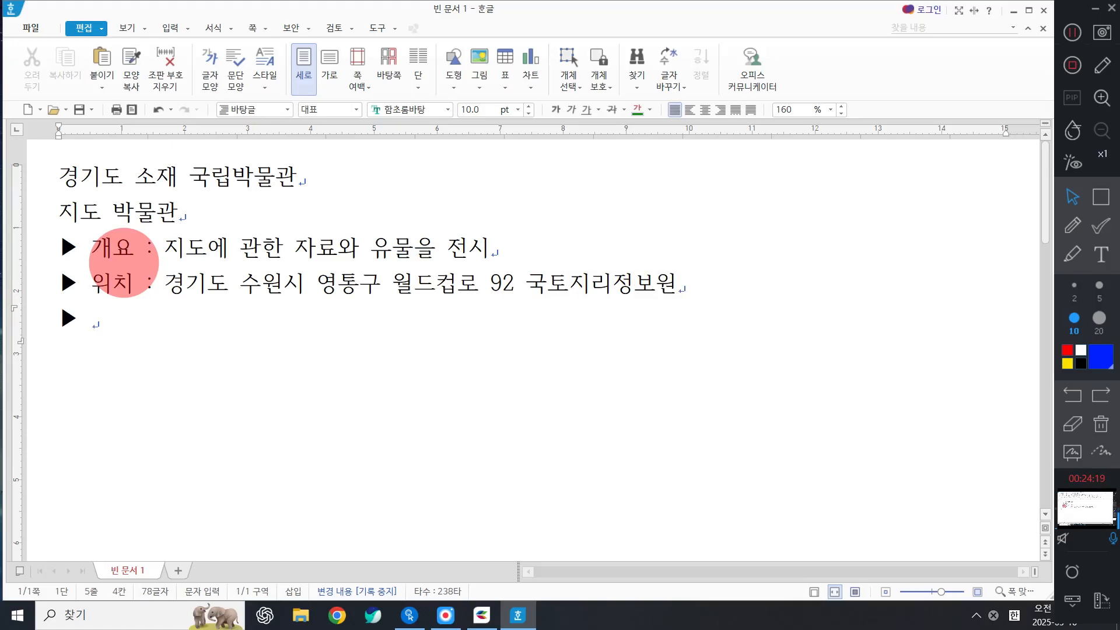
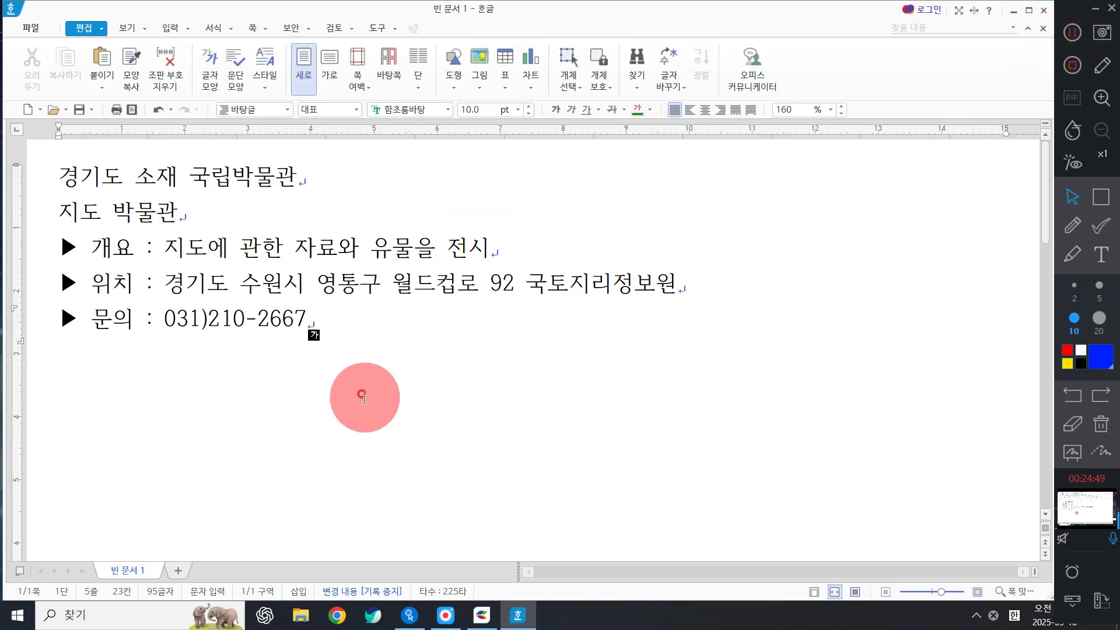
Add a 철도 박물관 heading below the first museum entry.
{"action": "key", "text": "Return"}
{"action": "key", "text": "Return"}
{"action": "type", "text": "철도 ㅁ"}
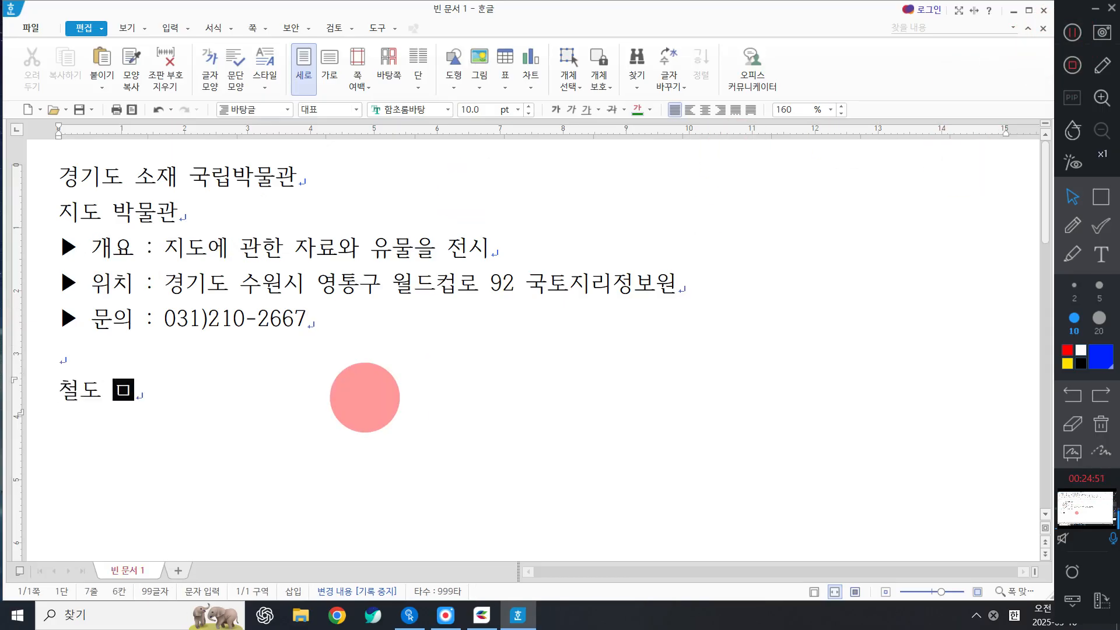
{"action": "type", "text": "박무"}
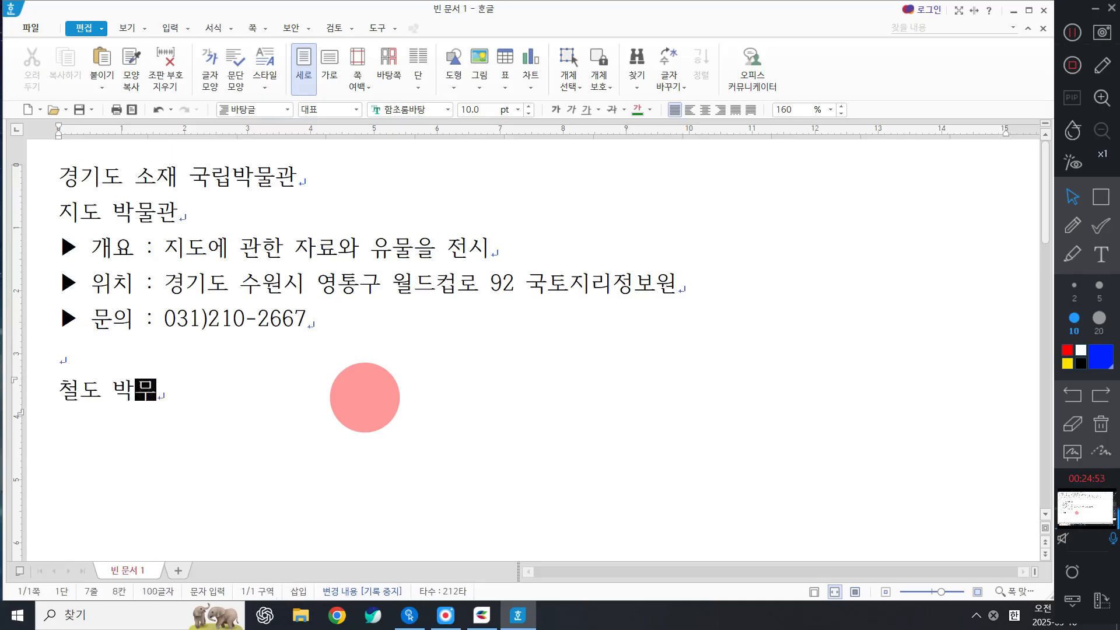
{"action": "type", "text": "물관"}
{"action": "key", "text": "Return"}
Insert ▶▶▶ under 철도 박물관 and move the last two onto a new line.
{"action": "key", "text": "ctrl+F10"}
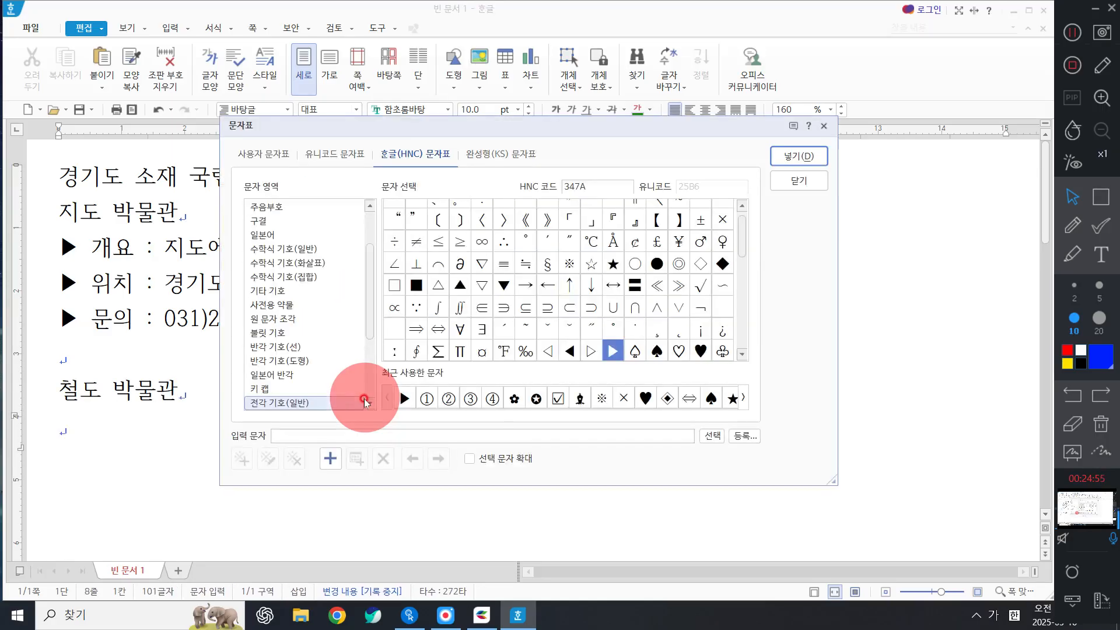
{"action": "double_click", "coordinate": [616, 351]}
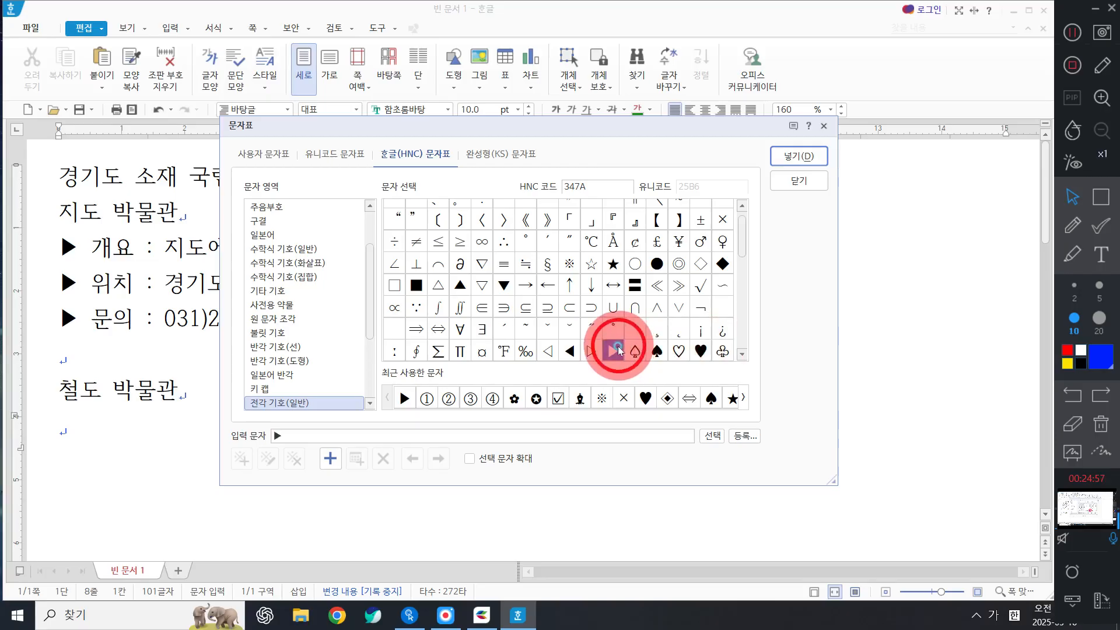
{"action": "double_click", "coordinate": [615, 351]}
{"action": "double_click", "coordinate": [613, 351]}
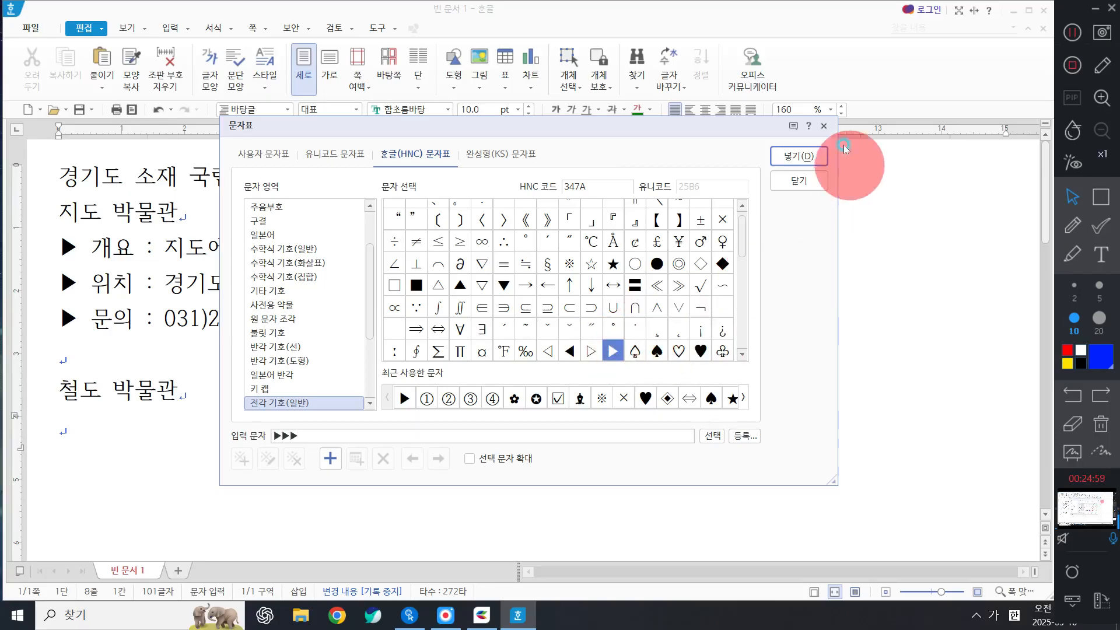
{"action": "left_click", "coordinate": [799, 156]}
{"action": "key", "text": "Left"}
{"action": "key", "text": "Left"}
{"action": "key", "text": "Return"}
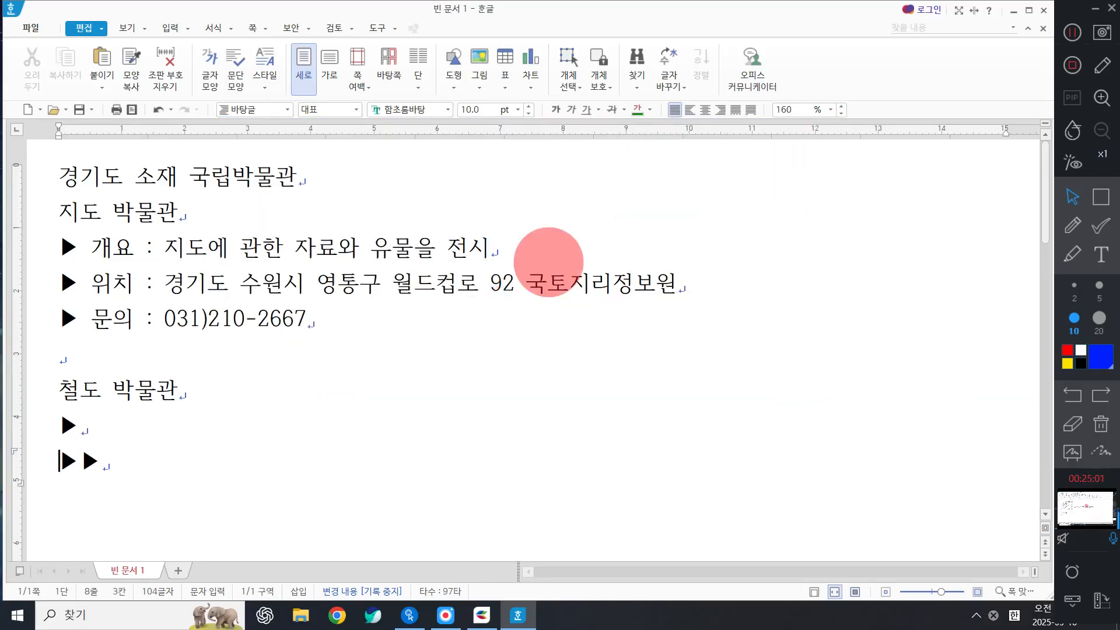
Put the last ▶ on its own line and type 개요 : 철도에 관한 자료와 유물을 전시.
{"action": "key", "text": "Right"}
{"action": "key", "text": "Return"}
{"action": "key", "text": "Up"}
{"action": "type", "text": "개요 "}
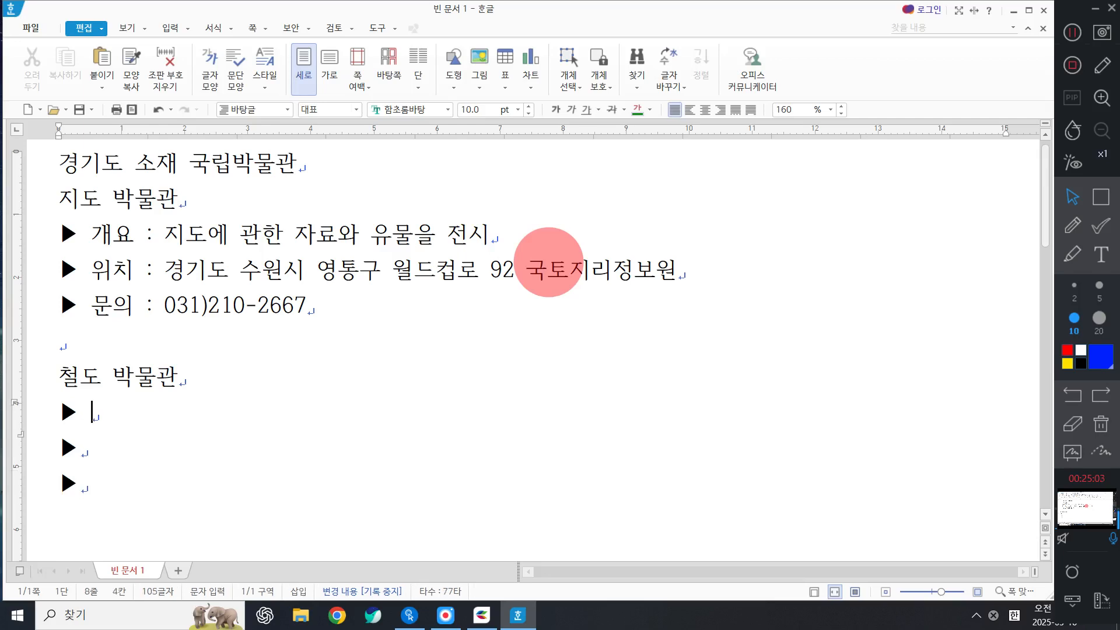
{"action": "type", "text": ": 철"}
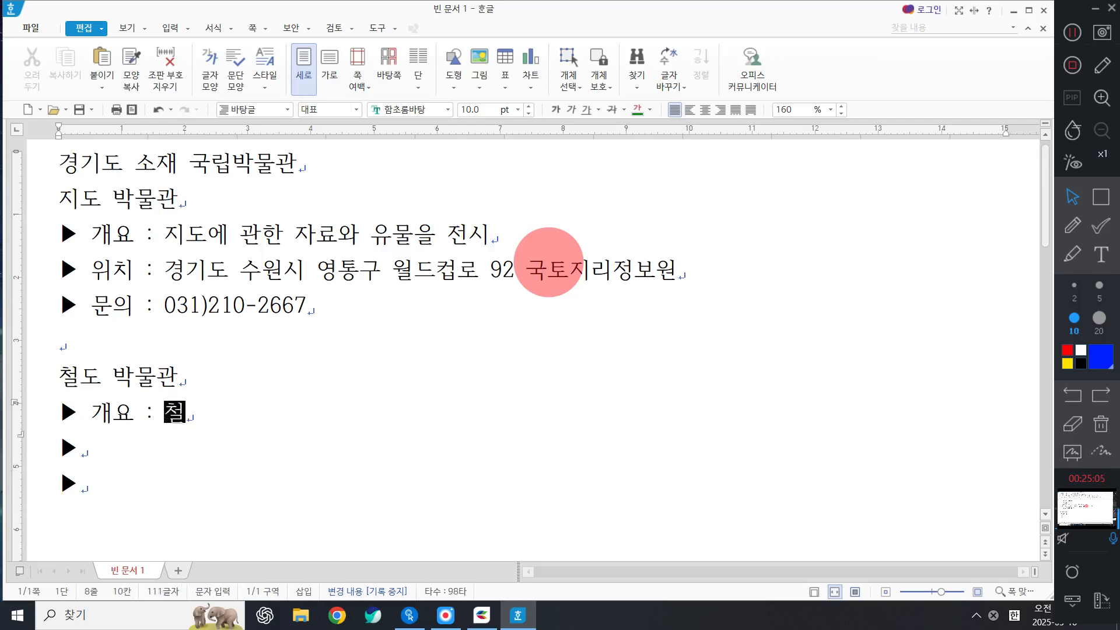
{"action": "type", "text": "도에 관한 자료와 "}
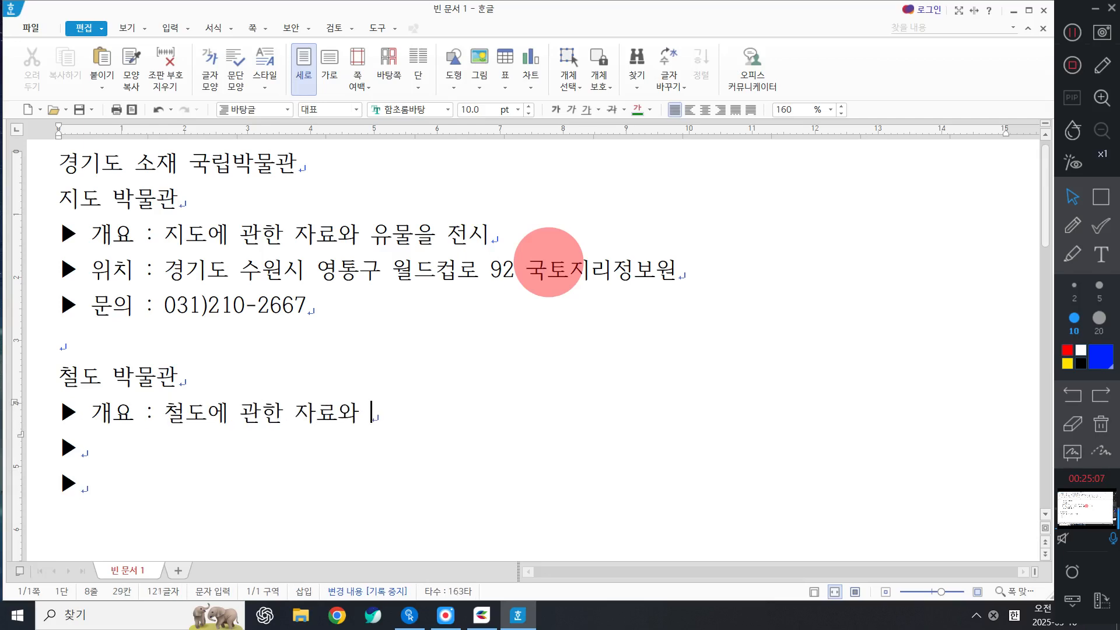
{"action": "type", "text": "윰물을 전시"}
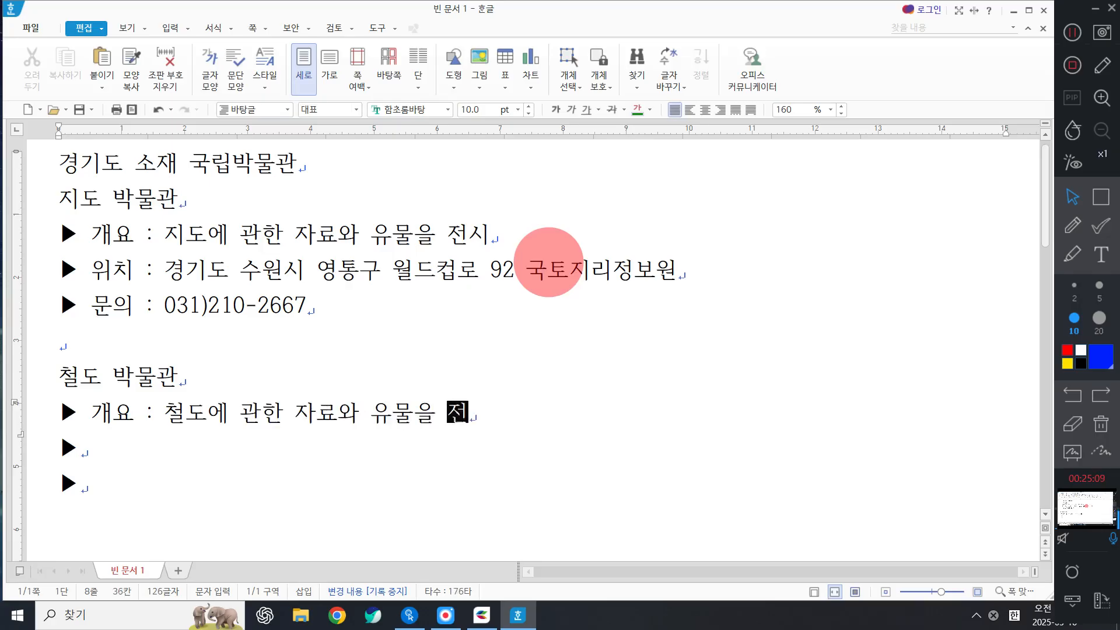
Fill the 위치 line with the railway museum's address and the 문의 line with its phone number.
{"action": "key", "text": "Down"}
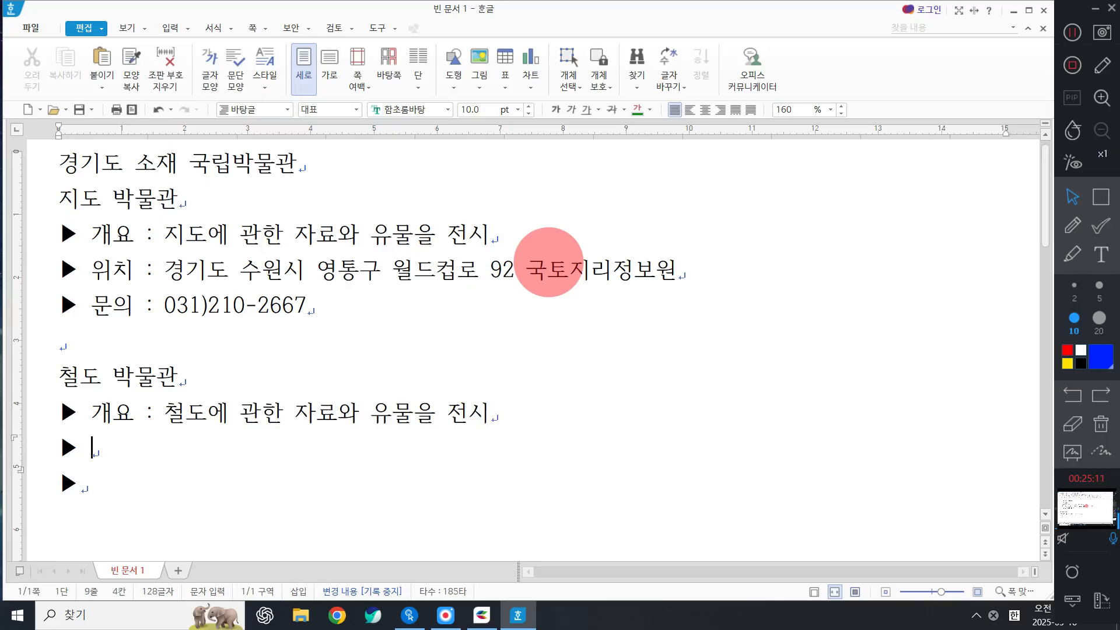
{"action": "type", "text": "위치 : 경긴"}
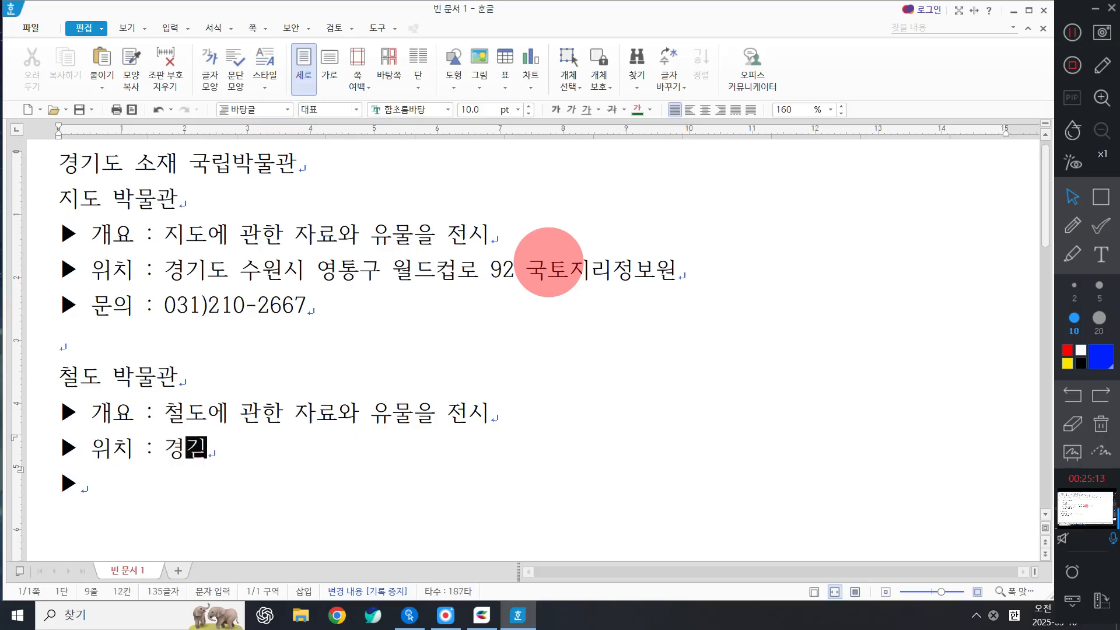
{"action": "type", "text": "도 의왕시 철도"}
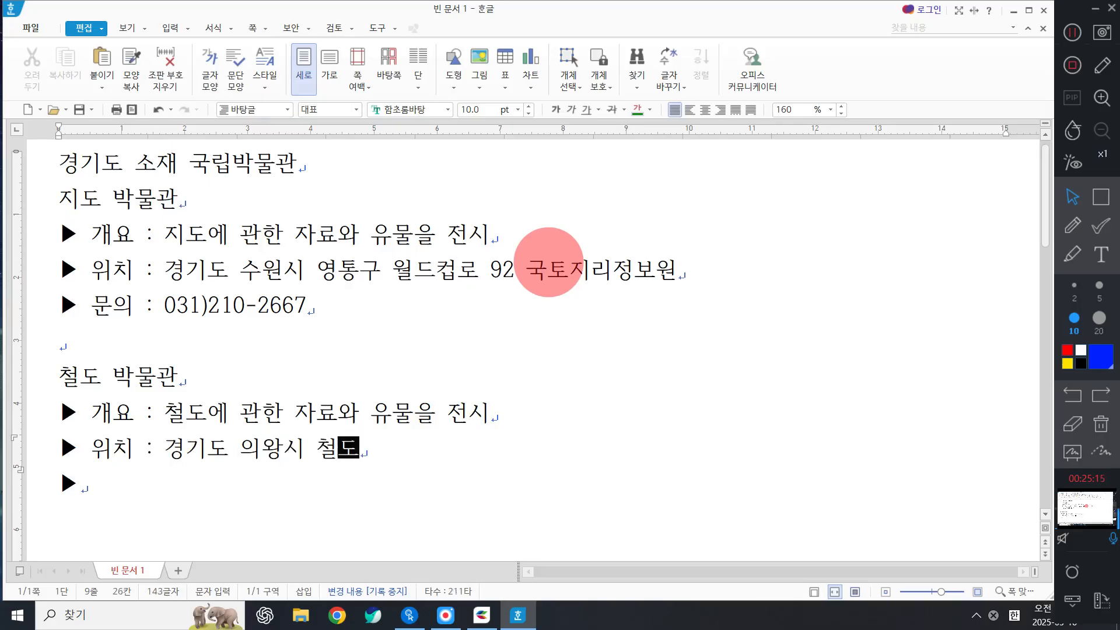
{"action": "type", "text": "박물관로 1"}
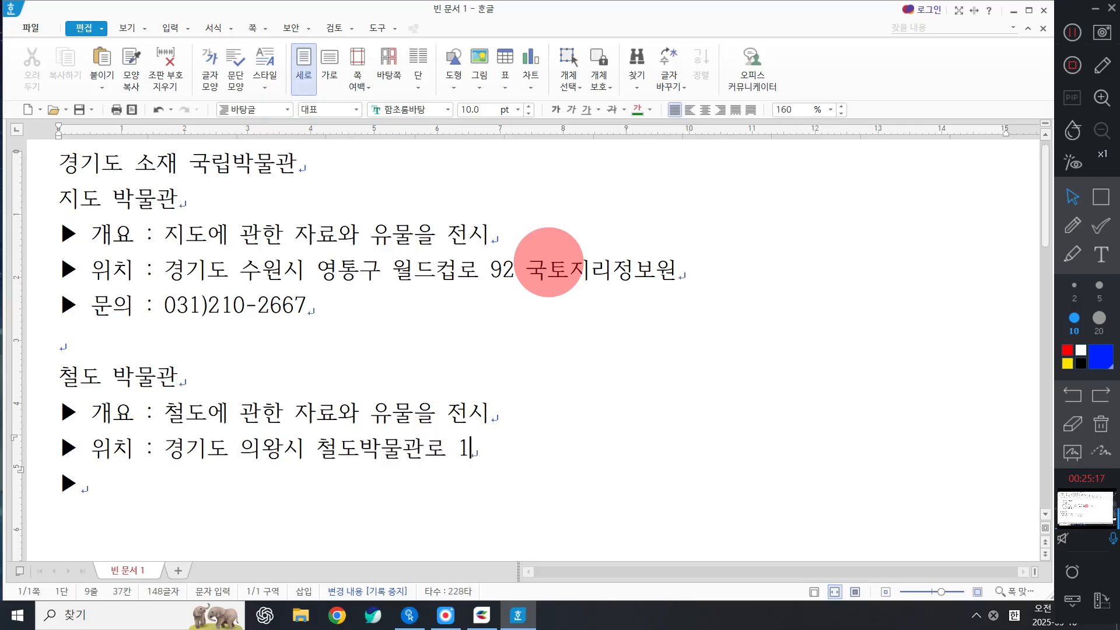
{"action": "type", "text": "42 철도"}
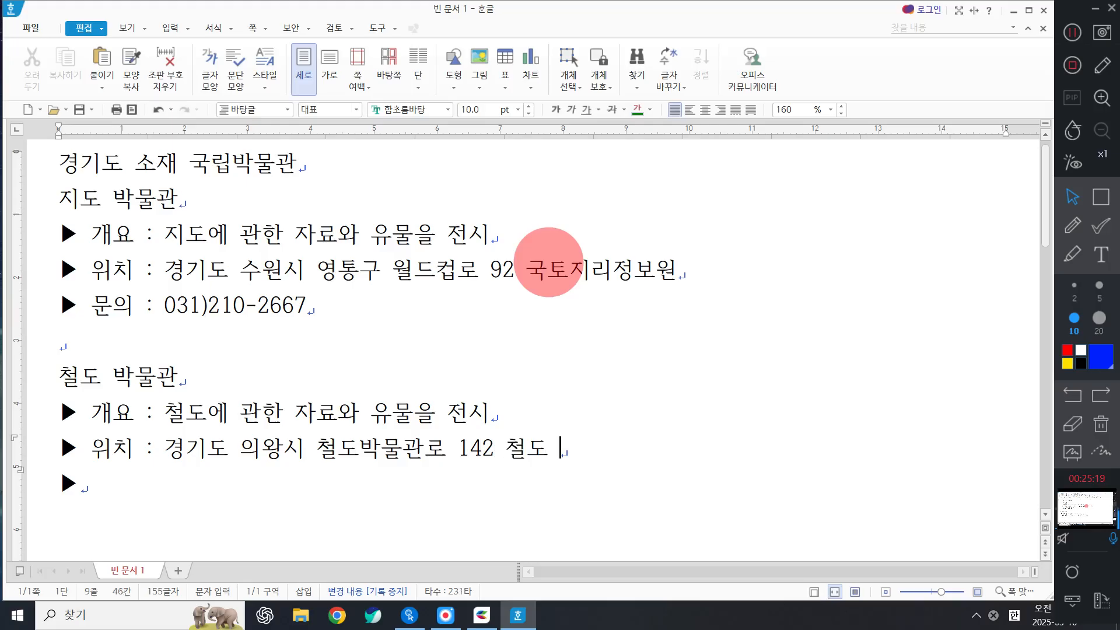
{"action": "key", "text": "BackSpace"}
{"action": "type", "text": "박물관"}
{"action": "key", "text": "Down"}
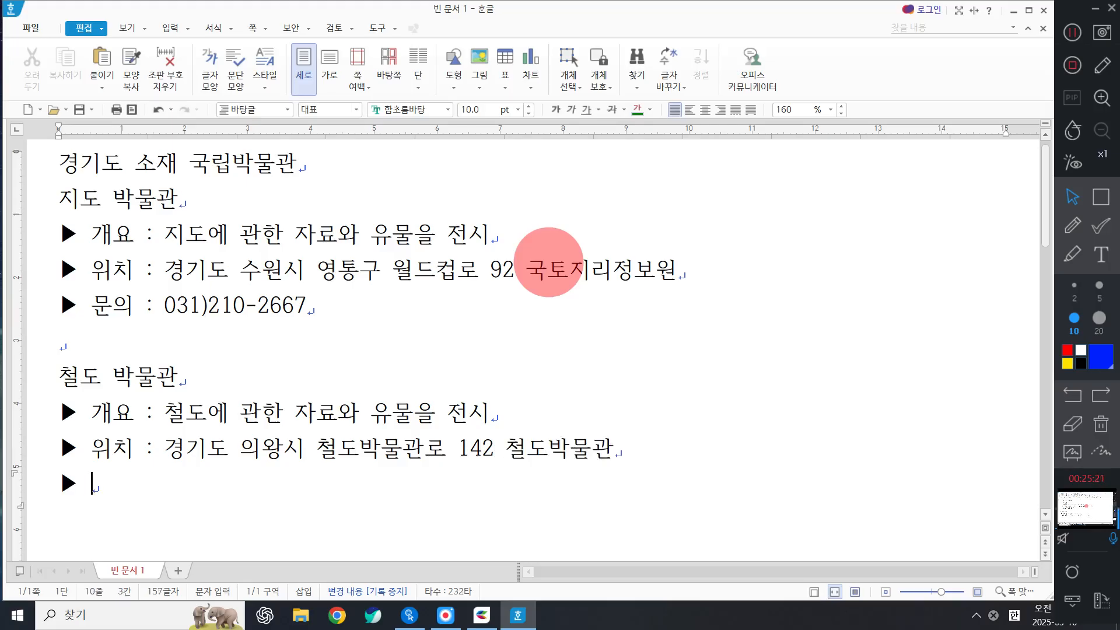
{"action": "type", "text": "문의 : "}
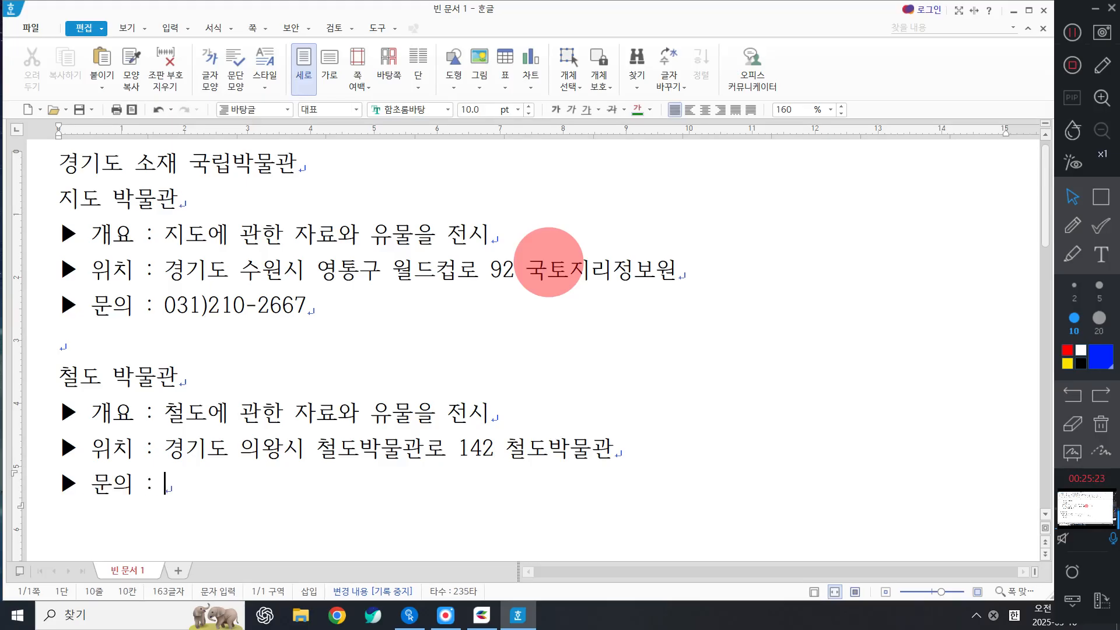
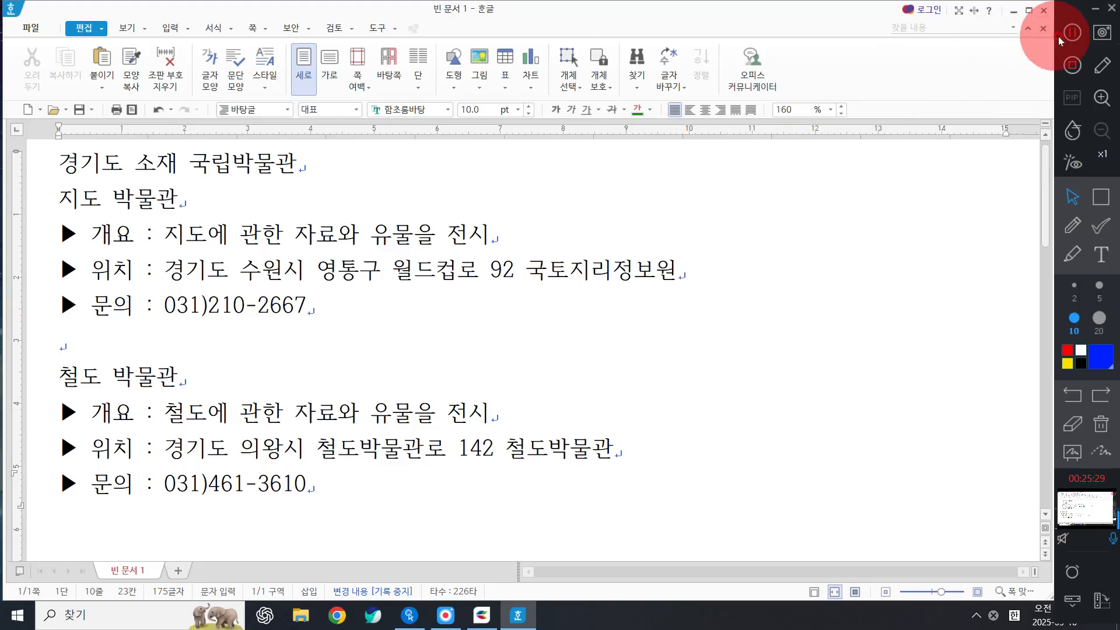
Switch to page layout view and select the title line 경기도 소재 국립박물관.
{"action": "left_click", "coordinate": [312, 312]}
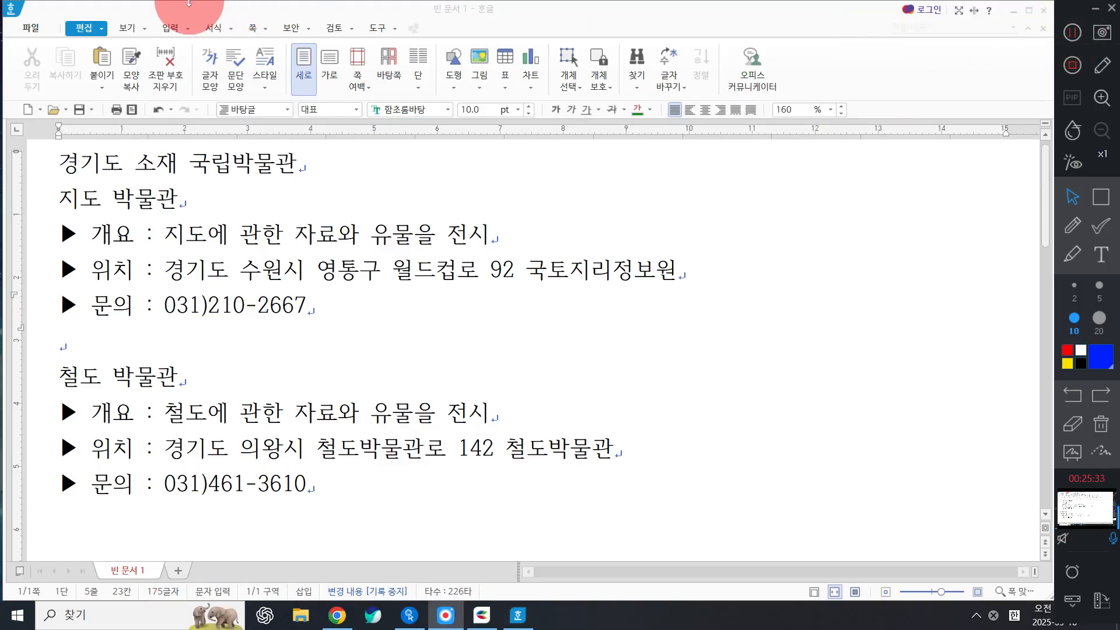
{"action": "scroll", "coordinate": [338, 213], "scroll_direction": "up", "scroll_amount": 1}
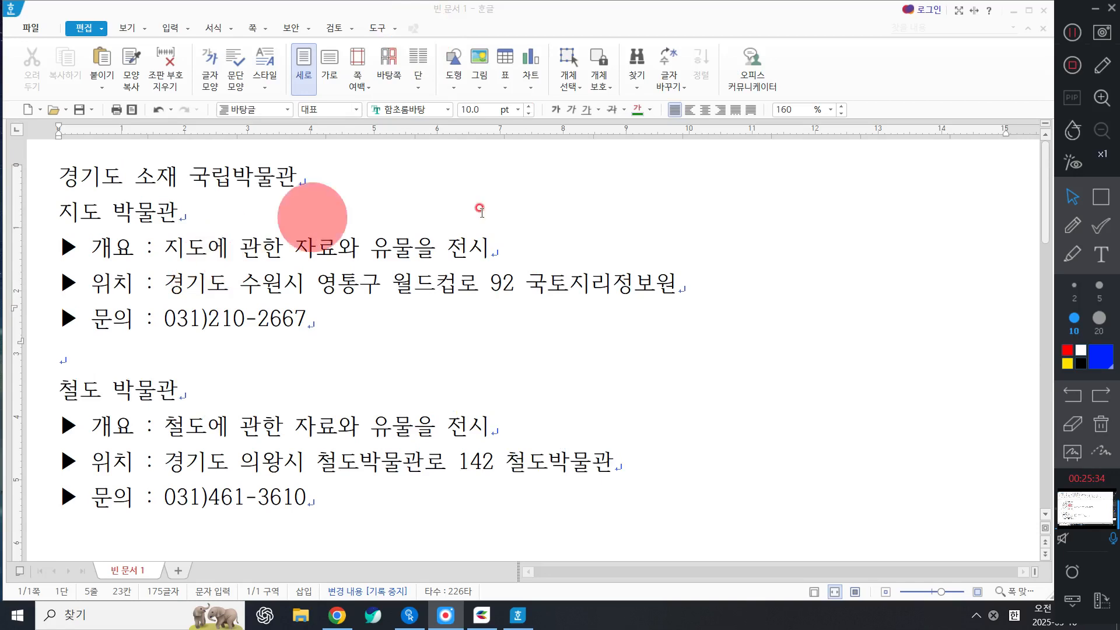
{"action": "left_click", "coordinate": [816, 592]}
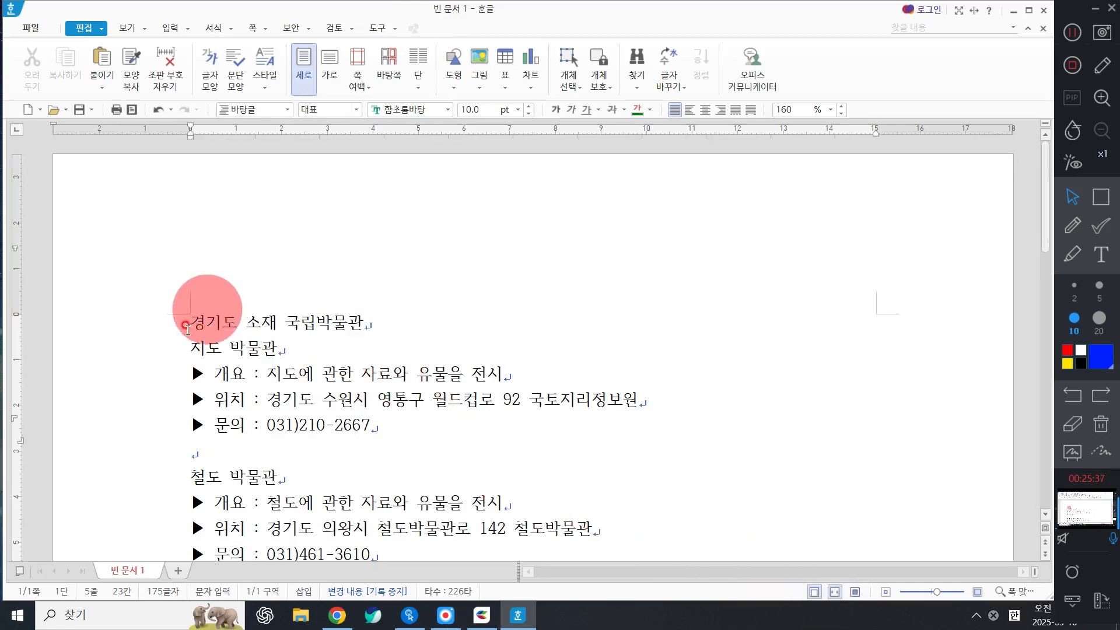
{"action": "left_click", "coordinate": [166, 322]}
{"action": "scroll", "coordinate": [146, 280], "scroll_direction": "down", "scroll_amount": 3}
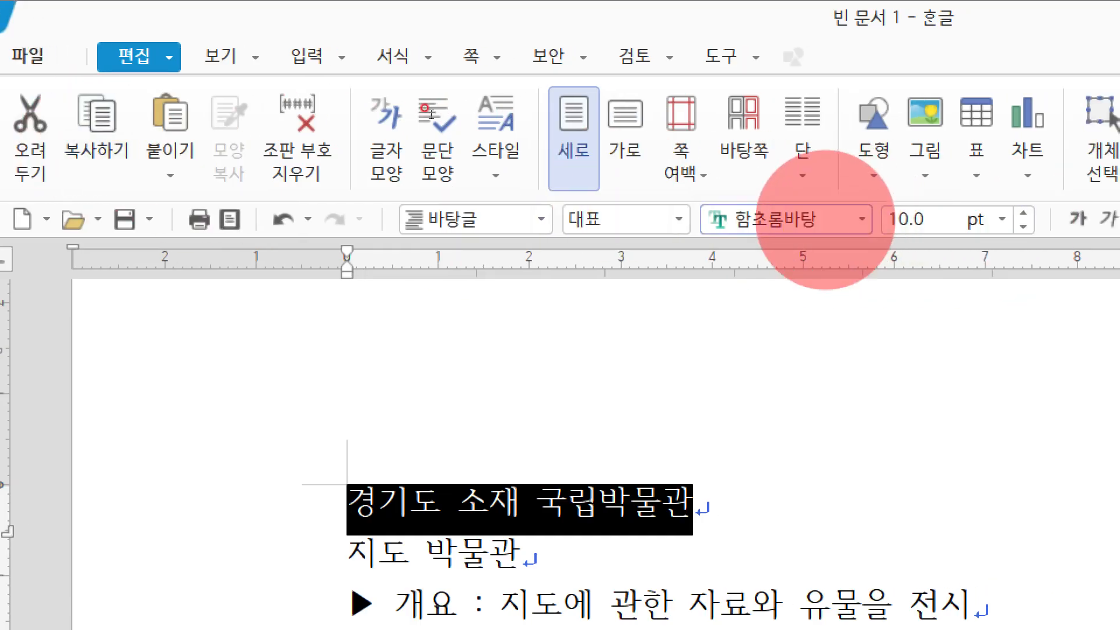
Change the title line's font to HY수평선B by searching 수평 in the font box.
{"action": "left_click", "coordinate": [827, 217]}
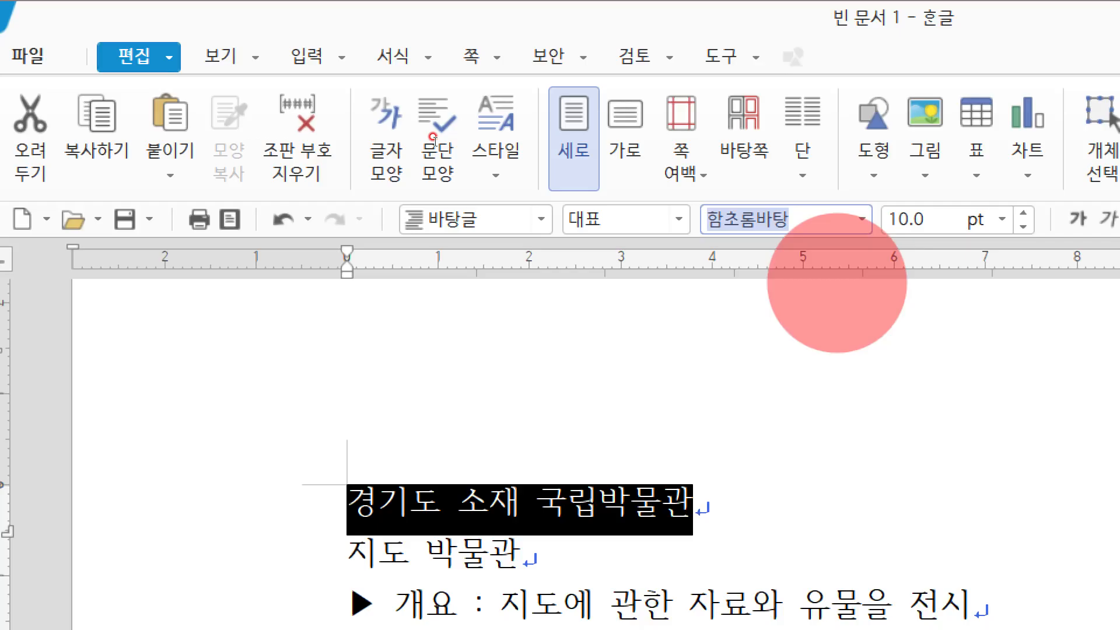
{"action": "type", "text": "수"}
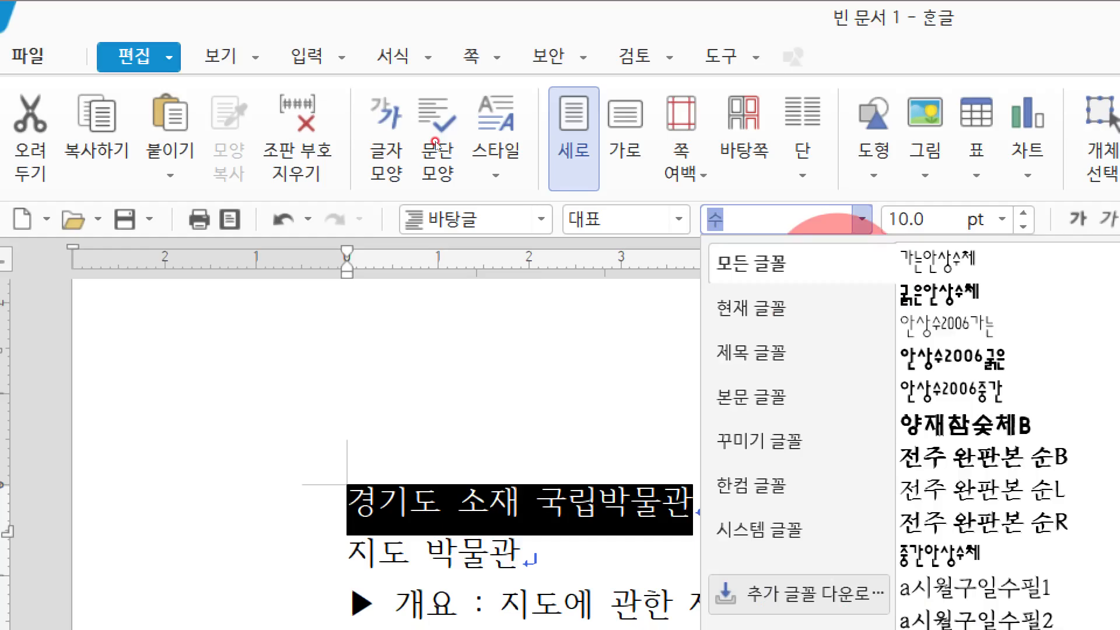
{"action": "type", "text": "평"}
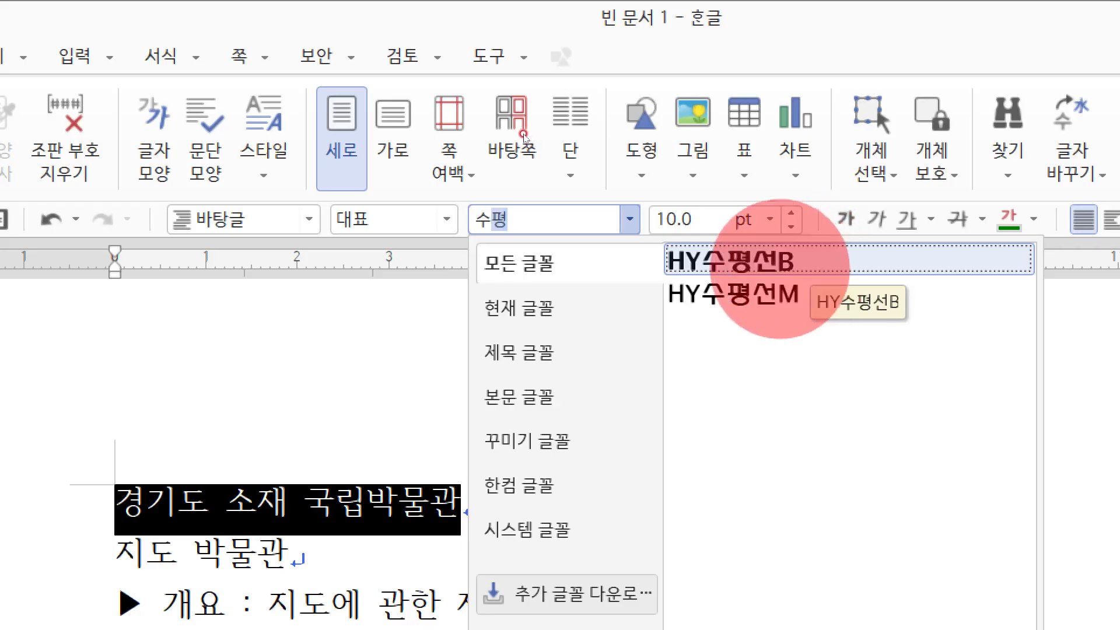
{"action": "left_click", "coordinate": [780, 262]}
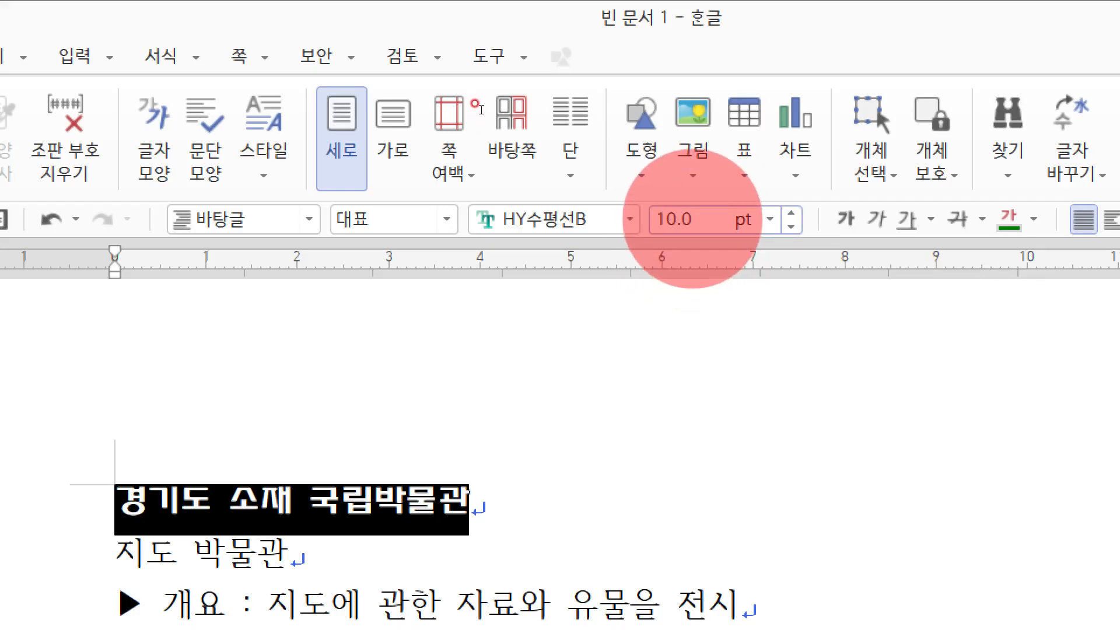
{"action": "left_click", "coordinate": [692, 220]}
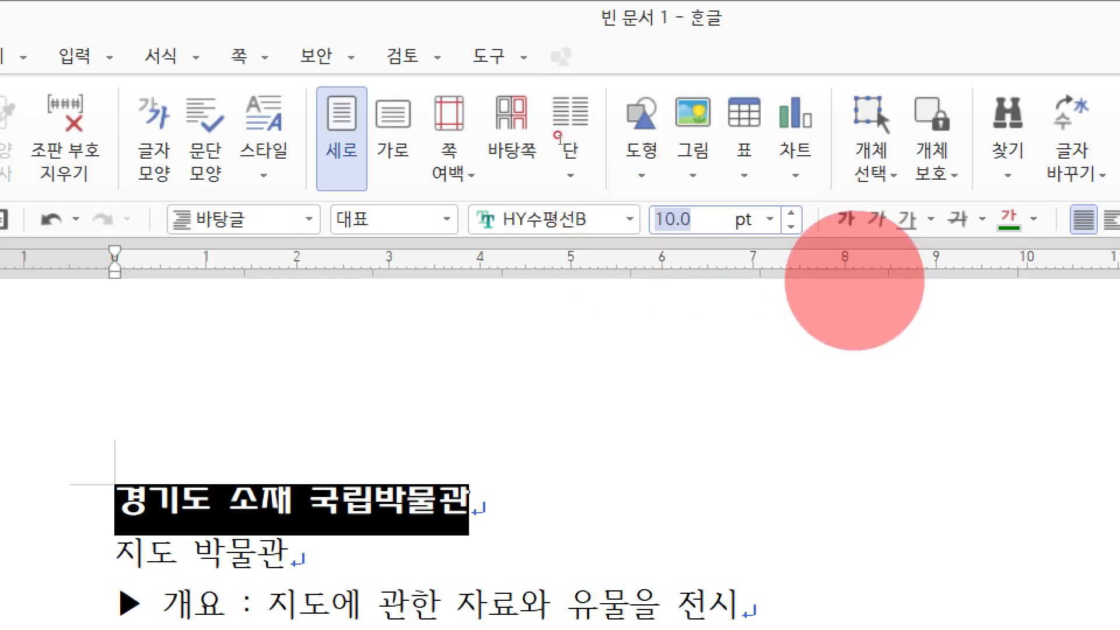
Make the title 경기도 소재 국립박물관 20 pt italic, then bring up the text-colour theme palettes.
{"action": "type", "text": "20"}
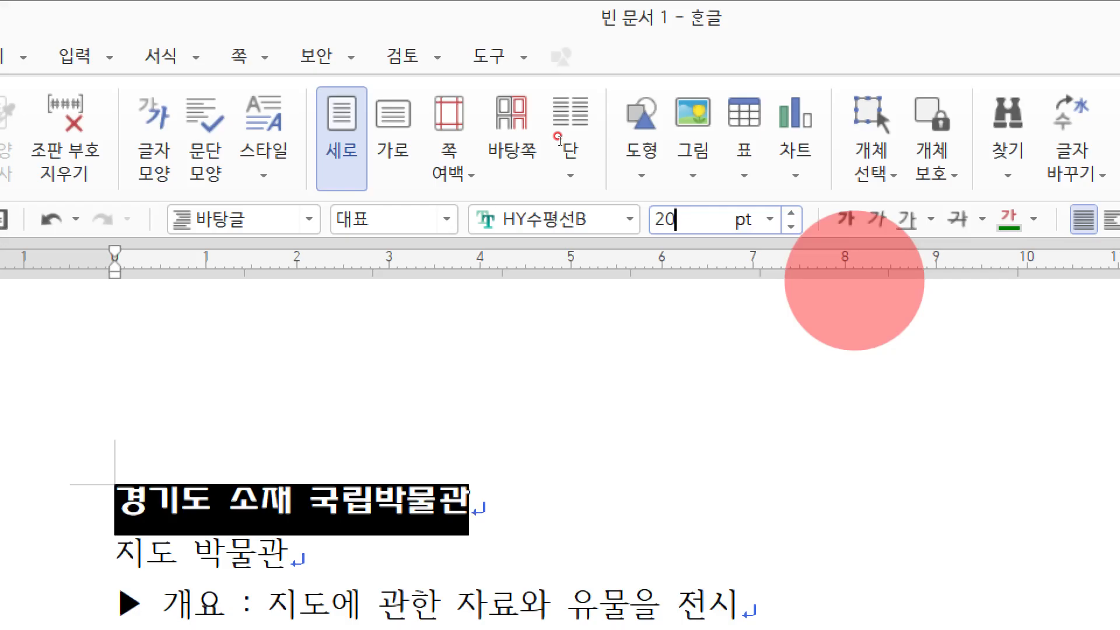
{"action": "key", "text": "Return"}
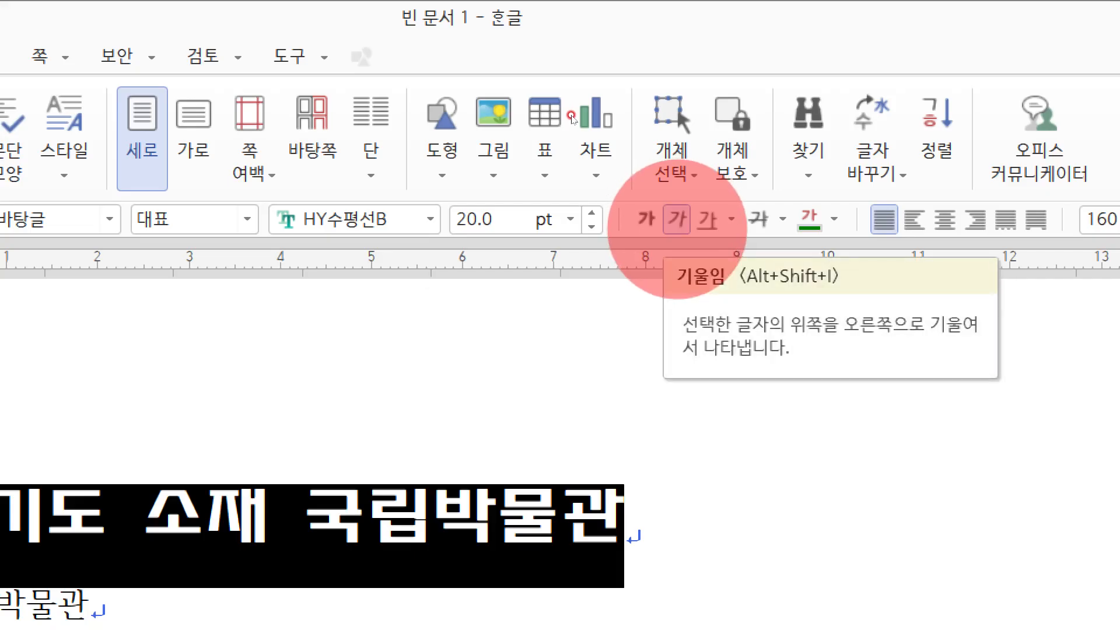
{"action": "key", "text": "alt+shift+i"}
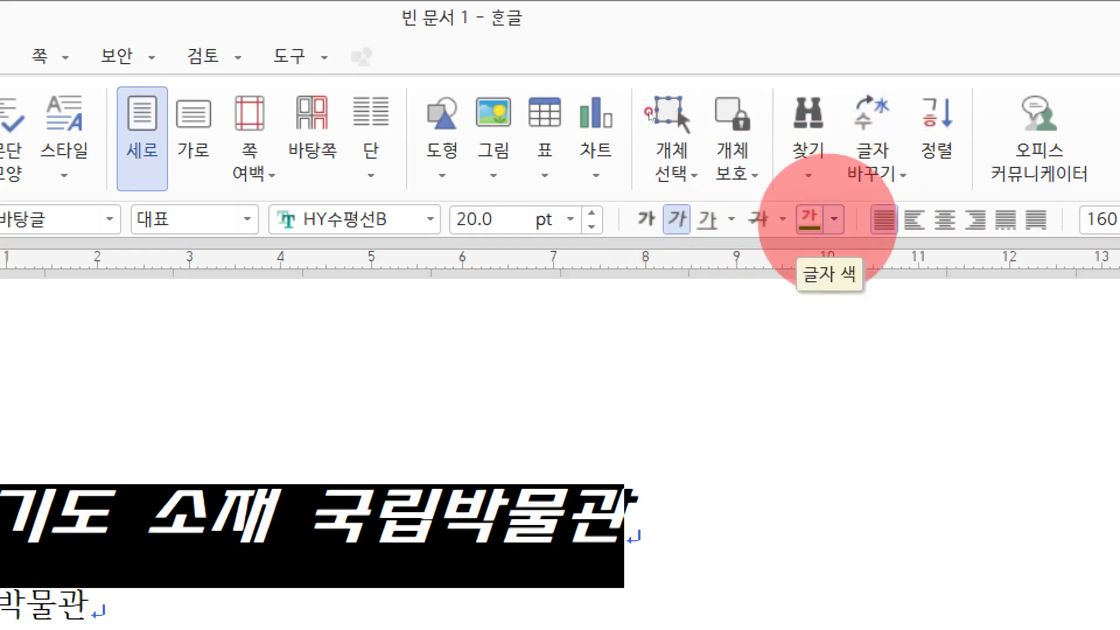
{"action": "left_click", "coordinate": [834, 219]}
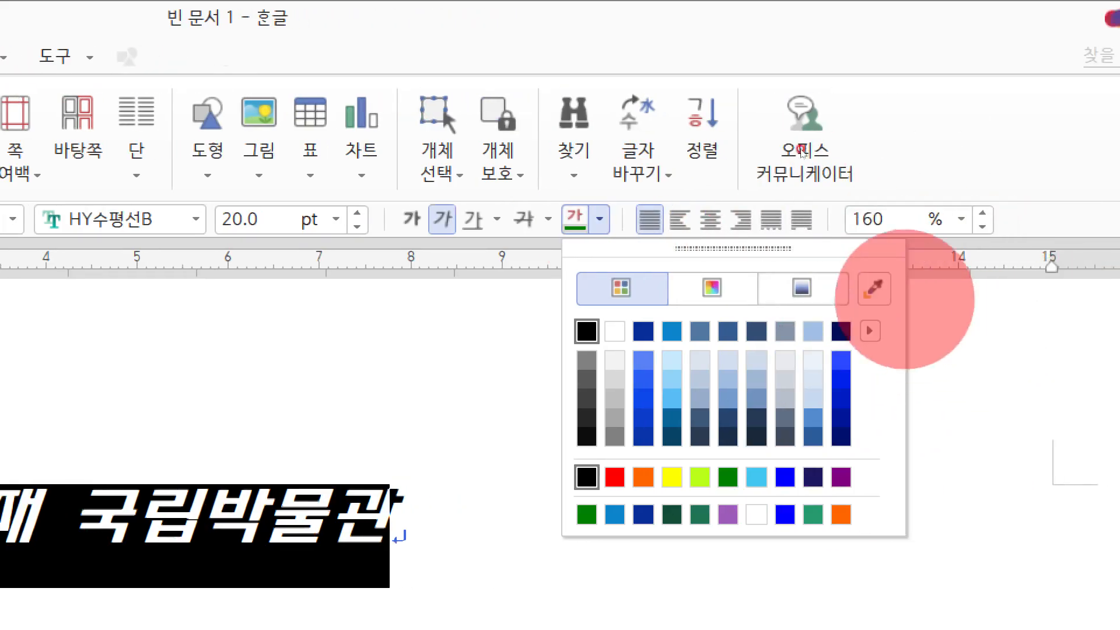
{"action": "left_click", "coordinate": [869, 330]}
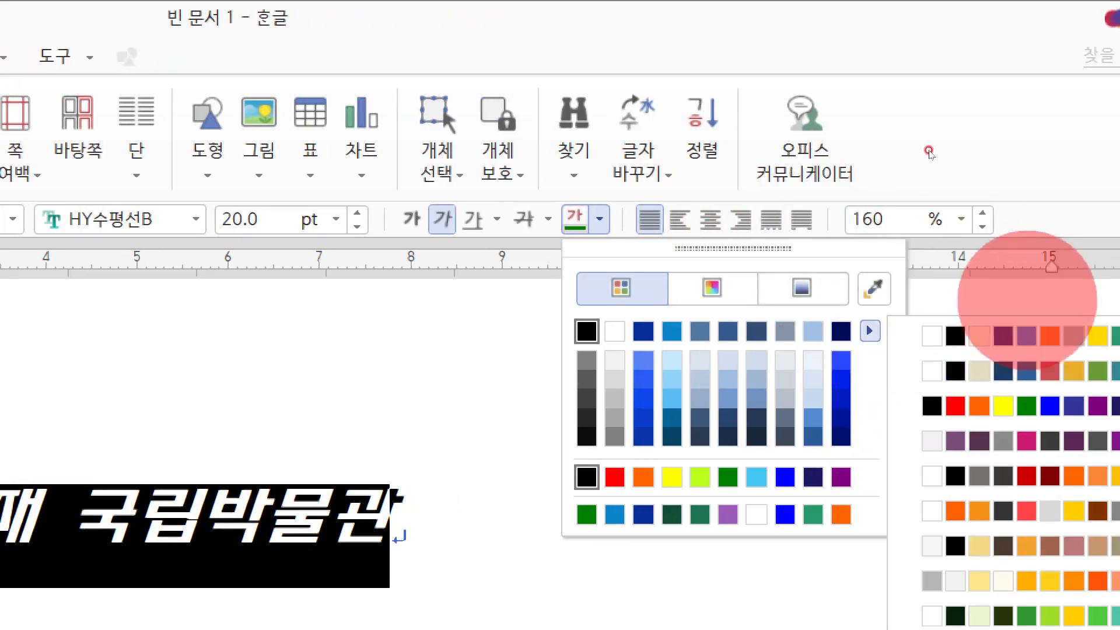
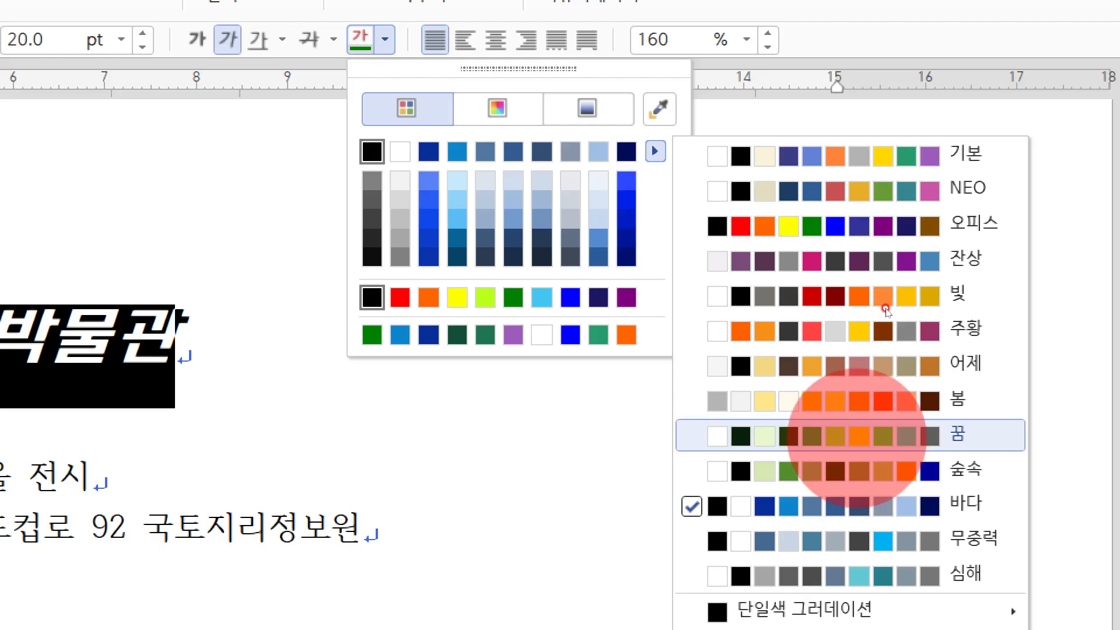
Colour the title 경기도 소재 국립박물관 green from the 꿈 theme palette and close the Magnifier.
{"action": "left_click", "coordinate": [758, 436]}
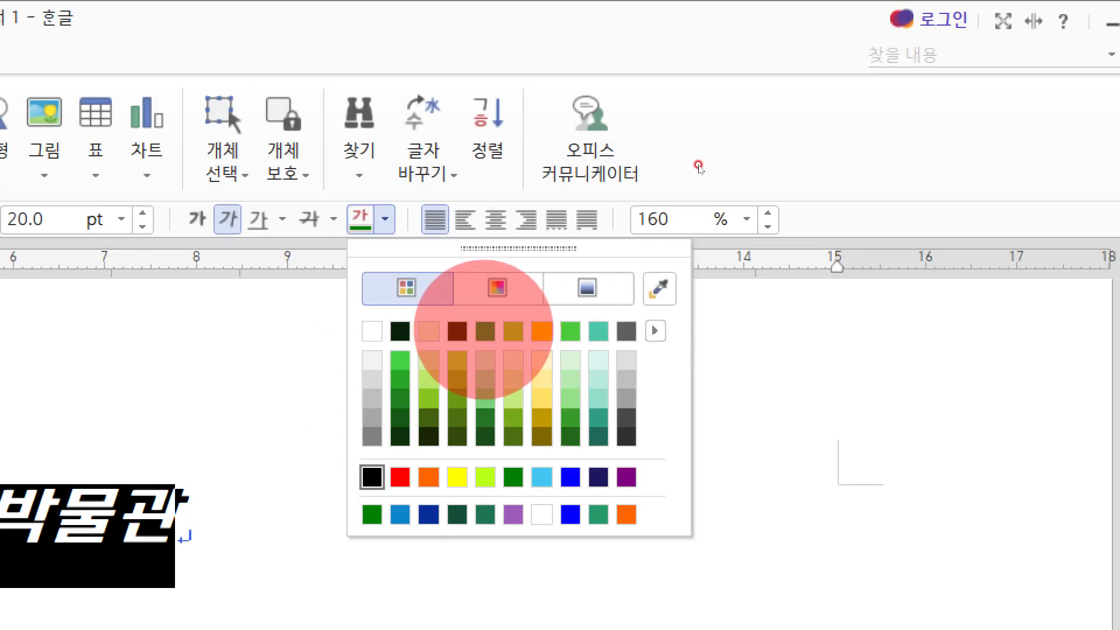
{"action": "left_click", "coordinate": [484, 330]}
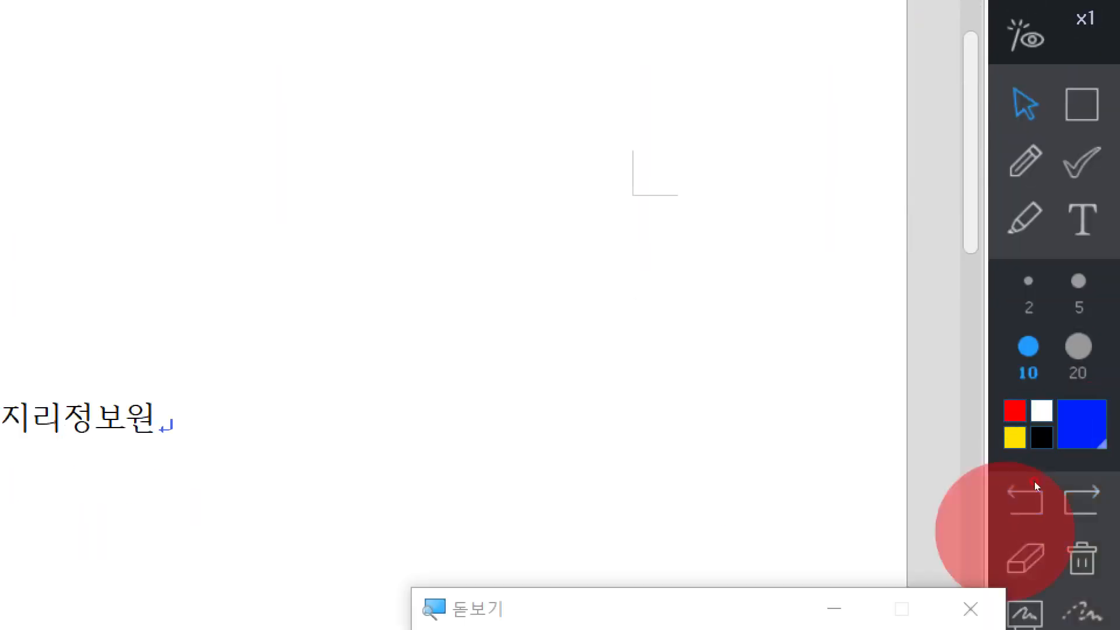
{"action": "left_click", "coordinate": [959, 515]}
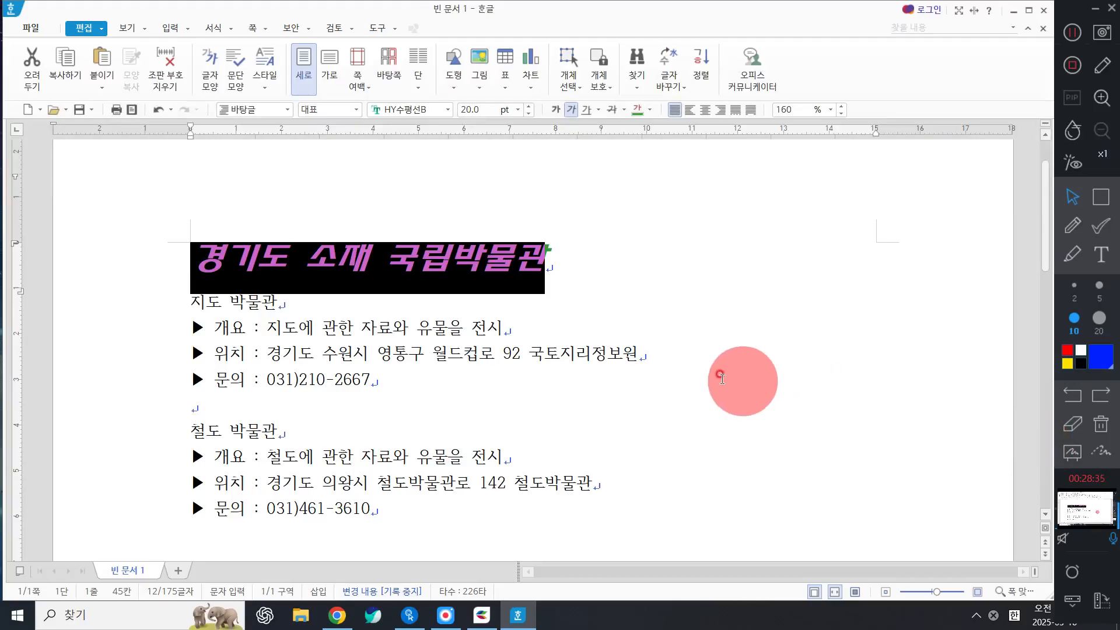
Deselect the title and select the first museum name line 지도 박물관.
{"action": "left_click", "coordinate": [573, 285]}
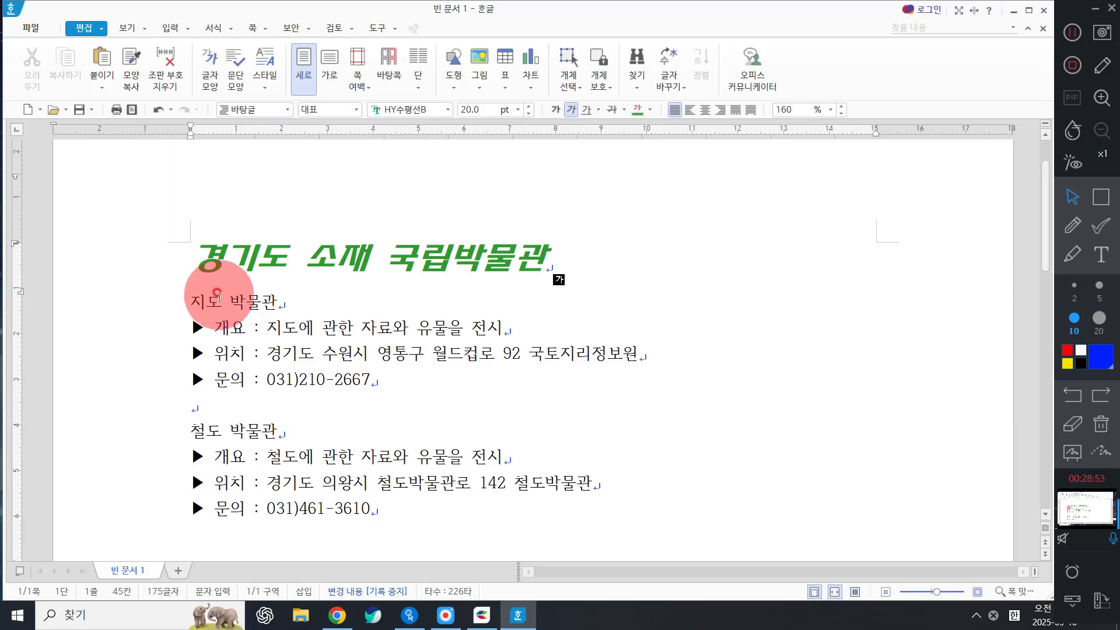
{"action": "left_click", "coordinate": [175, 303]}
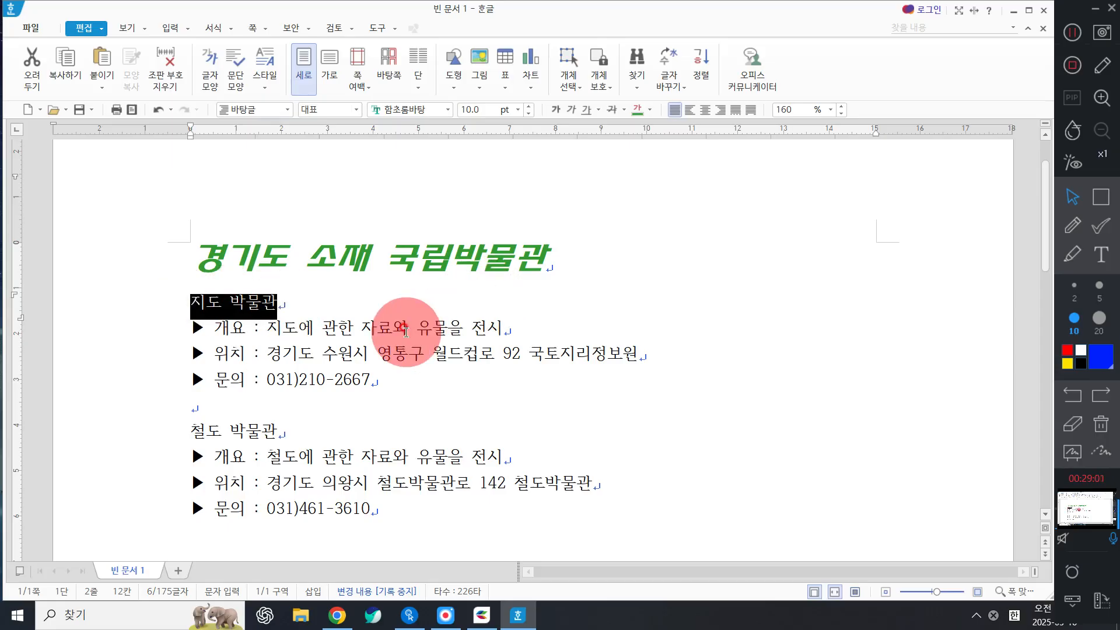
Open 글자 모양(L) for the selected 지도 박물관 line from its context menu.
{"action": "right_click", "coordinate": [312, 301]}
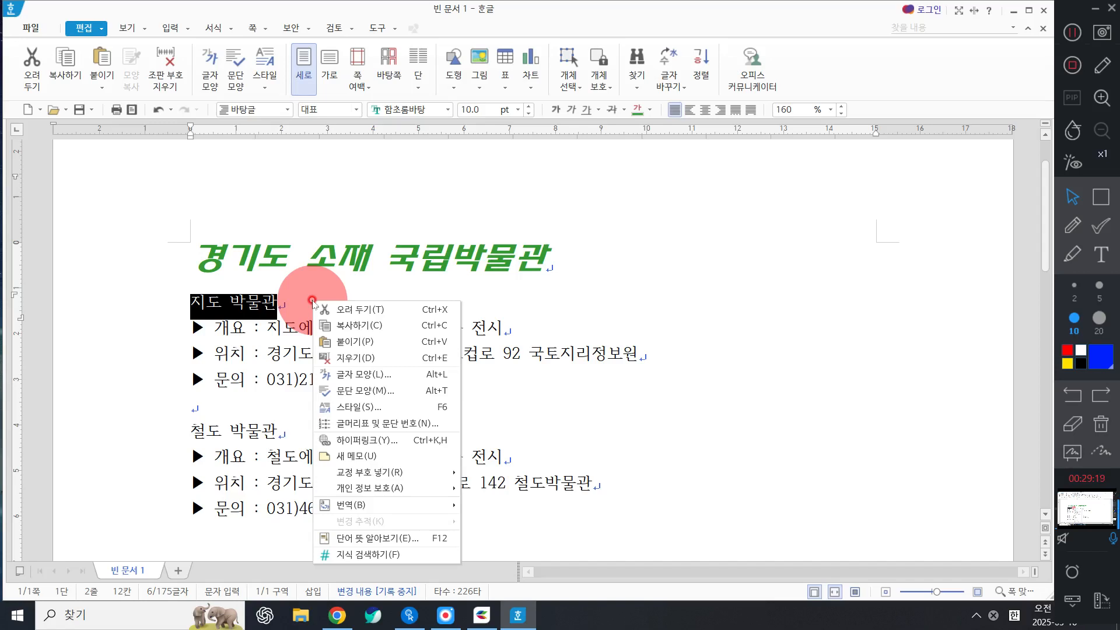
{"action": "left_click", "coordinate": [369, 378]}
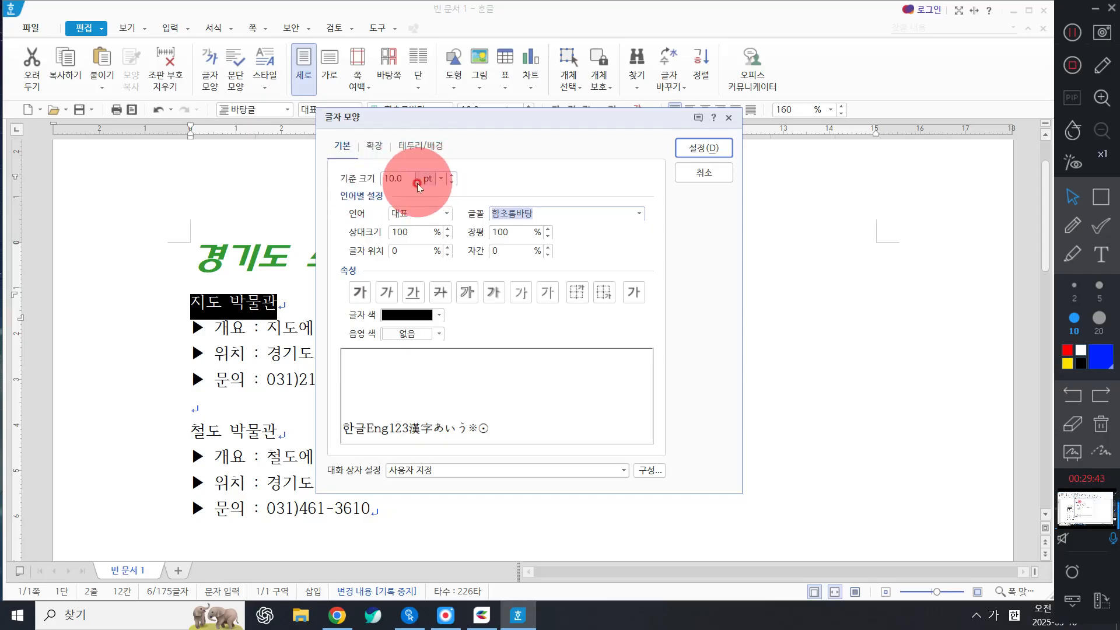
Set 지도 박물관's 기준 크기 to 14 pt and its font to 맑은 고딕.
{"action": "left_click", "coordinate": [441, 178]}
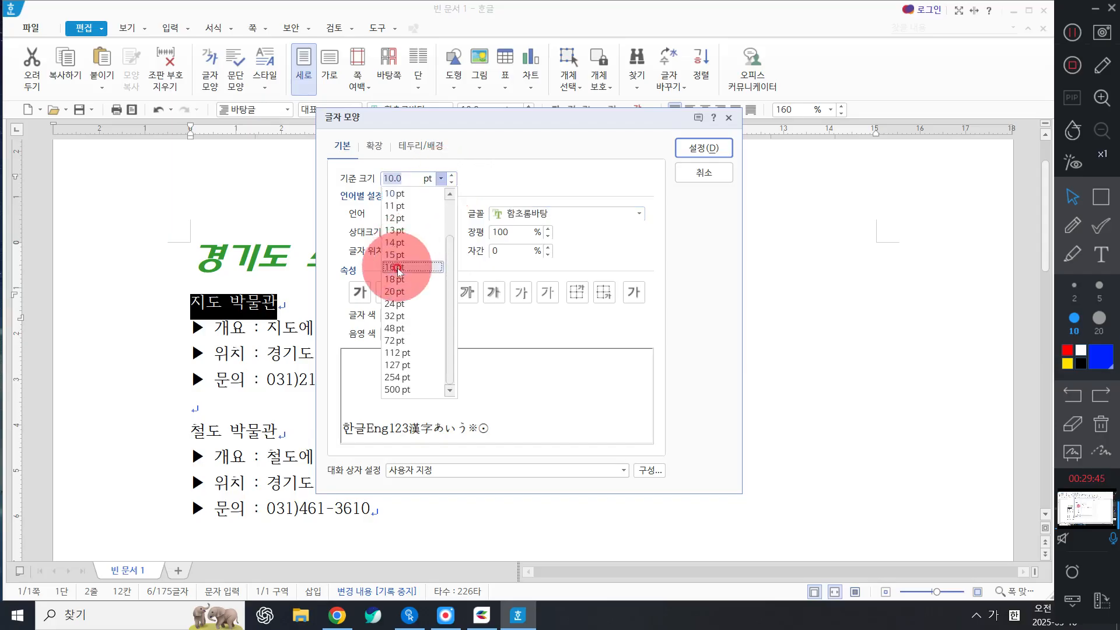
{"action": "left_click", "coordinate": [392, 244]}
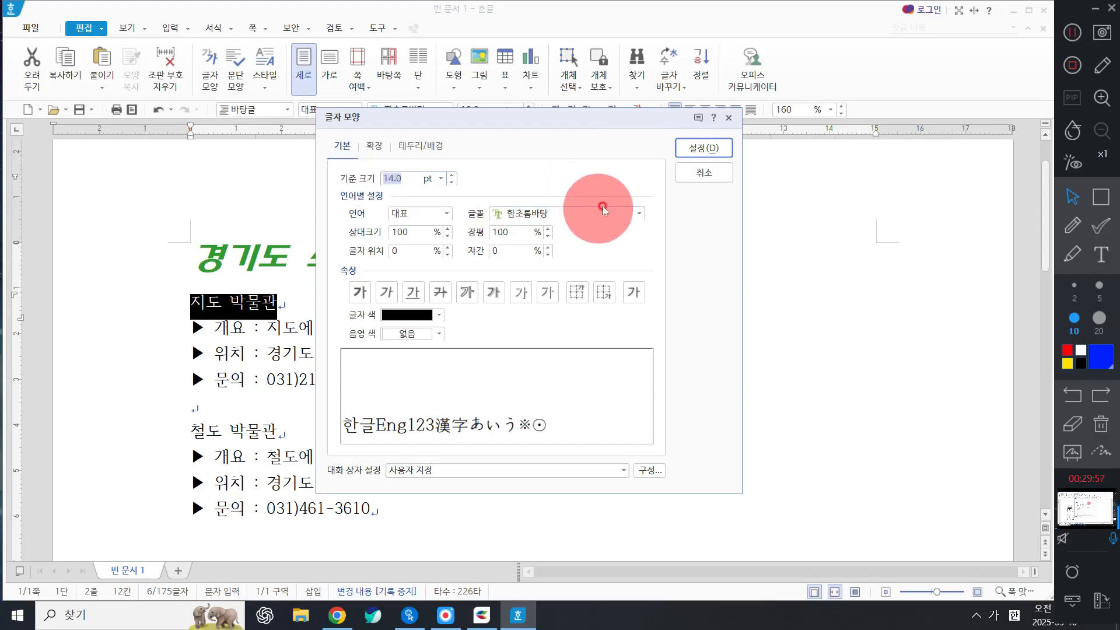
{"action": "left_click", "coordinate": [577, 212]}
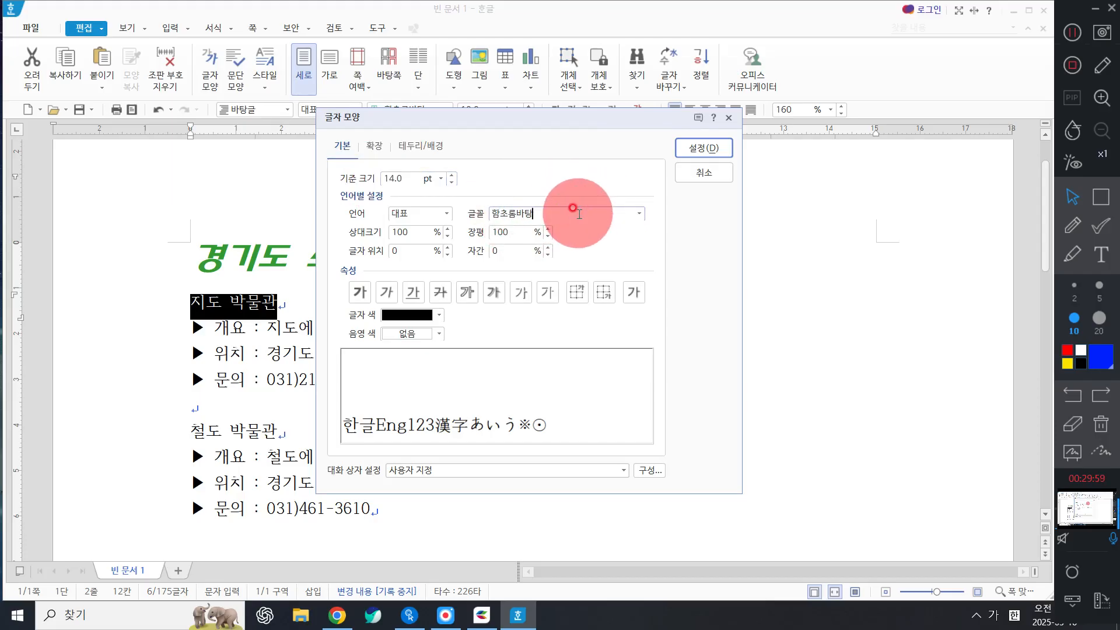
{"action": "key", "text": "BackSpace"}
{"action": "key", "text": "BackSpace"}
{"action": "key", "text": "BackSpace"}
{"action": "key", "text": "BackSpace"}
{"action": "key", "text": "BackSpace"}
{"action": "type", "text": "맑"}
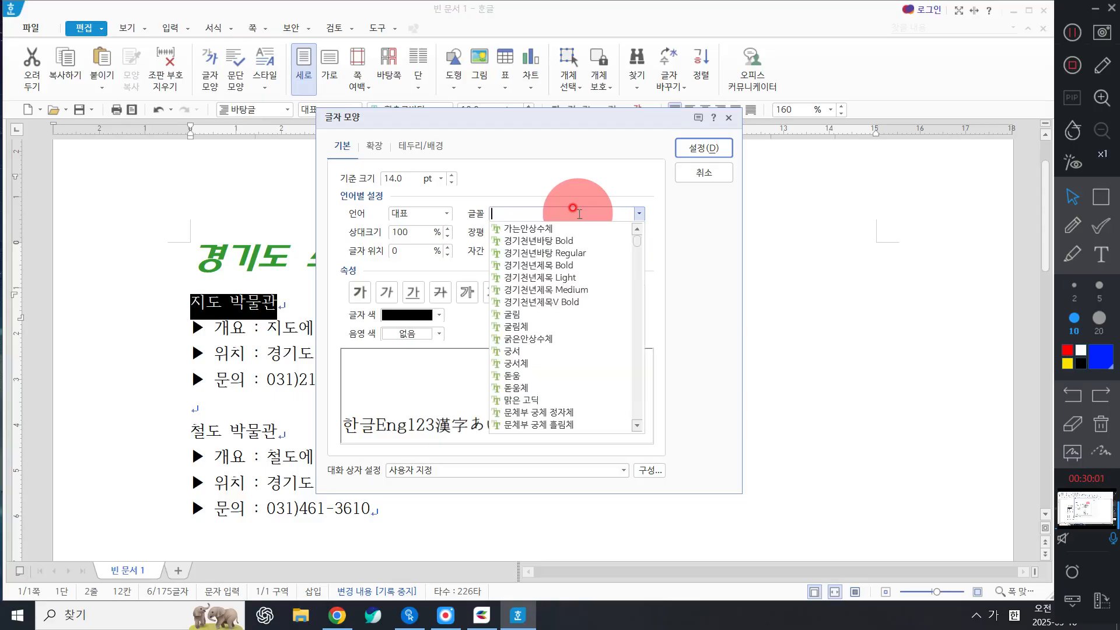
{"action": "type", "text": "은"}
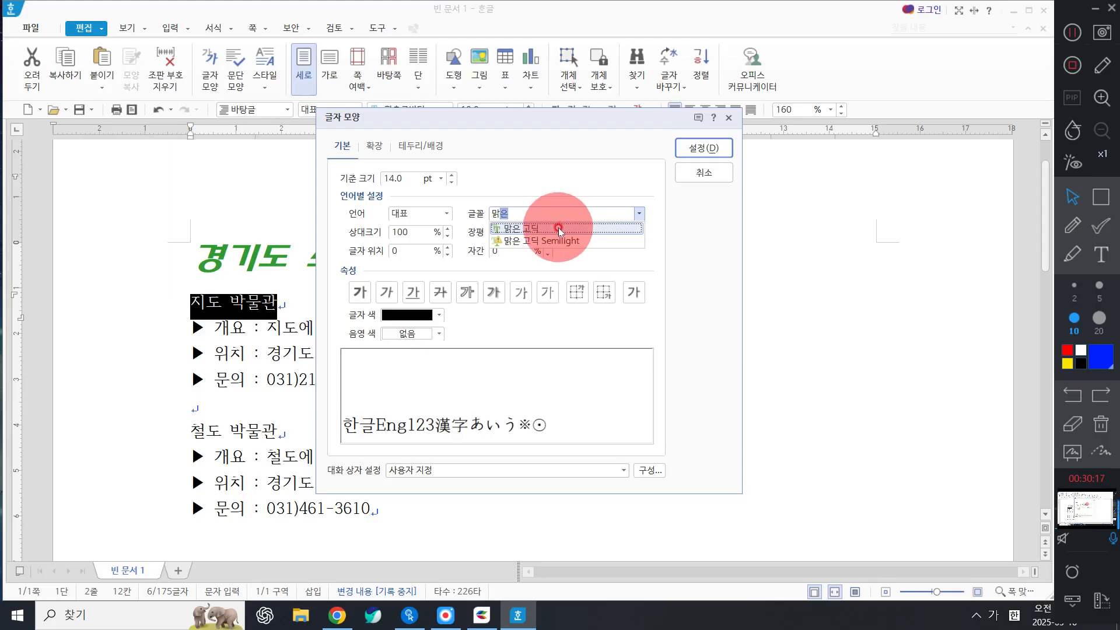
{"action": "left_click", "coordinate": [537, 228]}
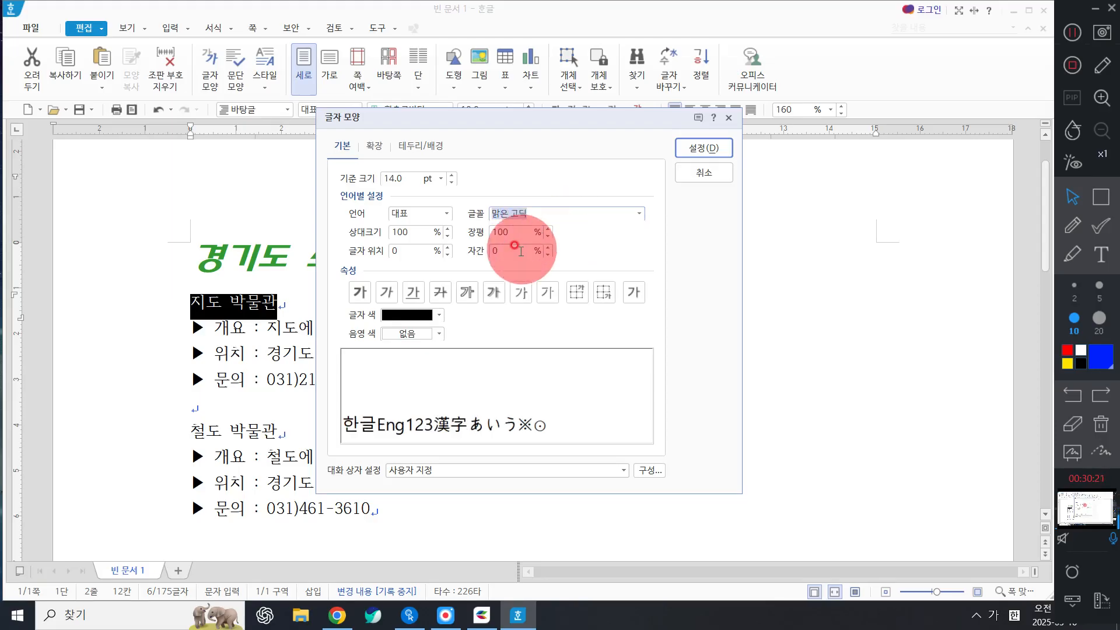
{"action": "left_click", "coordinate": [572, 216]}
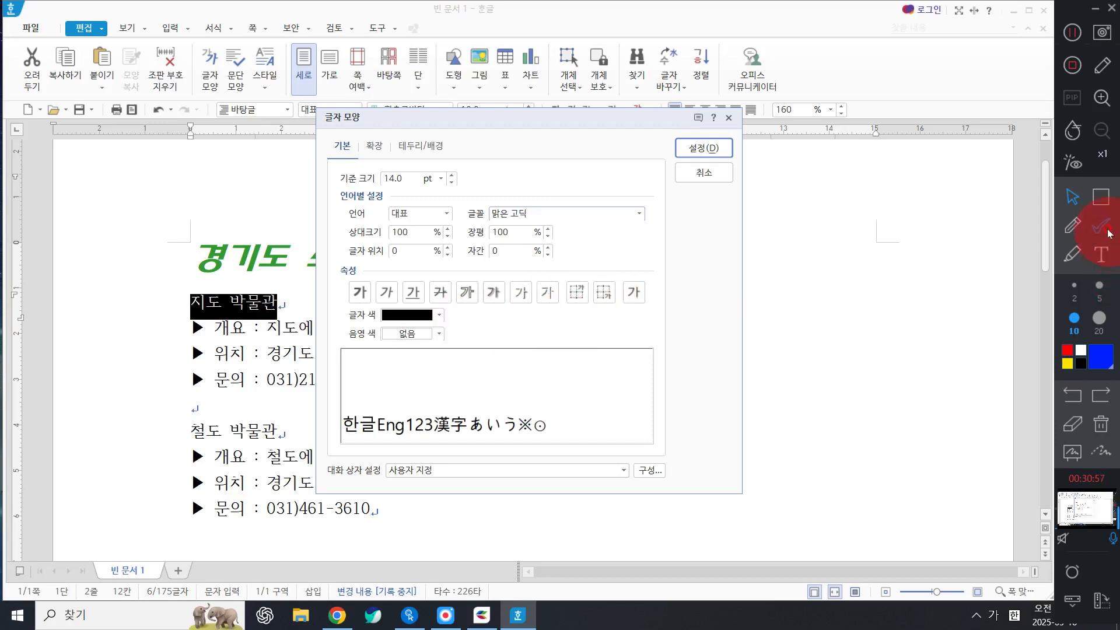
{"action": "left_click", "coordinate": [1073, 225]}
{"action": "mouse_move", "coordinate": [784, 284]}
{"action": "left_mouse_down"}
{"action": "mouse_move", "coordinate": [795, 329]}
{"action": "mouse_move", "coordinate": [836, 324]}
{"action": "mouse_move", "coordinate": [861, 256]}
{"action": "mouse_move", "coordinate": [891, 320]}
{"action": "left_mouse_up"}
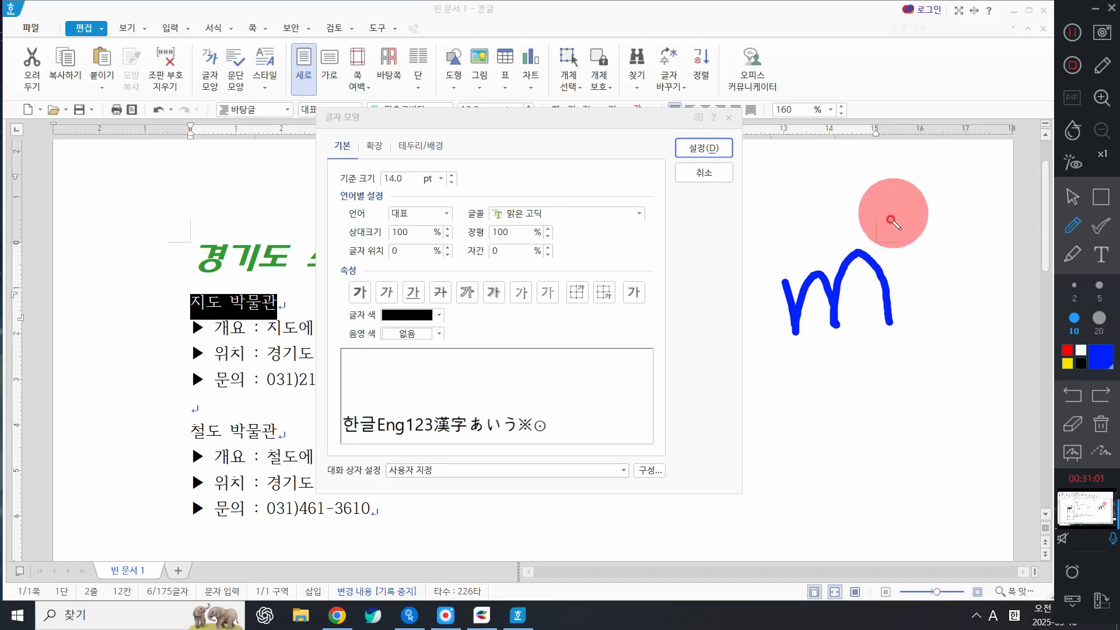
{"action": "mouse_move", "coordinate": [869, 213]}
{"action": "left_mouse_down"}
{"action": "mouse_move", "coordinate": [880, 193]}
{"action": "mouse_move", "coordinate": [880, 238]}
{"action": "mouse_move", "coordinate": [923, 241]}
{"action": "left_mouse_up"}
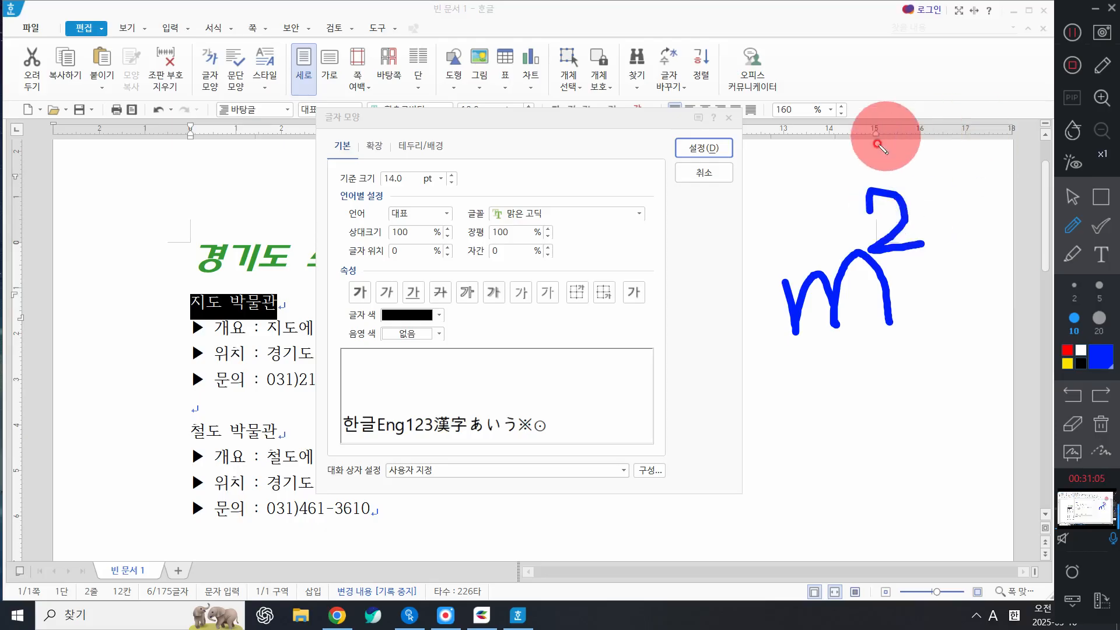
{"action": "mouse_move", "coordinate": [876, 140]}
{"action": "left_mouse_down"}
{"action": "mouse_move", "coordinate": [923, 123]}
{"action": "mouse_move", "coordinate": [687, 210]}
{"action": "mouse_move", "coordinate": [586, 262]}
{"action": "mouse_move", "coordinate": [583, 277]}
{"action": "mouse_move", "coordinate": [628, 273]}
{"action": "left_mouse_up"}
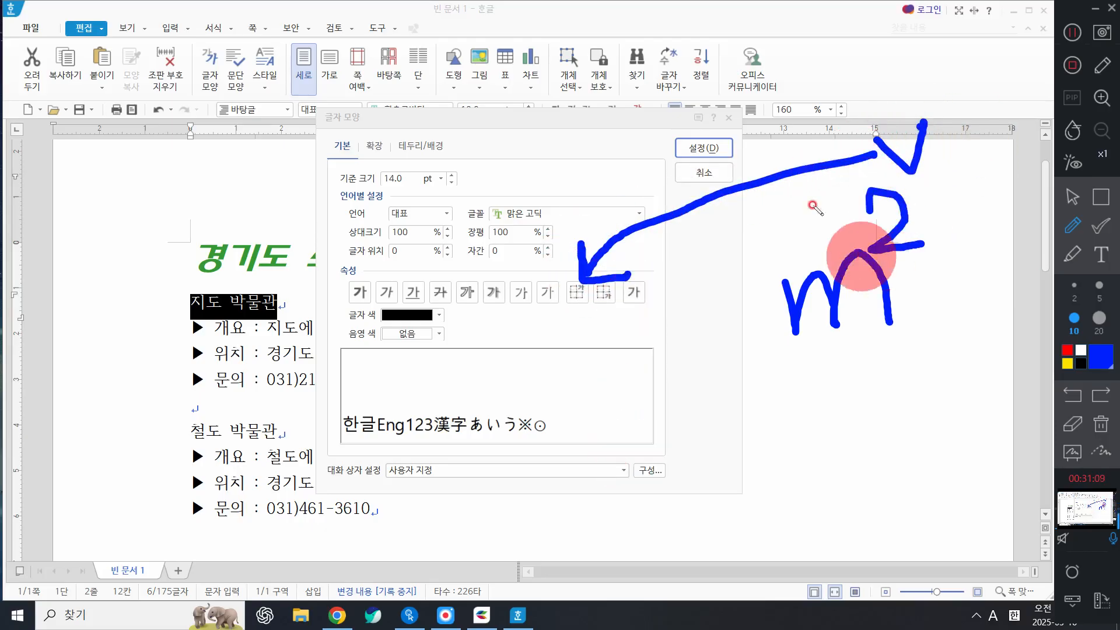
{"action": "mouse_move", "coordinate": [779, 389]}
{"action": "left_mouse_down"}
{"action": "mouse_move", "coordinate": [785, 443]}
{"action": "mouse_move", "coordinate": [822, 403]}
{"action": "mouse_move", "coordinate": [820, 443]}
{"action": "mouse_move", "coordinate": [842, 380]}
{"action": "mouse_move", "coordinate": [875, 446]}
{"action": "left_mouse_up"}
{"action": "mouse_move", "coordinate": [885, 400]}
{"action": "left_mouse_down"}
{"action": "mouse_move", "coordinate": [920, 412]}
{"action": "mouse_move", "coordinate": [895, 445]}
{"action": "mouse_move", "coordinate": [960, 444]}
{"action": "left_mouse_up"}
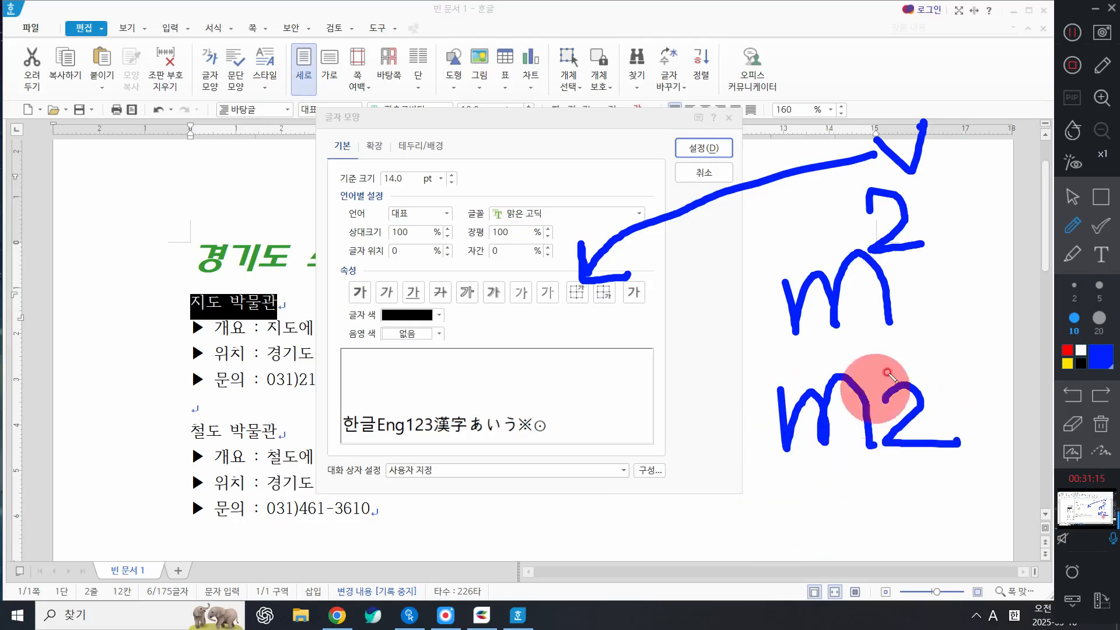
{"action": "mouse_move", "coordinate": [924, 371]}
{"action": "left_mouse_down"}
{"action": "mouse_move", "coordinate": [875, 465]}
{"action": "mouse_move", "coordinate": [971, 412]}
{"action": "left_mouse_up"}
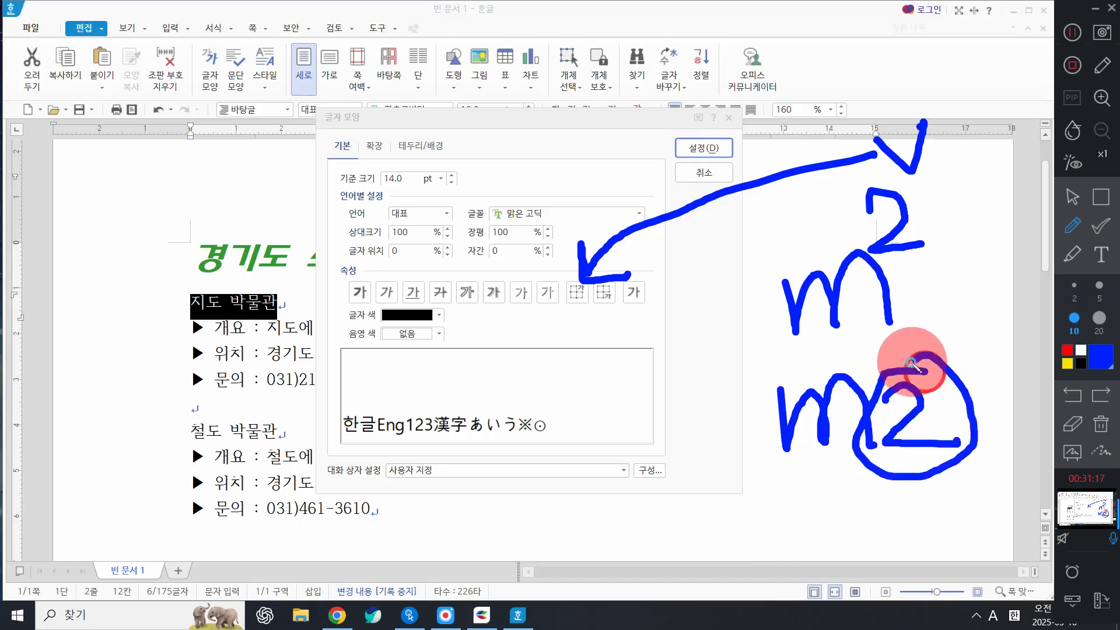
{"action": "mouse_move", "coordinate": [914, 369]}
{"action": "left_mouse_down"}
{"action": "mouse_move", "coordinate": [712, 238]}
{"action": "mouse_move", "coordinate": [575, 295]}
{"action": "mouse_move", "coordinate": [594, 277]}
{"action": "left_mouse_up"}
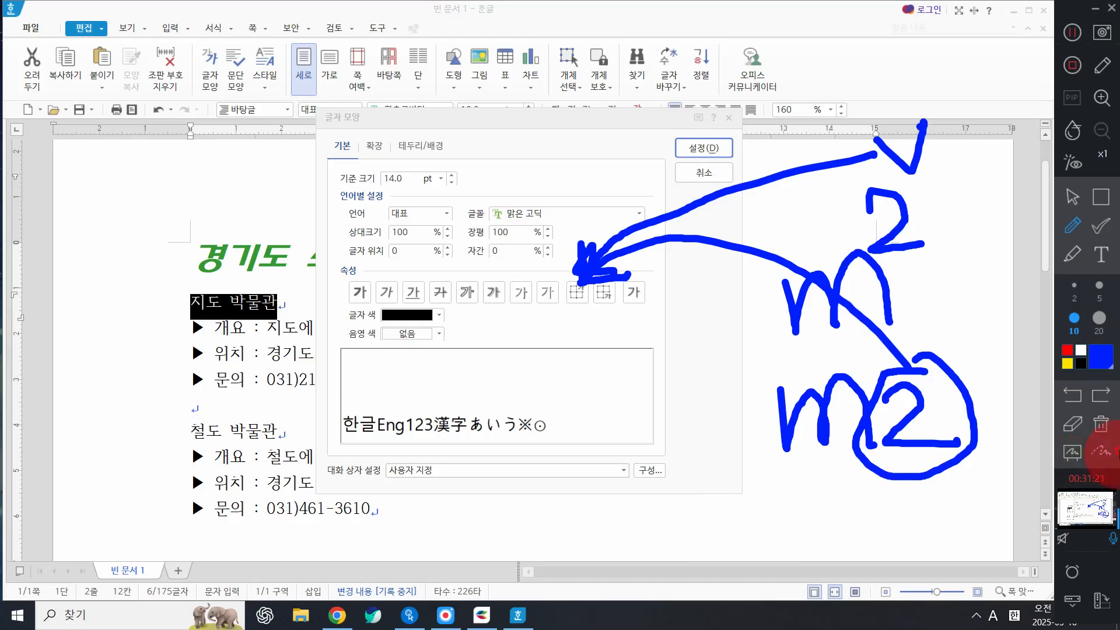
{"action": "left_click", "coordinate": [1094, 425]}
{"action": "left_click", "coordinate": [1072, 196]}
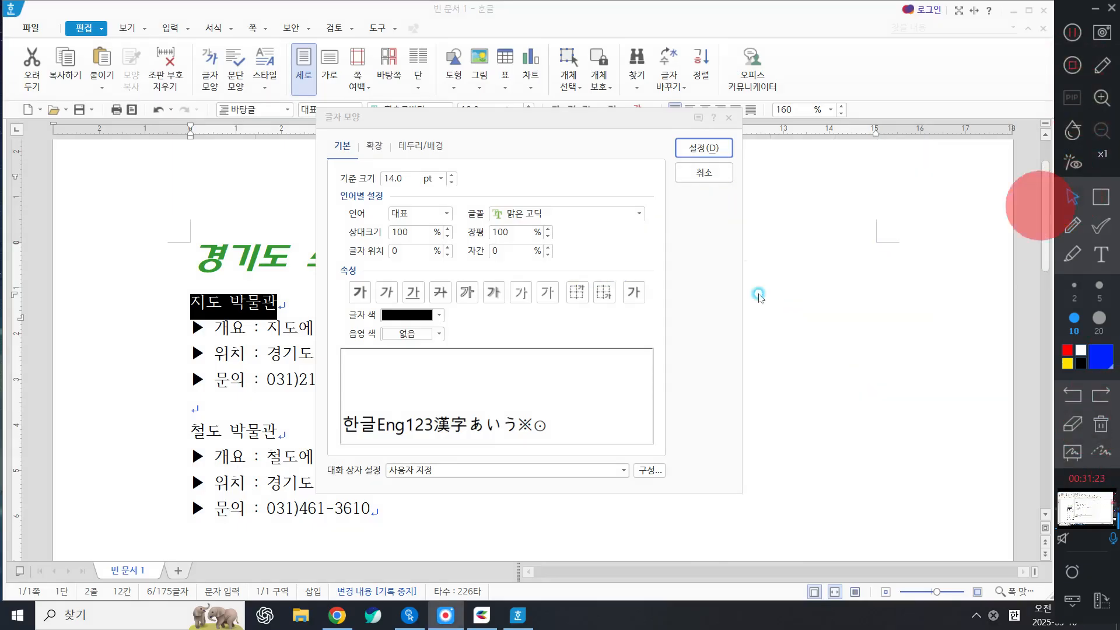
Make 지도 박물관 bold with green 글자 색 and apply the character settings.
{"action": "left_click", "coordinate": [407, 312]}
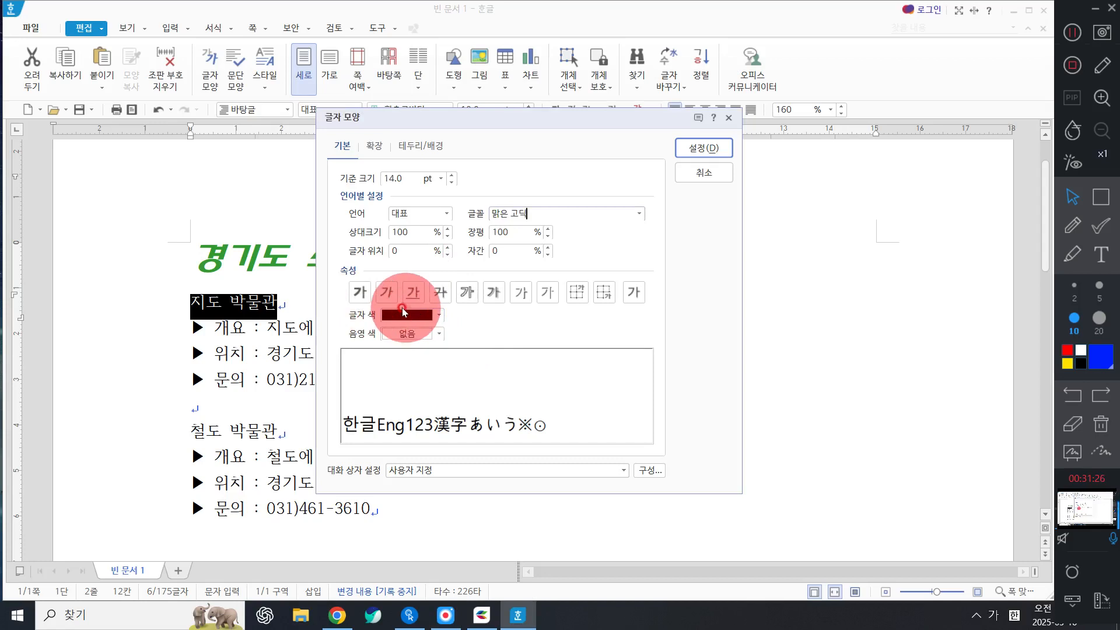
{"action": "left_click", "coordinate": [358, 293]}
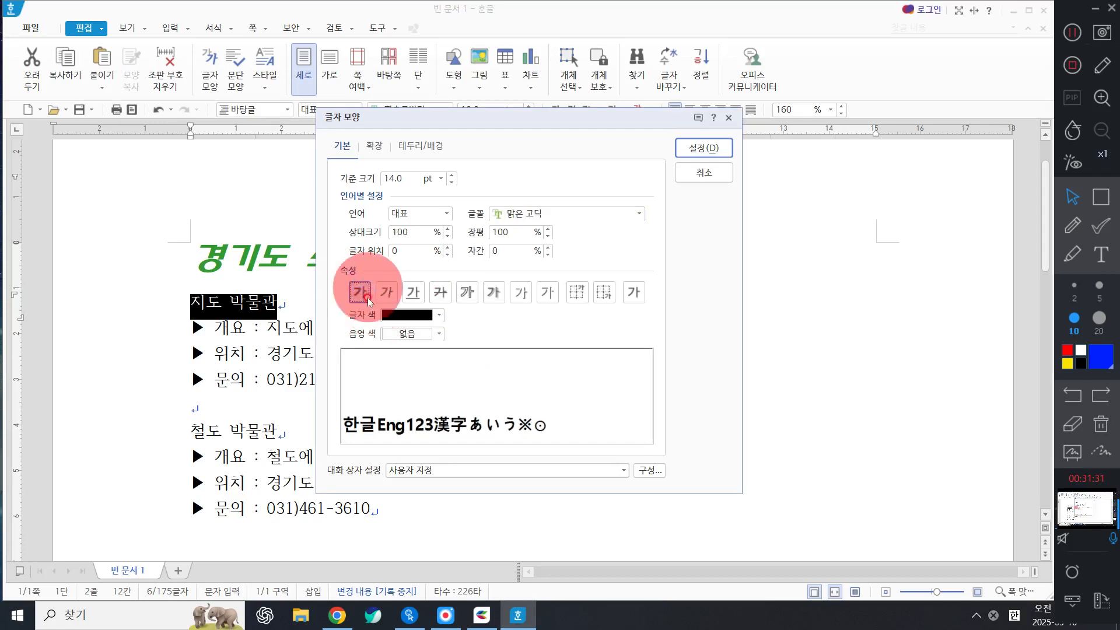
{"action": "left_click", "coordinate": [438, 315]}
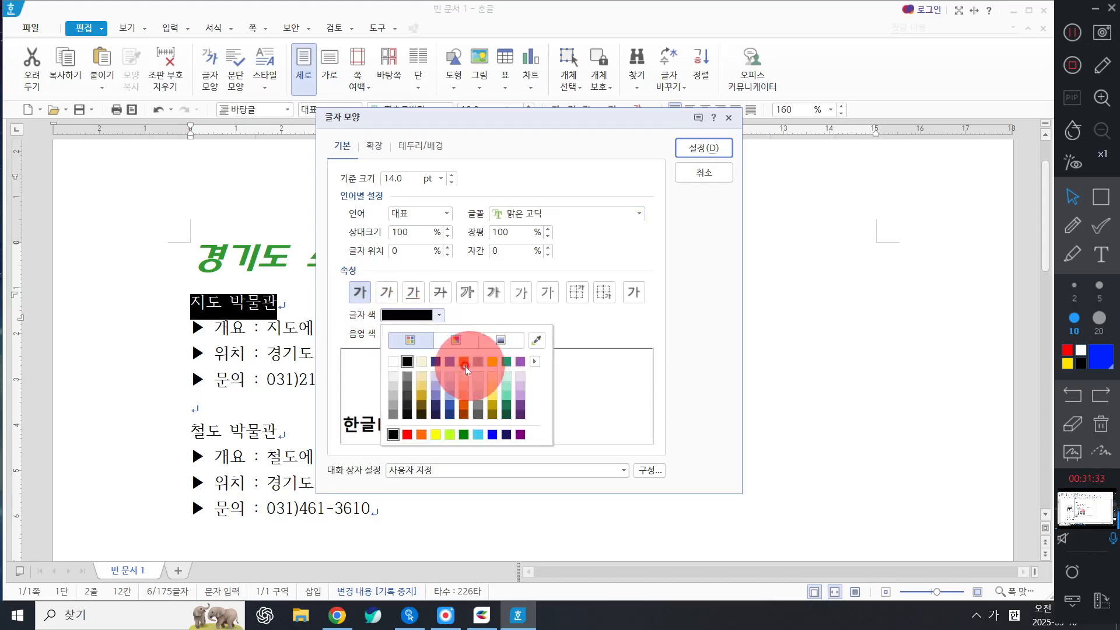
{"action": "left_click", "coordinate": [506, 361]}
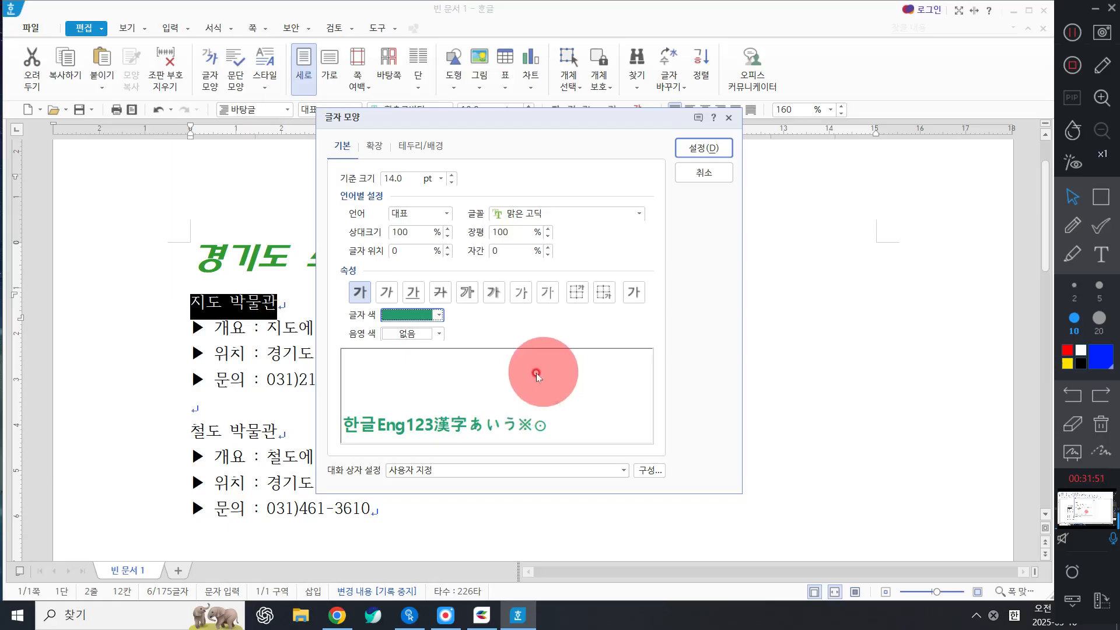
{"action": "left_click", "coordinate": [1101, 196]}
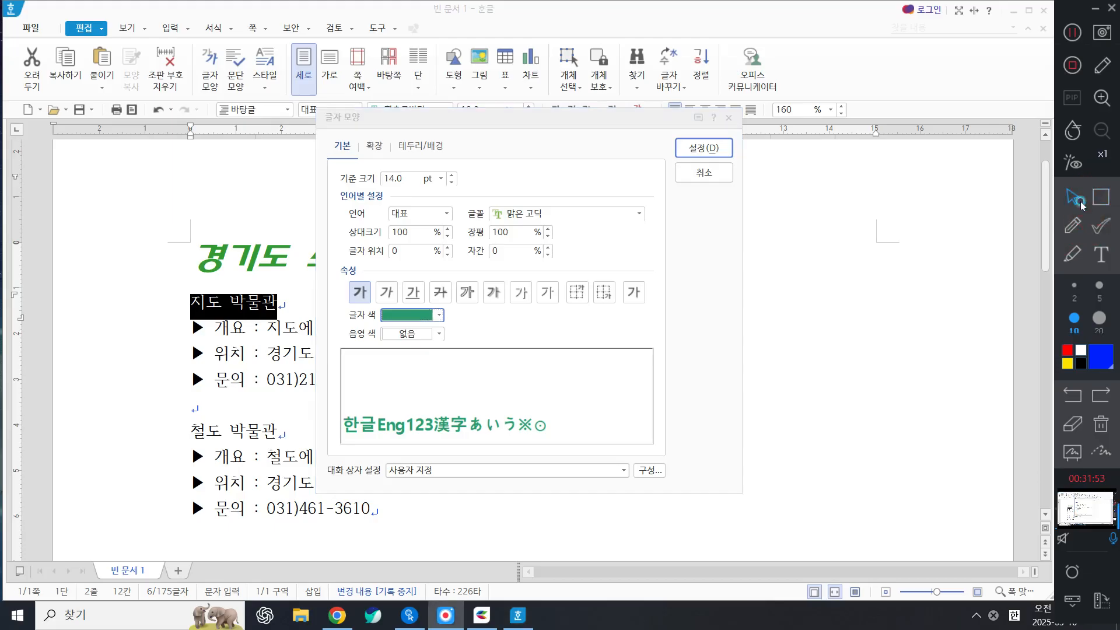
{"action": "left_click_drag", "start_coordinate": [321, 390], "coordinate": [592, 456]}
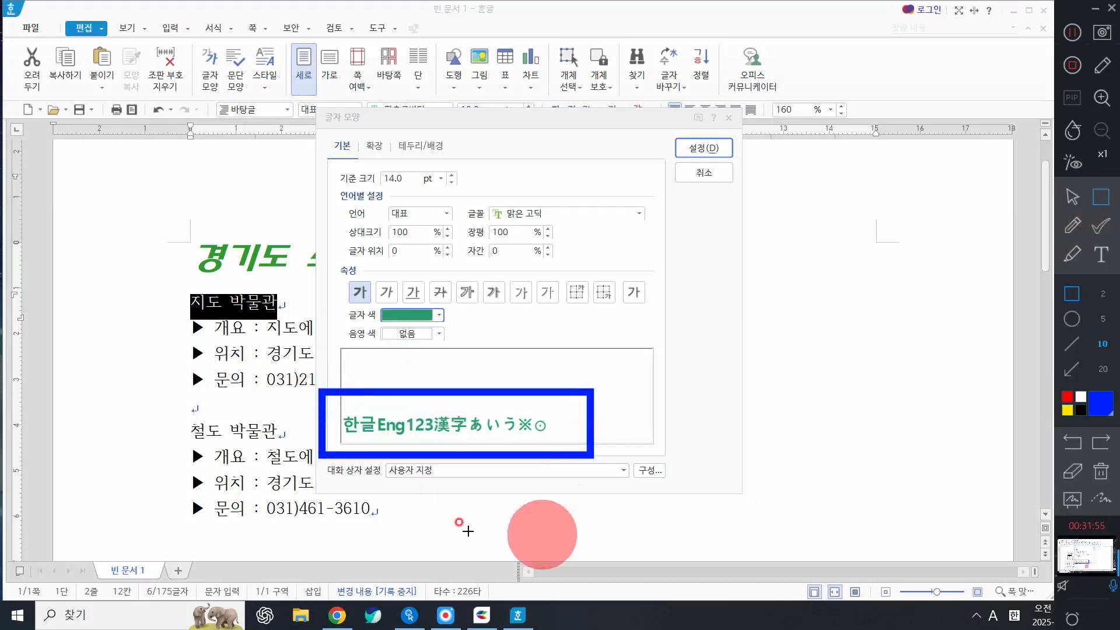
{"action": "left_click", "coordinate": [1101, 470]}
{"action": "left_click", "coordinate": [1066, 200]}
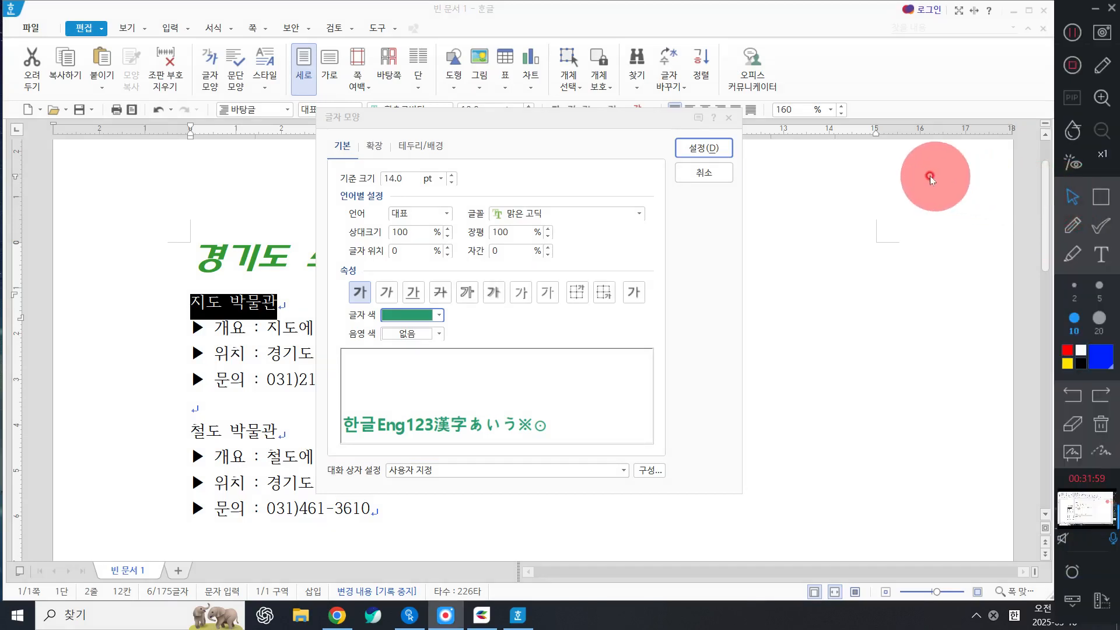
{"action": "left_click", "coordinate": [704, 140]}
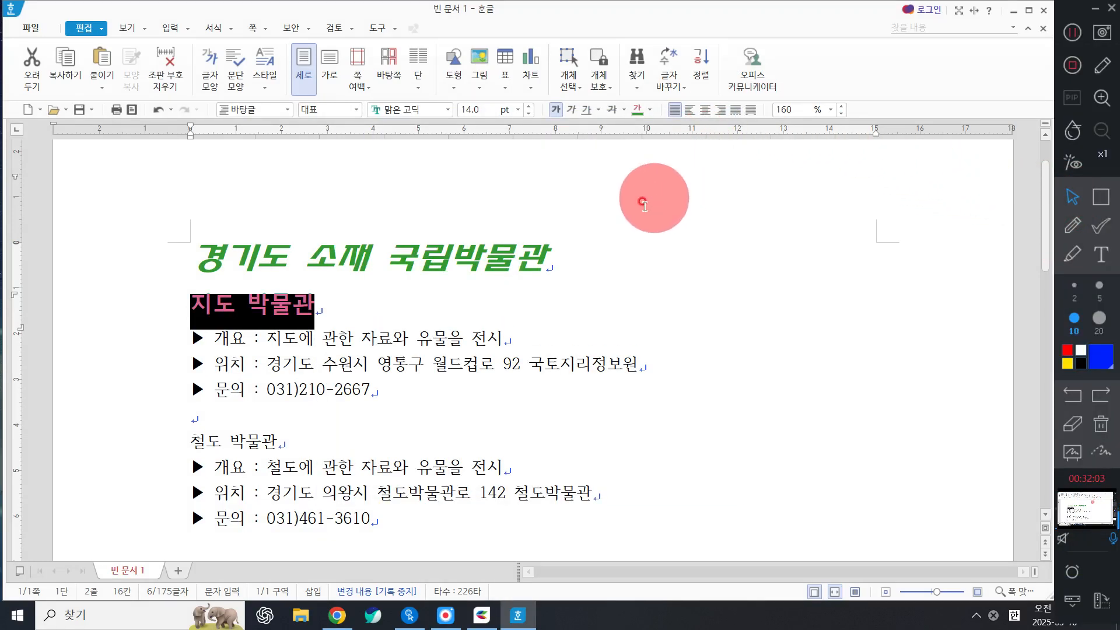
Select the whole title line 경기도 소재 국립박물관 from the left margin.
{"action": "left_click", "coordinate": [451, 260]}
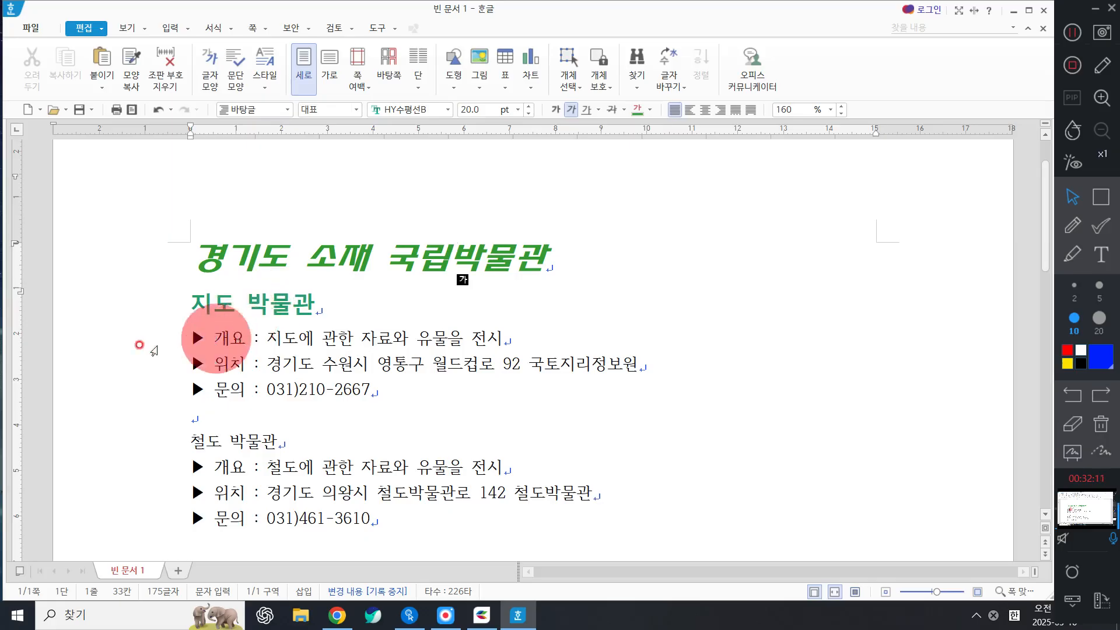
{"action": "left_click", "coordinate": [120, 279]}
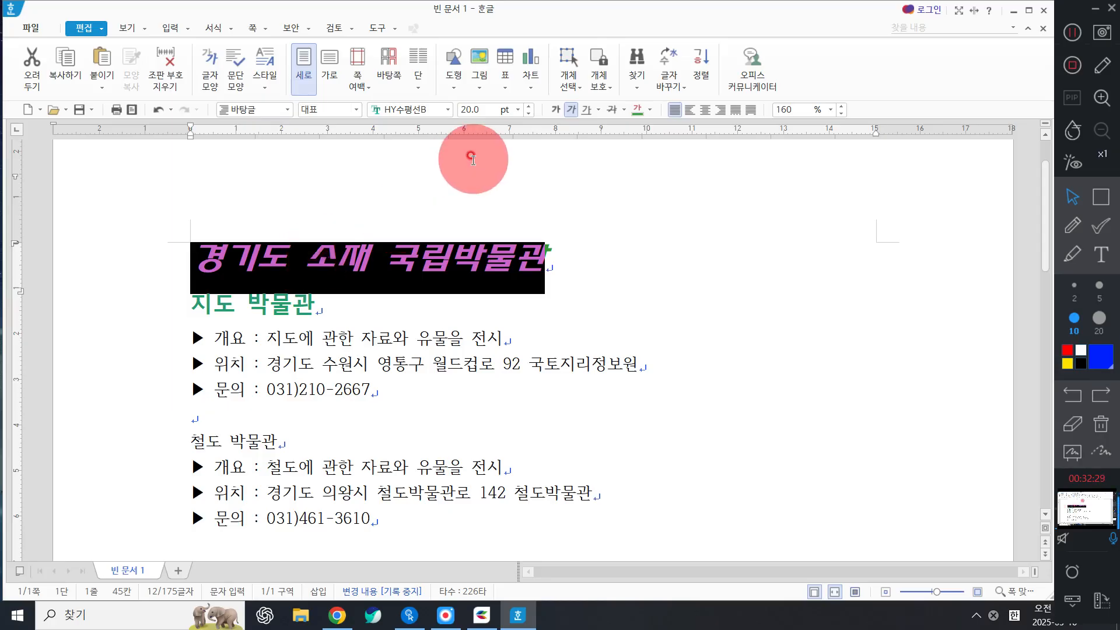
Centre-align the title 경기도 소재 국립박물관 with 가운데 정렬, then deselect it.
{"action": "left_click", "coordinate": [704, 111]}
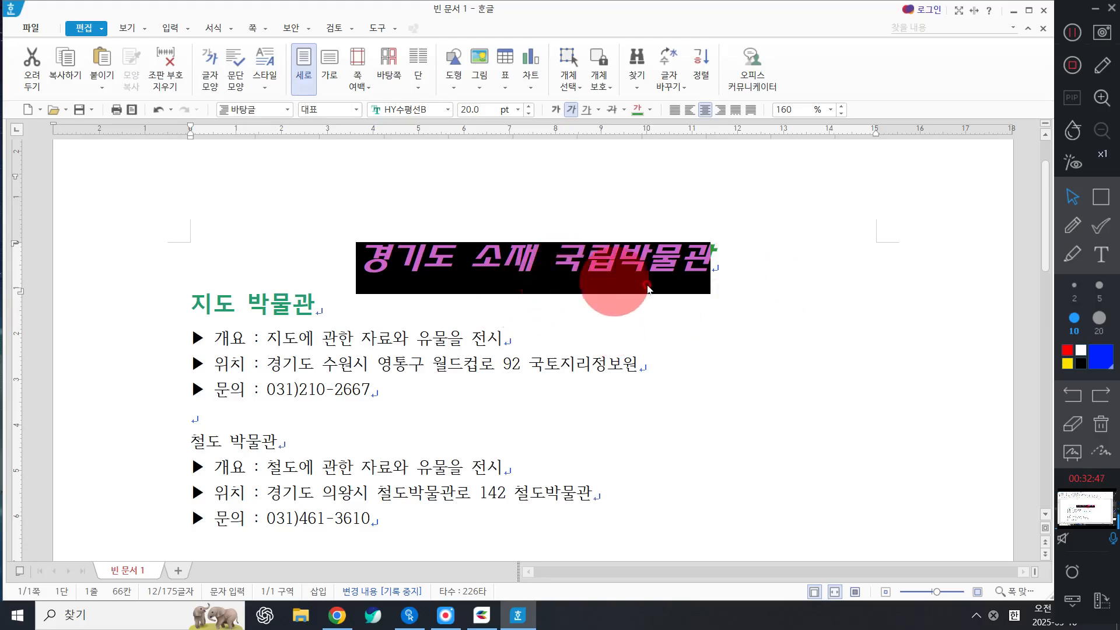
{"action": "left_click", "coordinate": [741, 266]}
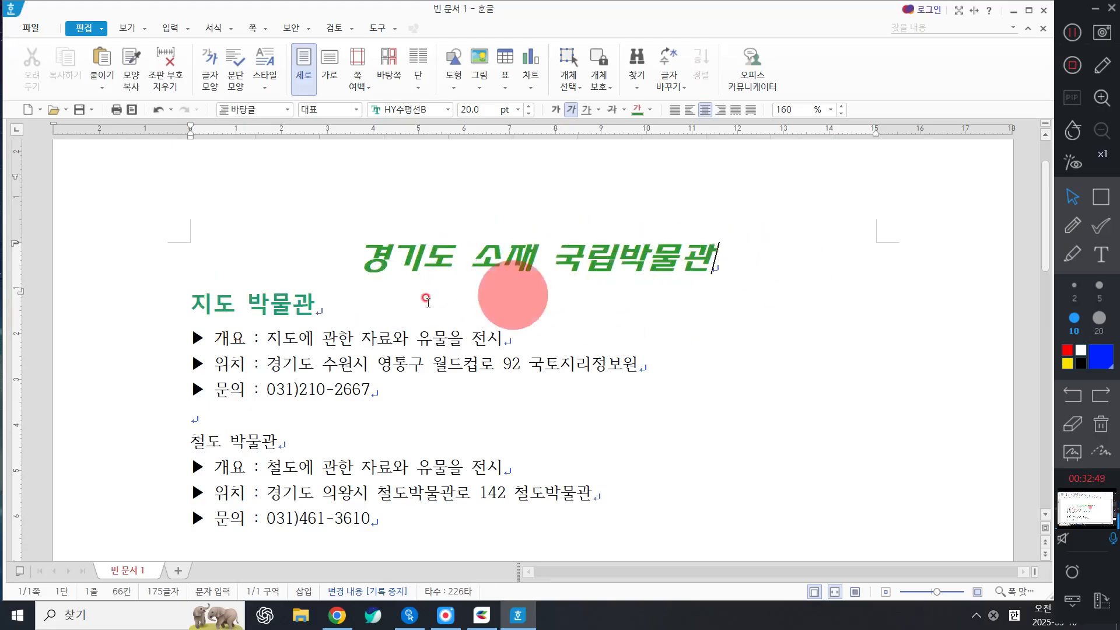
{"action": "left_click_drag", "start_coordinate": [138, 343], "coordinate": [172, 401]}
{"action": "left_click", "coordinate": [496, 315]}
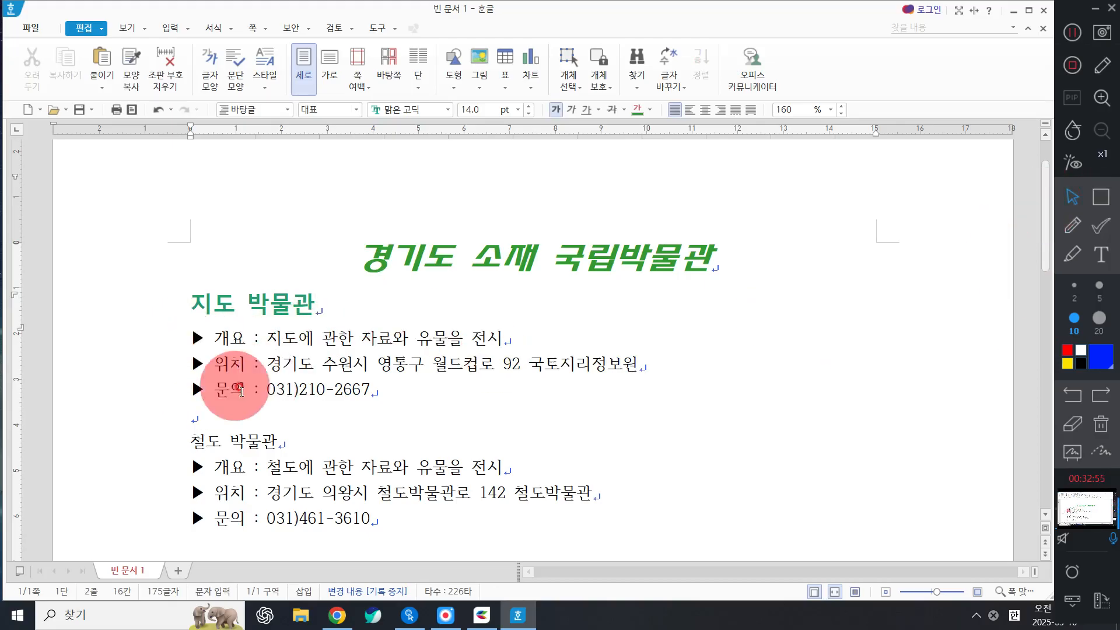
{"action": "left_click", "coordinate": [1077, 218]}
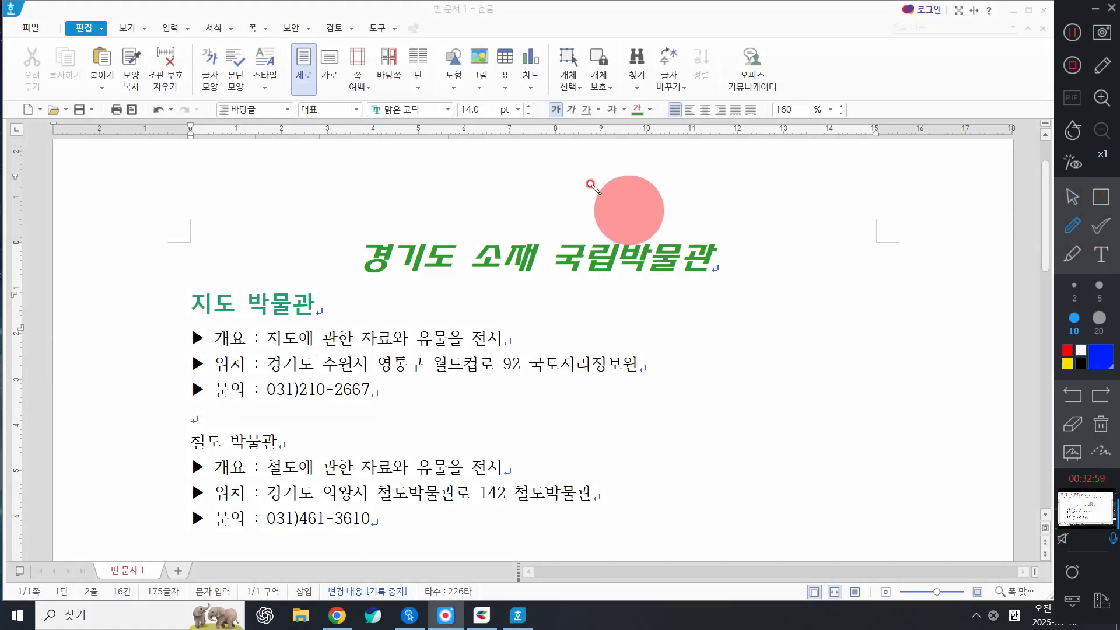
{"action": "left_click_drag", "start_coordinate": [616, 169], "coordinate": [620, 196]}
{"action": "left_click", "coordinate": [642, 187]}
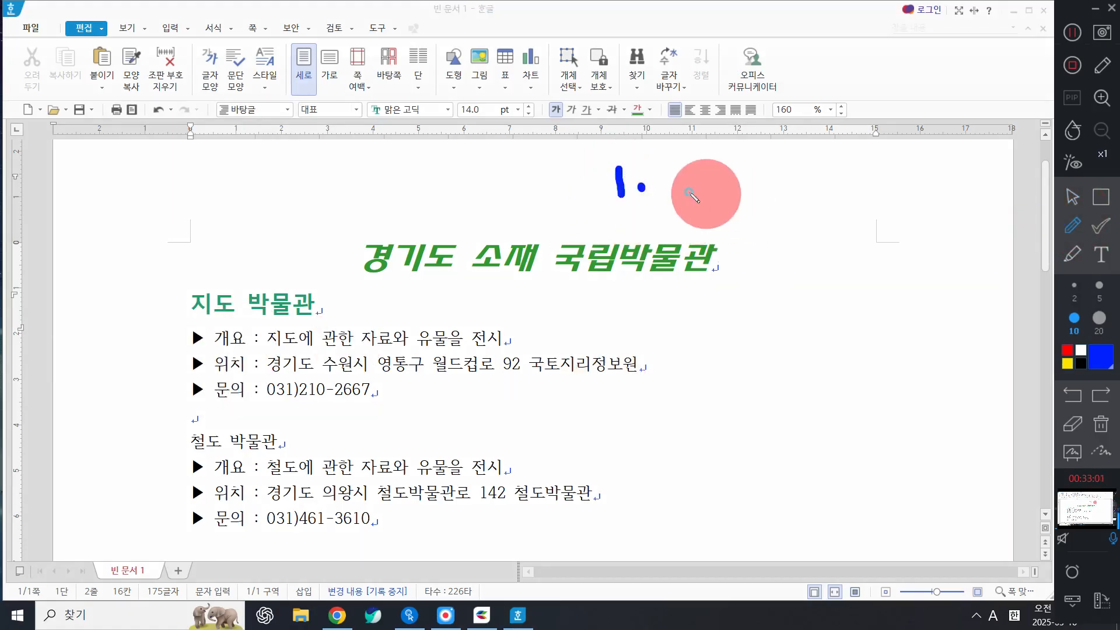
{"action": "left_click_drag", "start_coordinate": [688, 192], "coordinate": [849, 191]}
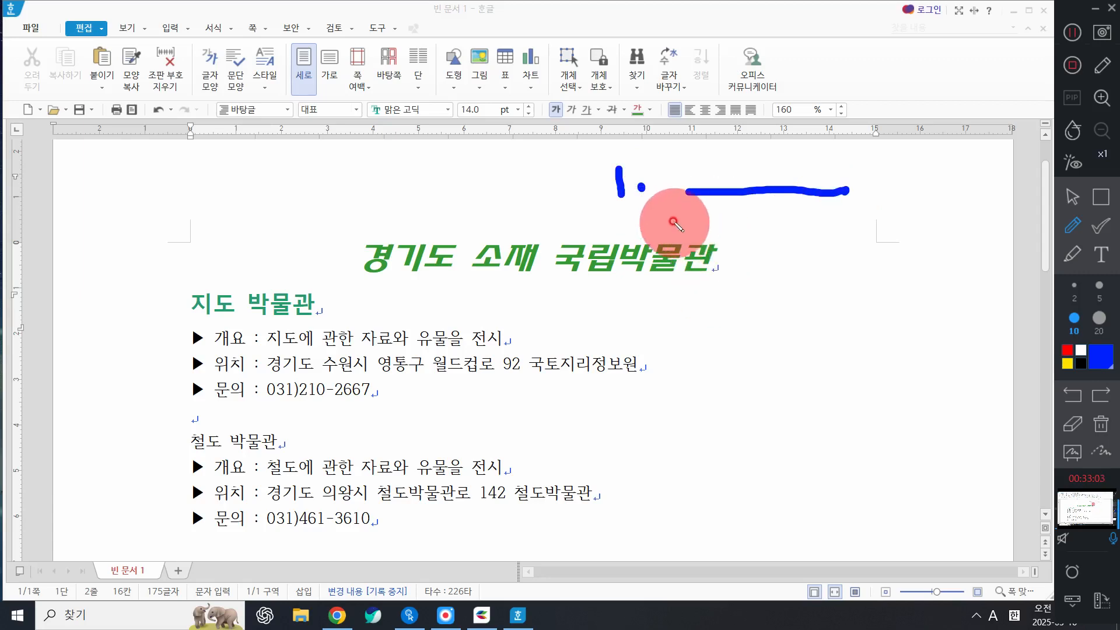
{"action": "mouse_move", "coordinate": [675, 216]}
{"action": "left_mouse_down"}
{"action": "mouse_move", "coordinate": [696, 242]}
{"action": "mouse_move", "coordinate": [874, 245]}
{"action": "left_mouse_up"}
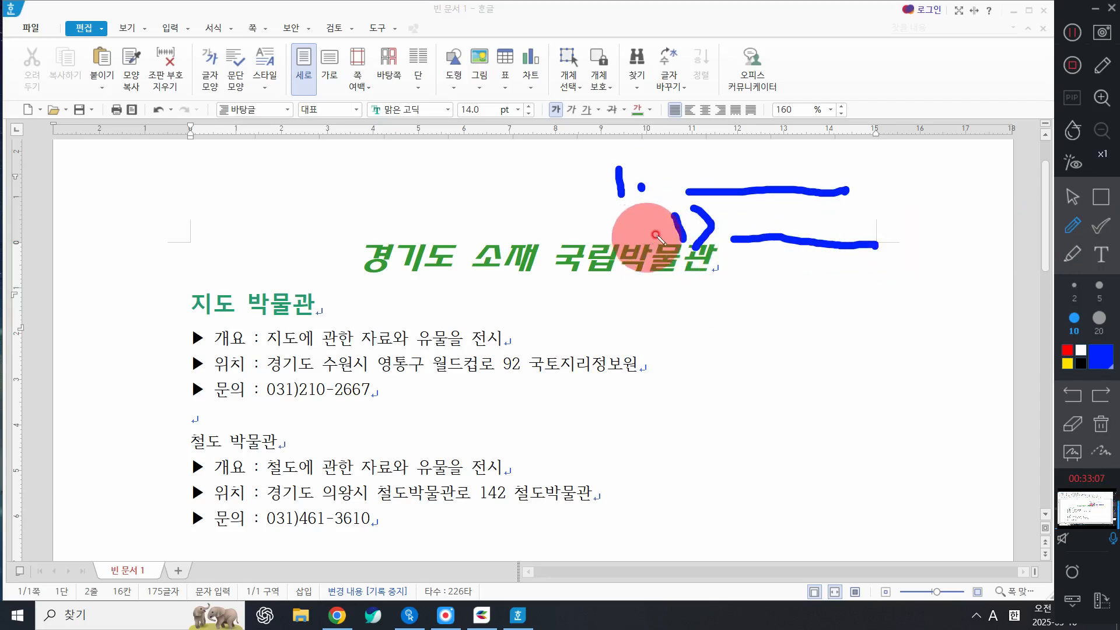
{"action": "left_click", "coordinate": [641, 210]}
{"action": "mouse_move", "coordinate": [639, 211]}
{"action": "left_mouse_down"}
{"action": "mouse_move", "coordinate": [587, 230]}
{"action": "mouse_move", "coordinate": [642, 204]}
{"action": "mouse_move", "coordinate": [596, 228]}
{"action": "mouse_move", "coordinate": [193, 266]}
{"action": "mouse_move", "coordinate": [159, 307]}
{"action": "mouse_move", "coordinate": [167, 332]}
{"action": "mouse_move", "coordinate": [199, 321]}
{"action": "mouse_move", "coordinate": [172, 320]}
{"action": "mouse_move", "coordinate": [196, 388]}
{"action": "mouse_move", "coordinate": [155, 314]}
{"action": "left_mouse_up"}
{"action": "mouse_move", "coordinate": [190, 356]}
{"action": "left_mouse_down"}
{"action": "mouse_move", "coordinate": [224, 331]}
{"action": "mouse_move", "coordinate": [237, 370]}
{"action": "left_mouse_up"}
{"action": "left_click", "coordinate": [1072, 197]}
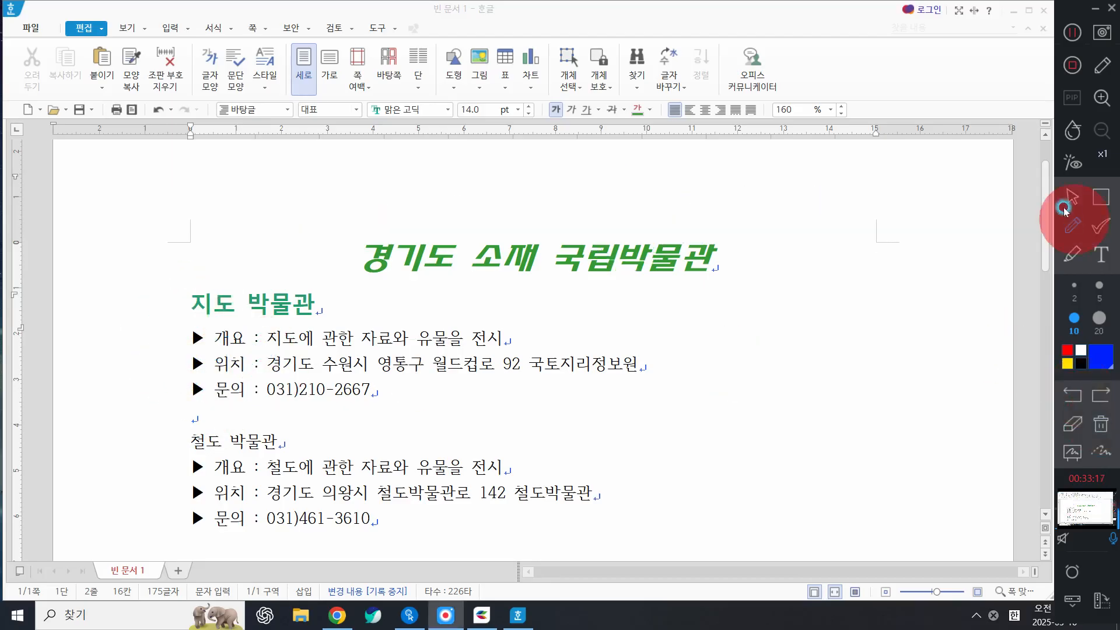
Select the three 지도 박물관 detail lines and close 글자 모양 with 취소, unchanged.
{"action": "left_click_drag", "start_coordinate": [175, 350], "coordinate": [151, 397]}
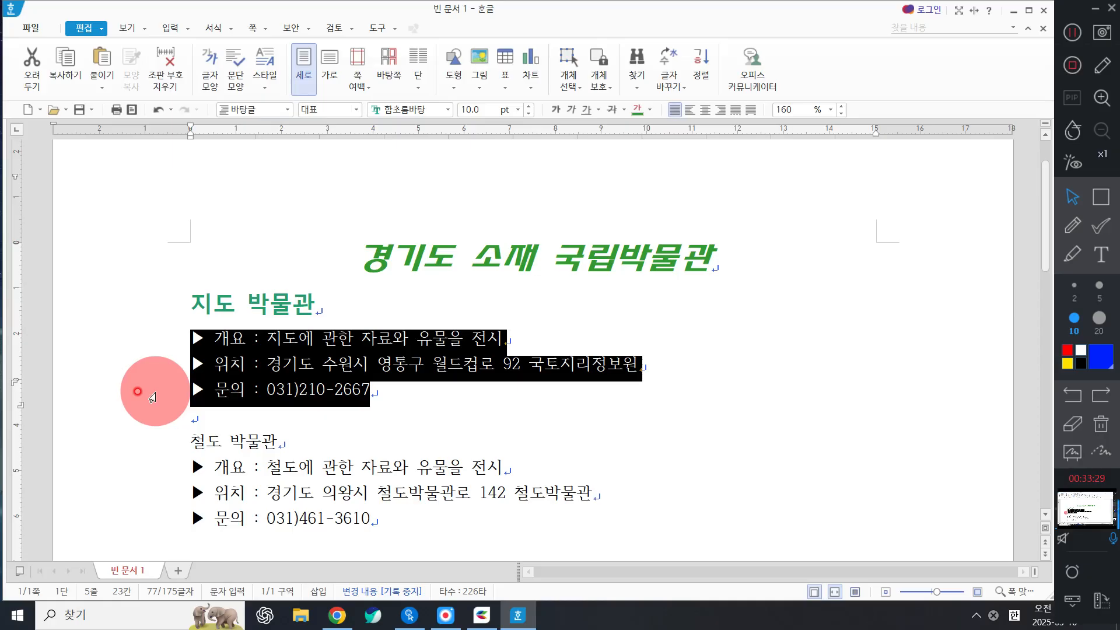
{"action": "right_click", "coordinate": [374, 346]}
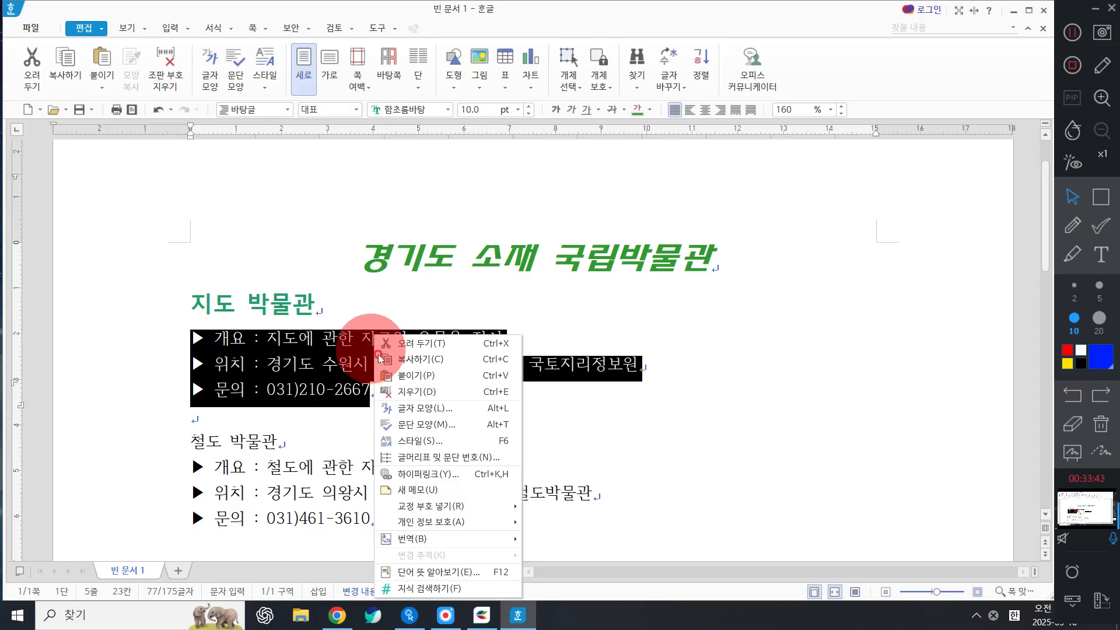
{"action": "left_click", "coordinate": [425, 410]}
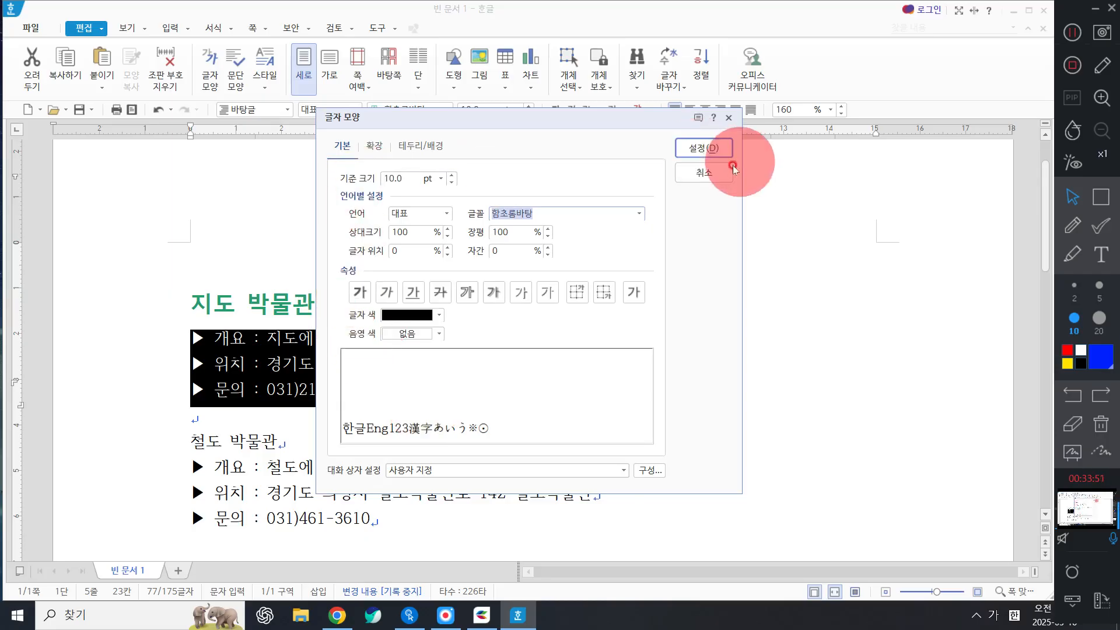
{"action": "left_click", "coordinate": [704, 176]}
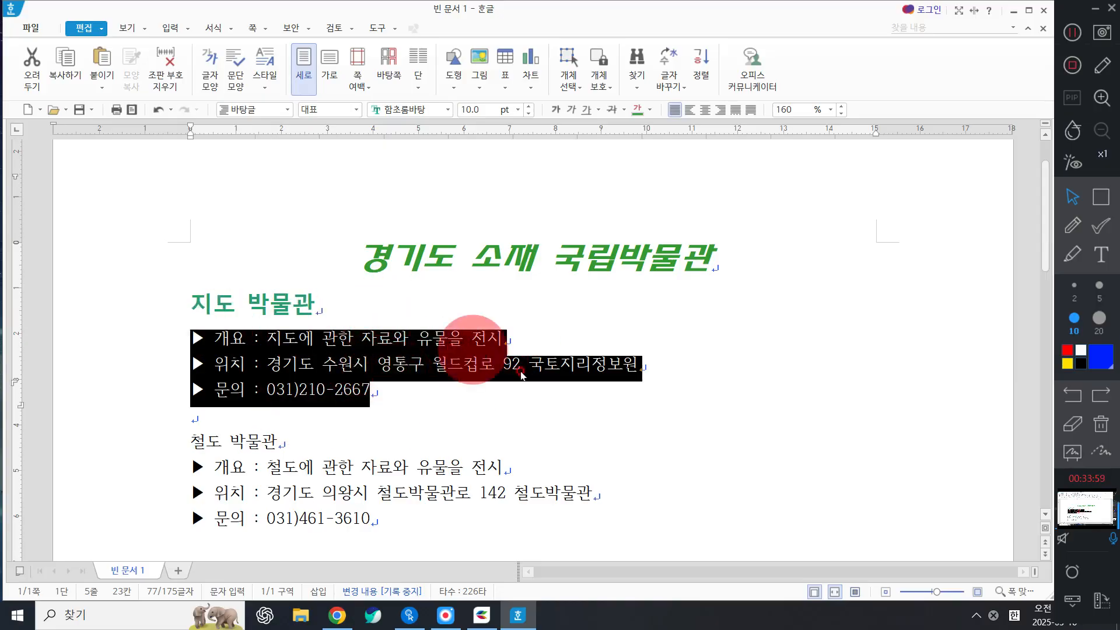
Give the three selected detail lines a 20 pt left margin in 문단 모양.
{"action": "right_click", "coordinate": [467, 369]}
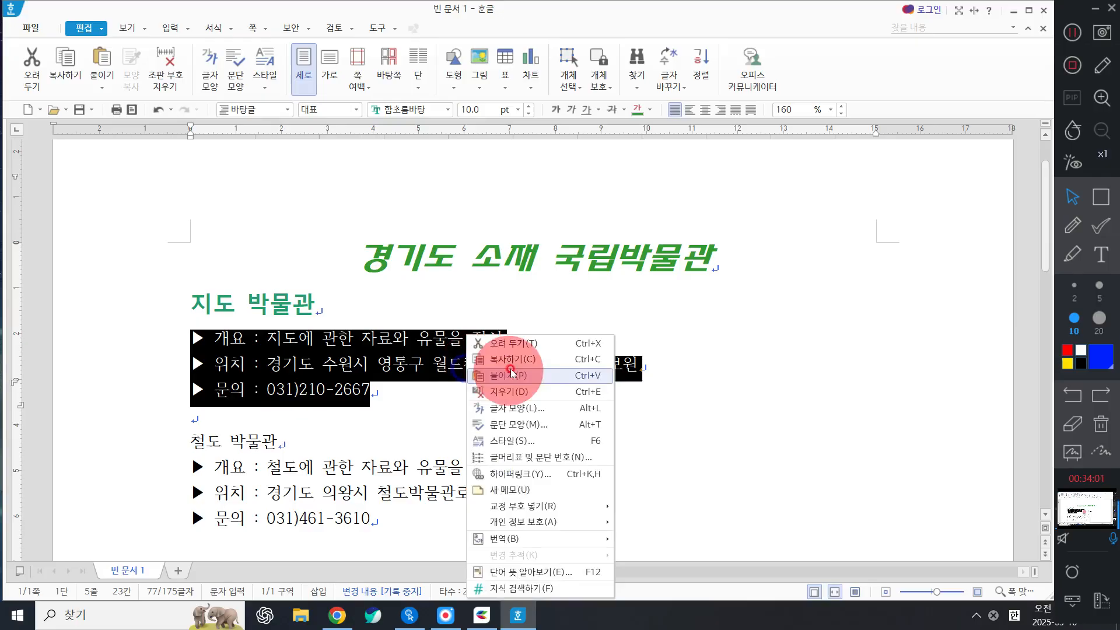
{"action": "left_click", "coordinate": [541, 425]}
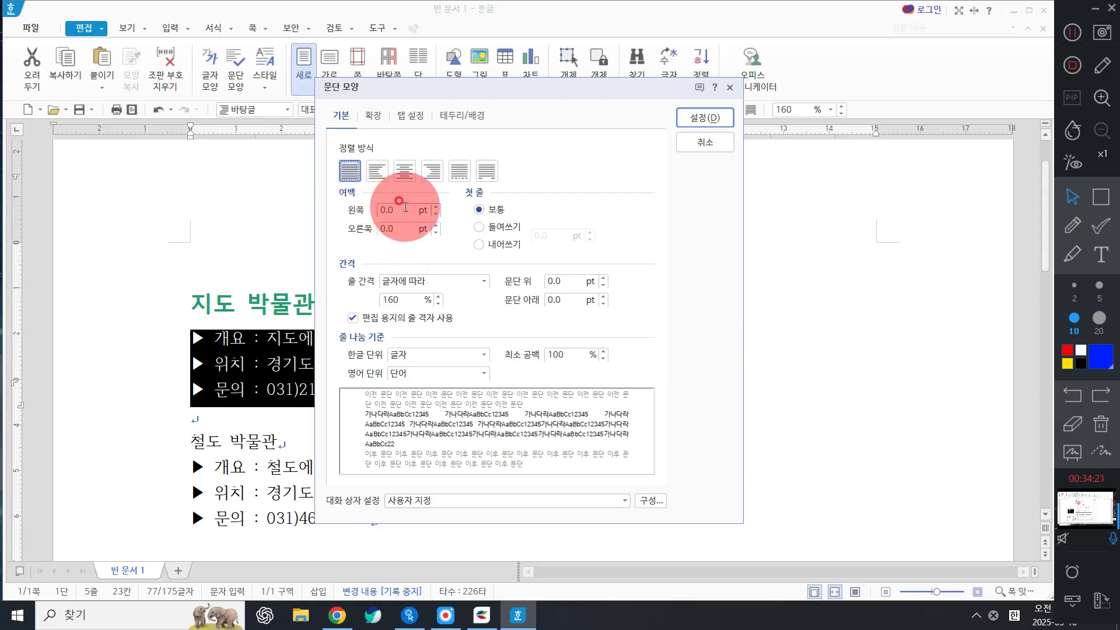
{"action": "left_click", "coordinate": [356, 210]}
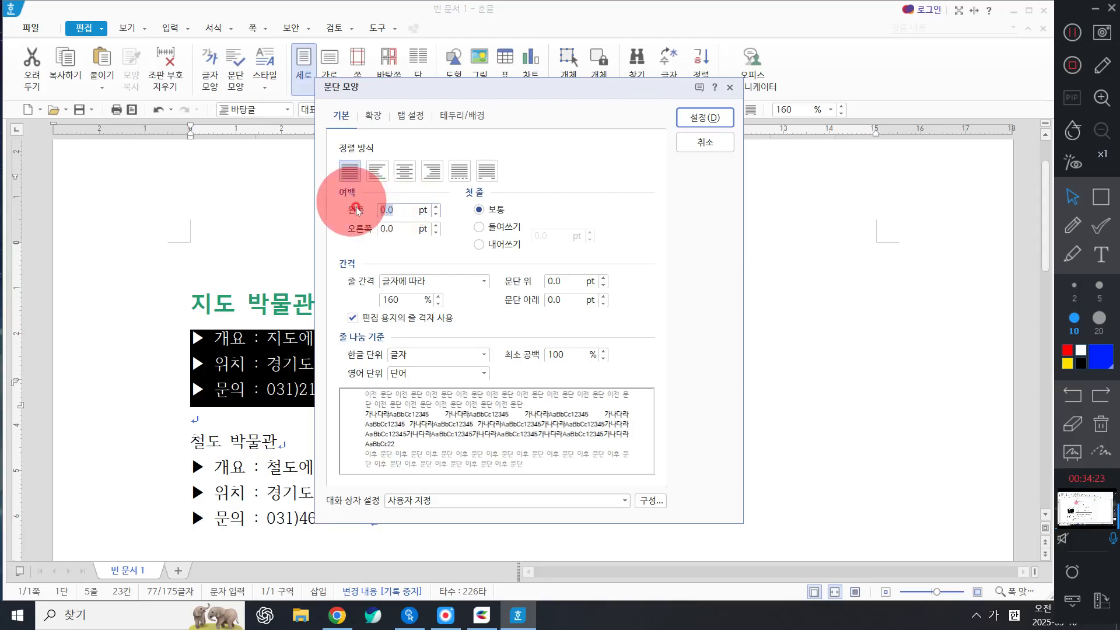
{"action": "type", "text": "20"}
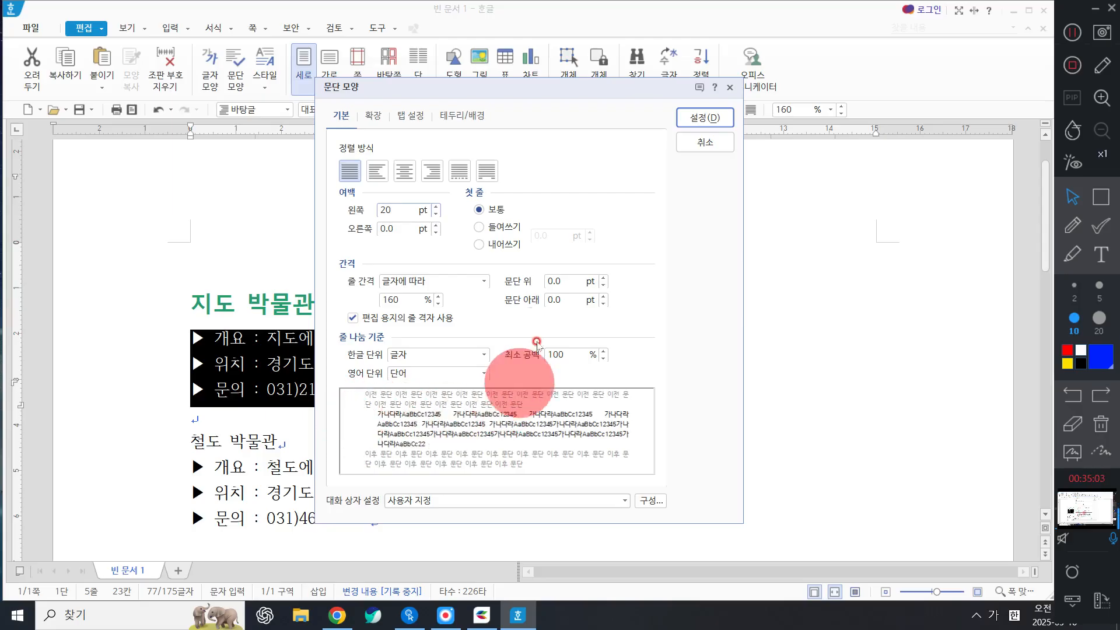
{"action": "left_click", "coordinate": [700, 119]}
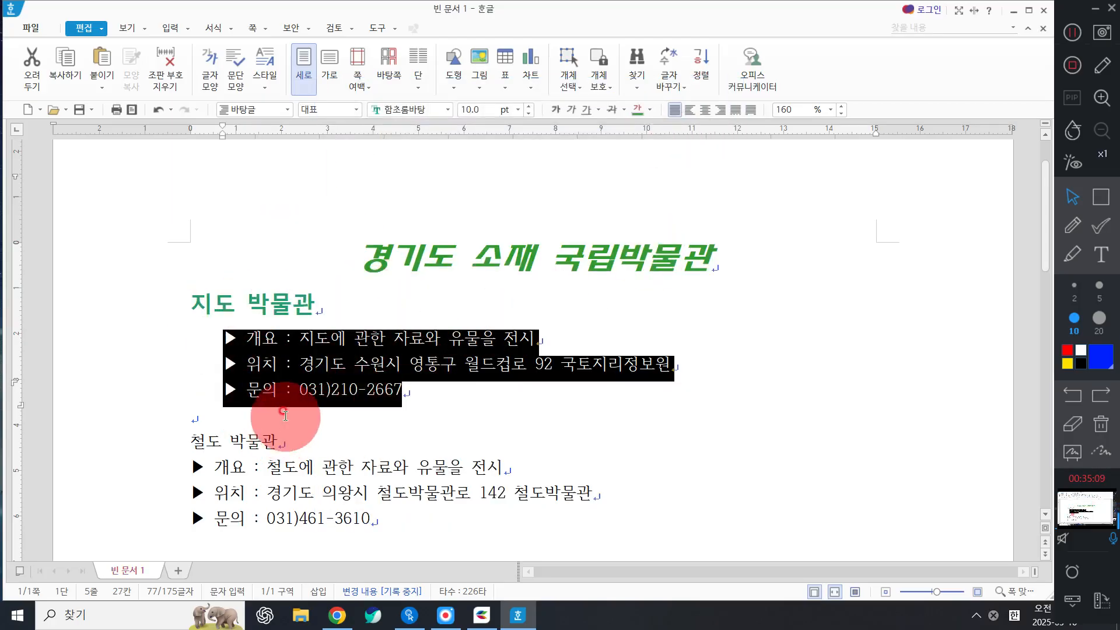
{"action": "left_click", "coordinate": [285, 416]}
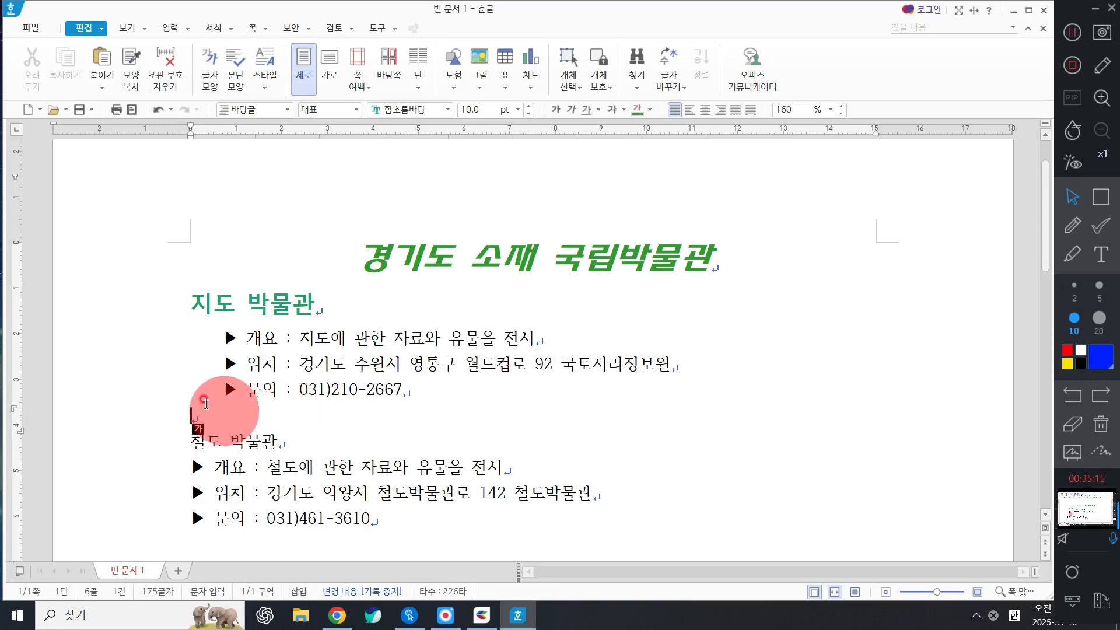
Reselect the three detail lines and change their 문단 모양 left margin to 10 pt.
{"action": "left_click", "coordinate": [141, 341]}
{"action": "left_click_drag", "start_coordinate": [141, 343], "coordinate": [158, 394]}
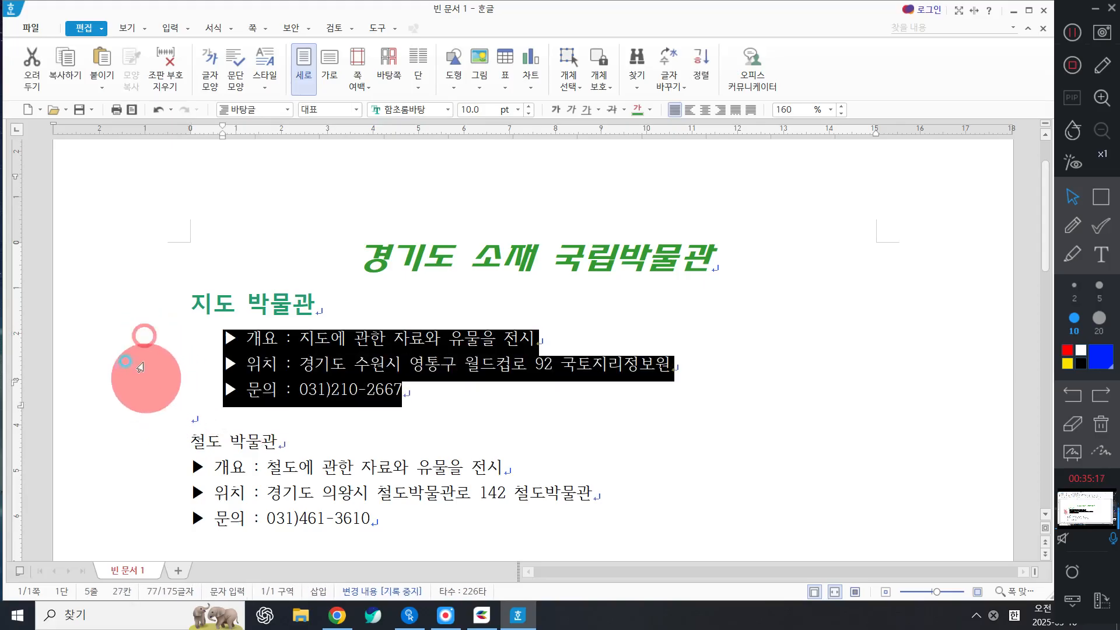
{"action": "left_click", "coordinate": [196, 340]}
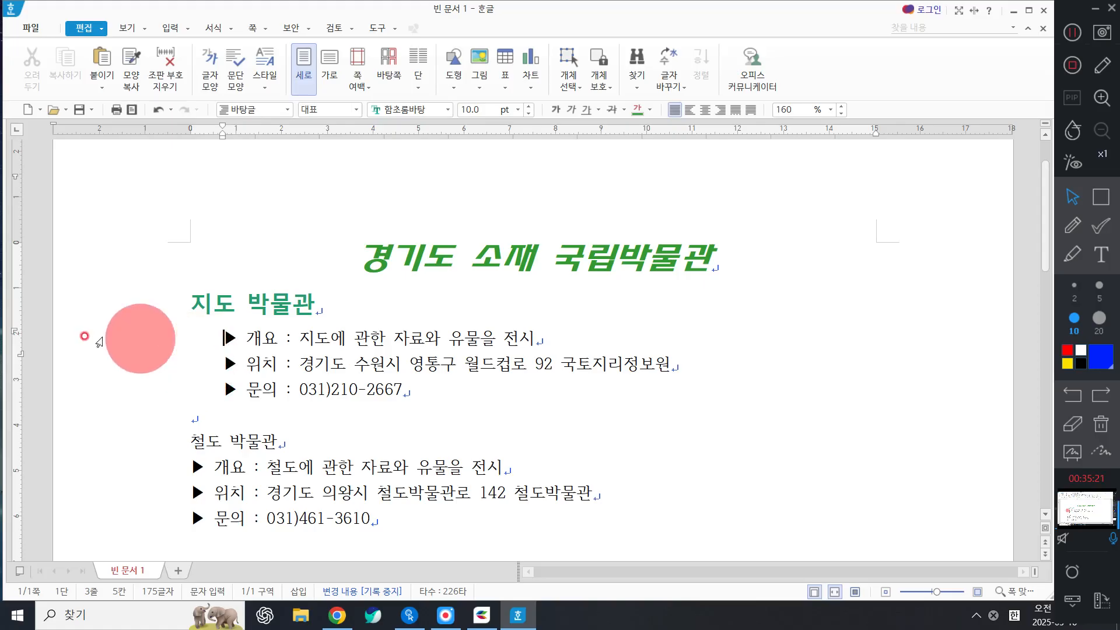
{"action": "left_click_drag", "start_coordinate": [138, 348], "coordinate": [142, 413]}
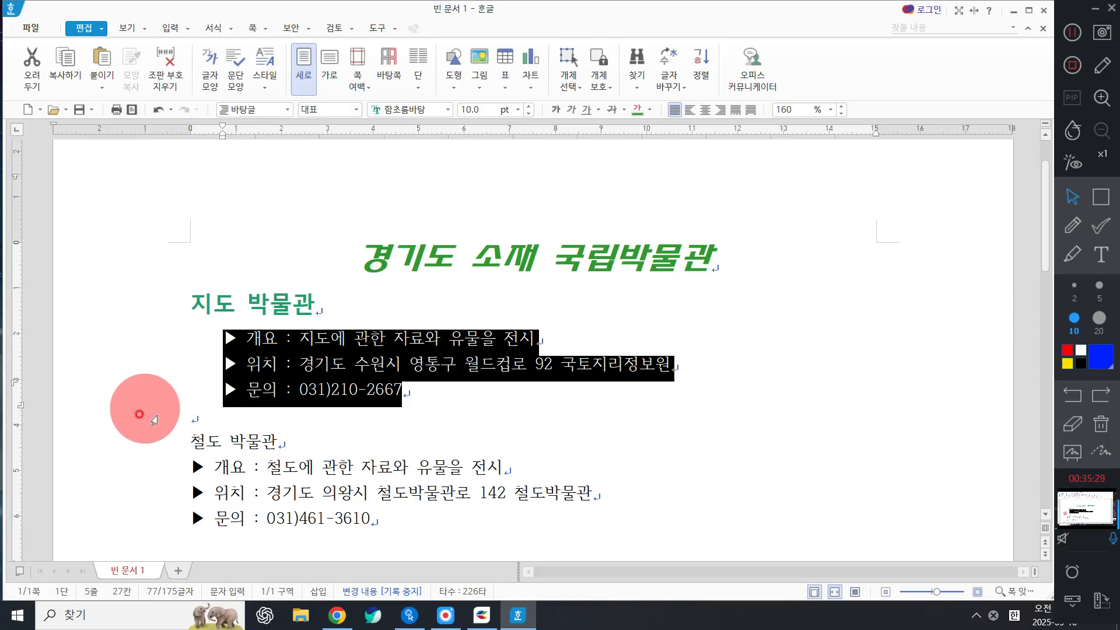
{"action": "right_click", "coordinate": [262, 389]}
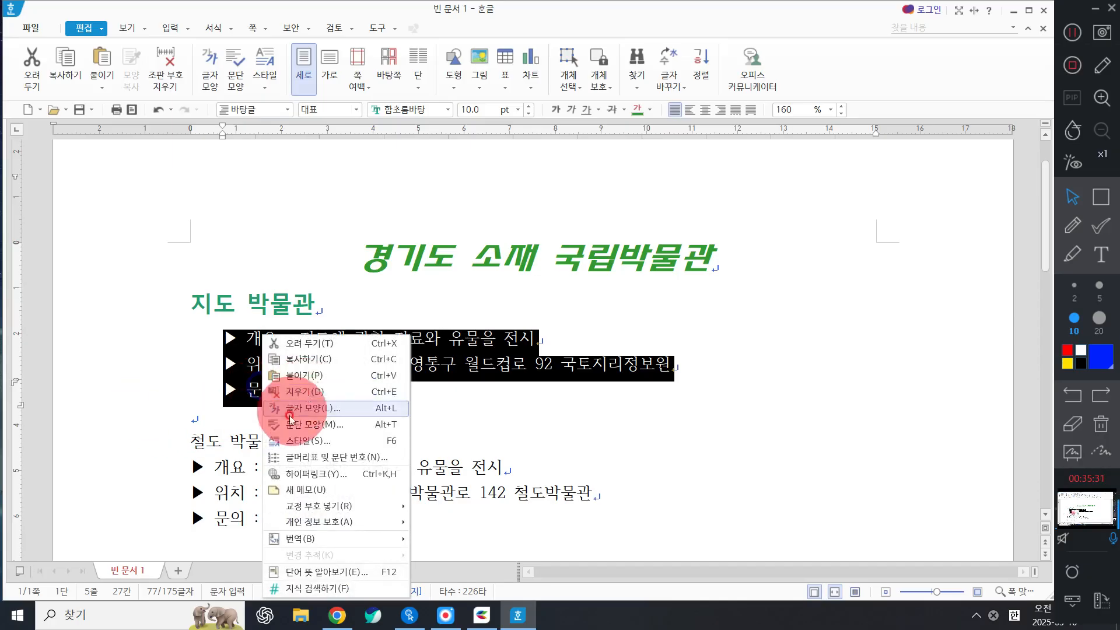
{"action": "left_click", "coordinate": [290, 424]}
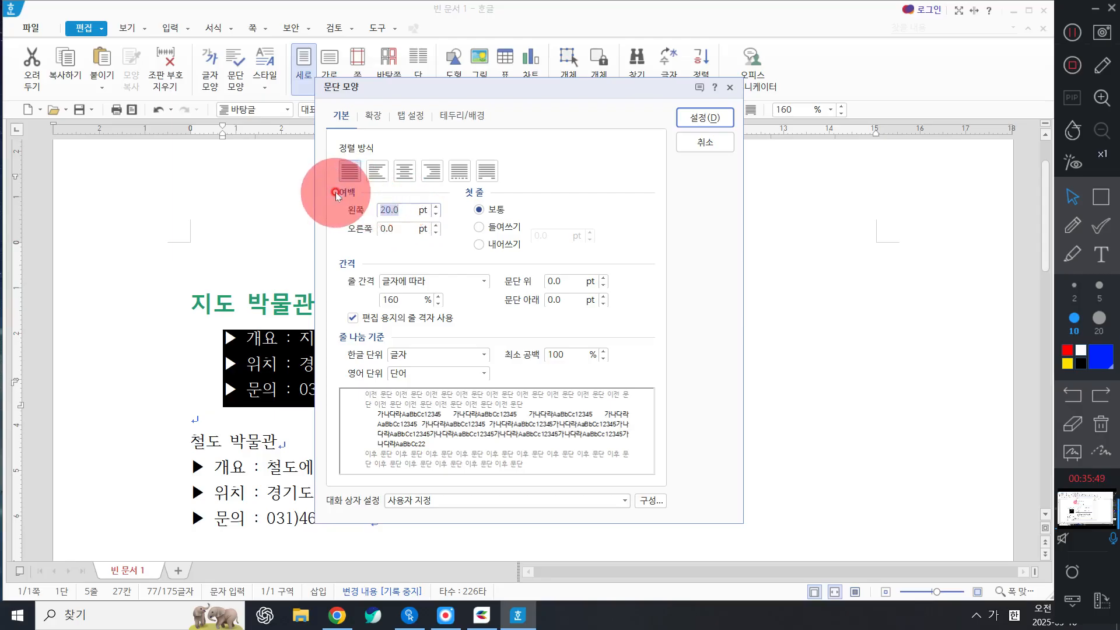
{"action": "type", "text": "5"}
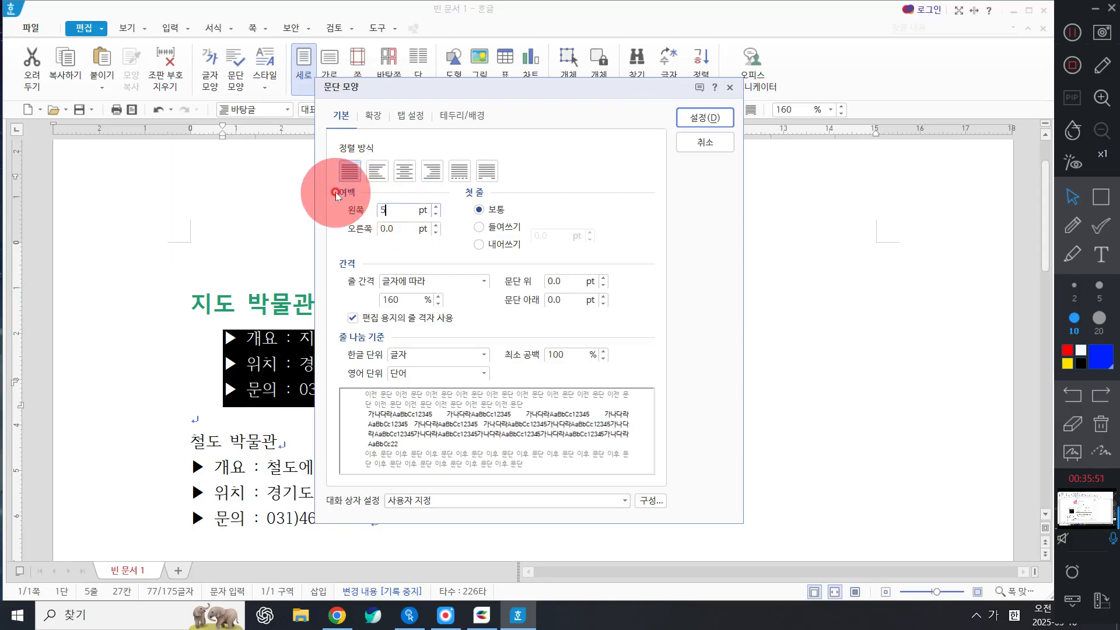
{"action": "key", "text": "BackSpace"}
{"action": "type", "text": "10"}
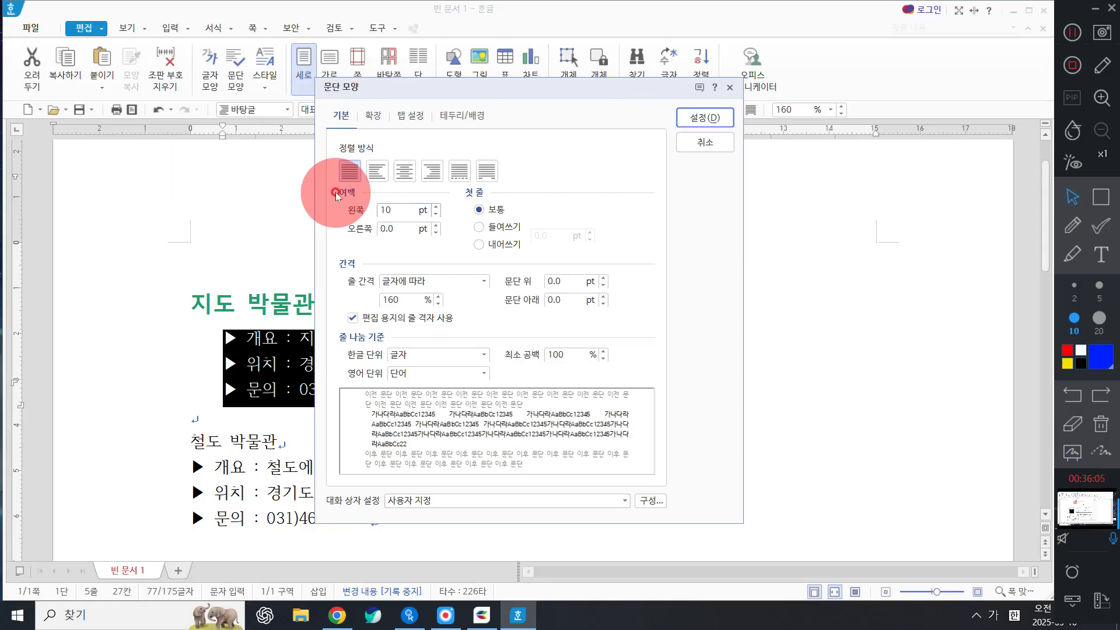
{"action": "left_click", "coordinate": [695, 117]}
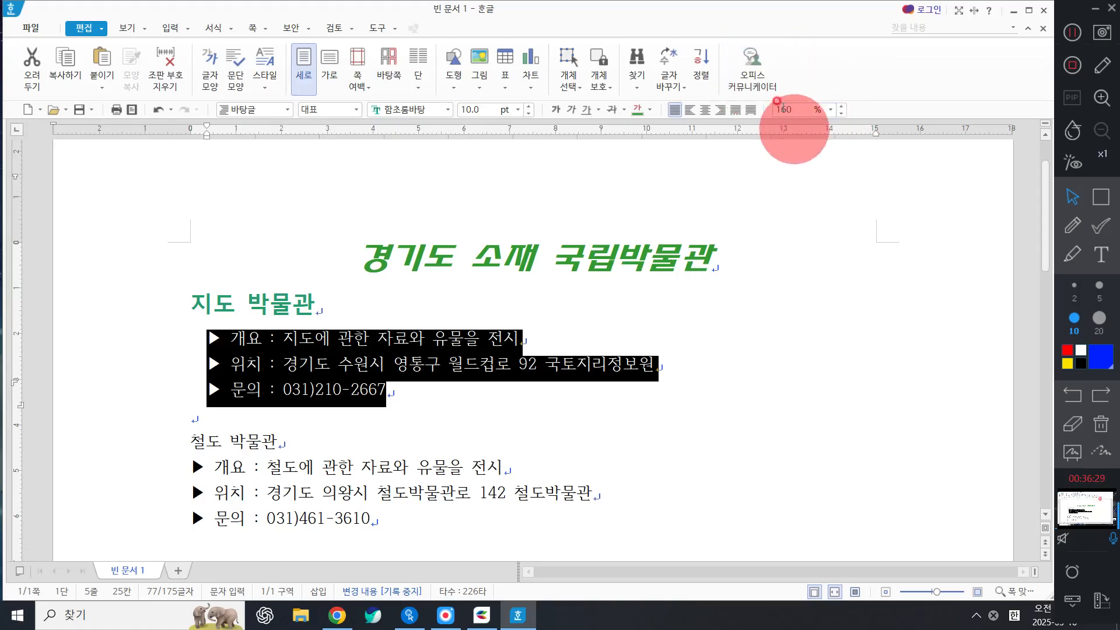
Try 100% and 200% line spacing on the three 지도 박물관 detail lines, then settle on 180%.
{"action": "left_click", "coordinate": [834, 111]}
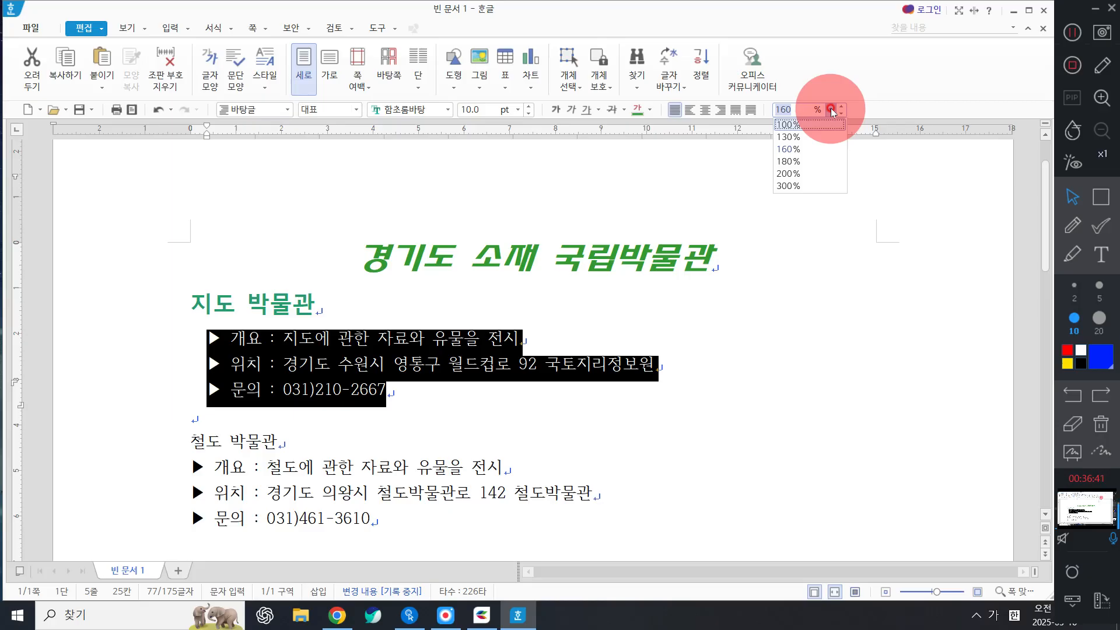
{"action": "left_click", "coordinate": [786, 126]}
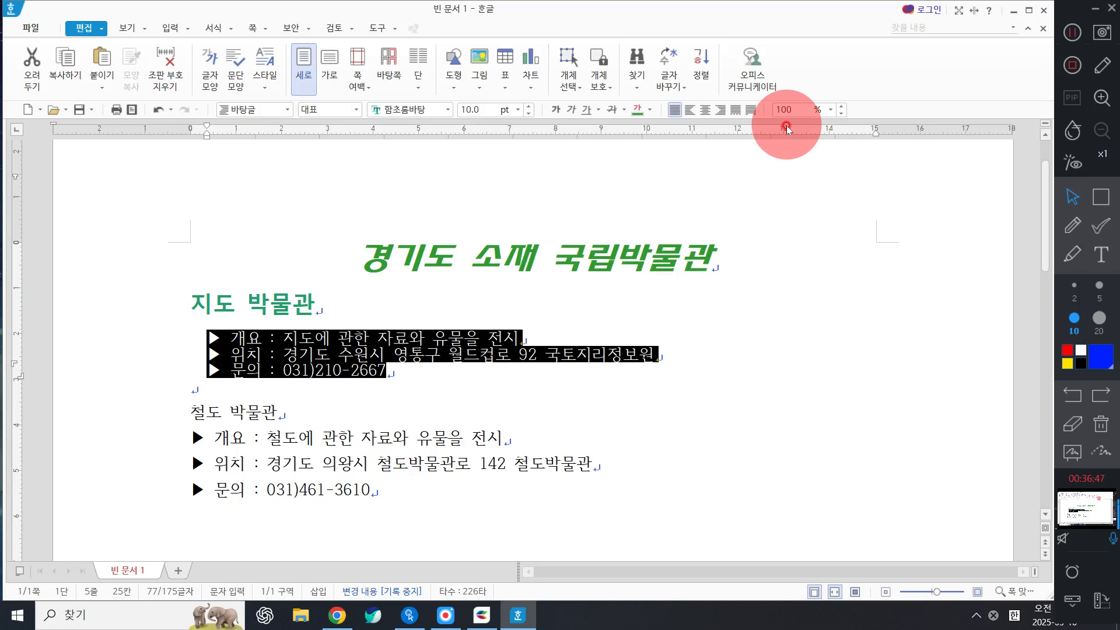
{"action": "left_click", "coordinate": [830, 110]}
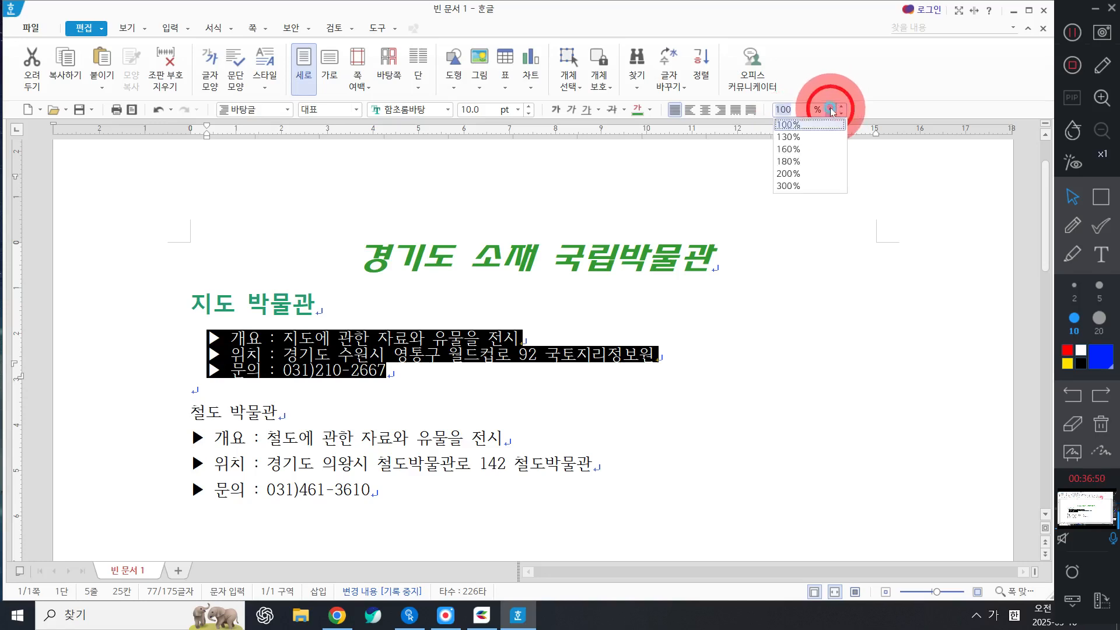
{"action": "left_click", "coordinate": [829, 174]}
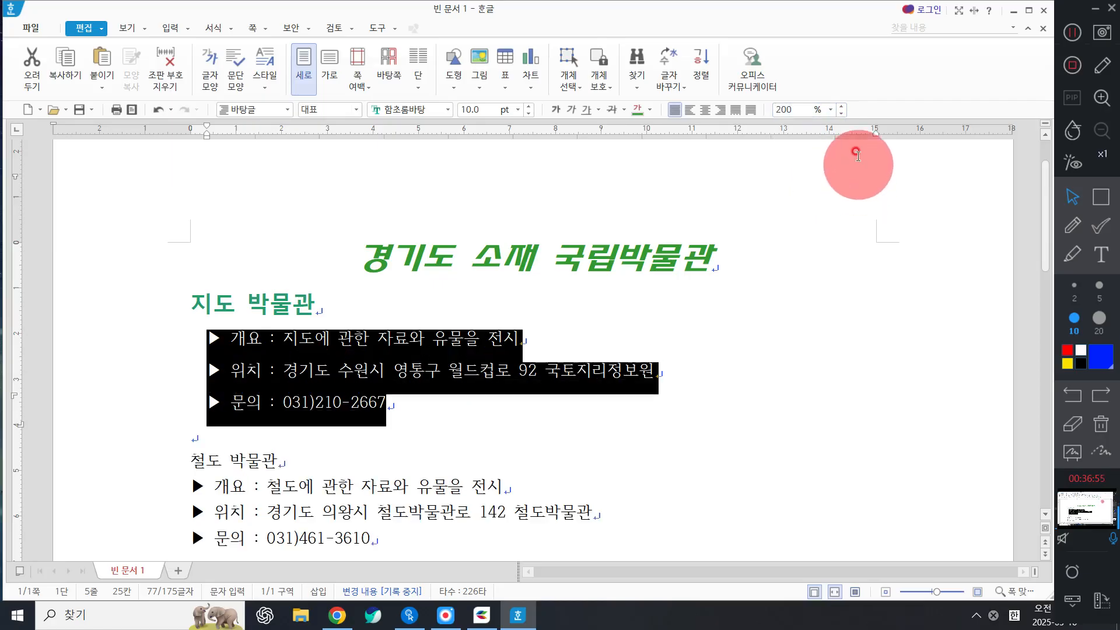
{"action": "left_click", "coordinate": [831, 109]}
{"action": "left_click", "coordinate": [823, 142]}
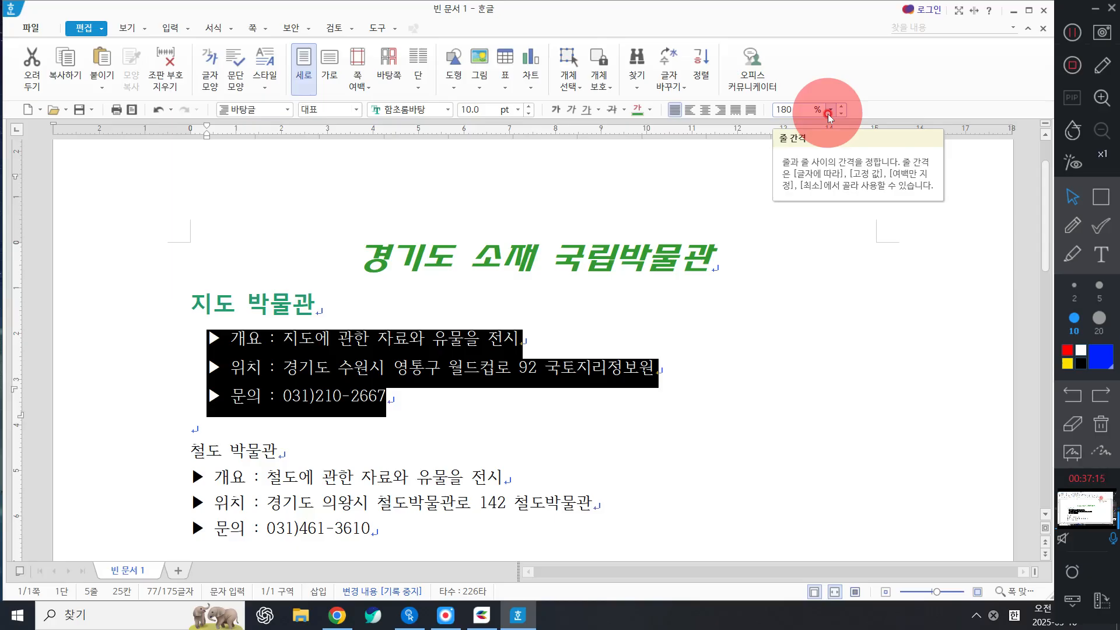
{"action": "left_click", "coordinate": [324, 407]}
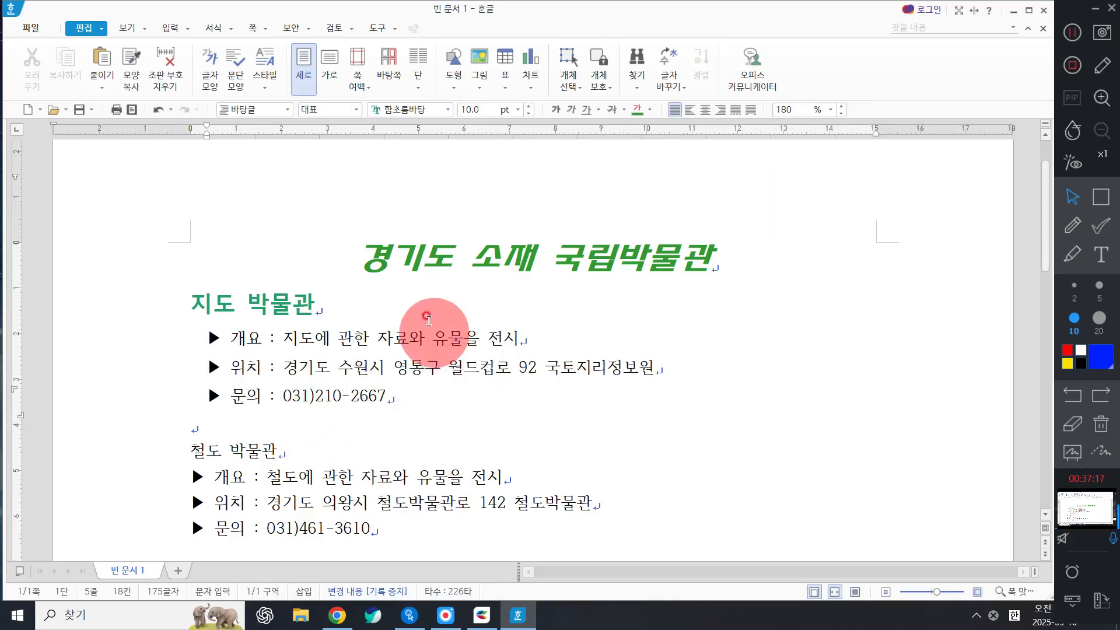
{"action": "left_click", "coordinate": [410, 322]}
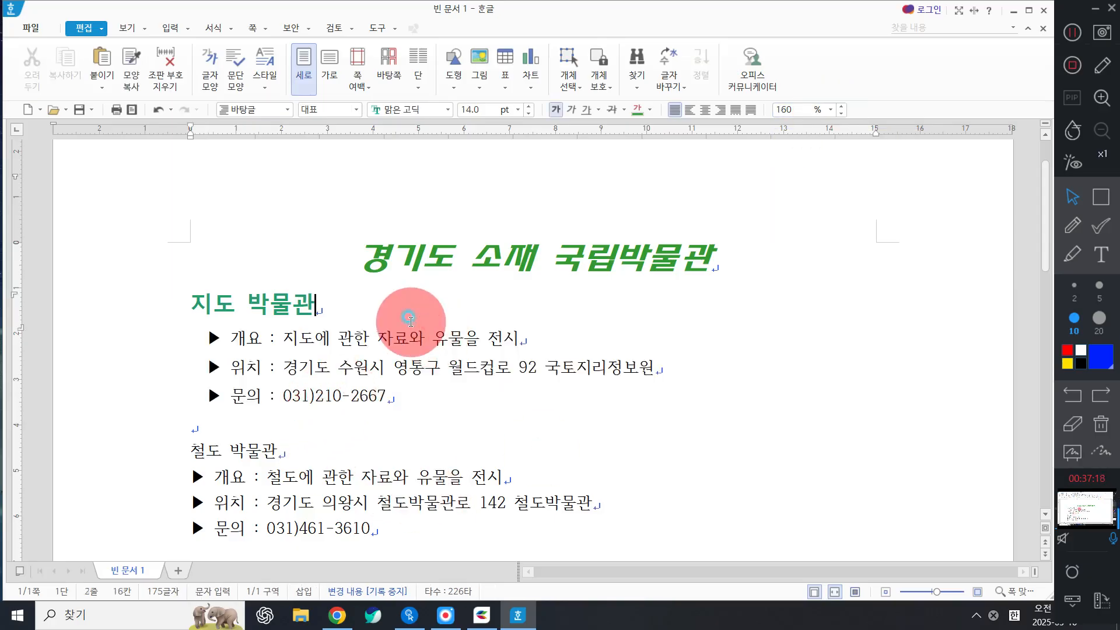
{"action": "left_click", "coordinate": [1072, 225]}
{"action": "left_click_drag", "start_coordinate": [582, 229], "coordinate": [620, 206]}
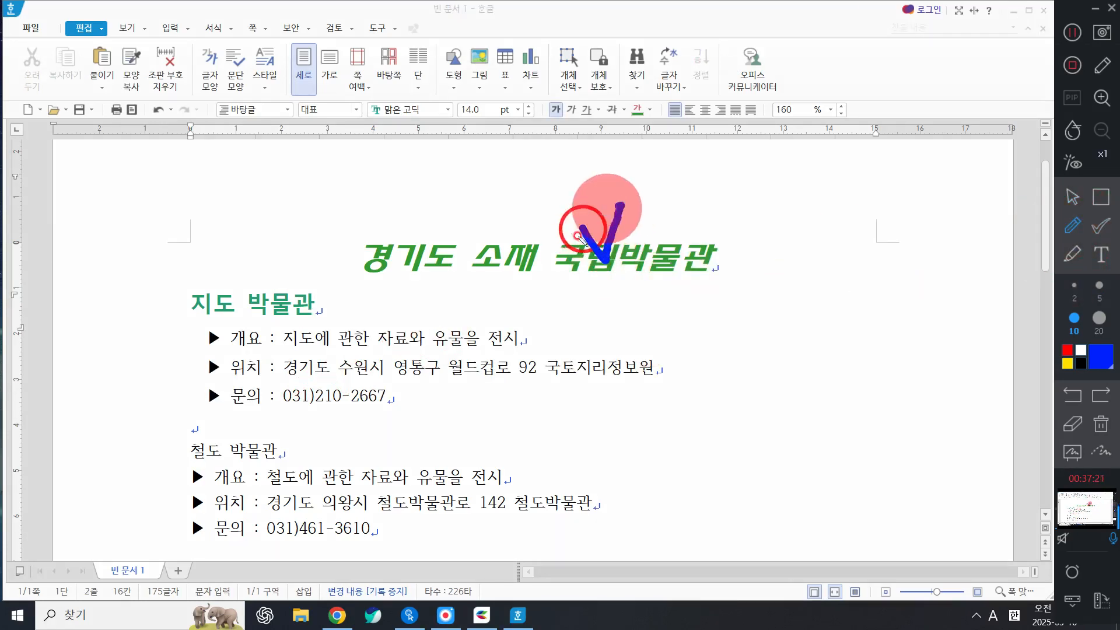
{"action": "left_click_drag", "start_coordinate": [230, 291], "coordinate": [229, 264]}
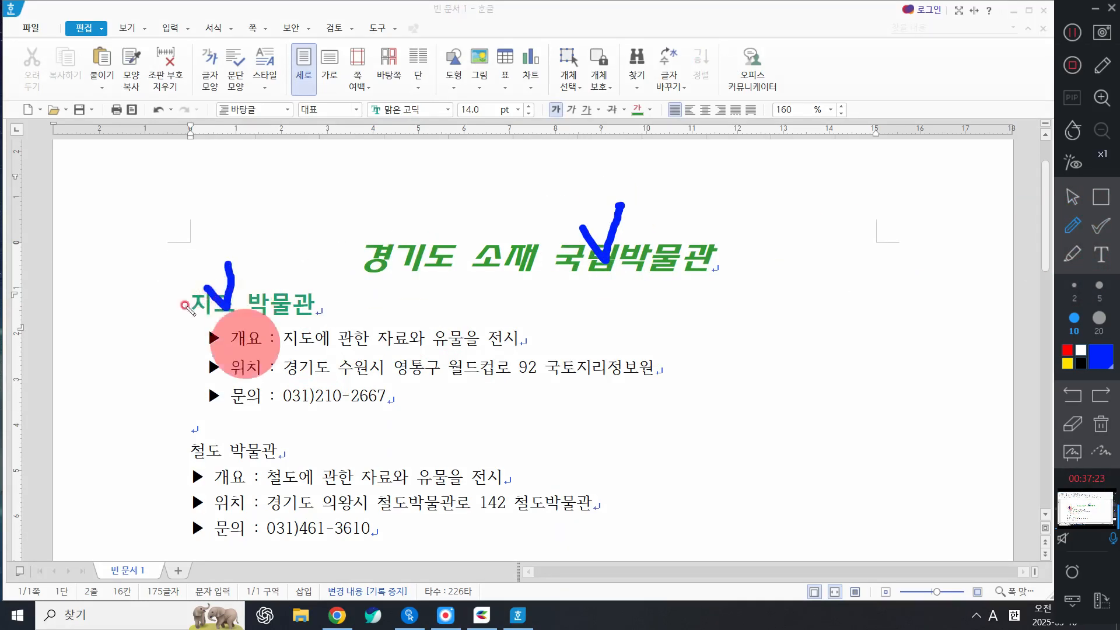
{"action": "mouse_move", "coordinate": [188, 324]}
{"action": "left_mouse_down"}
{"action": "mouse_move", "coordinate": [143, 377]}
{"action": "mouse_move", "coordinate": [182, 432]}
{"action": "left_mouse_up"}
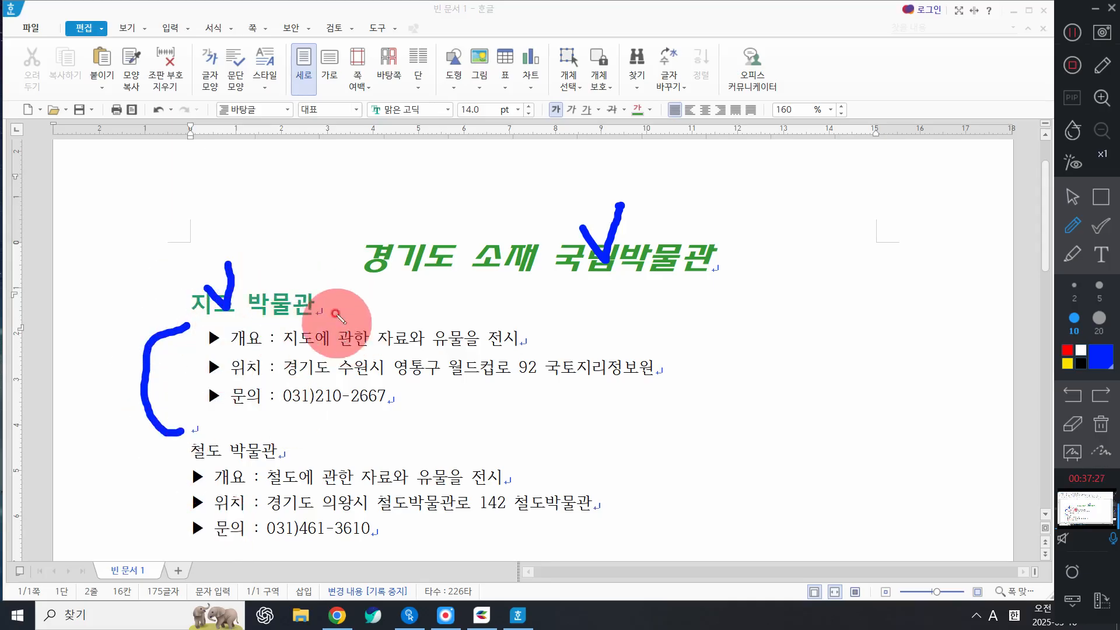
{"action": "mouse_move", "coordinate": [345, 292]}
{"action": "left_mouse_down"}
{"action": "mouse_move", "coordinate": [403, 415]}
{"action": "mouse_move", "coordinate": [393, 446]}
{"action": "mouse_move", "coordinate": [425, 416]}
{"action": "left_mouse_up"}
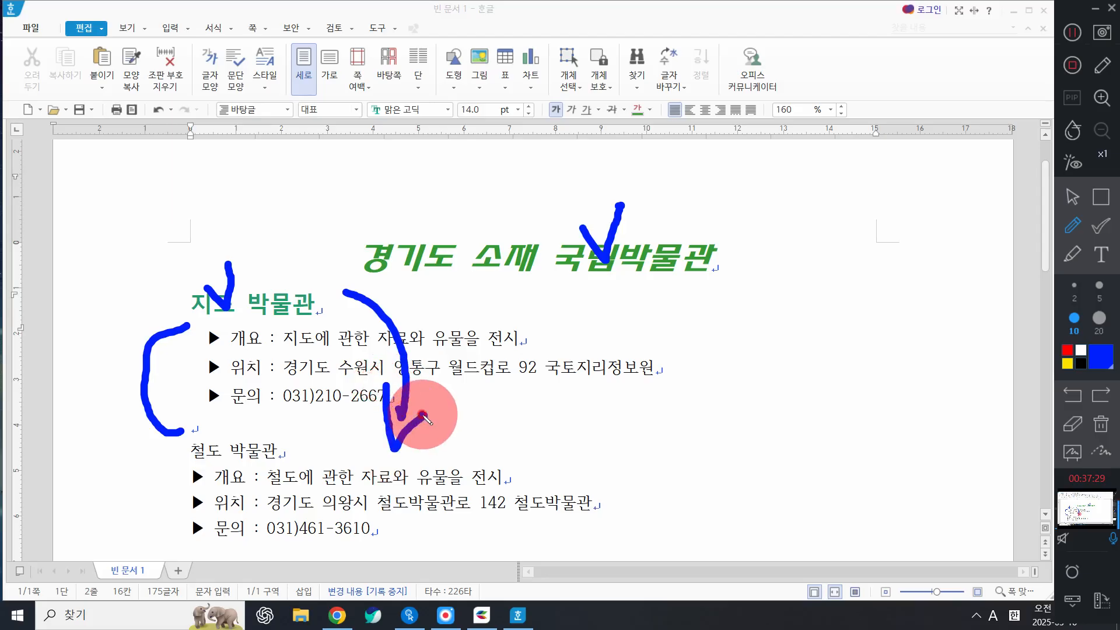